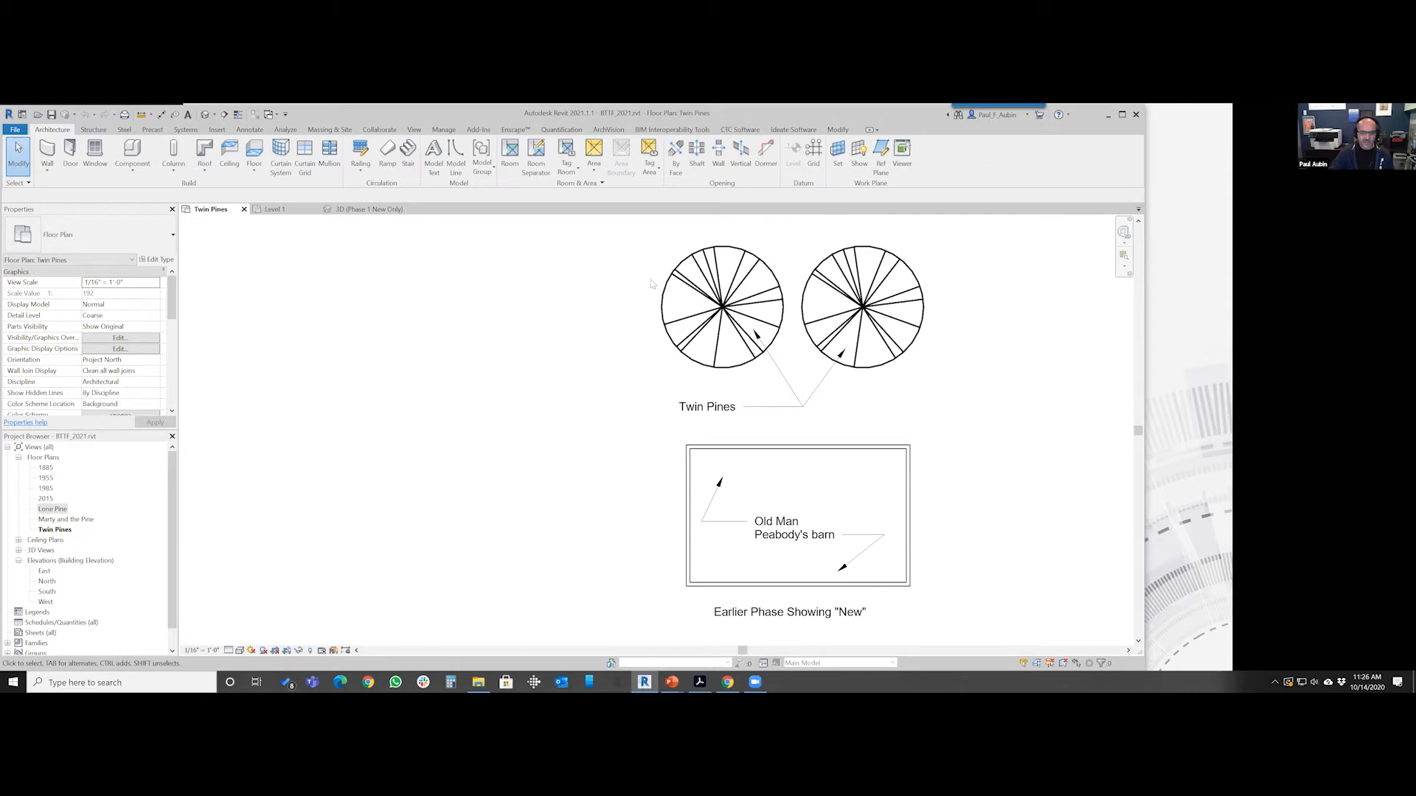
# Look over the Marty and the Pine floor plan and the Lone Pine floor plan
pyautogui.doubleClick(67, 519)
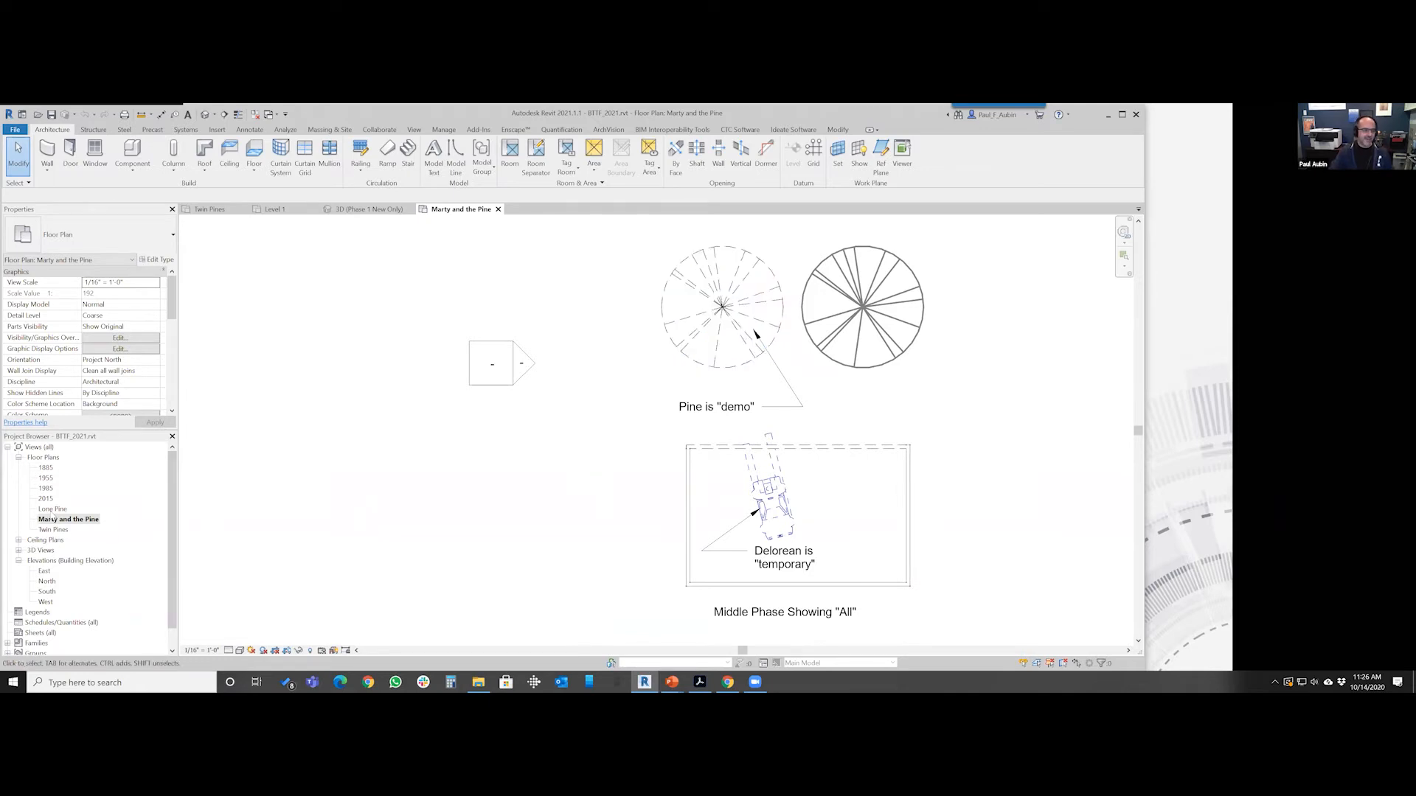
pyautogui.doubleClick(52, 509)
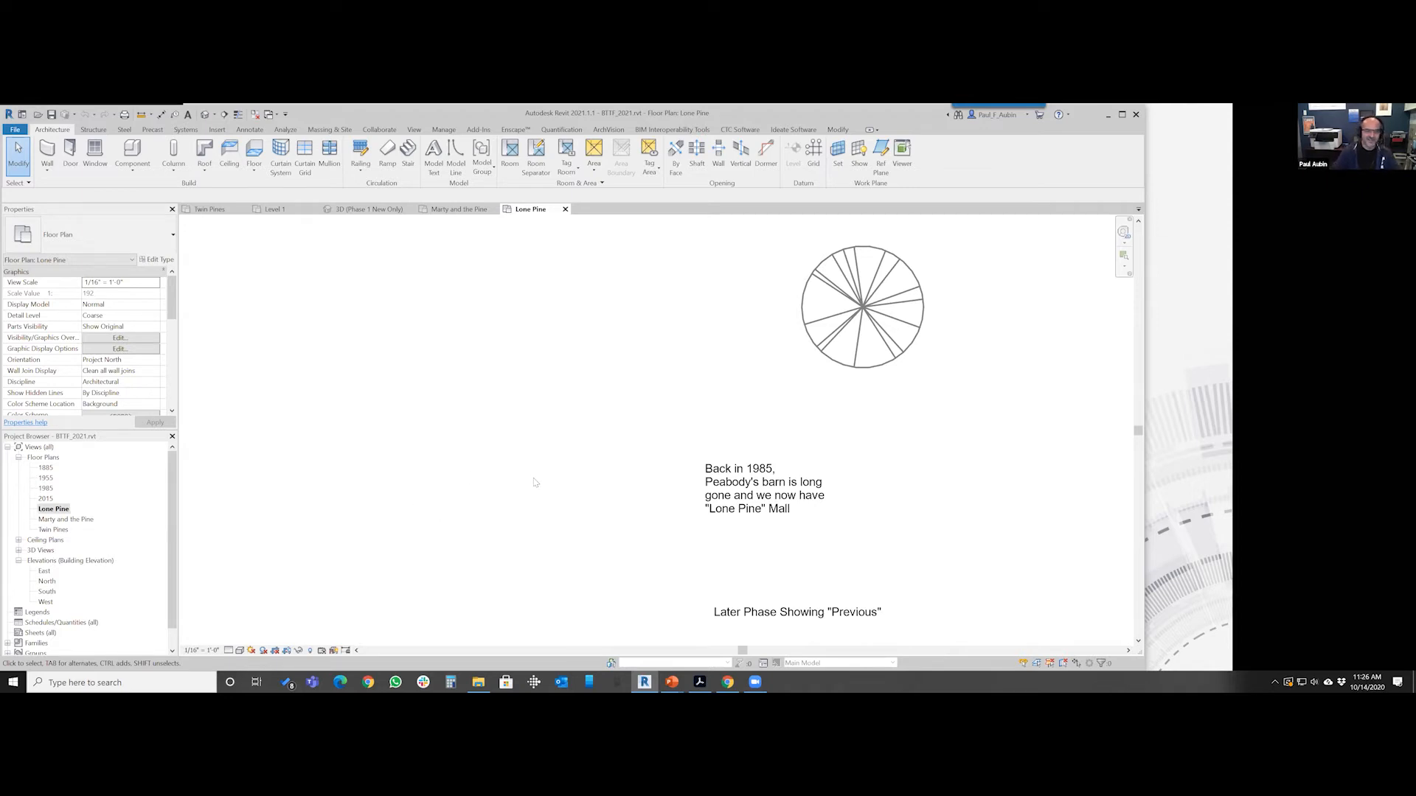
# Close the BTTF_2021 project and switch to the Level 1 floor plan of 02 Phasing Properties
pyautogui.click(15, 129)
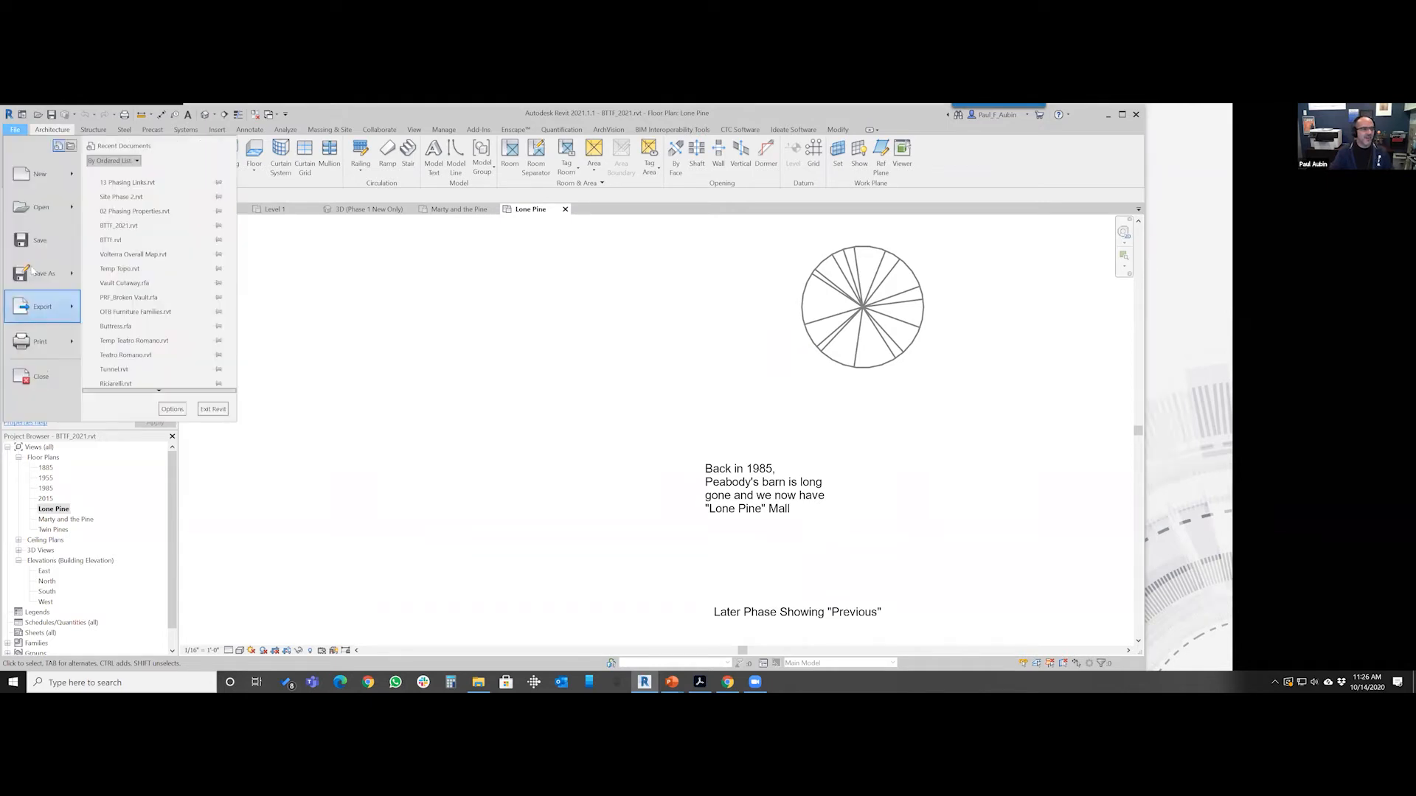
pyautogui.click(41, 376)
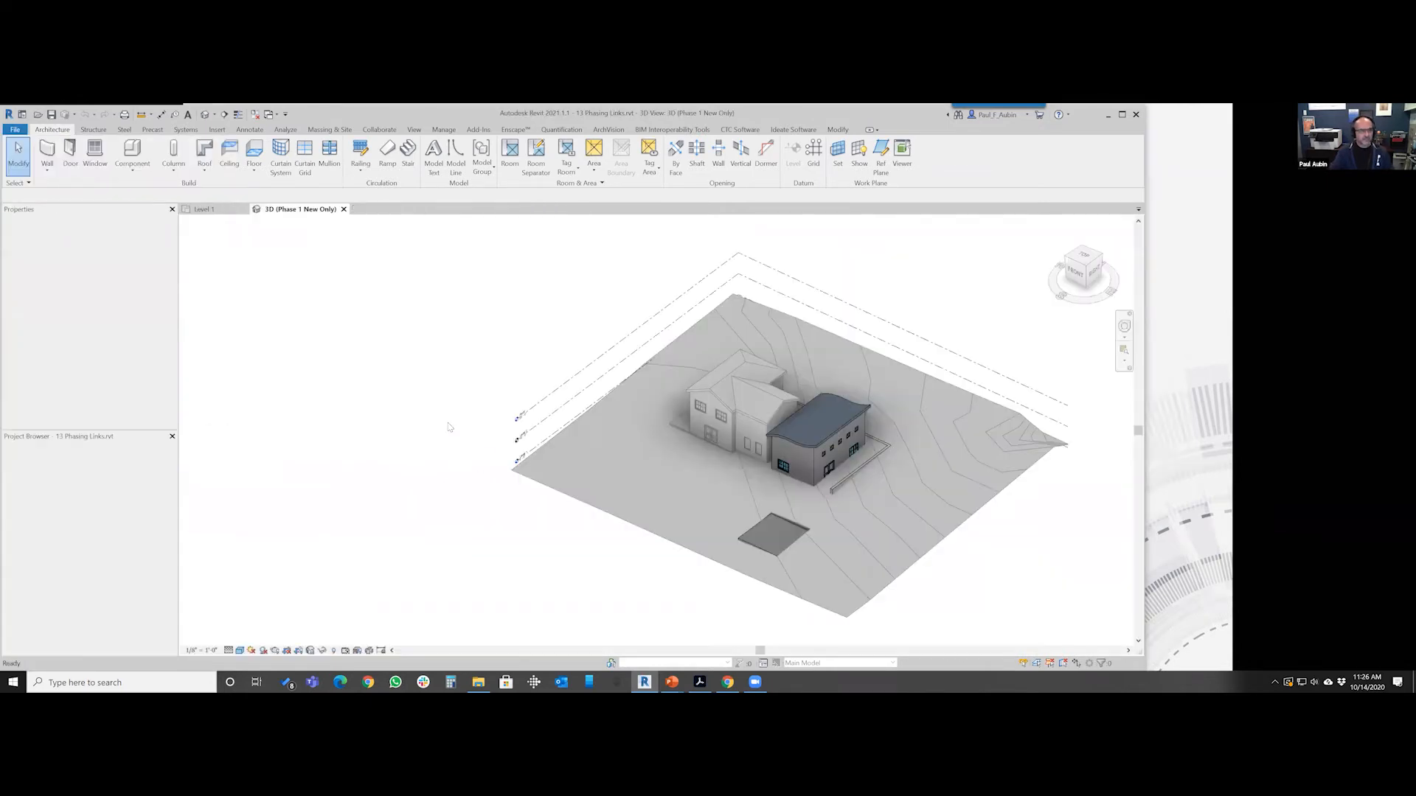
pyautogui.click(219, 211)
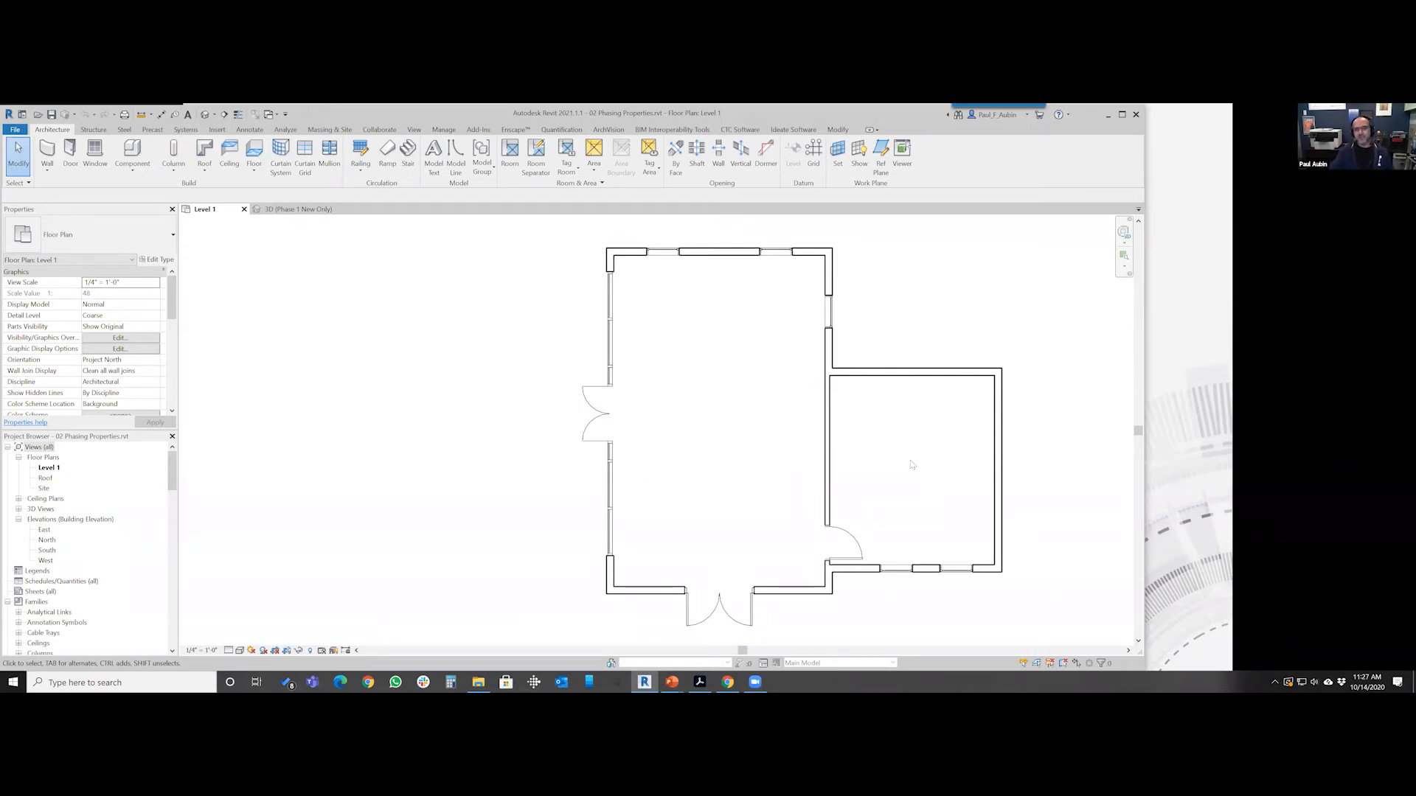
# Examine the Phasing properties of several building walls and of the Level 1 floor plan view itself
pyautogui.click(918, 372)
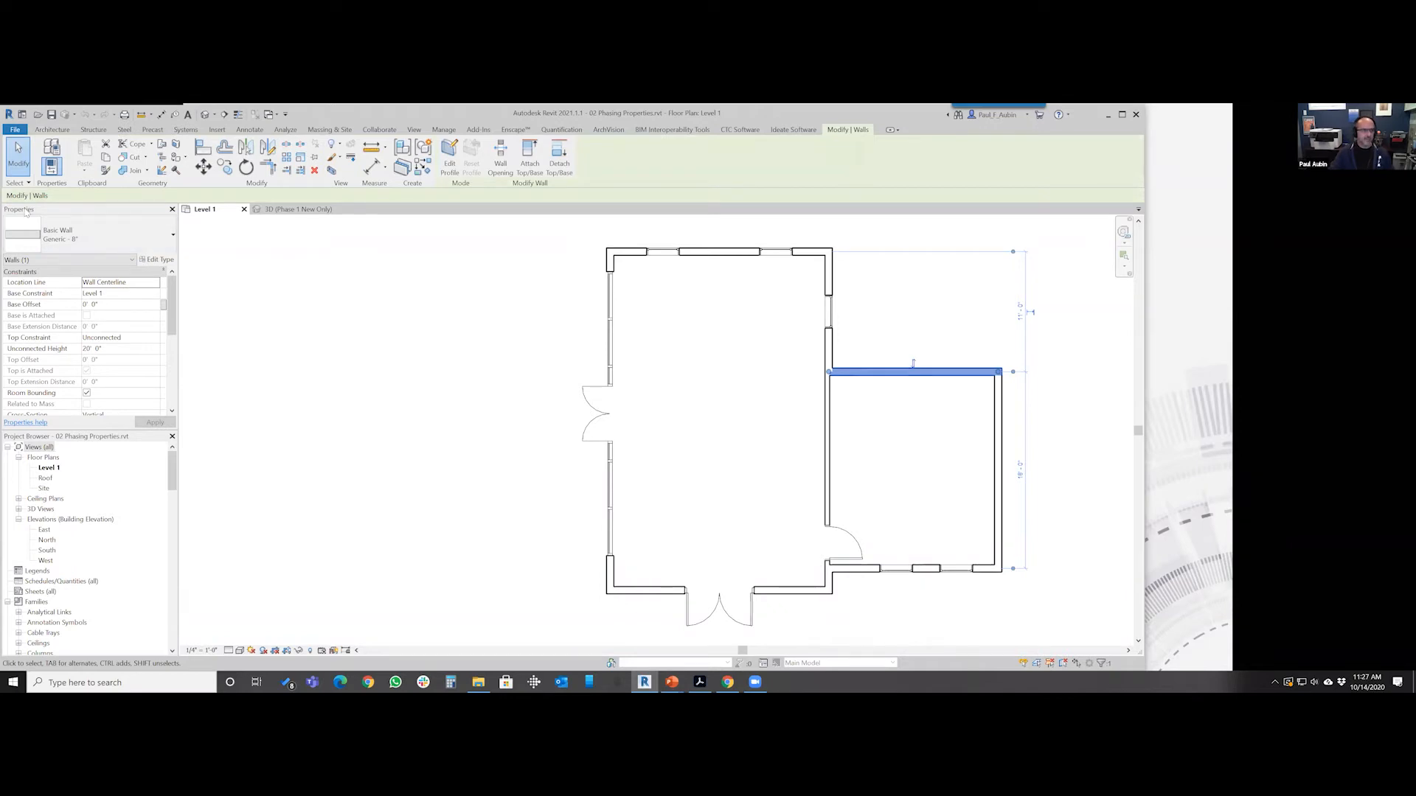
pyautogui.scroll(-8, 112, 406)
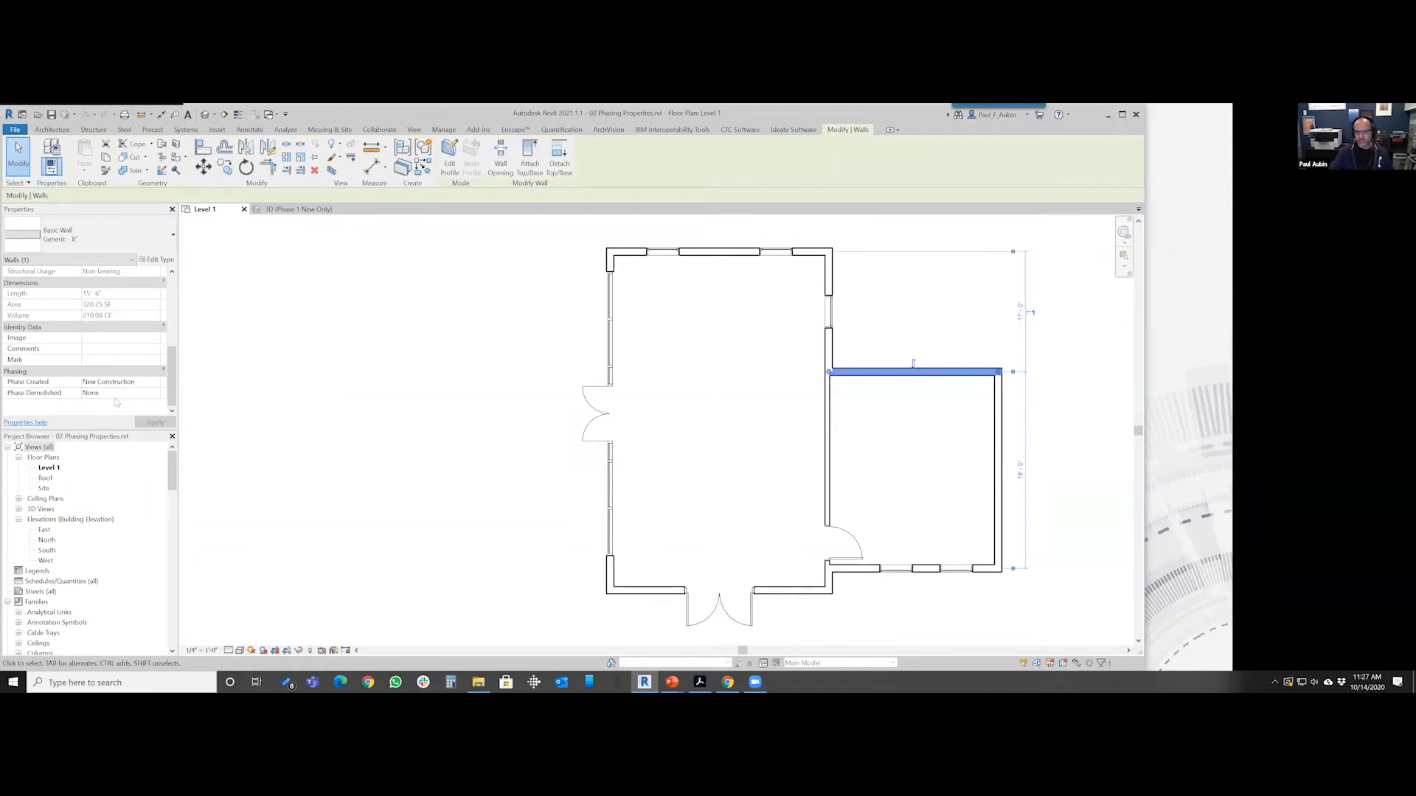
pyautogui.click(827, 483)
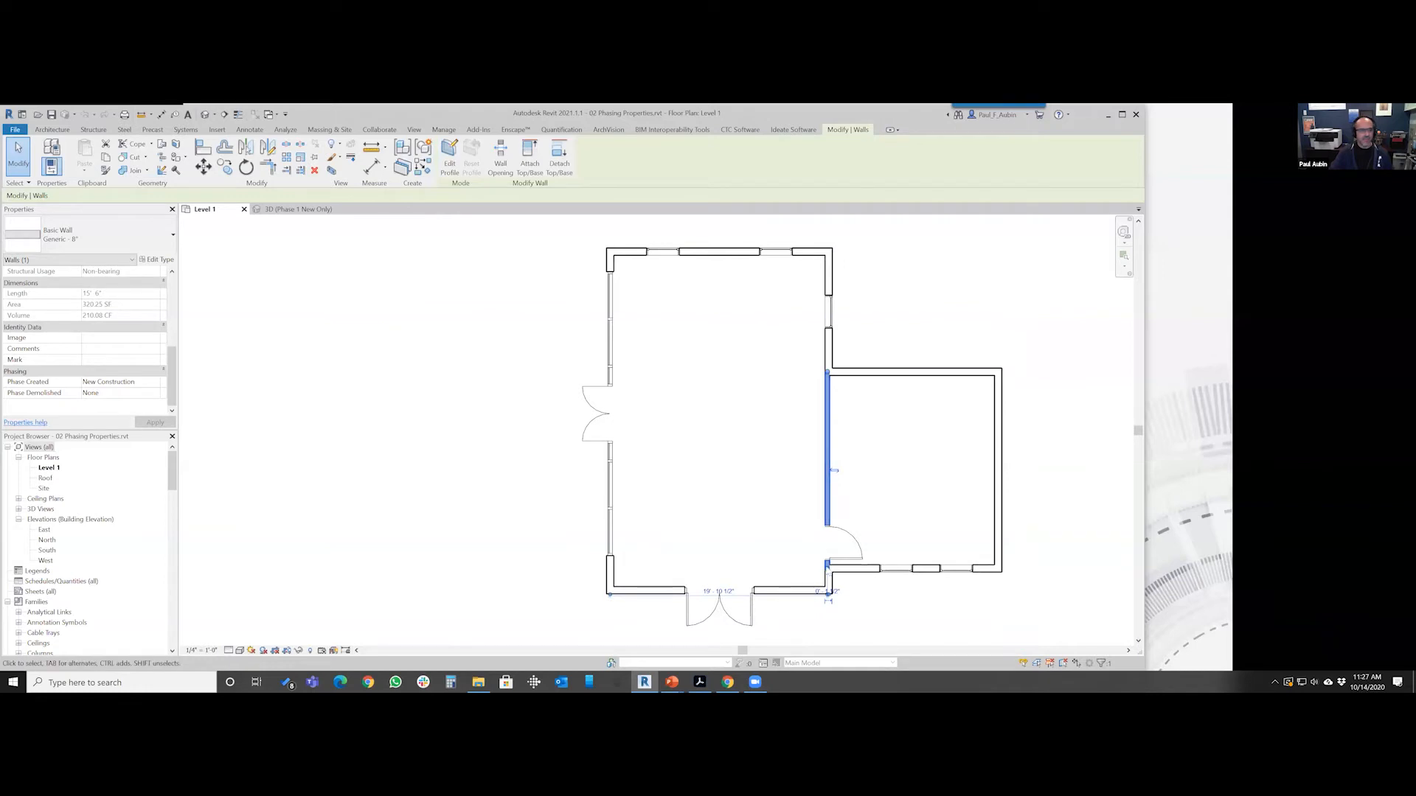
pyautogui.click(767, 589)
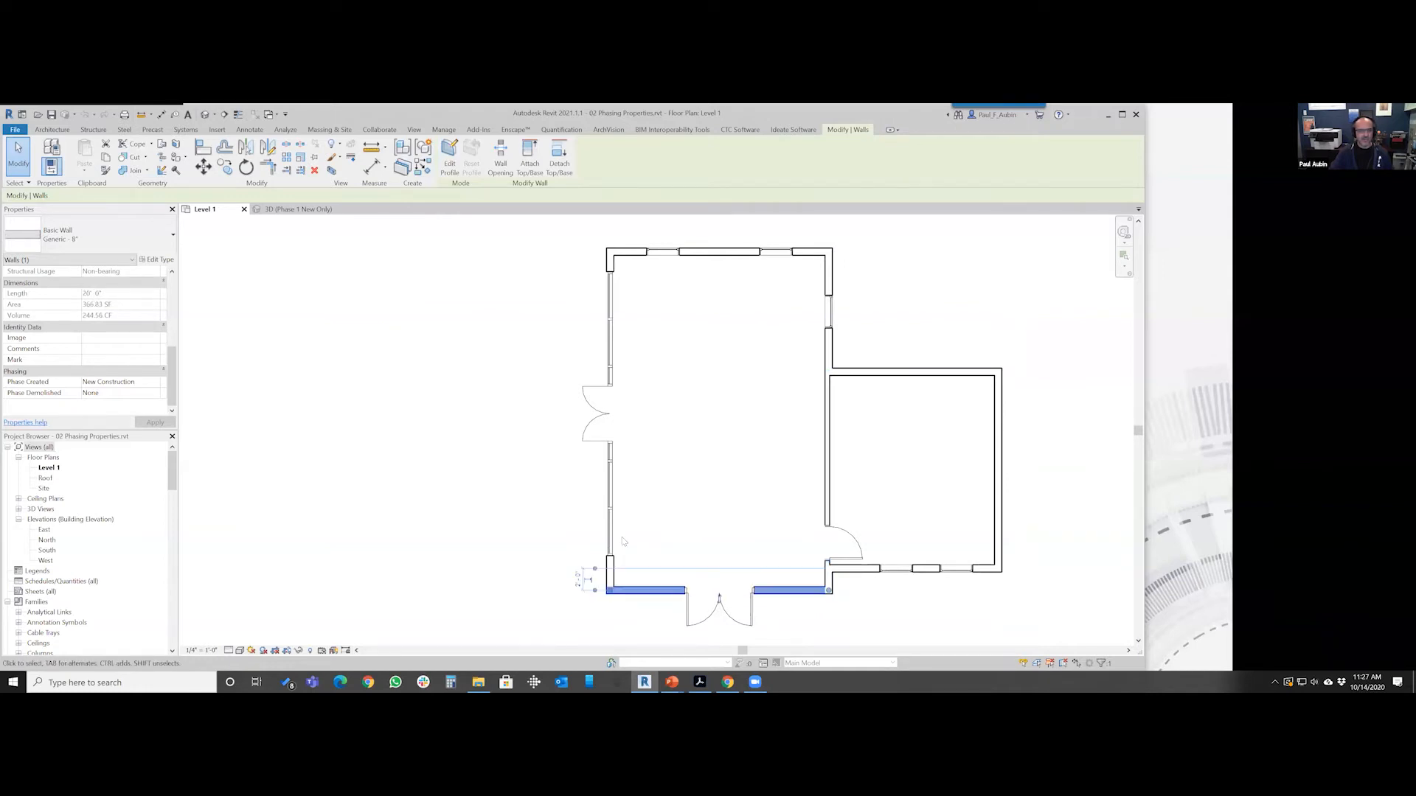
pyautogui.click(613, 571)
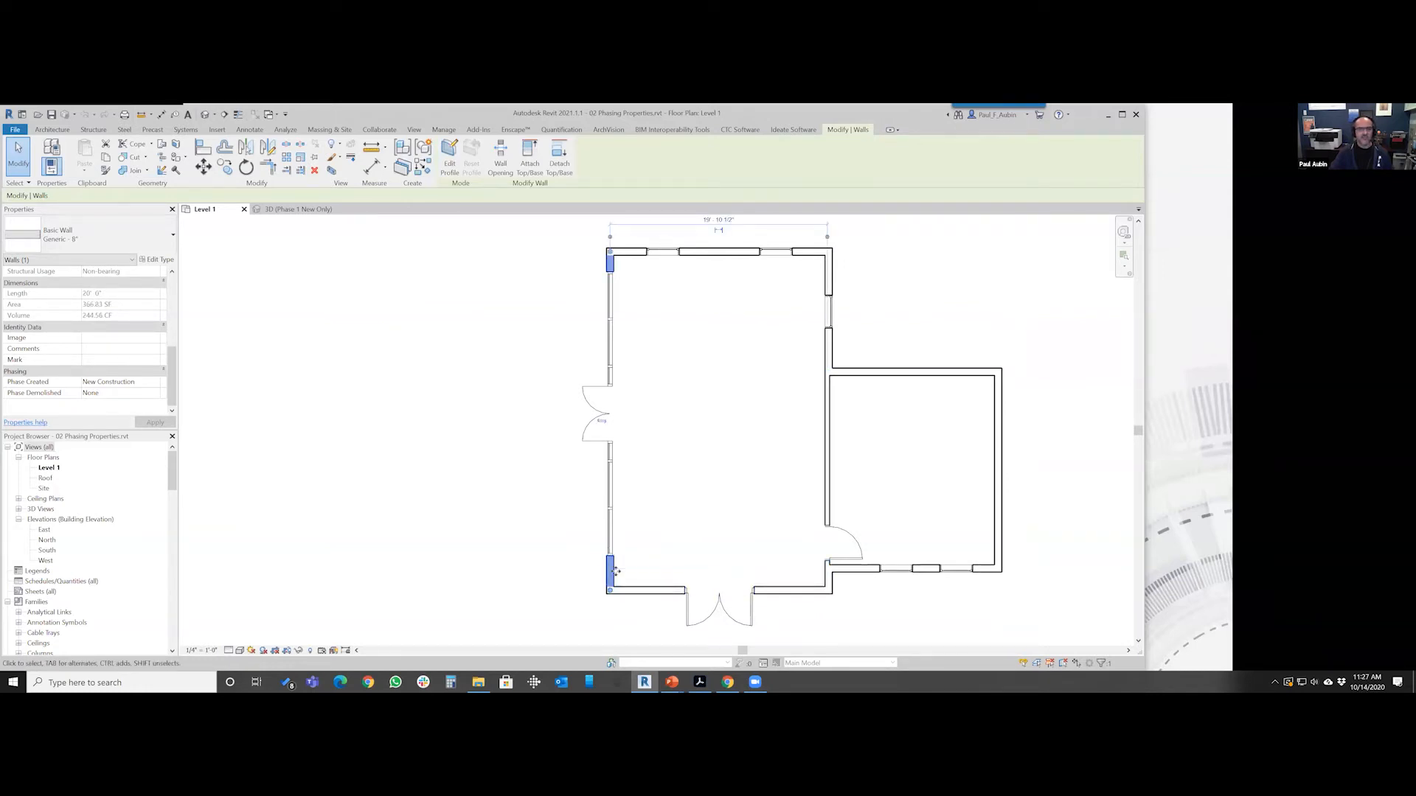
pyautogui.click(423, 392)
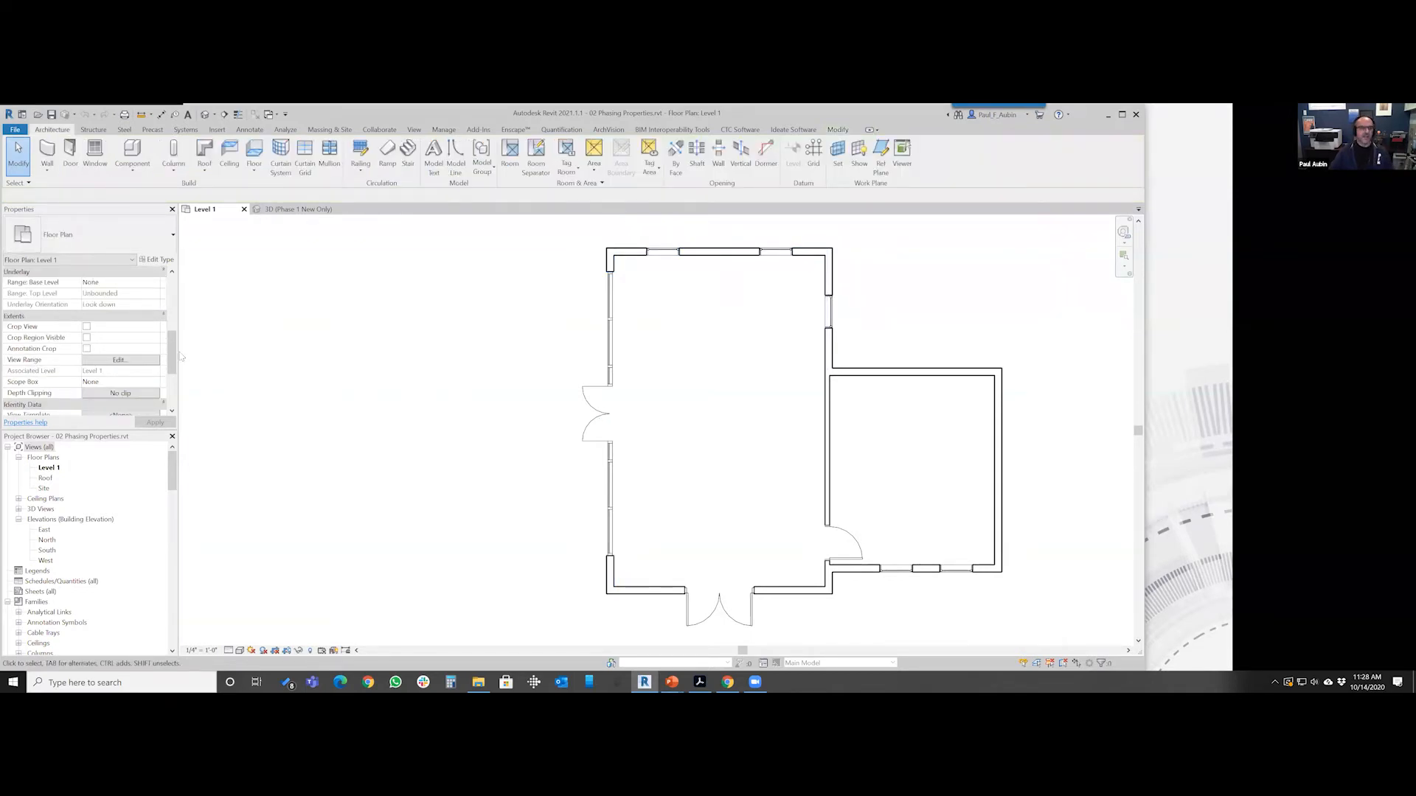
pyautogui.moveTo(172, 354); pyautogui.dragTo(171, 391)
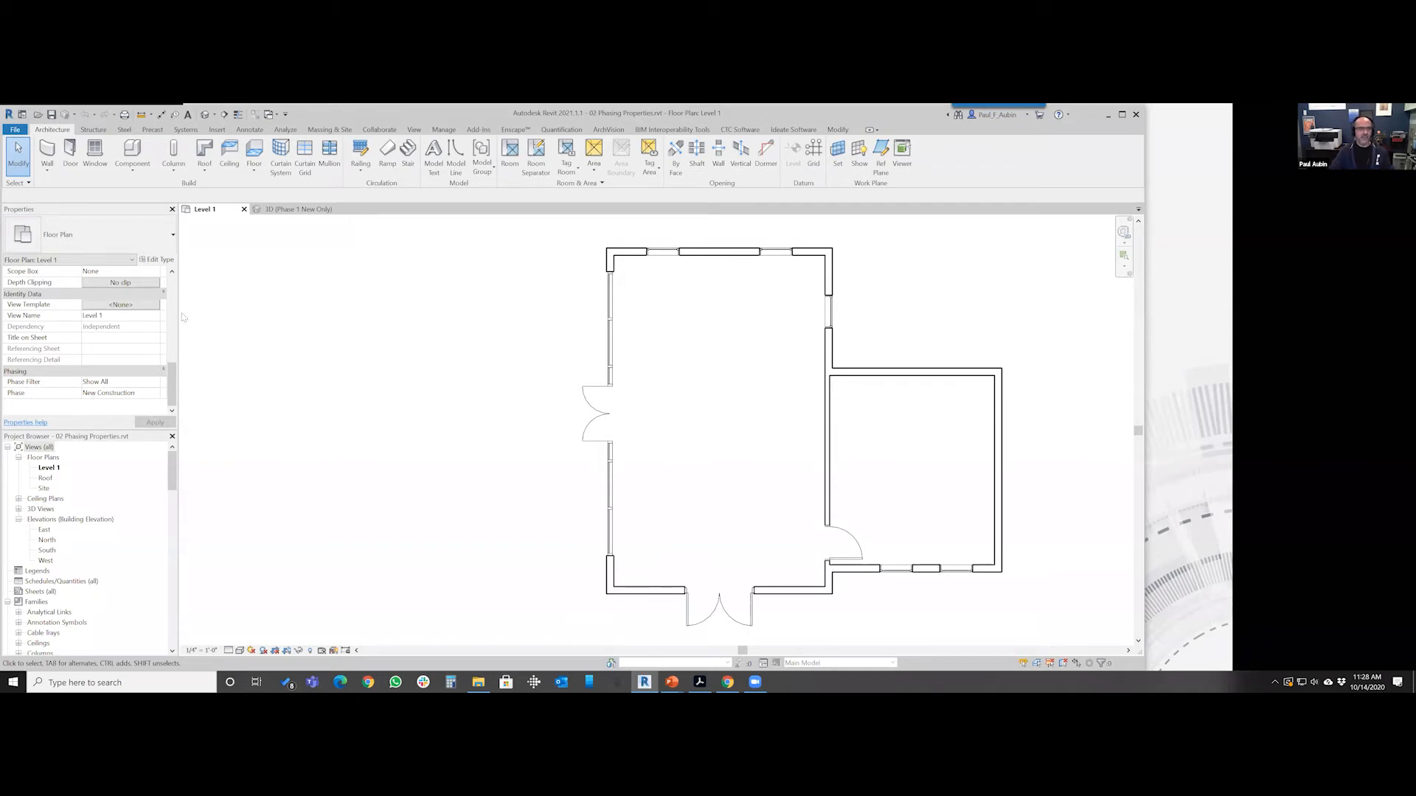
# Draw a freestanding horizontal Generic - 8" wall about 7' long to the left of the building
pyautogui.press('w')
pyautogui.press('a')
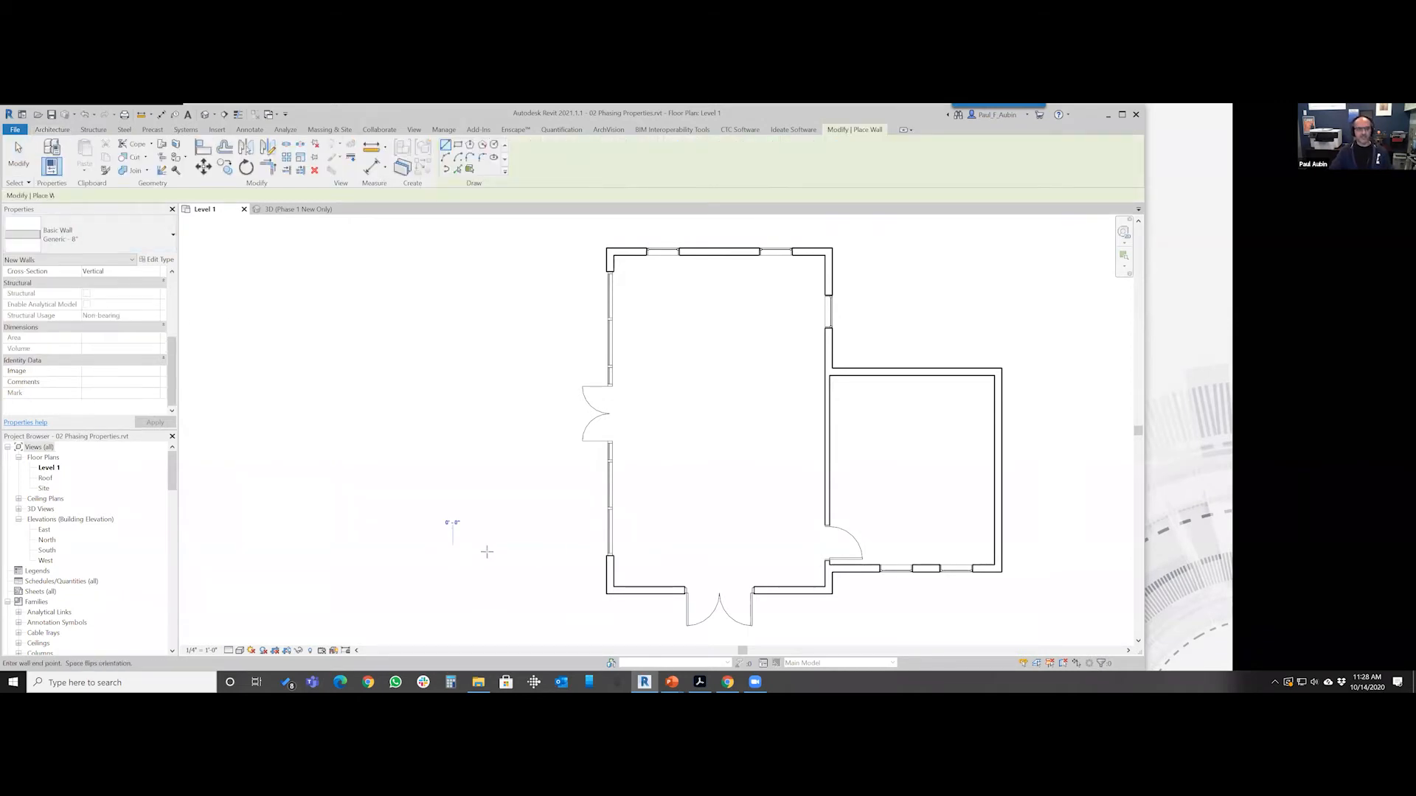
pyautogui.click(529, 547)
pyautogui.press('Escape')
pyautogui.press('Escape')
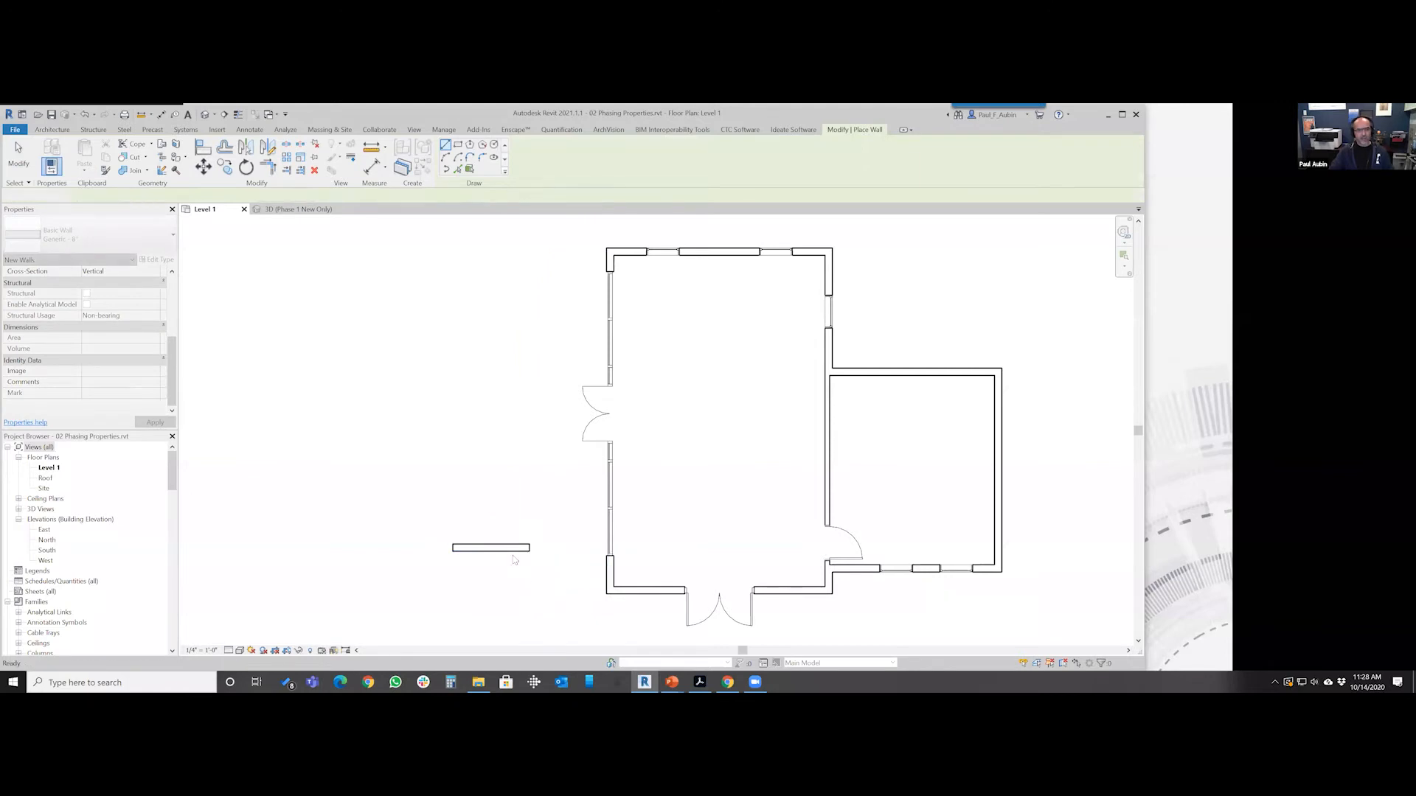
# Set the freestanding wall's Phase Created to Existing, and delete that wall after viewing it in the plan
pyautogui.click(514, 549)
pyautogui.scroll(-3, 118, 391)
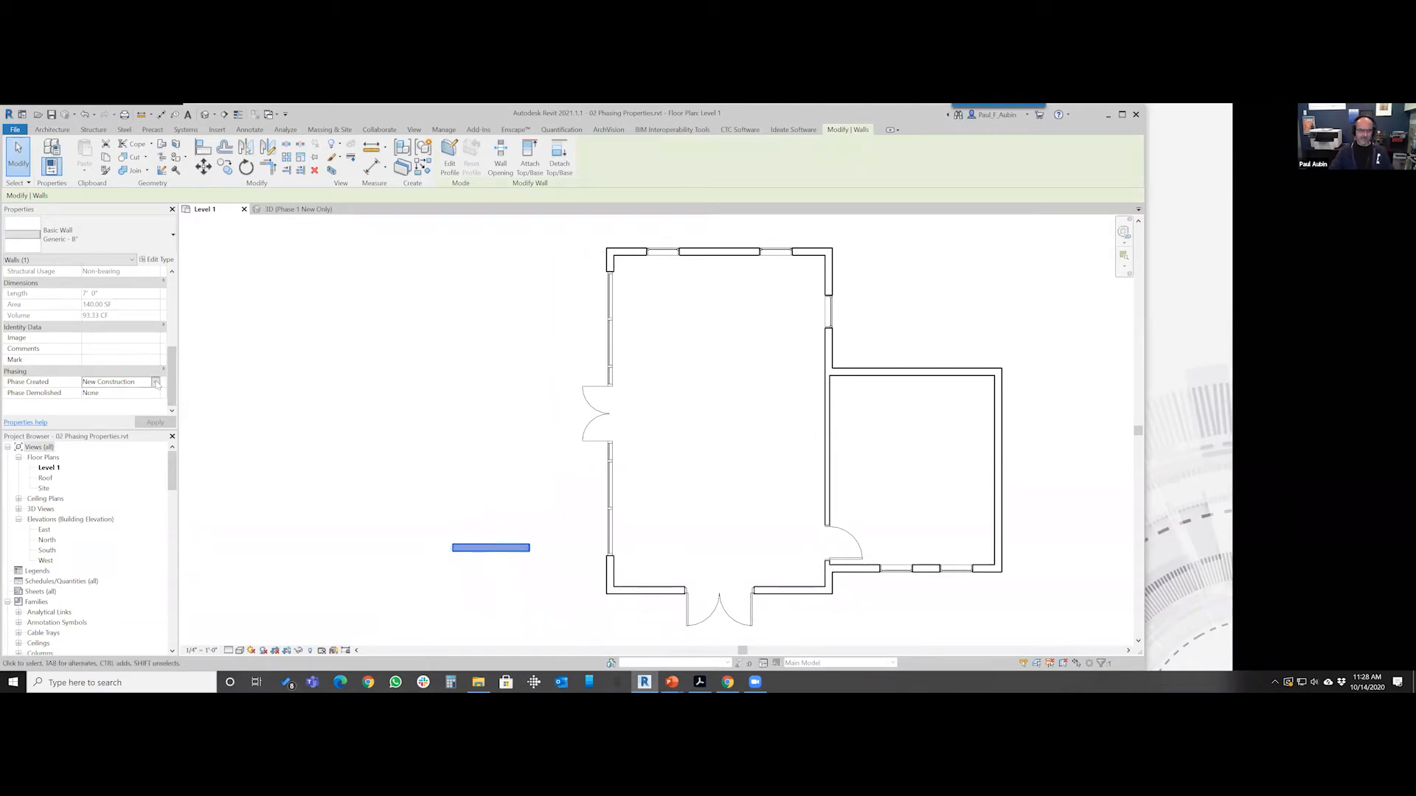
pyautogui.click(122, 383)
pyautogui.click(128, 401)
pyautogui.click(467, 597)
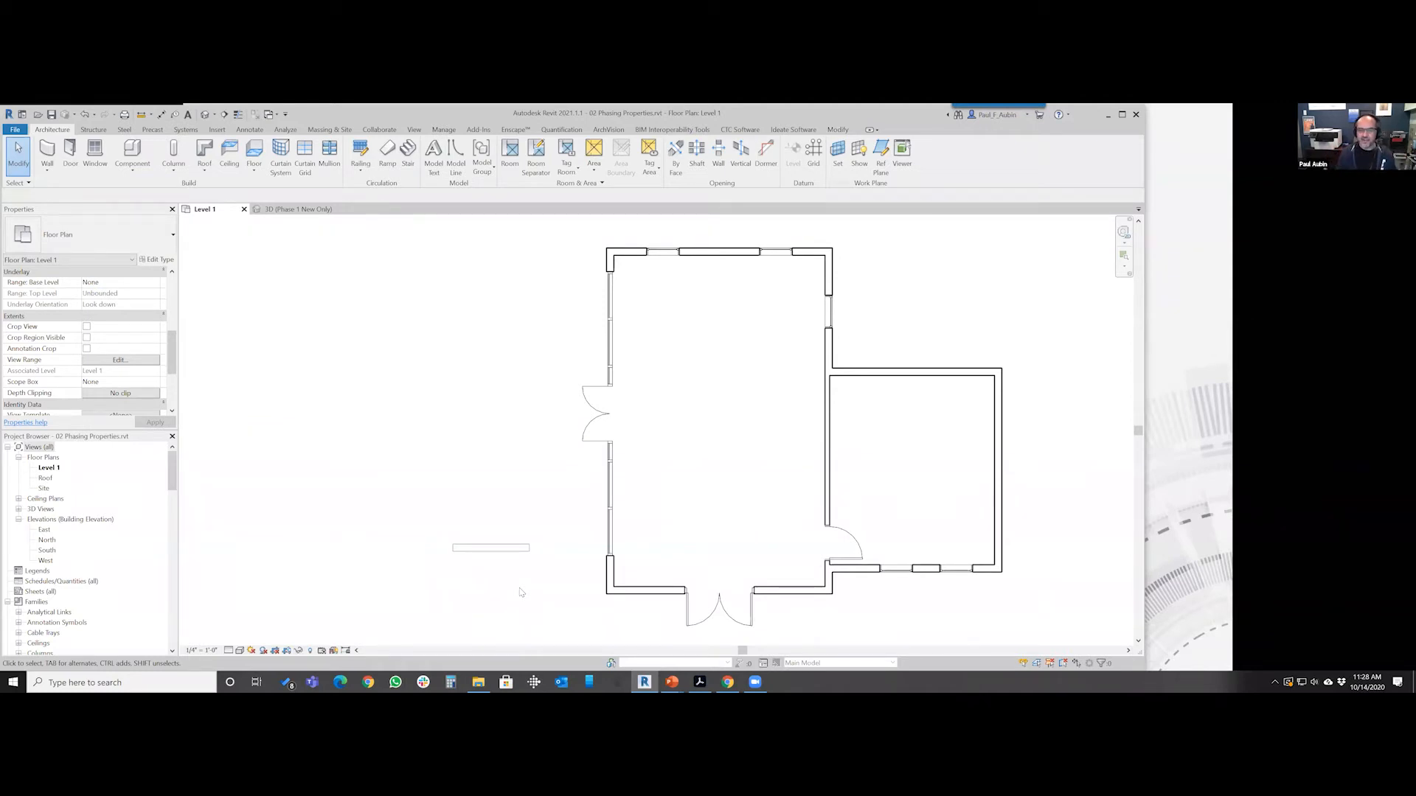
pyautogui.click(508, 547)
pyautogui.press('Delete')
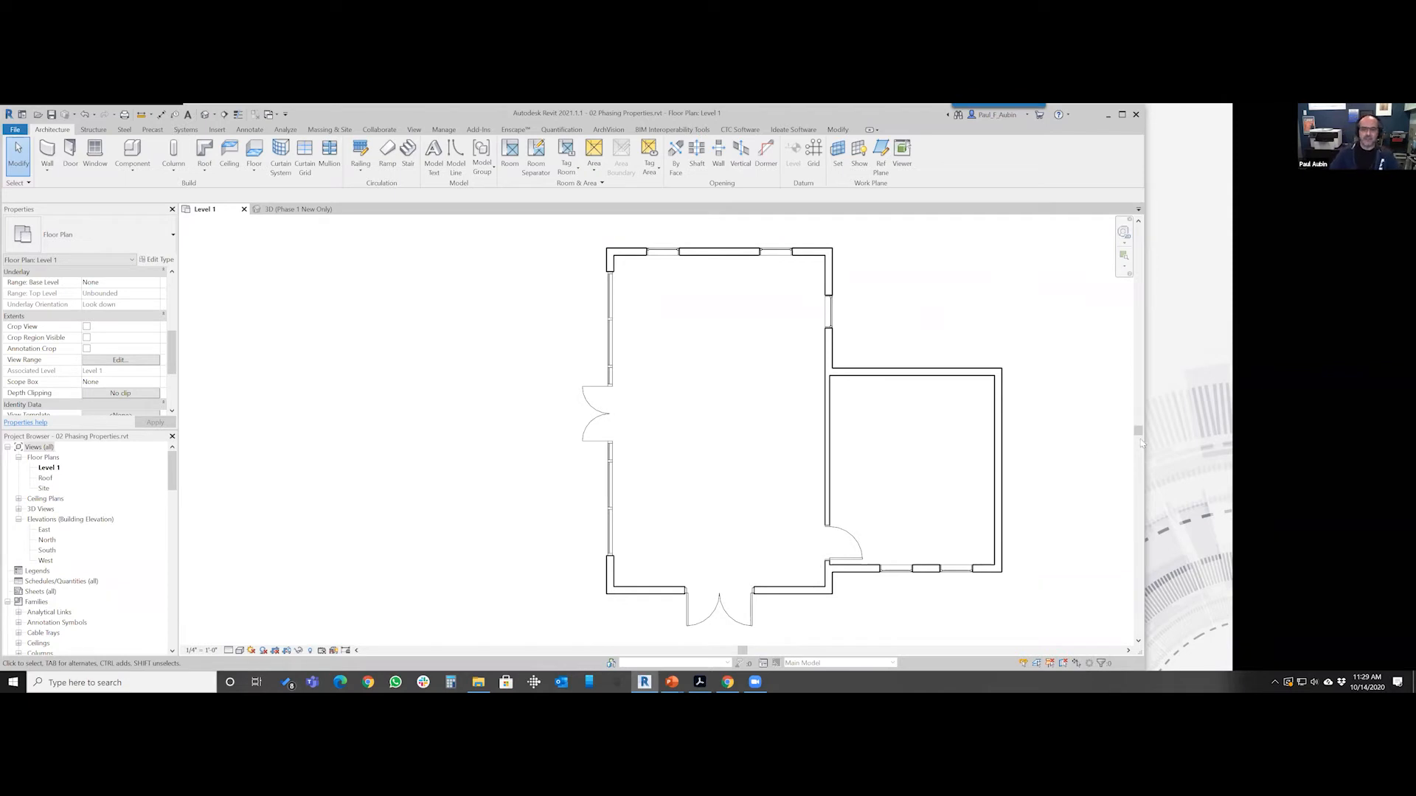
# Set Phase Created to Existing for the upper horizontal wall of the small room on the right
pyautogui.moveTo(995, 468); pyautogui.dragTo(950, 468, button='middle')
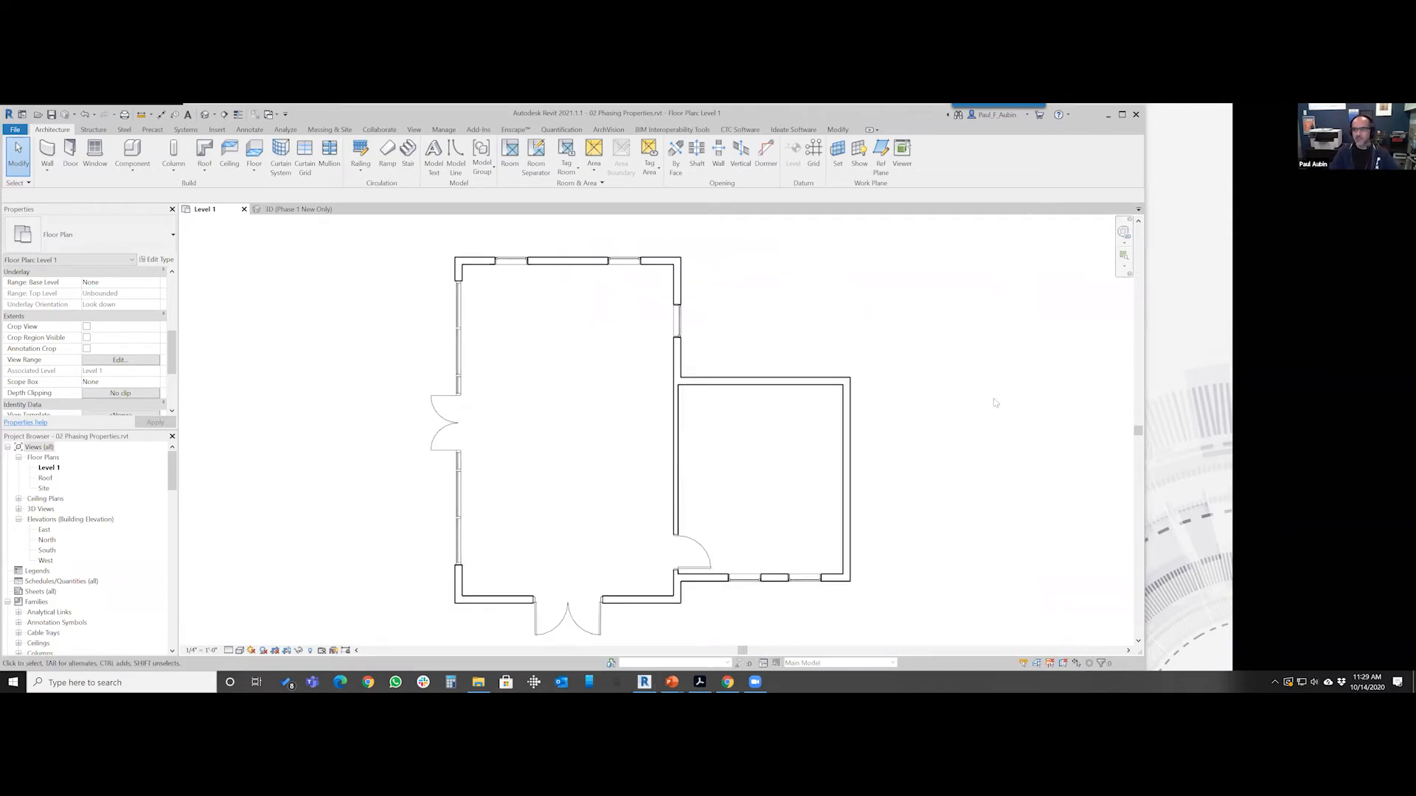
pyautogui.moveTo(765, 515); pyautogui.dragTo(723, 510, button='middle')
pyautogui.scroll(2, 747, 518)
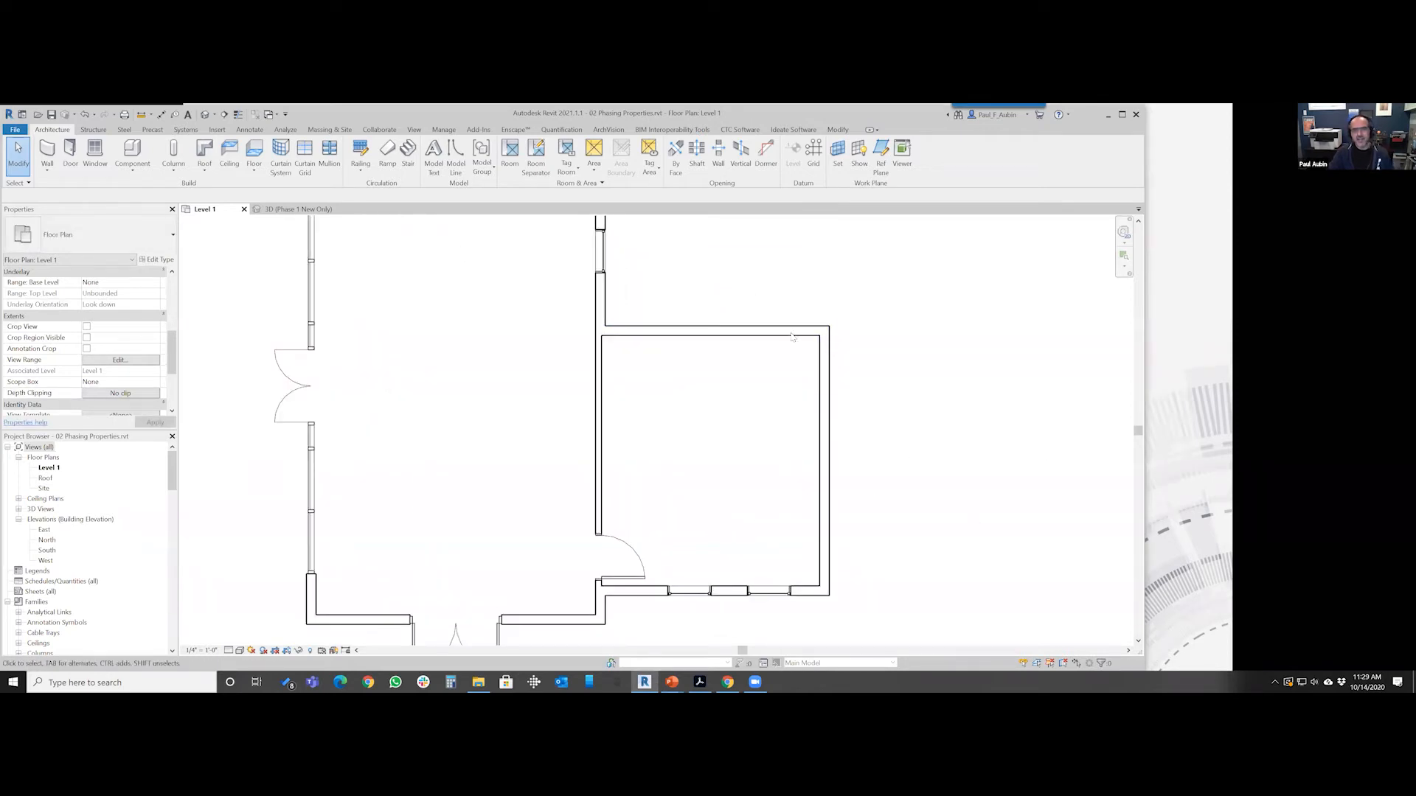
pyautogui.click(757, 329)
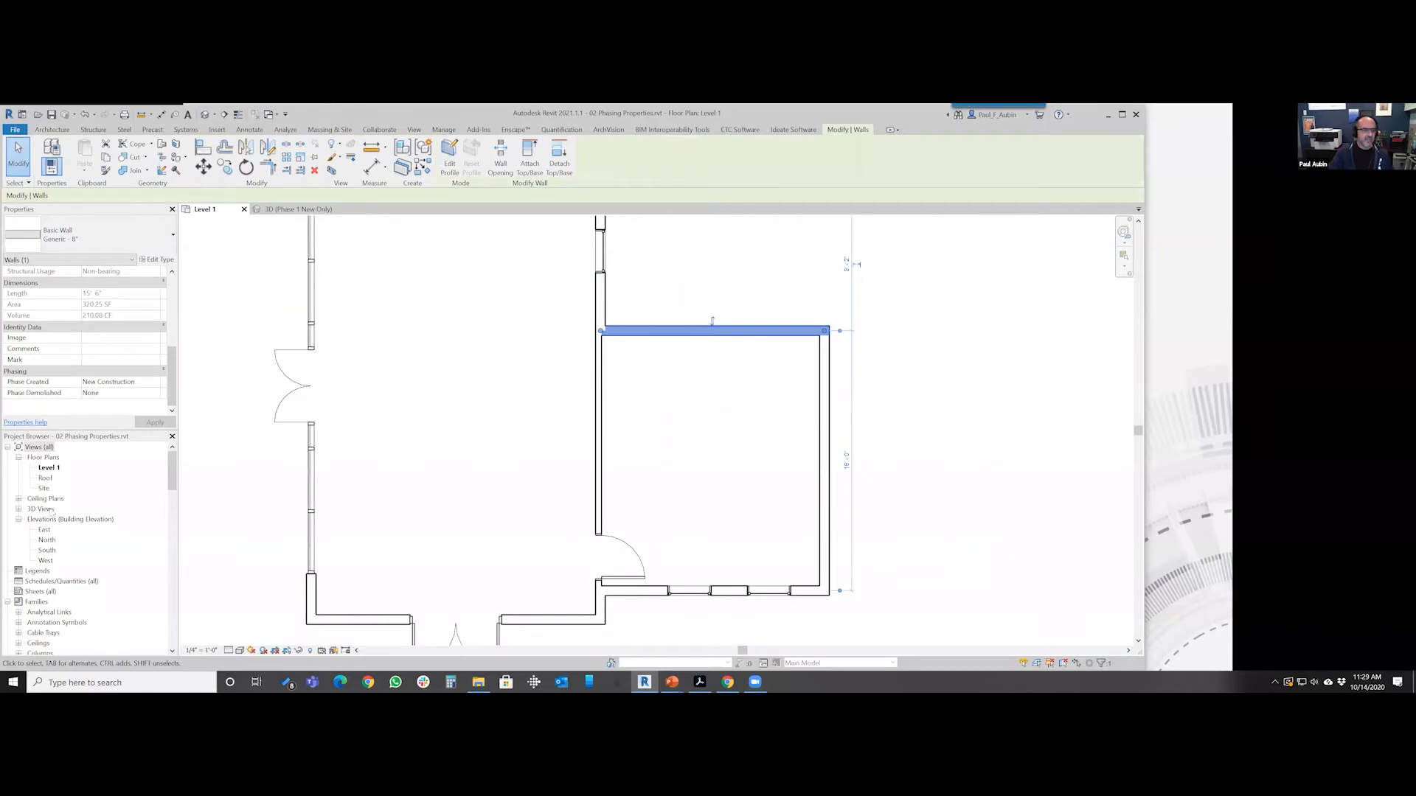
pyautogui.click(153, 382)
pyautogui.click(105, 393)
pyautogui.click(685, 389)
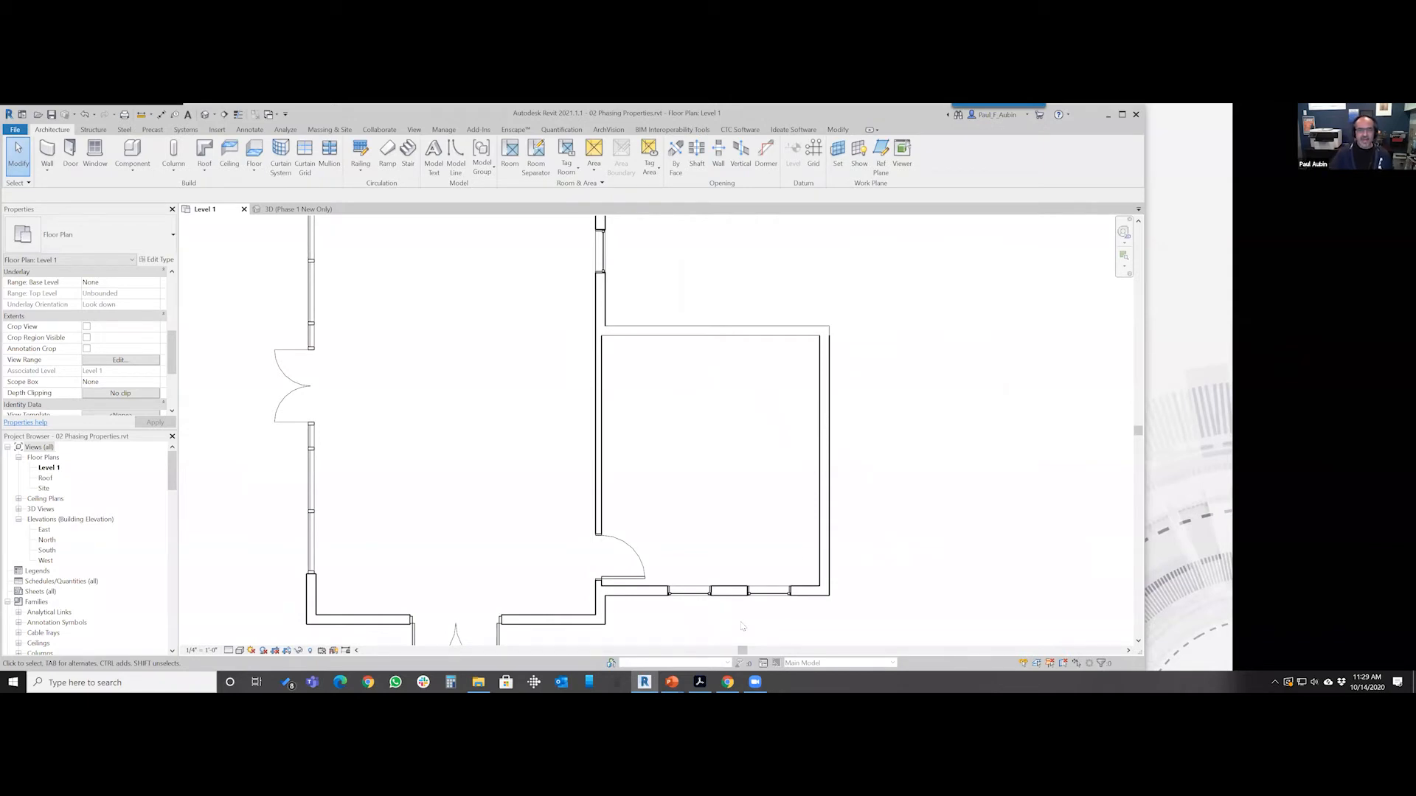
# Try to change Phase Created to Existing for the left window in the small room's lower wall
pyautogui.click(725, 654)
pyautogui.scroll(4, 708, 616)
pyautogui.scroll(1, 724, 612)
pyautogui.moveTo(770, 609); pyautogui.dragTo(741, 571, button='middle')
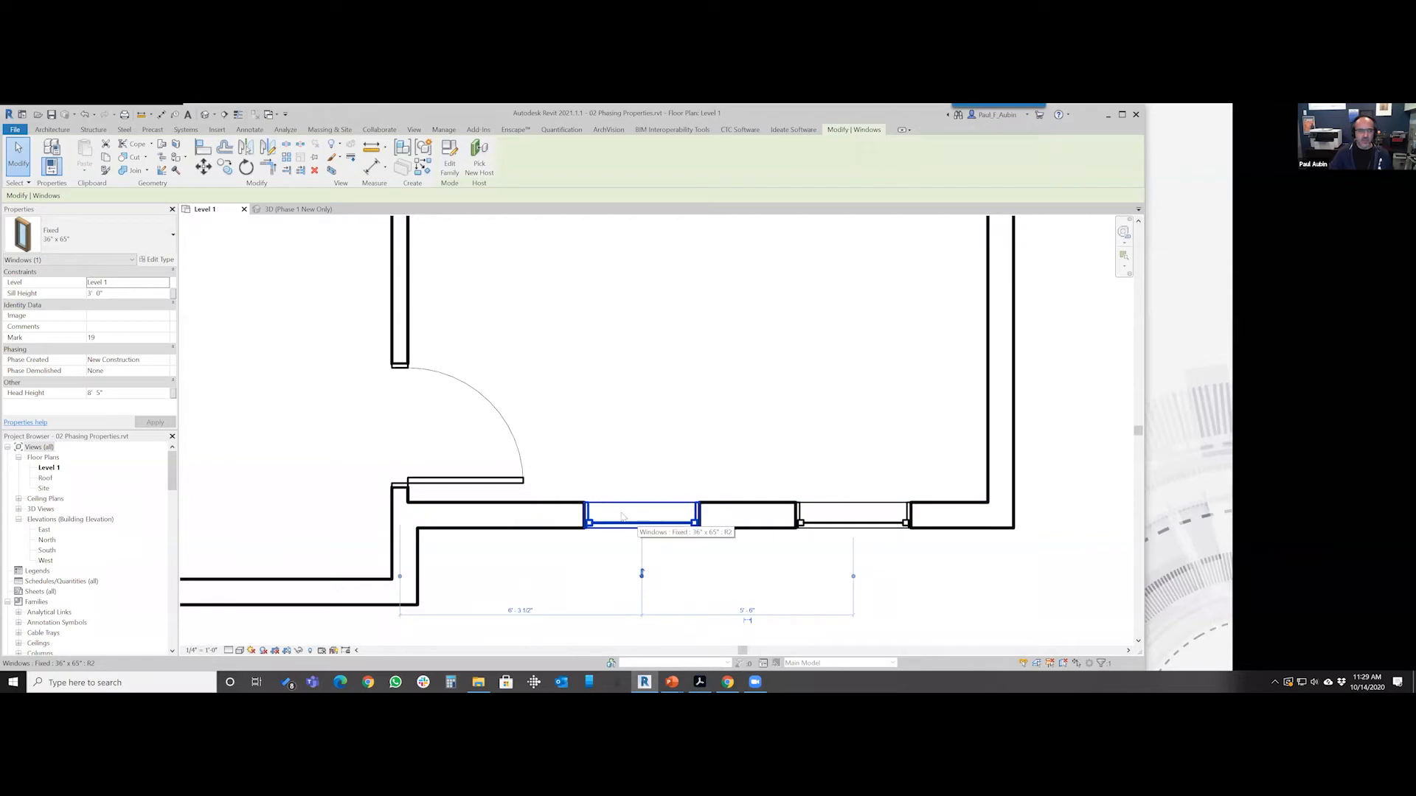
pyautogui.click(165, 360)
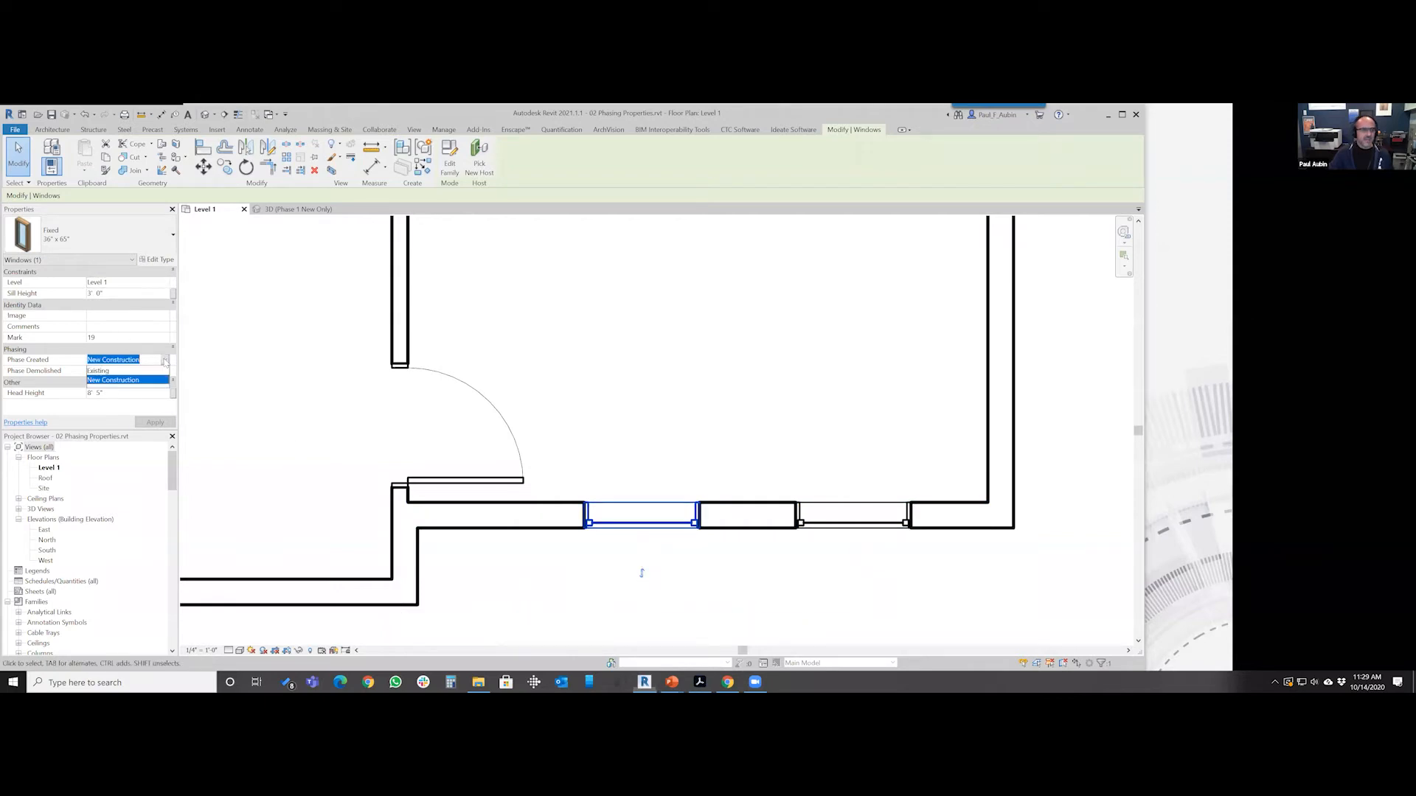
pyautogui.click(122, 379)
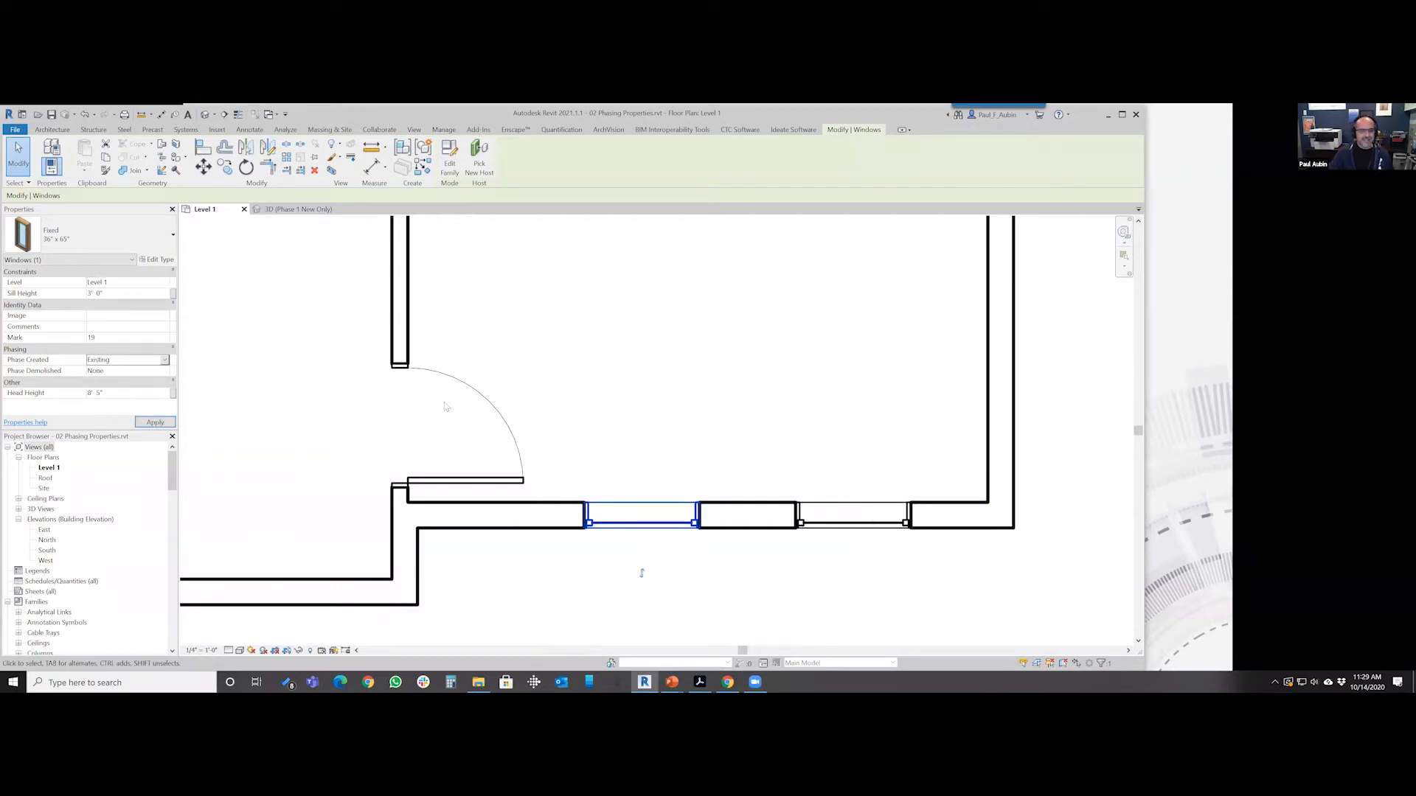
pyautogui.click(666, 406)
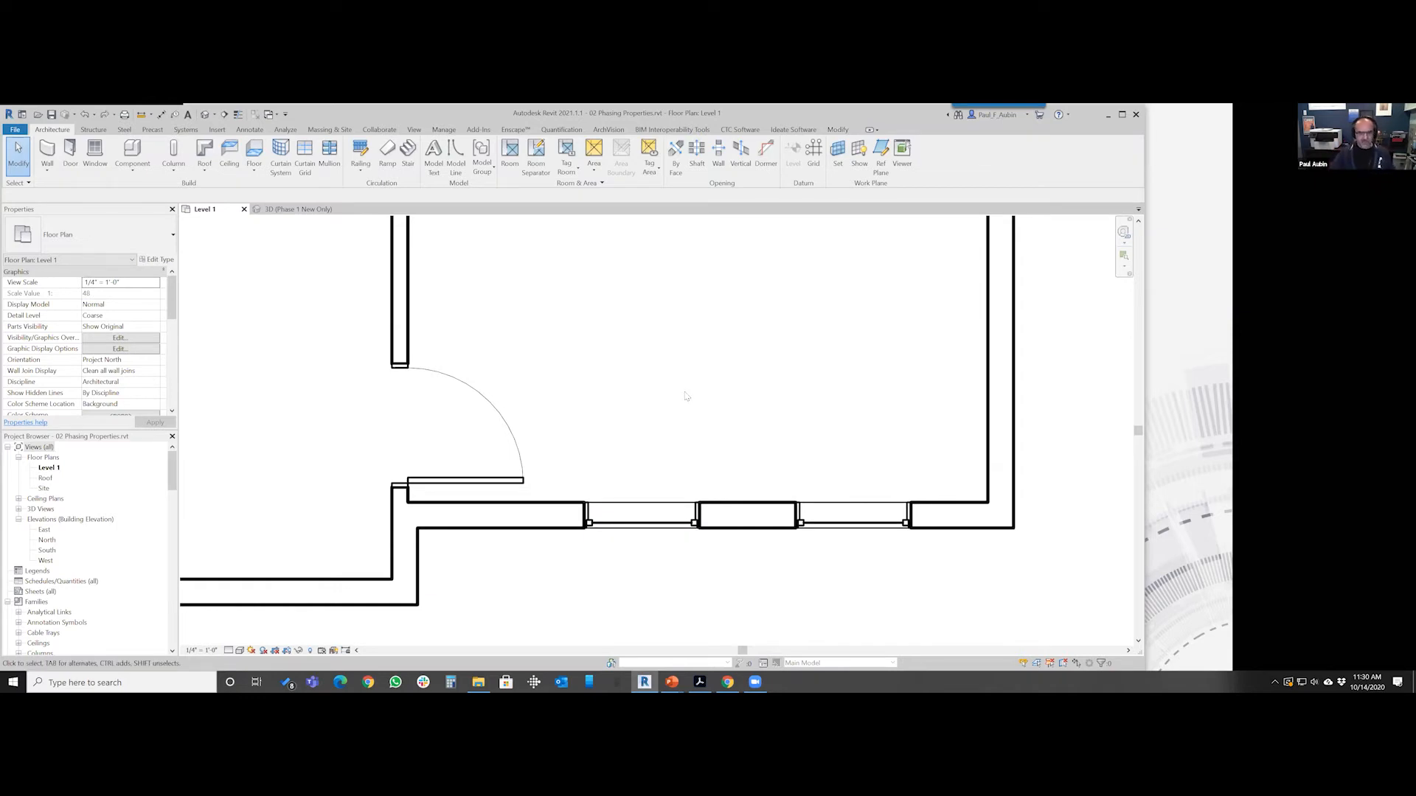
# Set Phase Created to Existing for the small room's lower wall that hosts the two windows
pyautogui.click(725, 522)
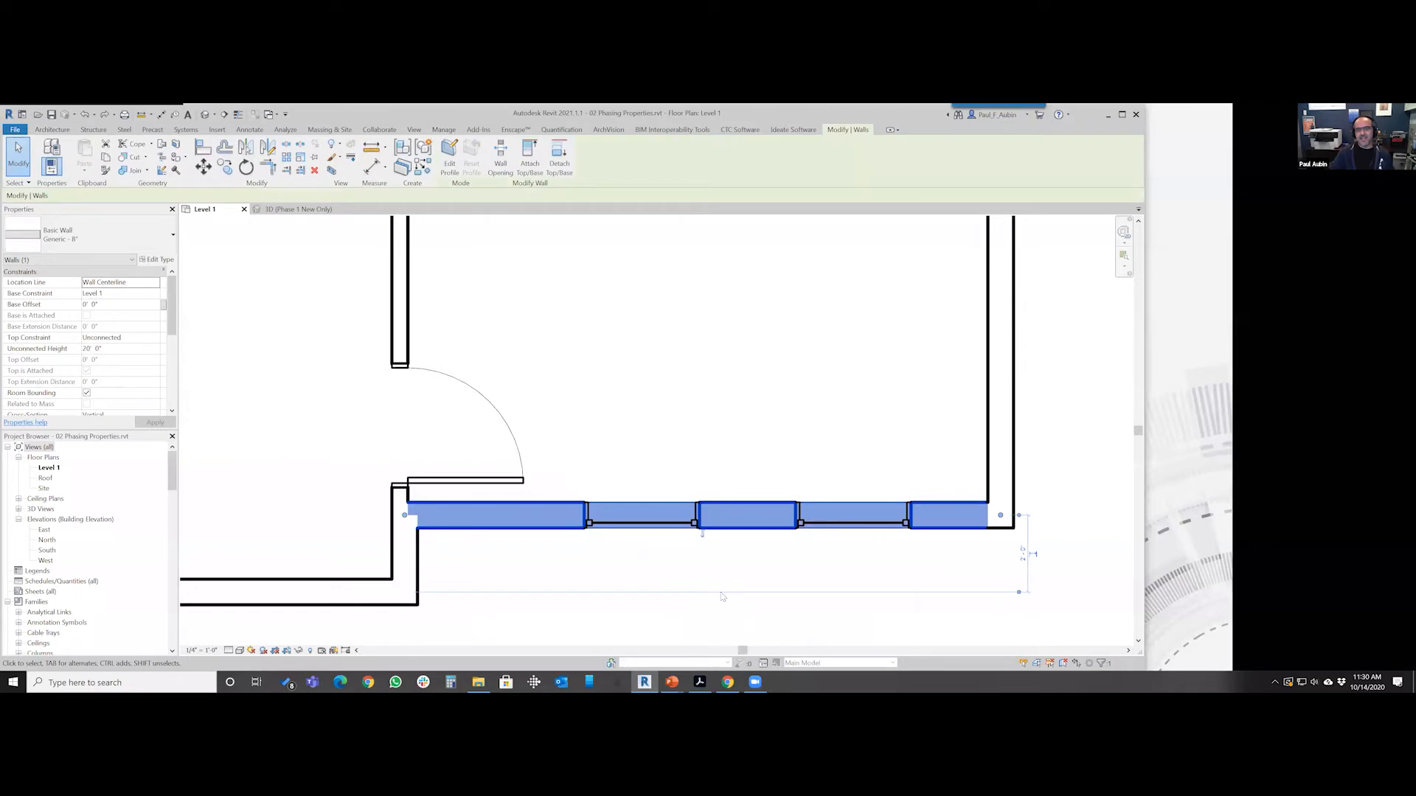
pyautogui.moveTo(171, 308); pyautogui.dragTo(174, 398)
pyautogui.click(110, 382)
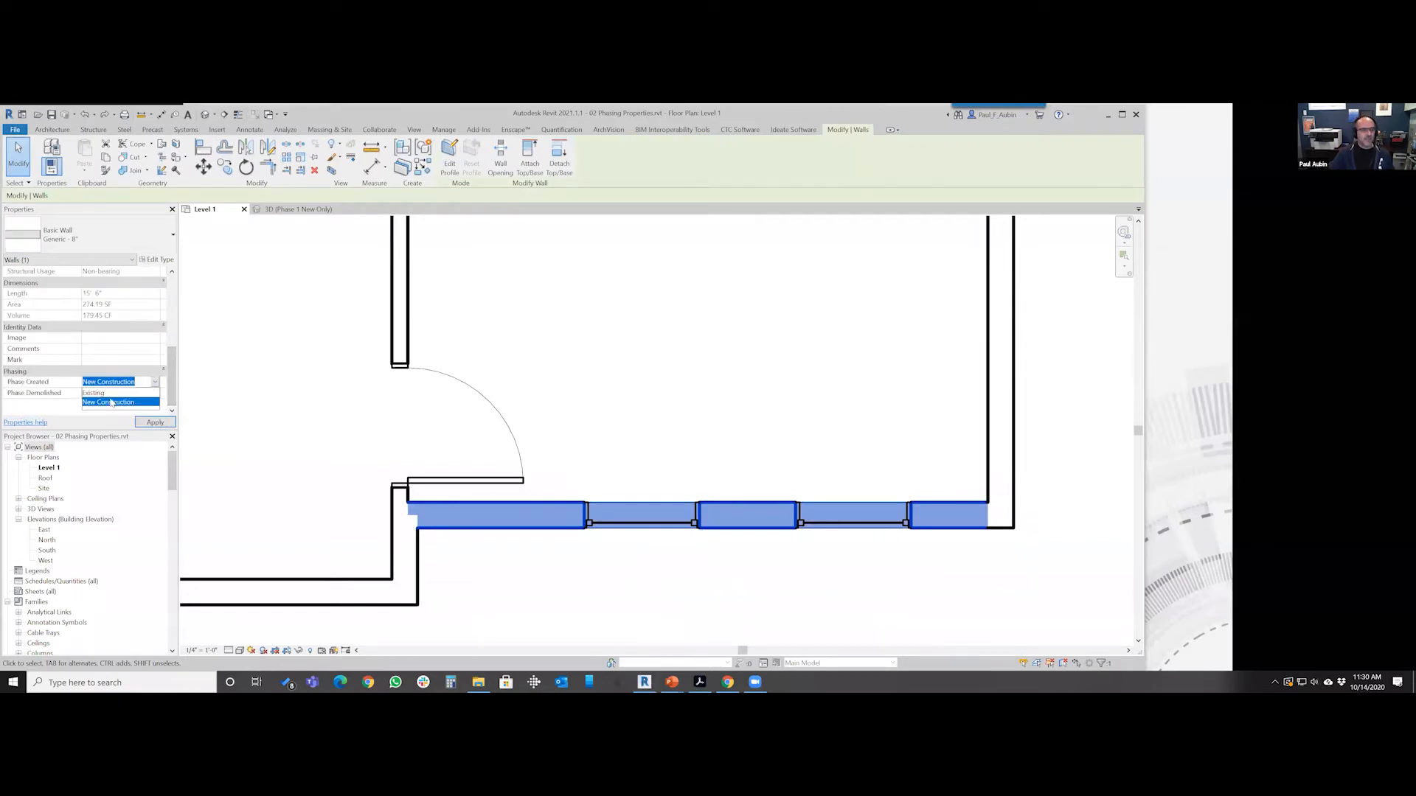
pyautogui.click(107, 393)
pyautogui.click(634, 400)
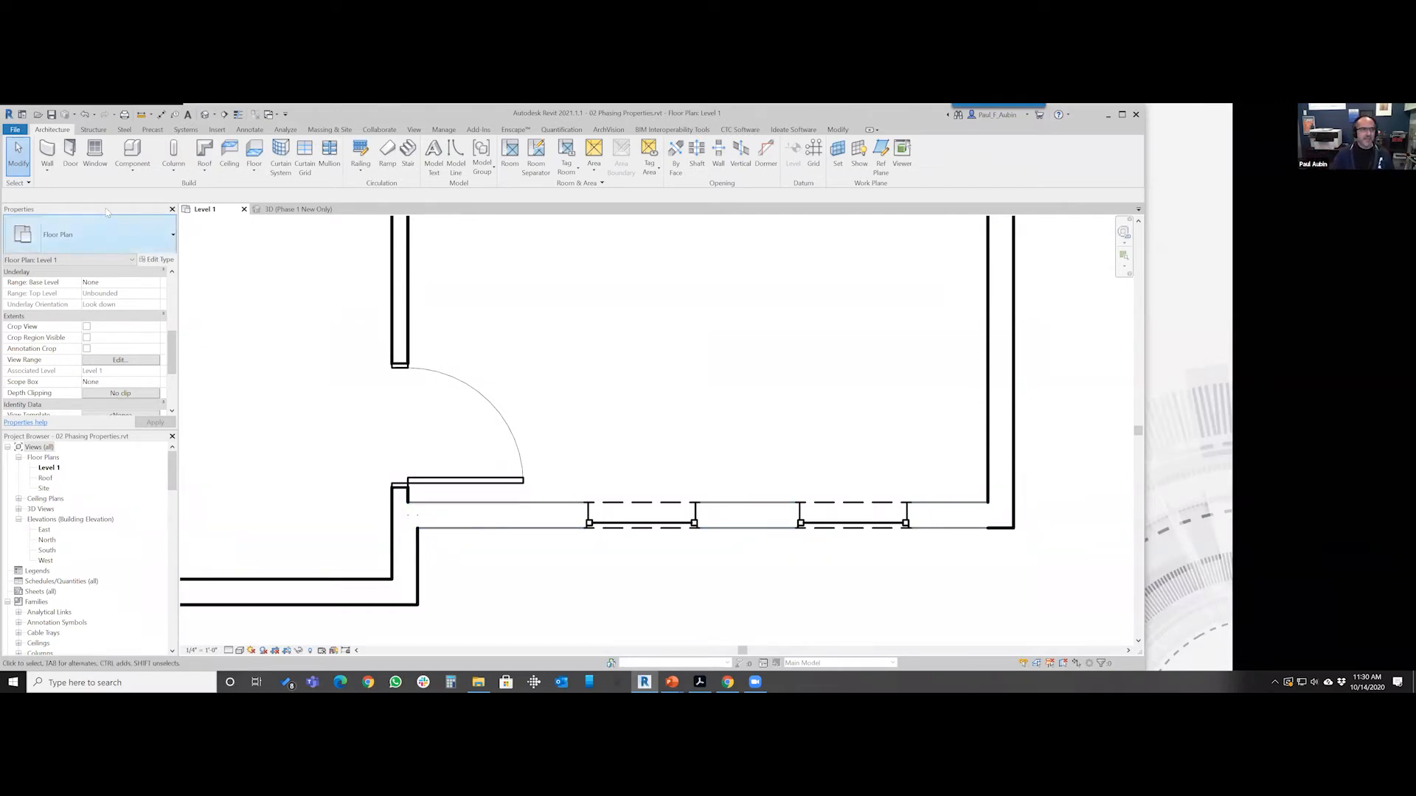
# Place a 36" x 84" Door-Passage-Single-Flush in the lower wall left of the windows, check its properties, and delete it
pyautogui.click(70, 154)
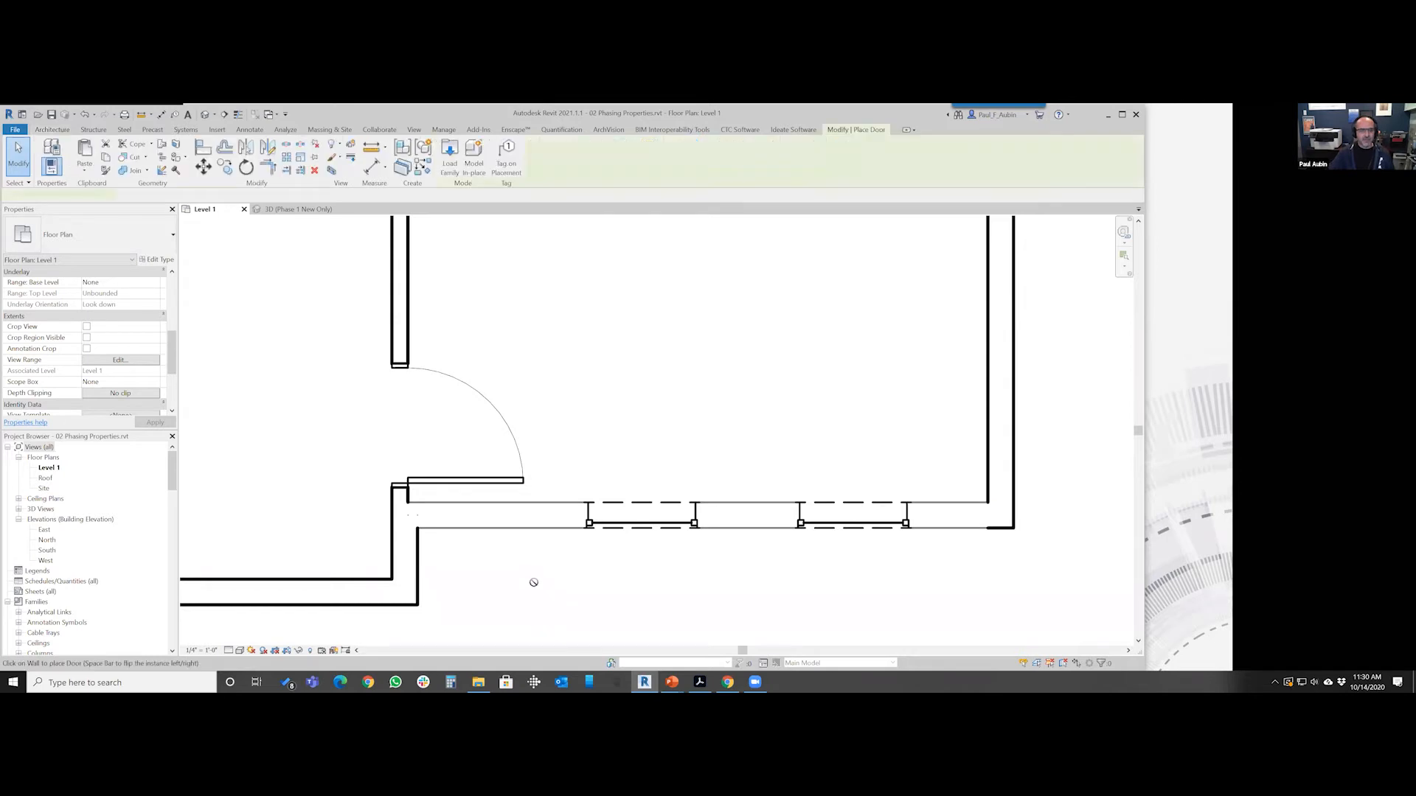
pyautogui.click(509, 525)
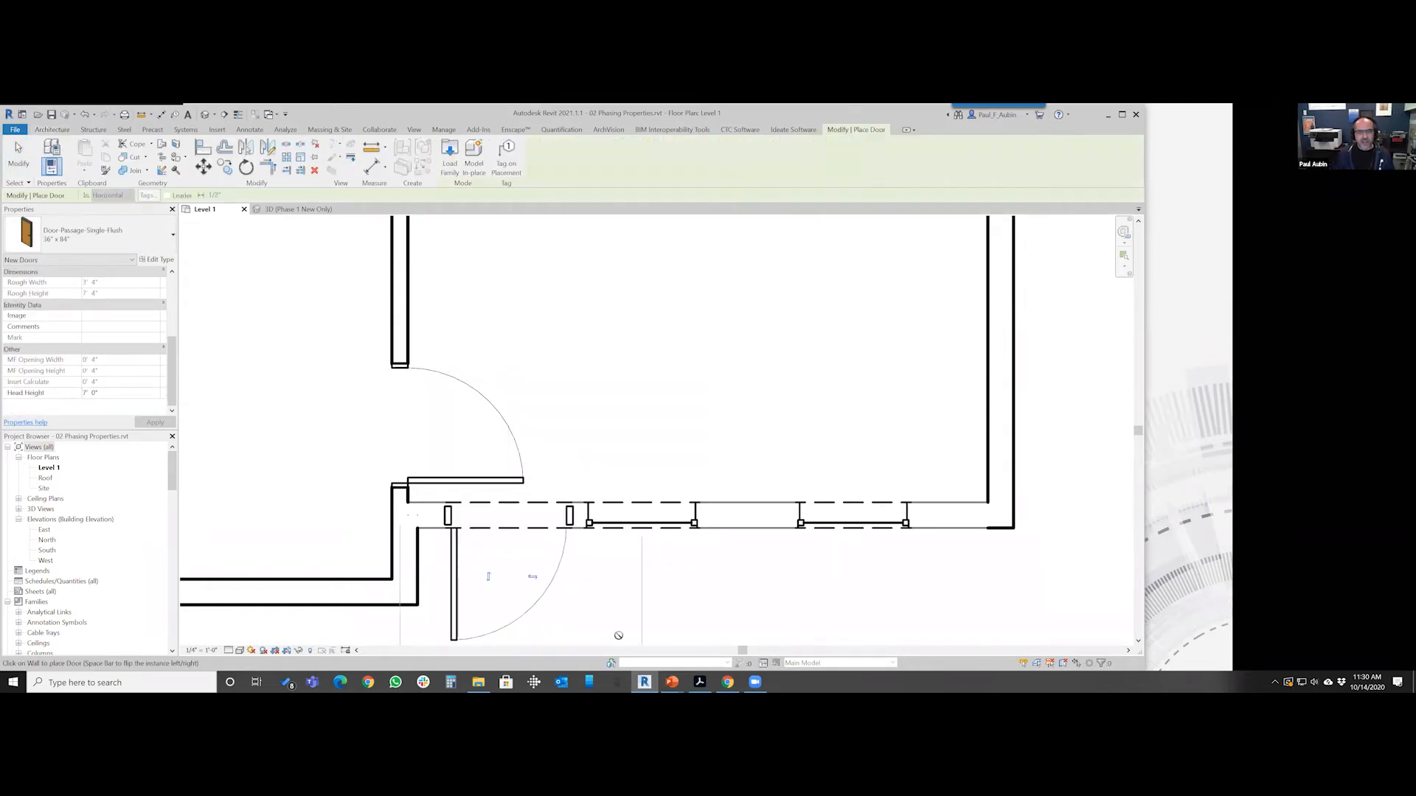
pyautogui.press('Escape')
pyautogui.press('Escape')
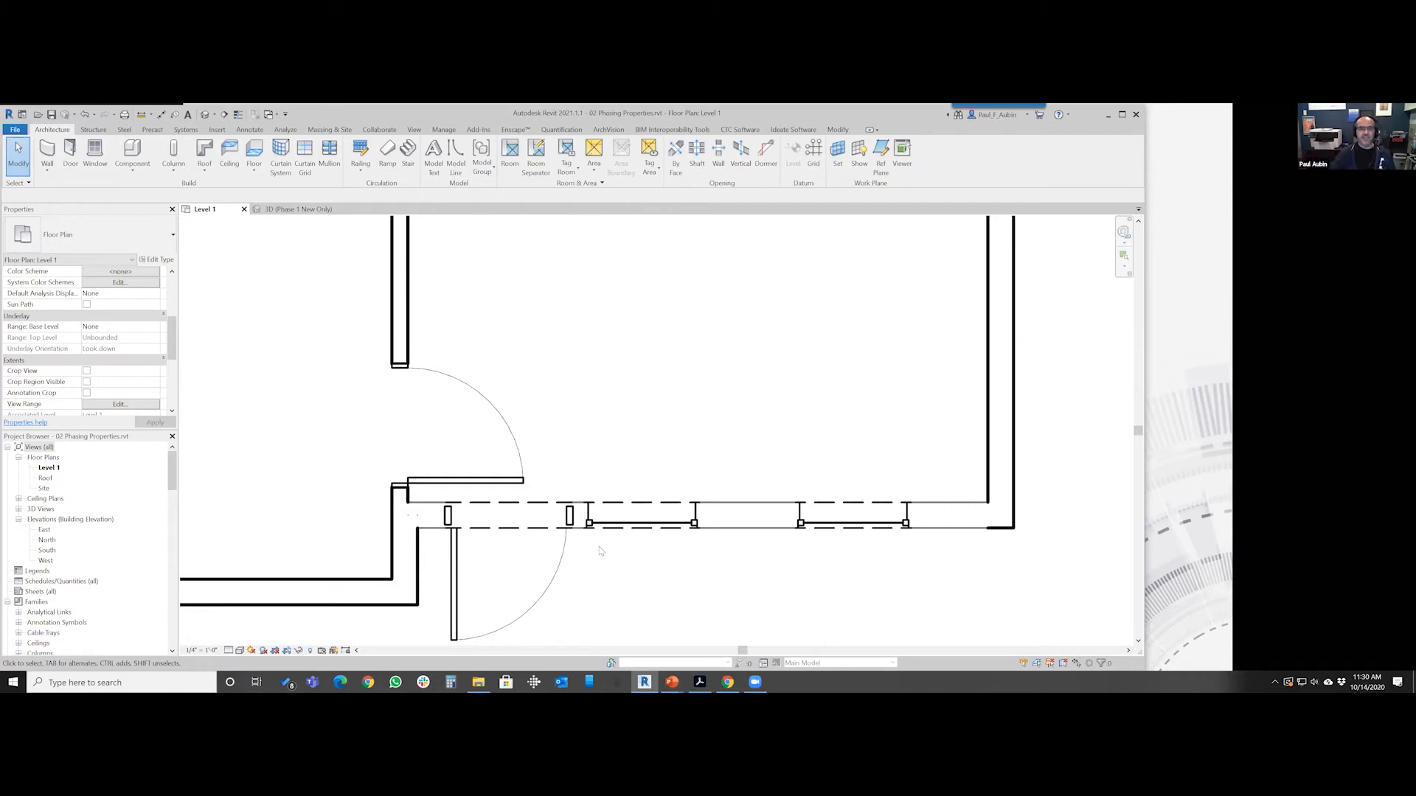
pyautogui.click(563, 609)
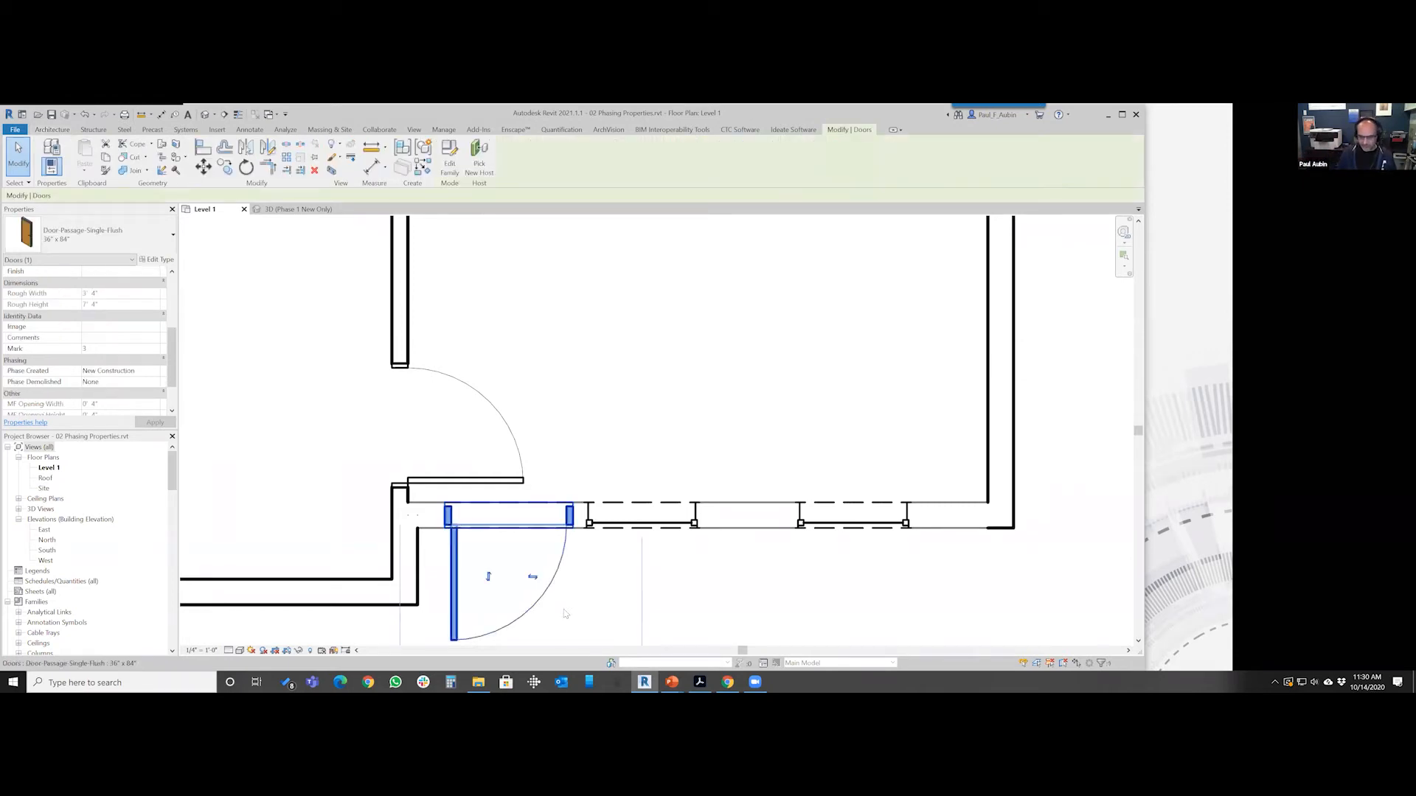
pyautogui.press('Delete')
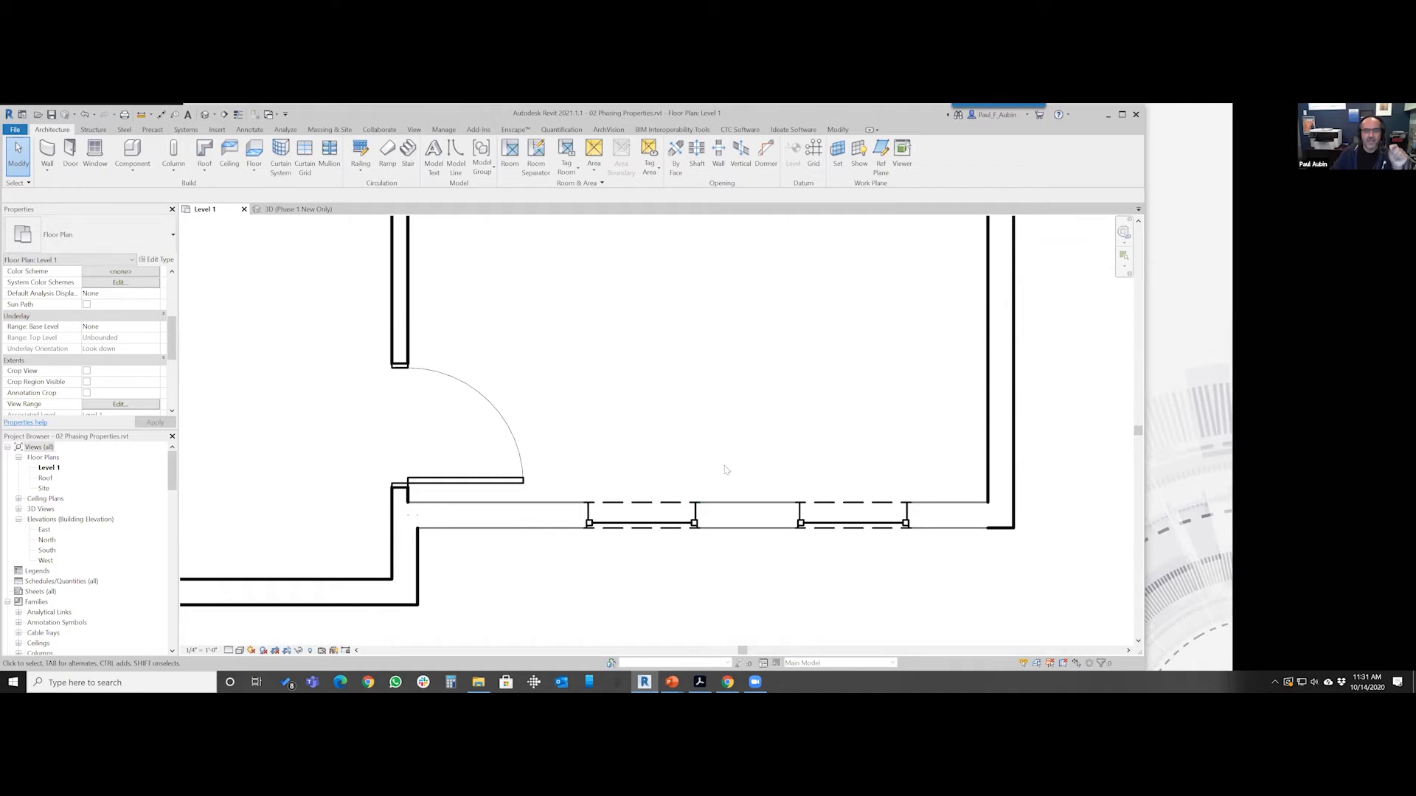
# Set Phase Created to Existing for the left 36" x 65" fixed window in the lower wall
pyautogui.scroll(-1, 724, 466)
pyautogui.moveTo(756, 420); pyautogui.dragTo(701, 500, button='middle')
pyautogui.click(637, 594)
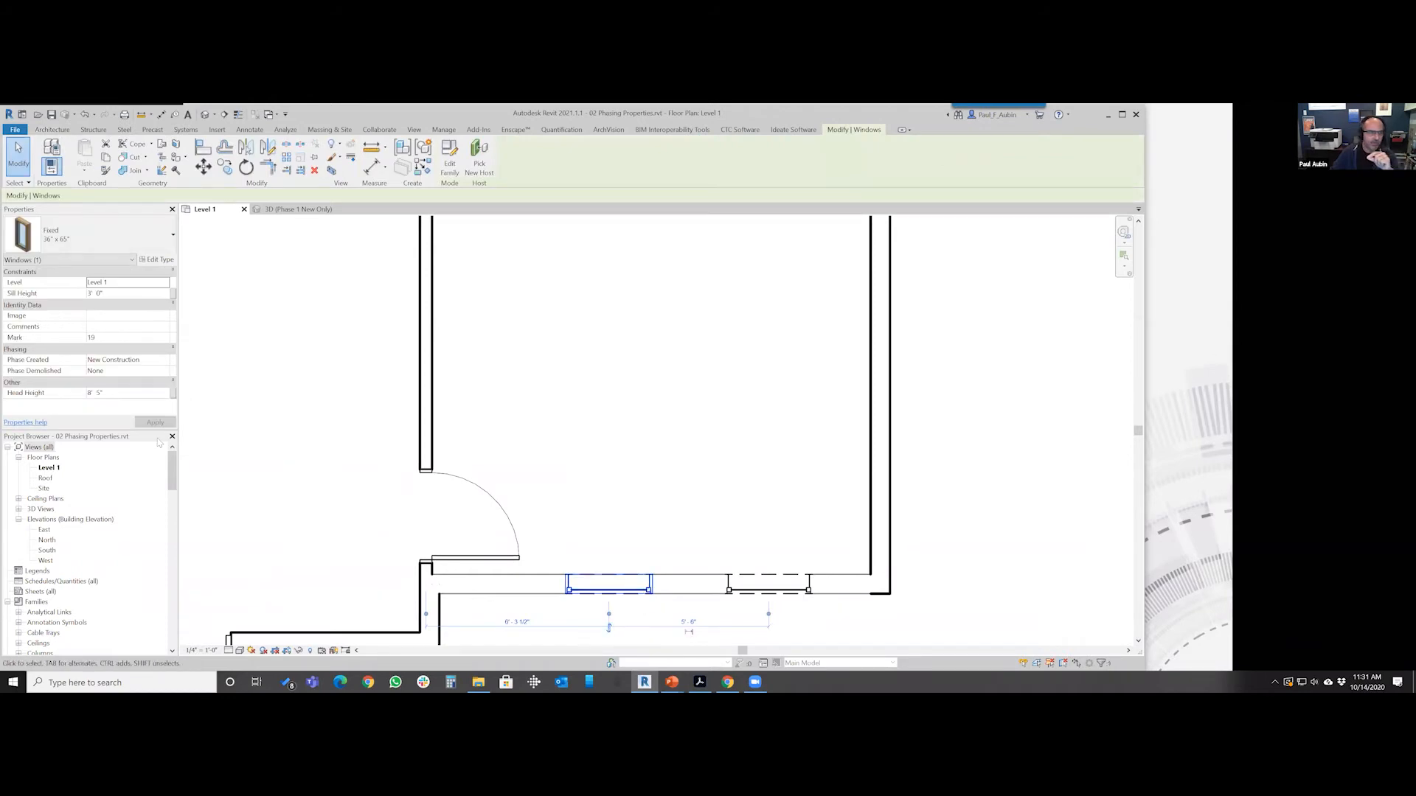
pyautogui.click(165, 360)
pyautogui.click(99, 372)
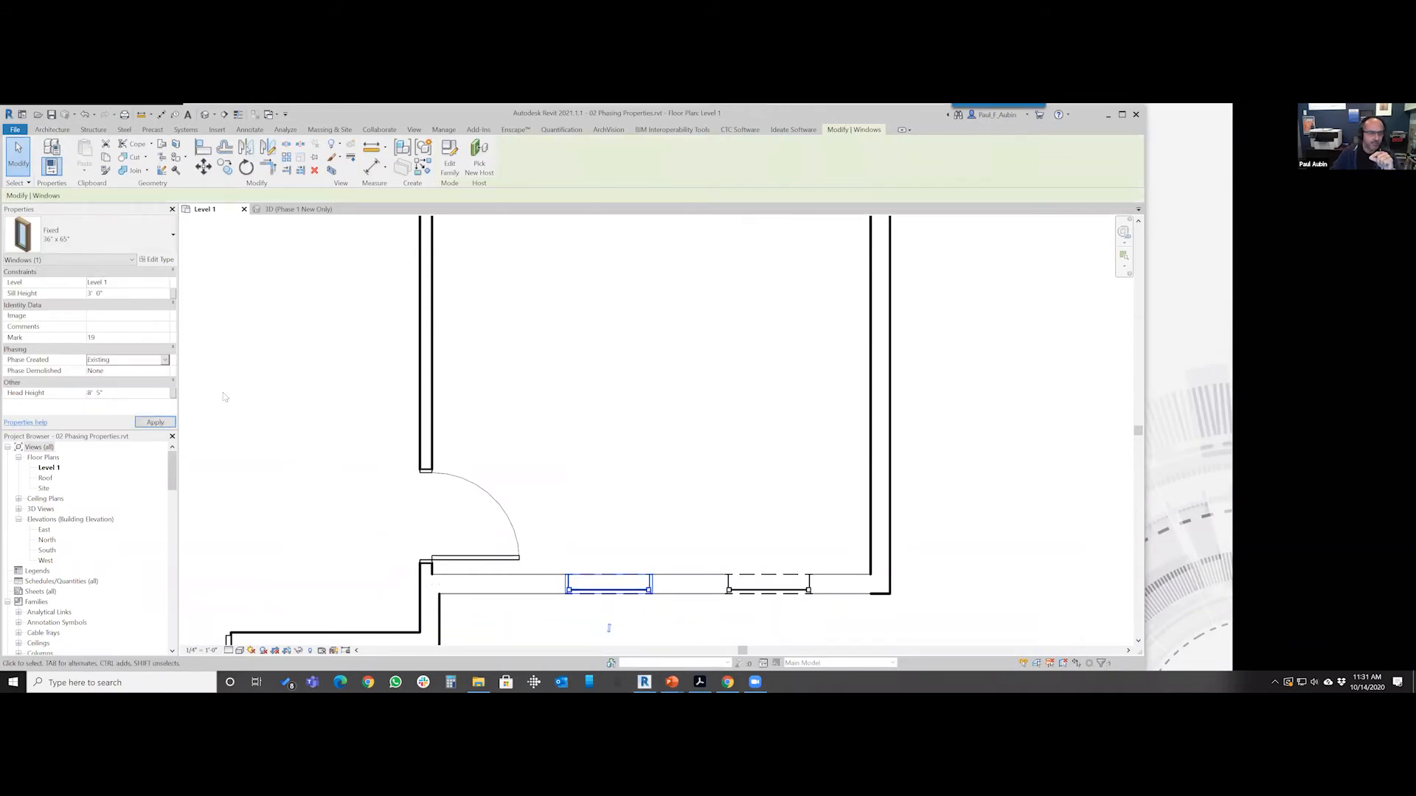
# Set Phase Demolished to New Construction for the left 36" x 65" fixed window in the small room's lower wall
pyautogui.click(686, 472)
pyautogui.scroll(2, 631, 609)
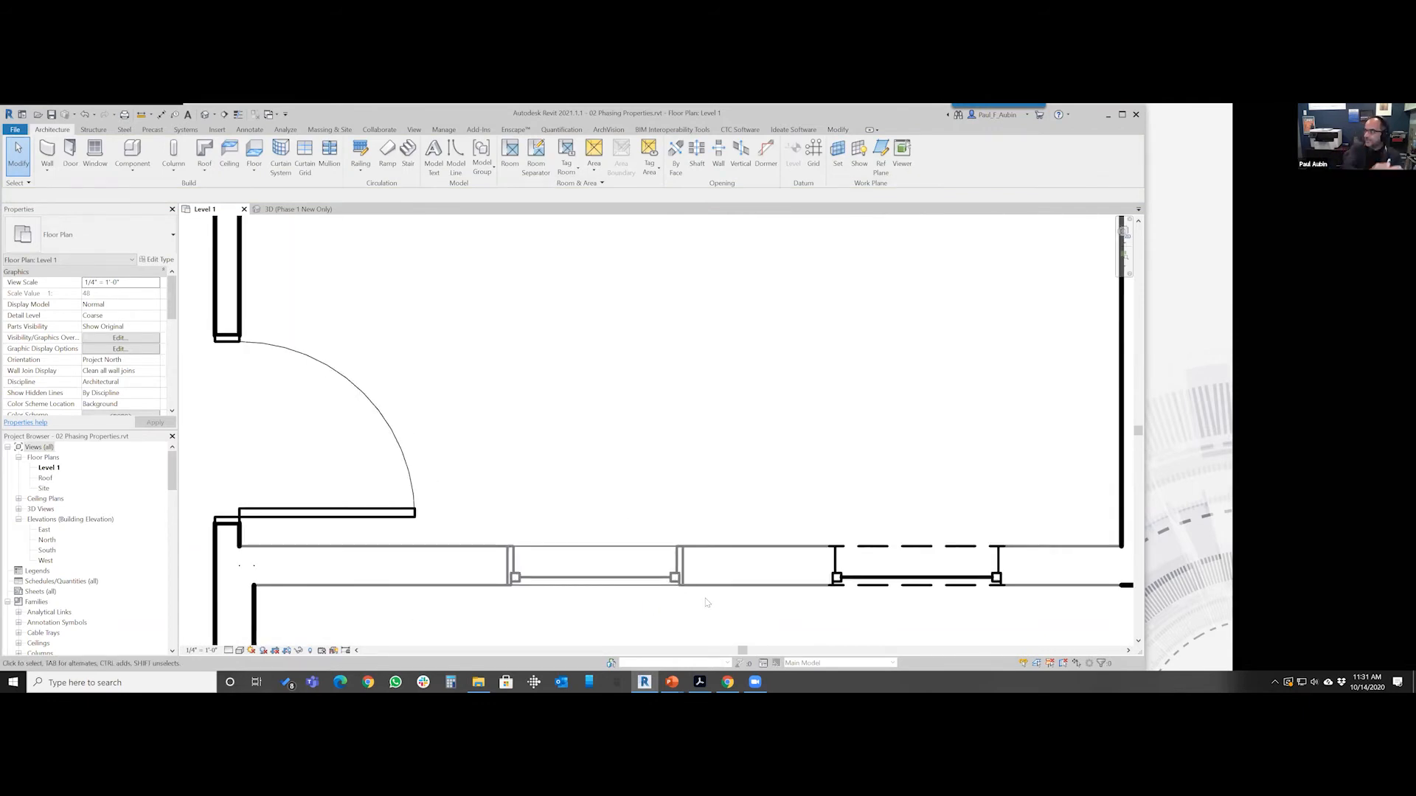
pyautogui.scroll(1, 705, 599)
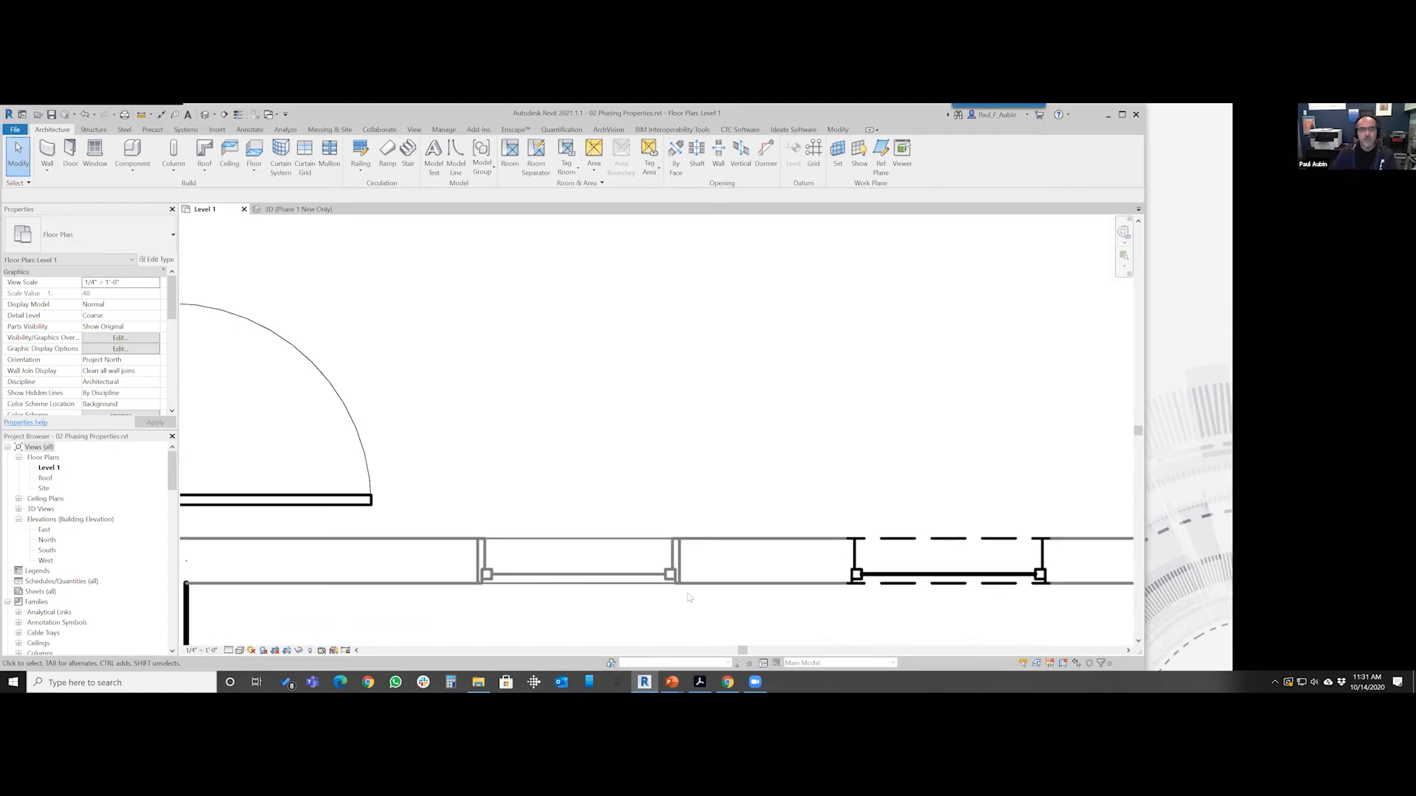
pyautogui.scroll(-2, 687, 595)
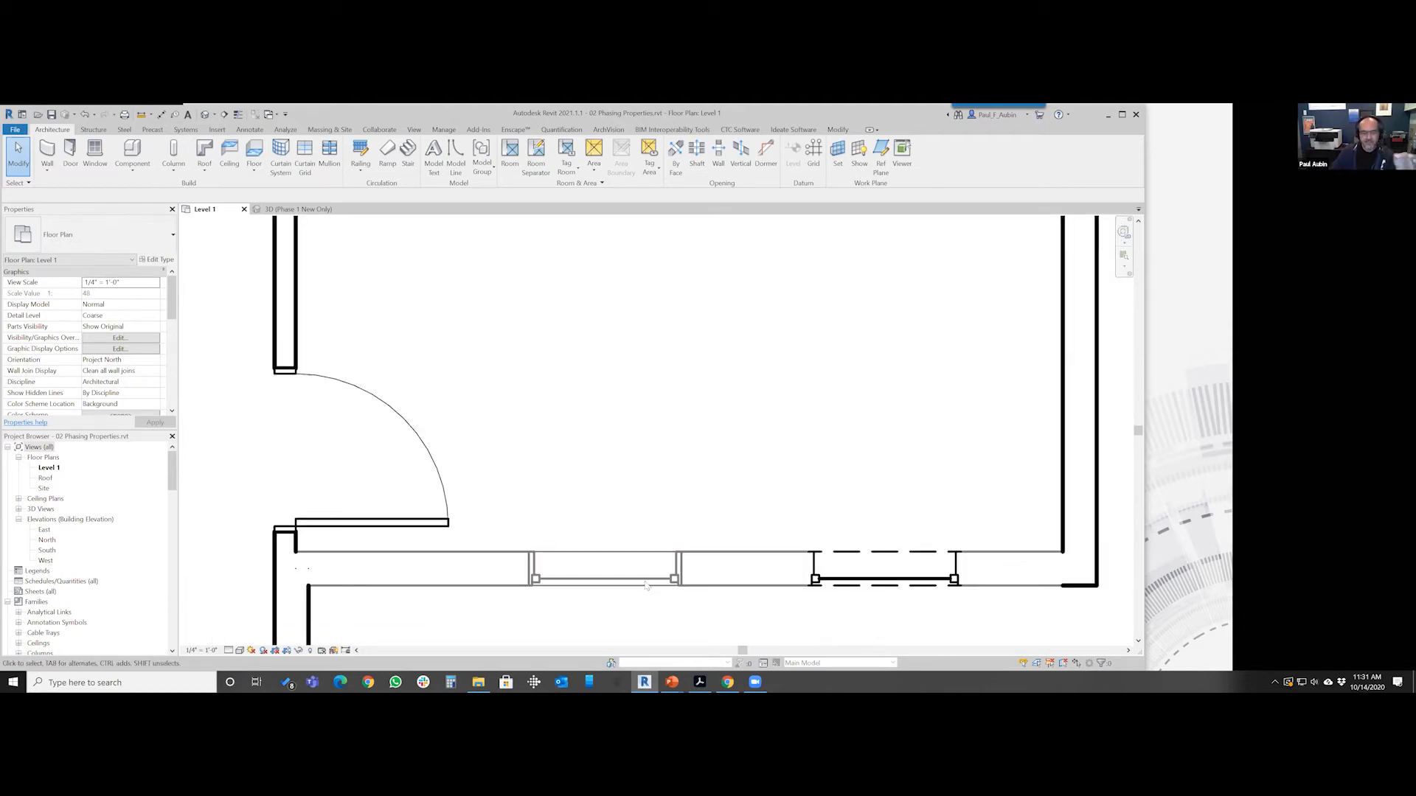
pyautogui.click(661, 600)
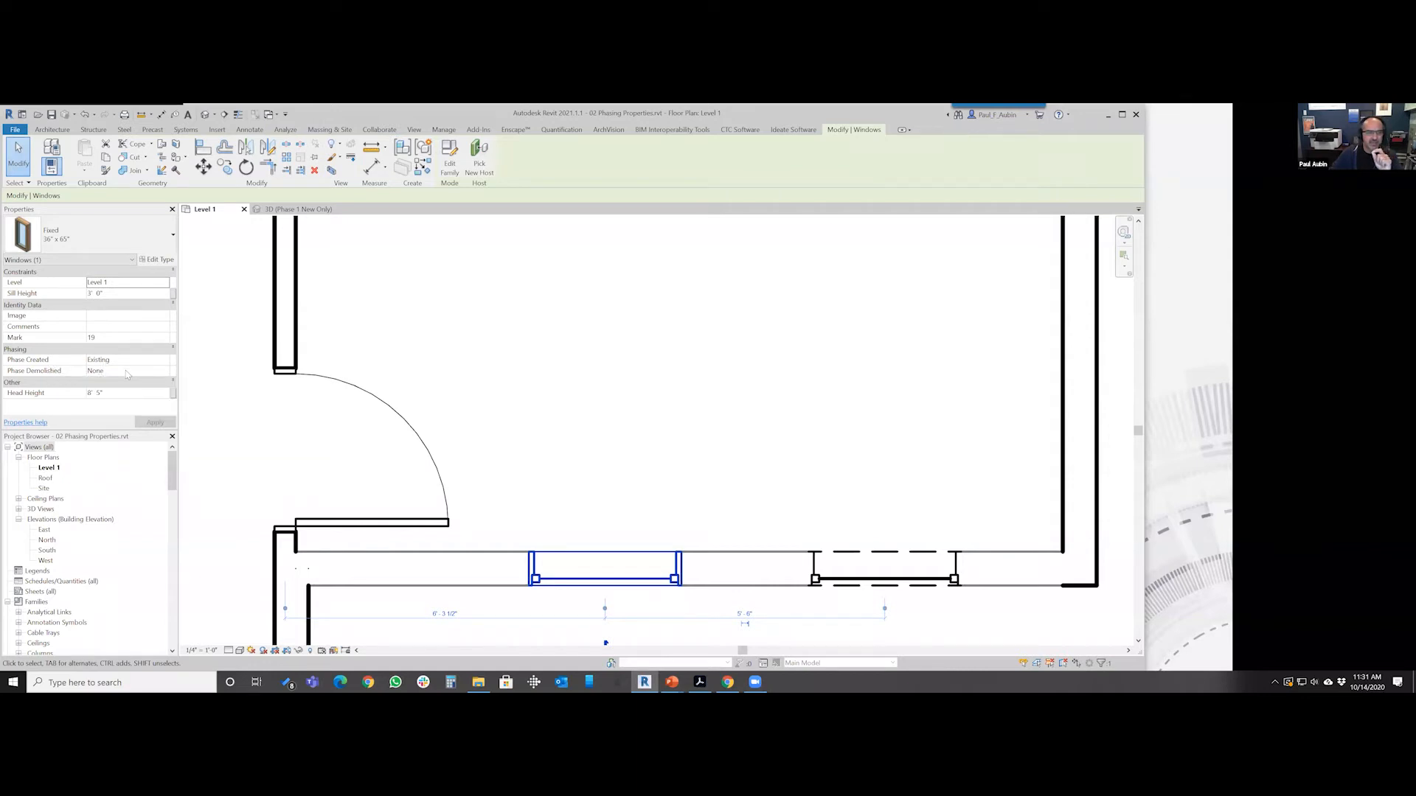
pyautogui.click(164, 373)
pyautogui.click(165, 373)
pyautogui.click(100, 396)
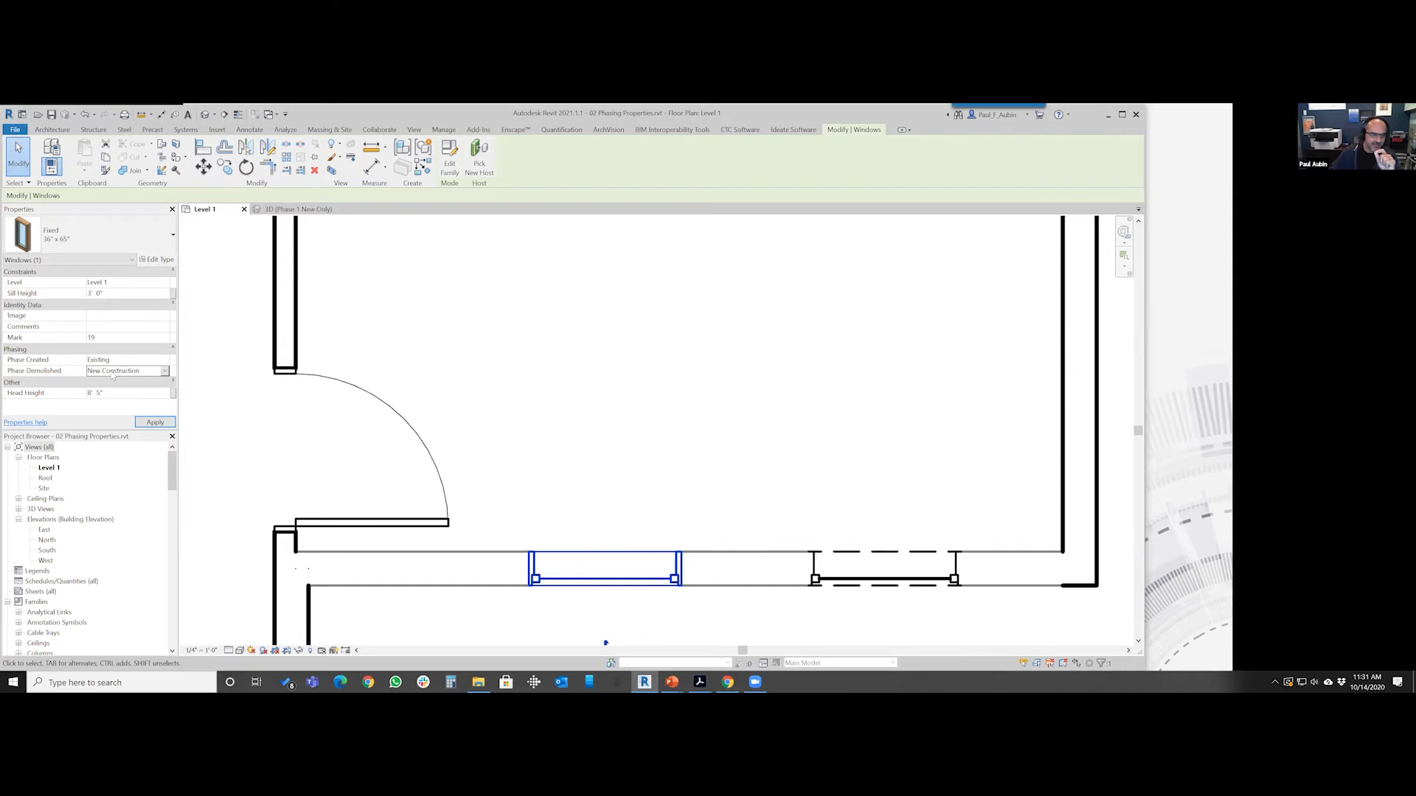
pyautogui.click(553, 383)
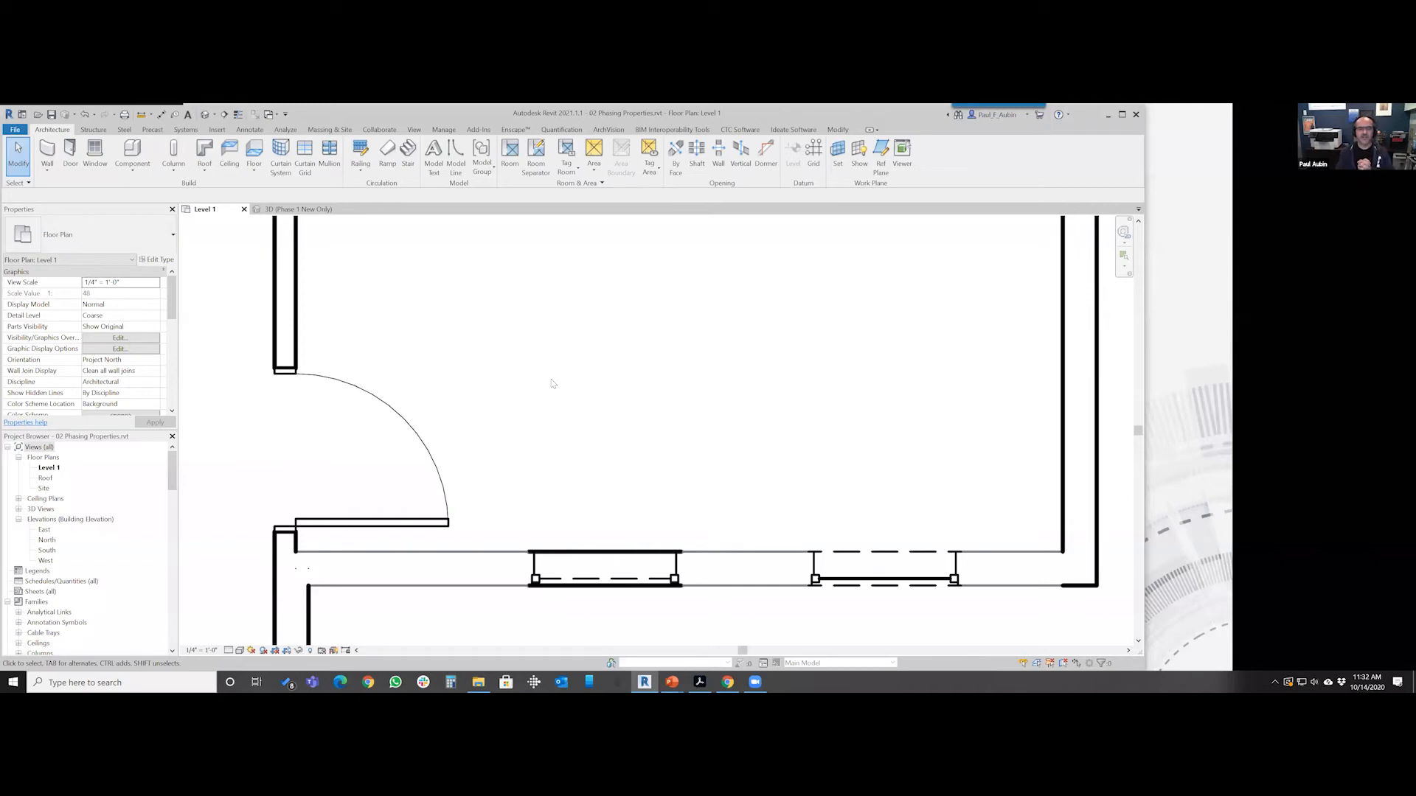
# Set Phase Created to Existing for the Generic - 5" wall on the small room's left side that hosts the door
pyautogui.scroll(-3, 735, 416)
pyautogui.scroll(-2, 767, 410)
pyautogui.moveTo(798, 371); pyautogui.dragTo(800, 512, button='middle')
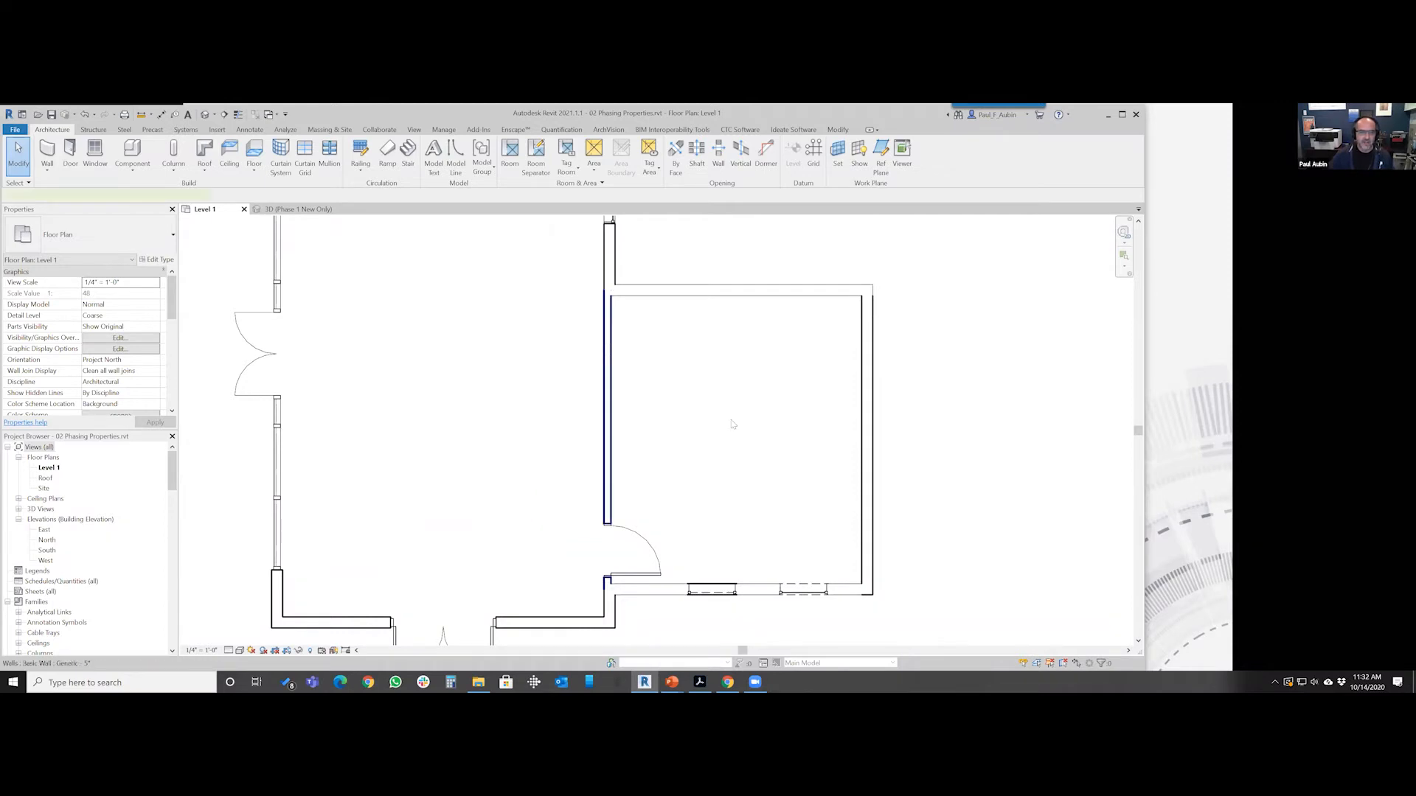
pyautogui.click(613, 393)
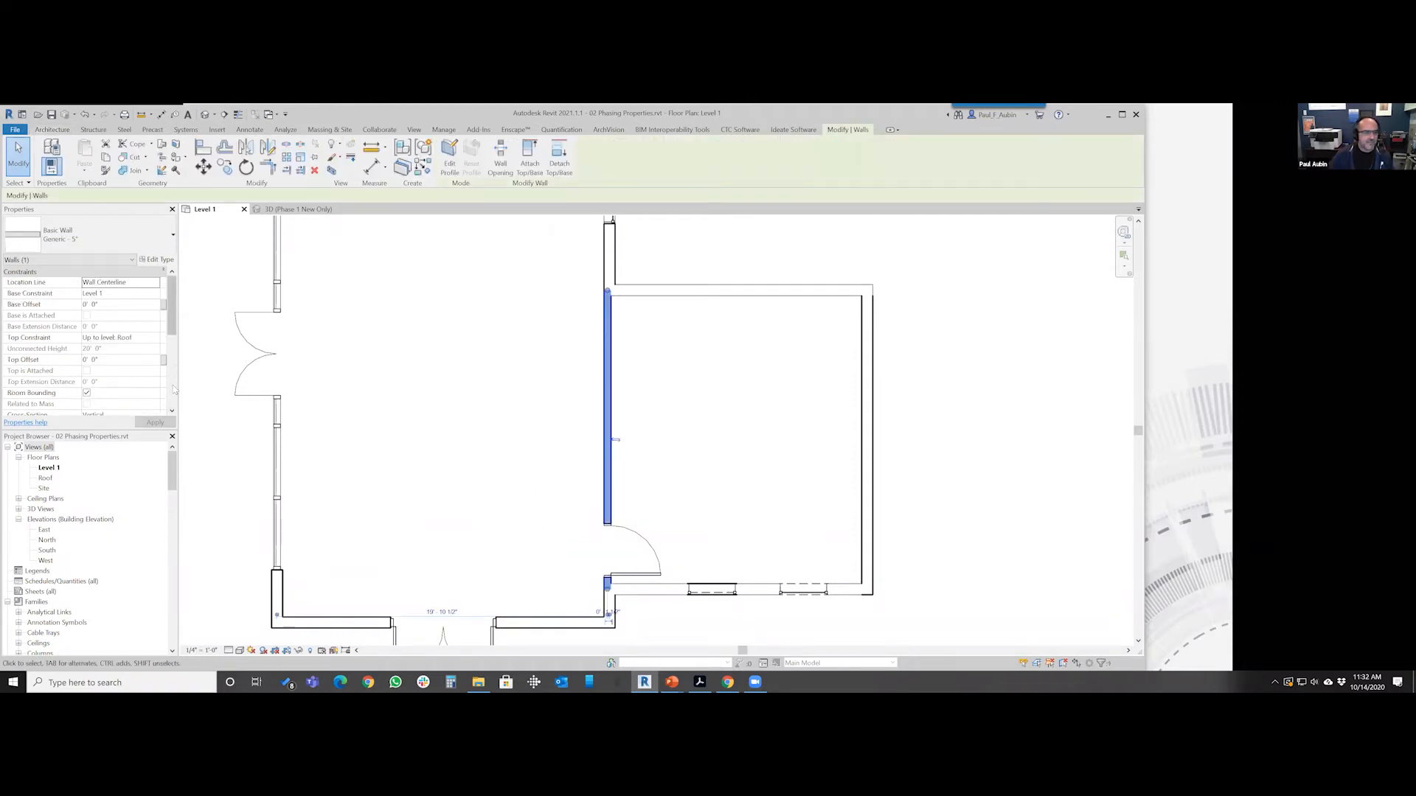
pyautogui.scroll(-5, 176, 398)
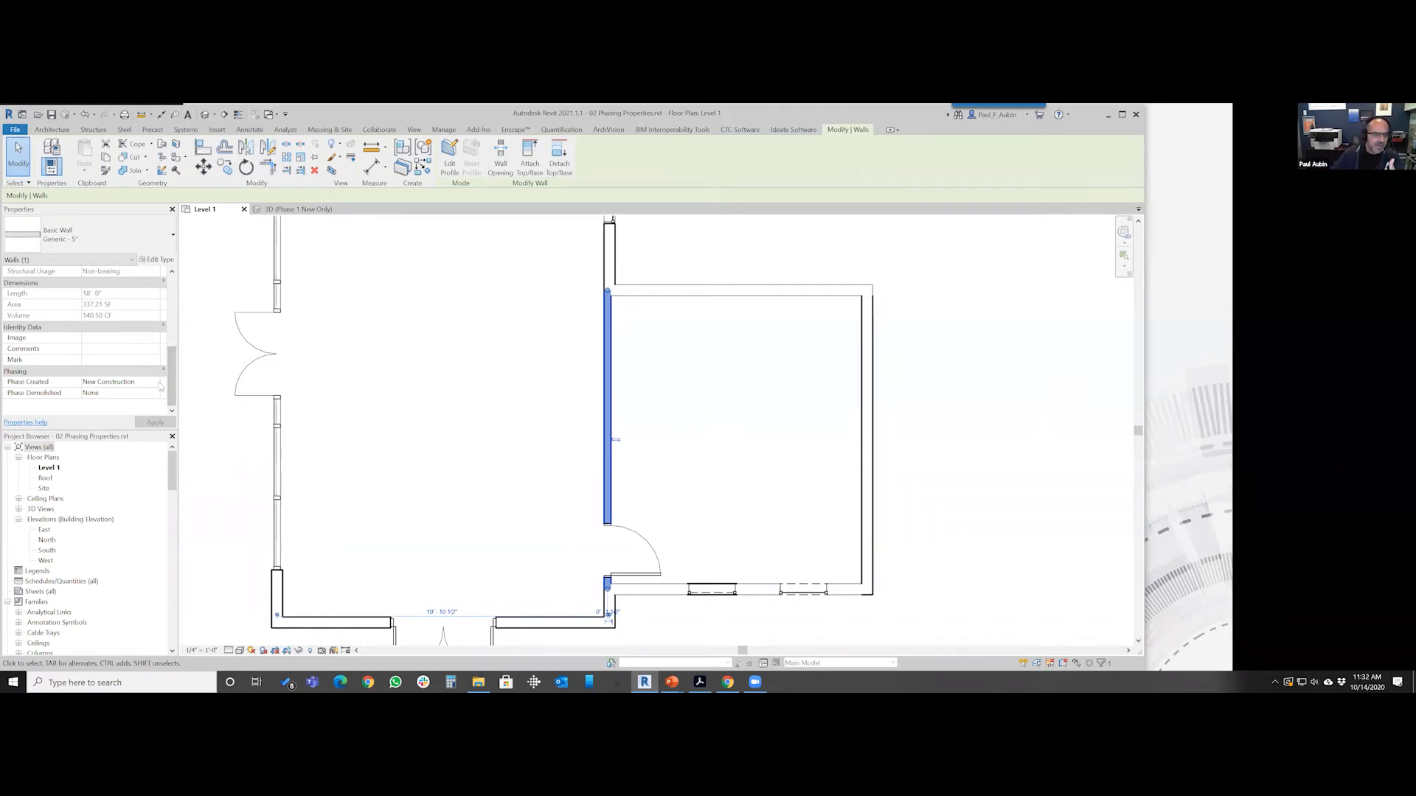
pyautogui.click(110, 381)
pyautogui.click(124, 401)
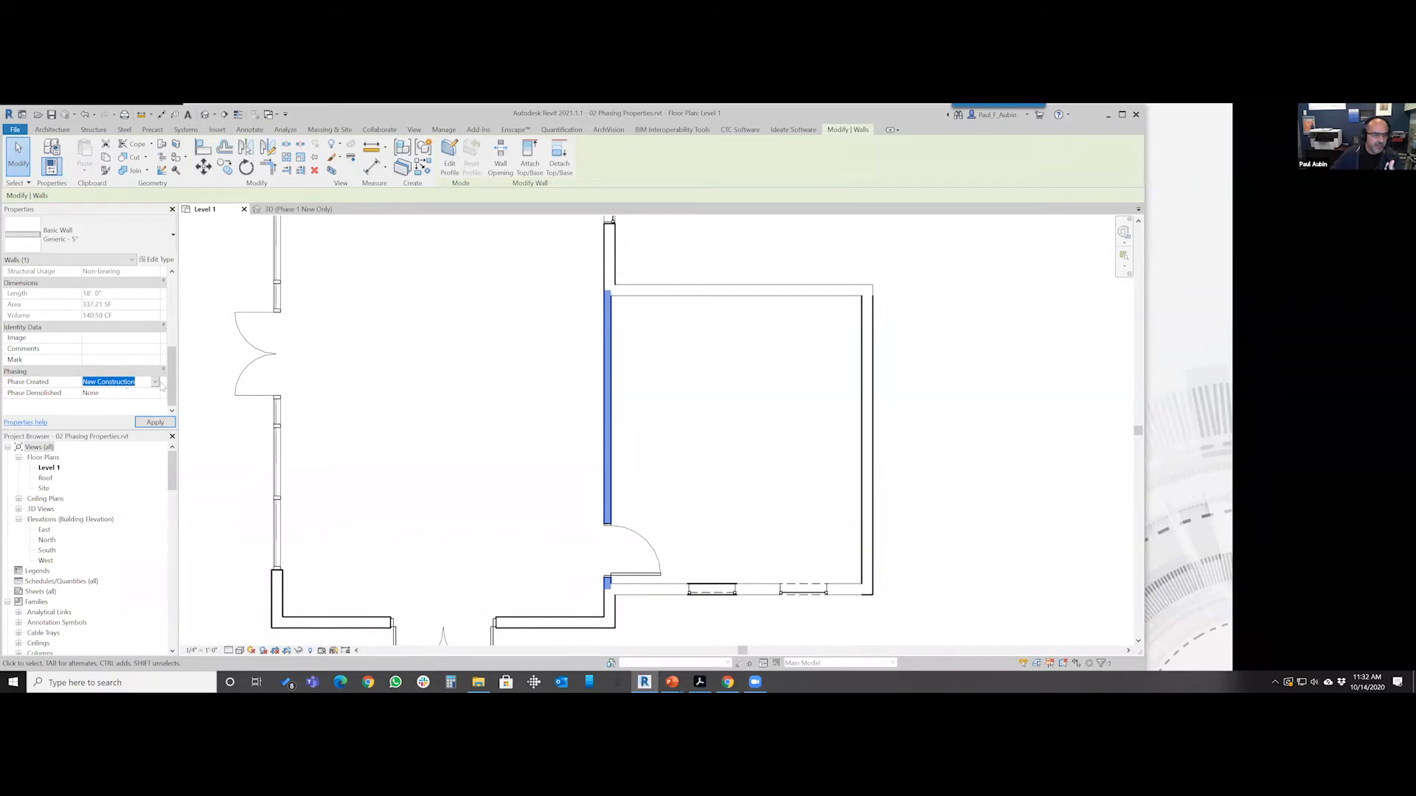
pyautogui.click(155, 382)
pyautogui.click(132, 391)
# Set Phase Demolished to New Construction for the same 5" wall between the large and small rooms
pyautogui.click(146, 396)
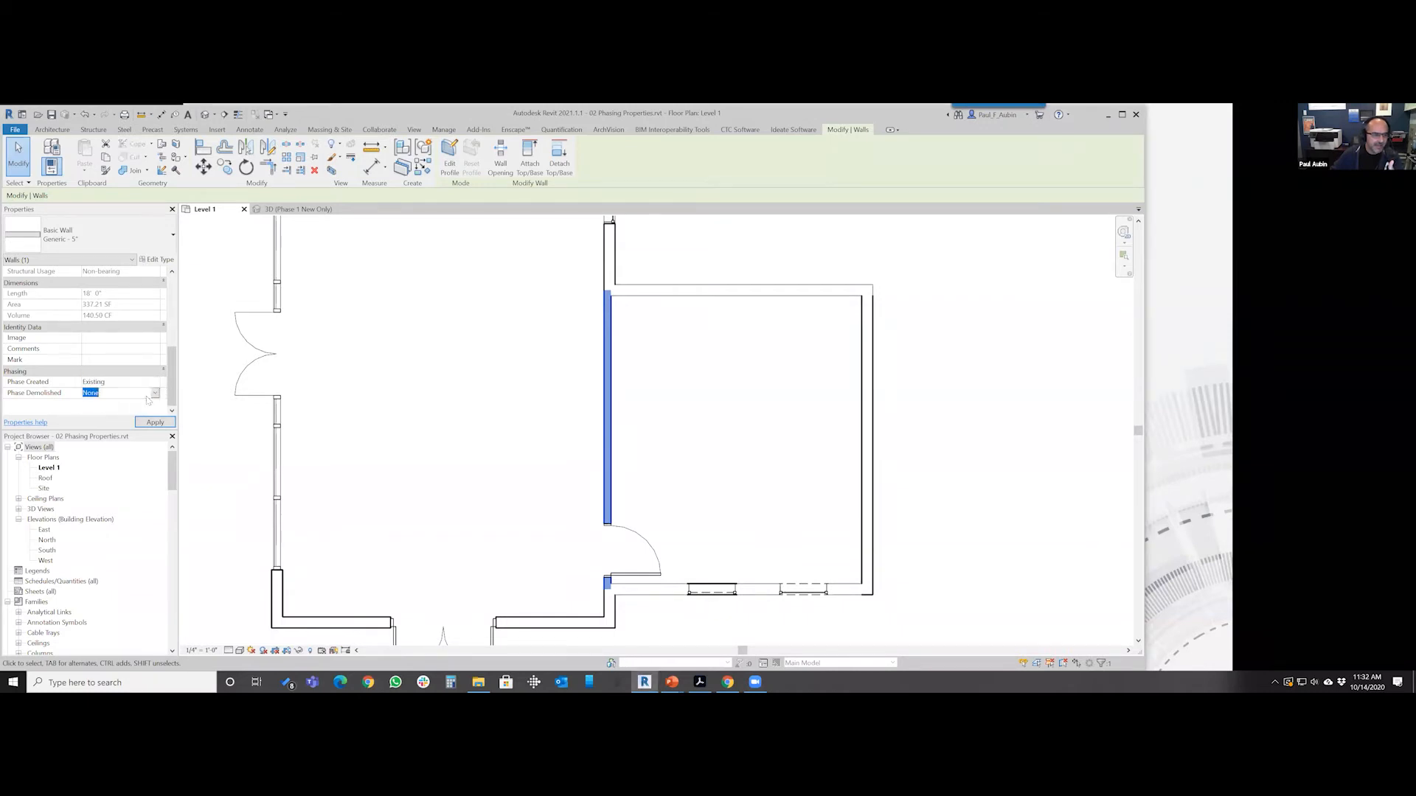
pyautogui.click(155, 393)
pyautogui.click(103, 416)
pyautogui.click(430, 417)
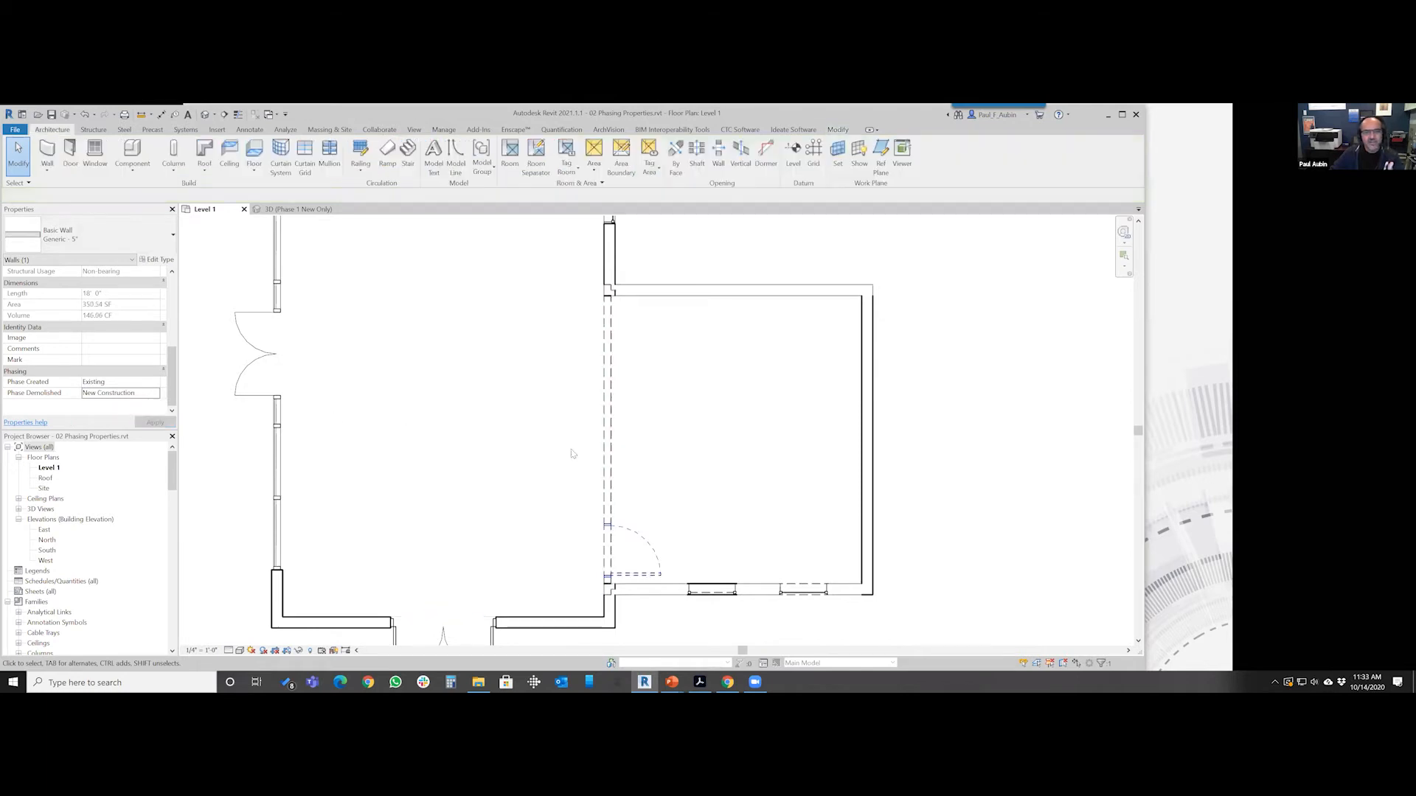
# Check the Phase Created and Phase Demolished properties of the 36" x 84" single-flush door in the demolished wall
pyautogui.scroll(3, 668, 575)
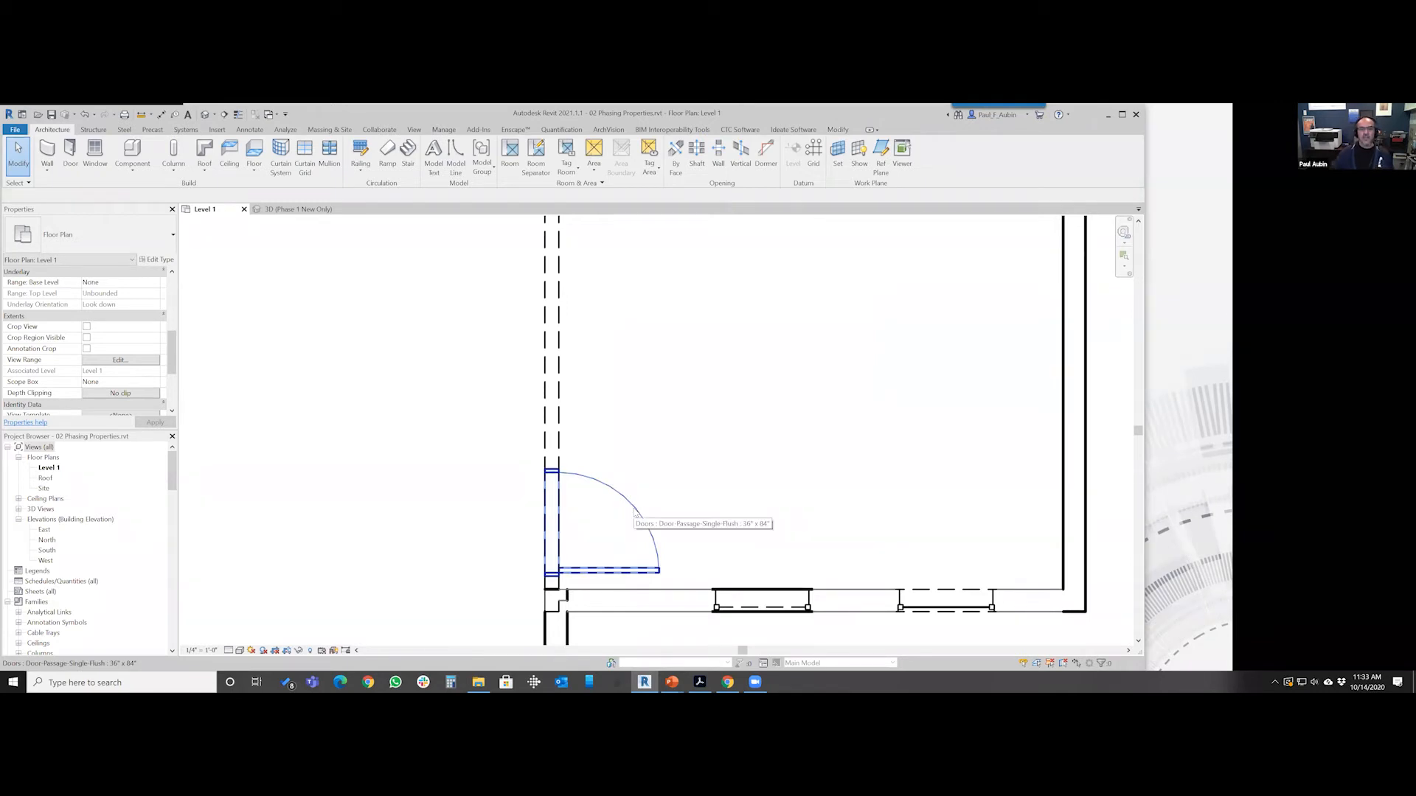
pyautogui.click(611, 493)
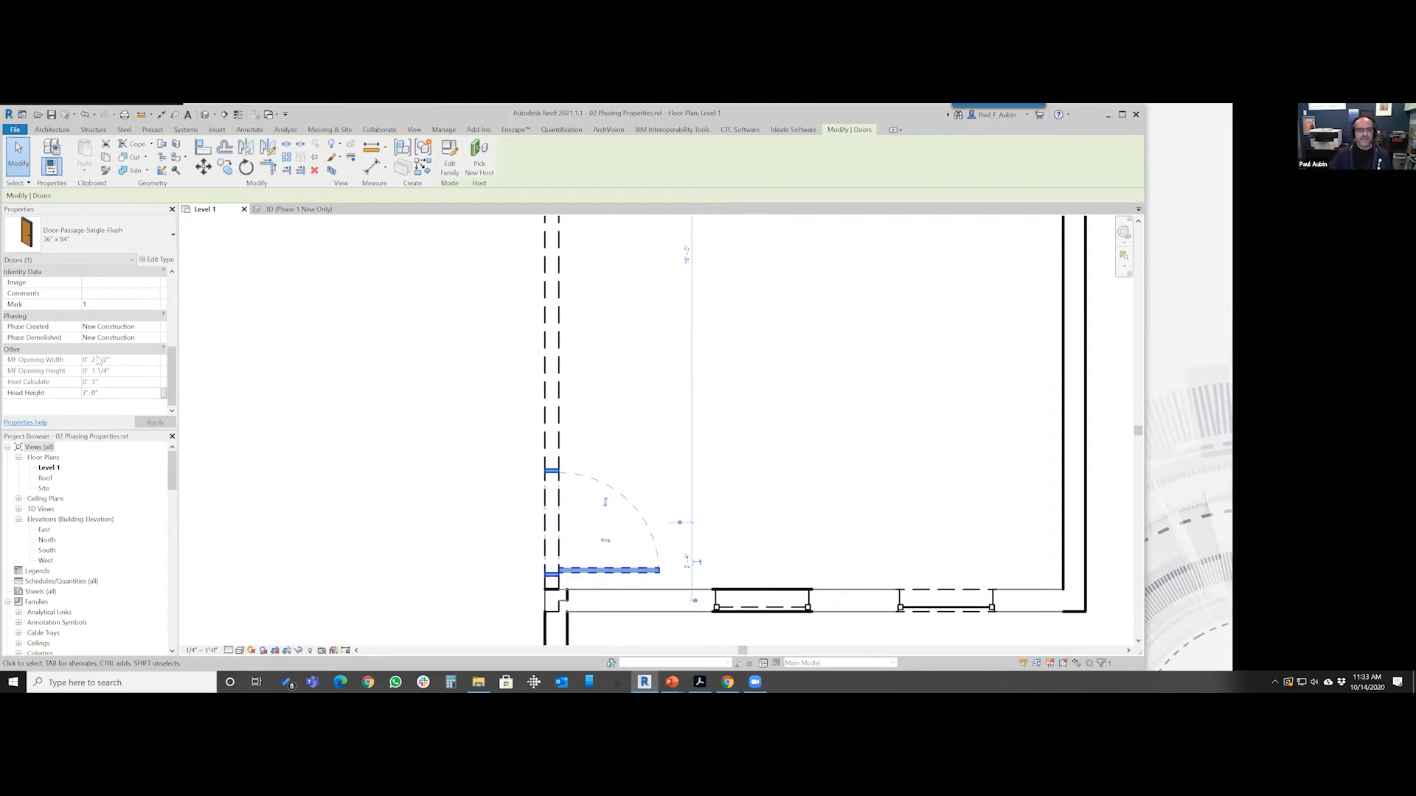
pyautogui.click(787, 420)
# Examine the wall intersection at the small room's lower-left corner in plan and in the {3D} view, and close the 3D view
pyautogui.moveTo(635, 570); pyautogui.dragTo(731, 408, button='middle')
pyautogui.scroll(4, 678, 443)
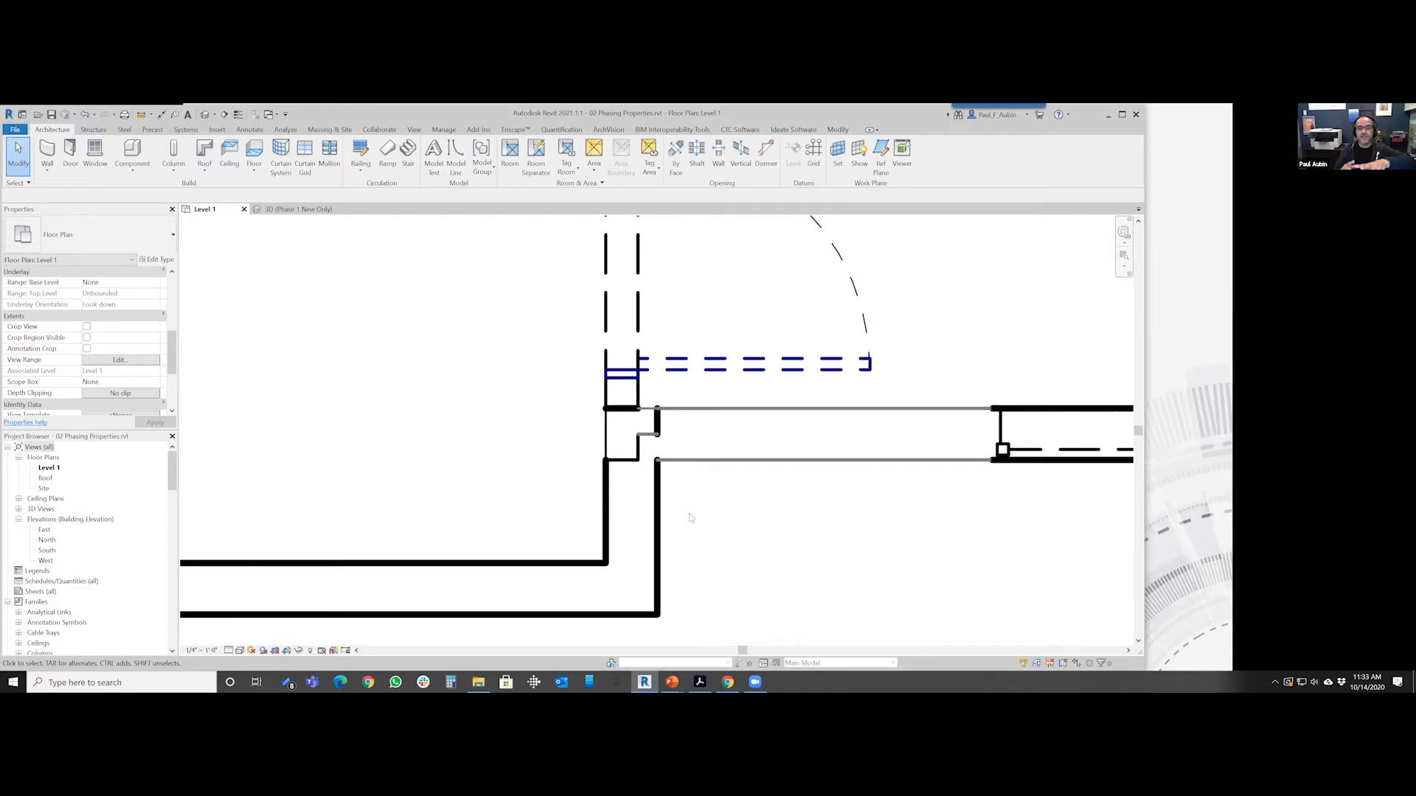
pyautogui.doubleClick(41, 509)
pyautogui.doubleClick(45, 519)
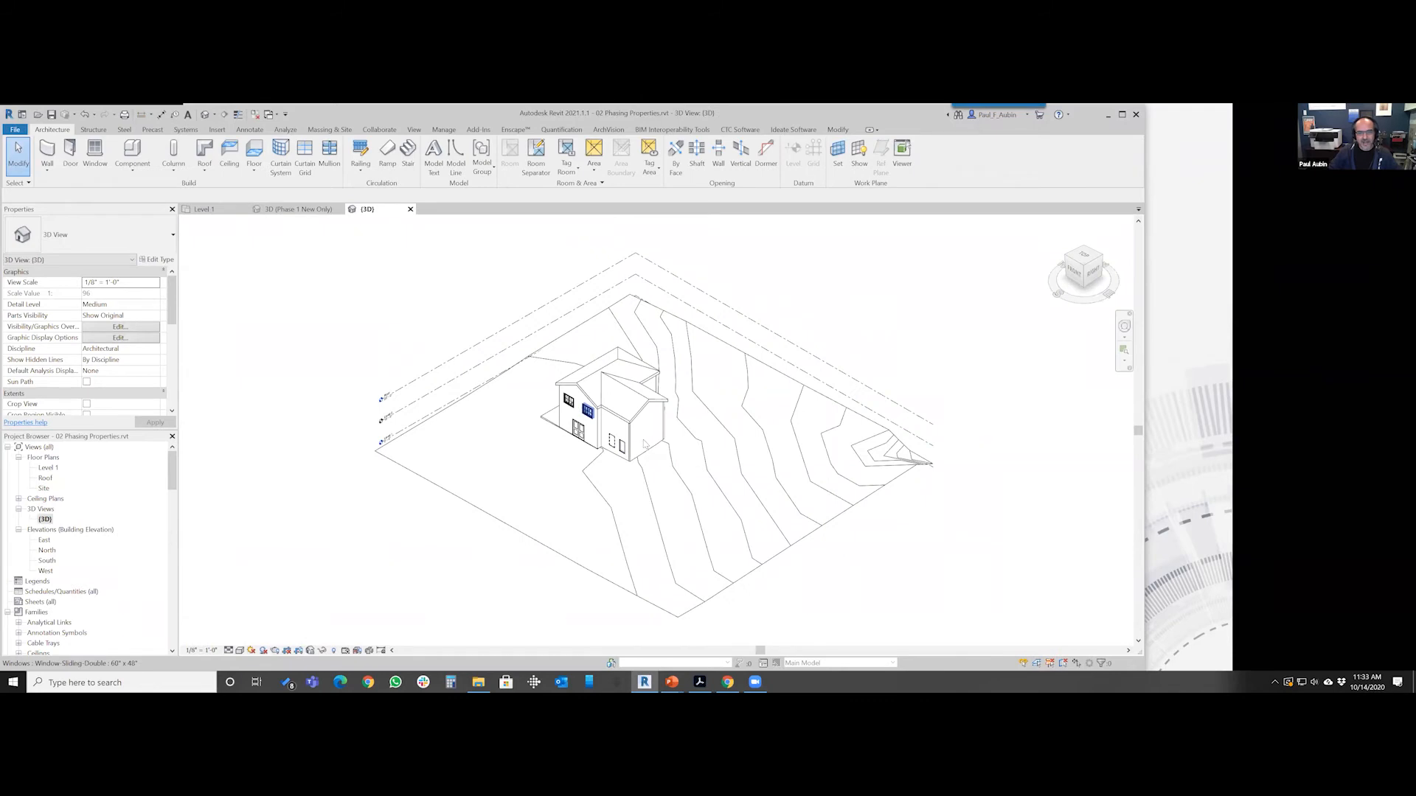
pyautogui.scroll(5, 599, 413)
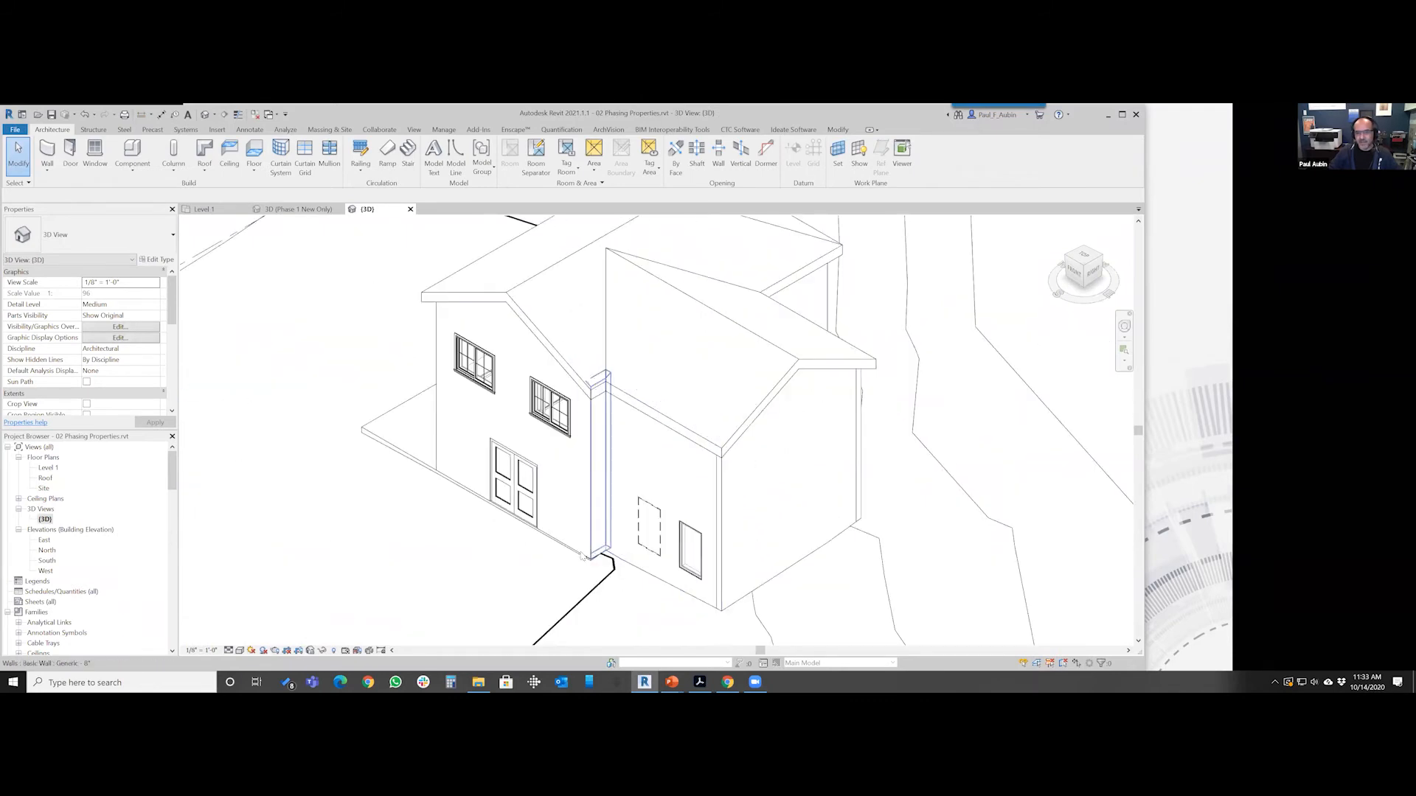
pyautogui.click(410, 209)
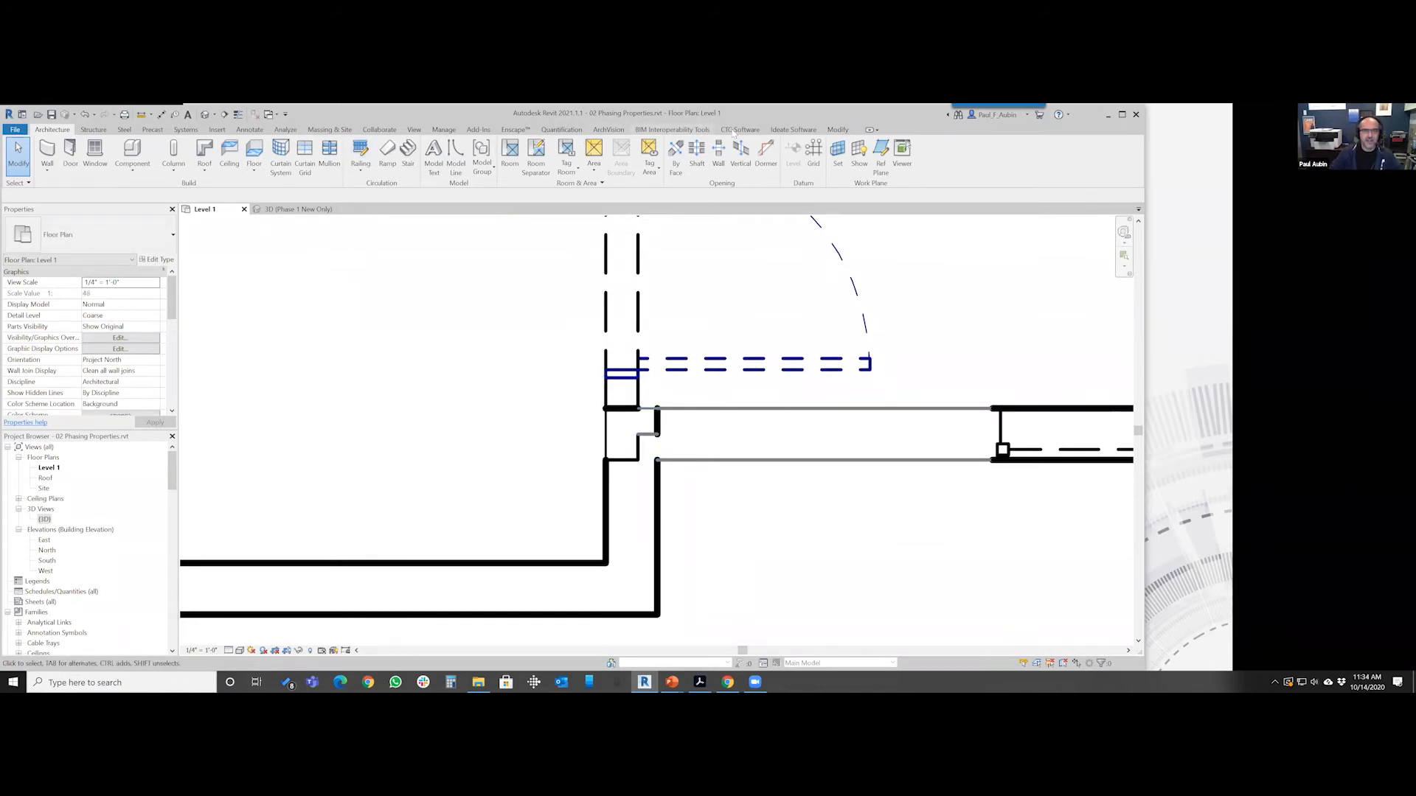
# Use Wall Joins at the small room's lower-left corner to choose the butt configuration where the large room's outer vertical wall runs through
pyautogui.click(838, 130)
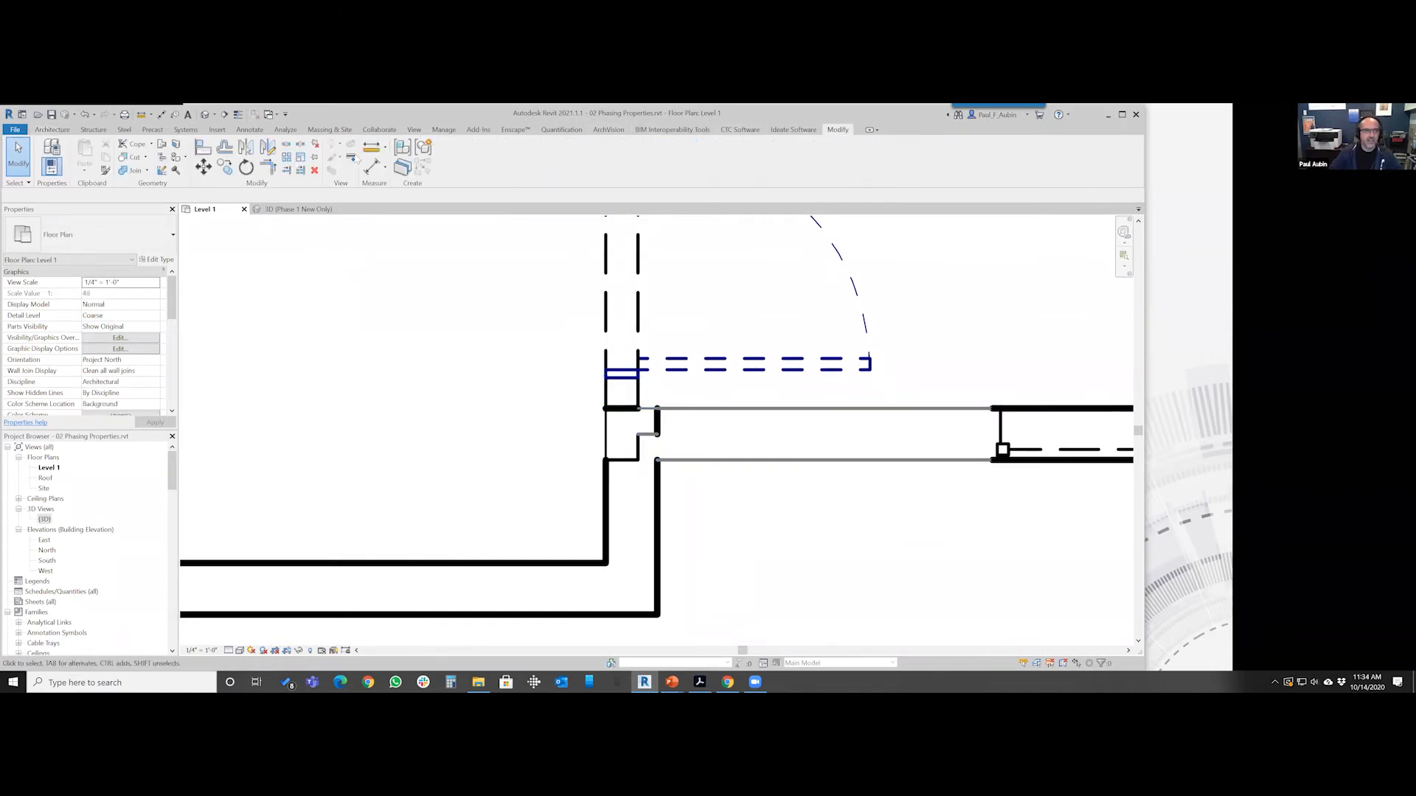
pyautogui.click(161, 170)
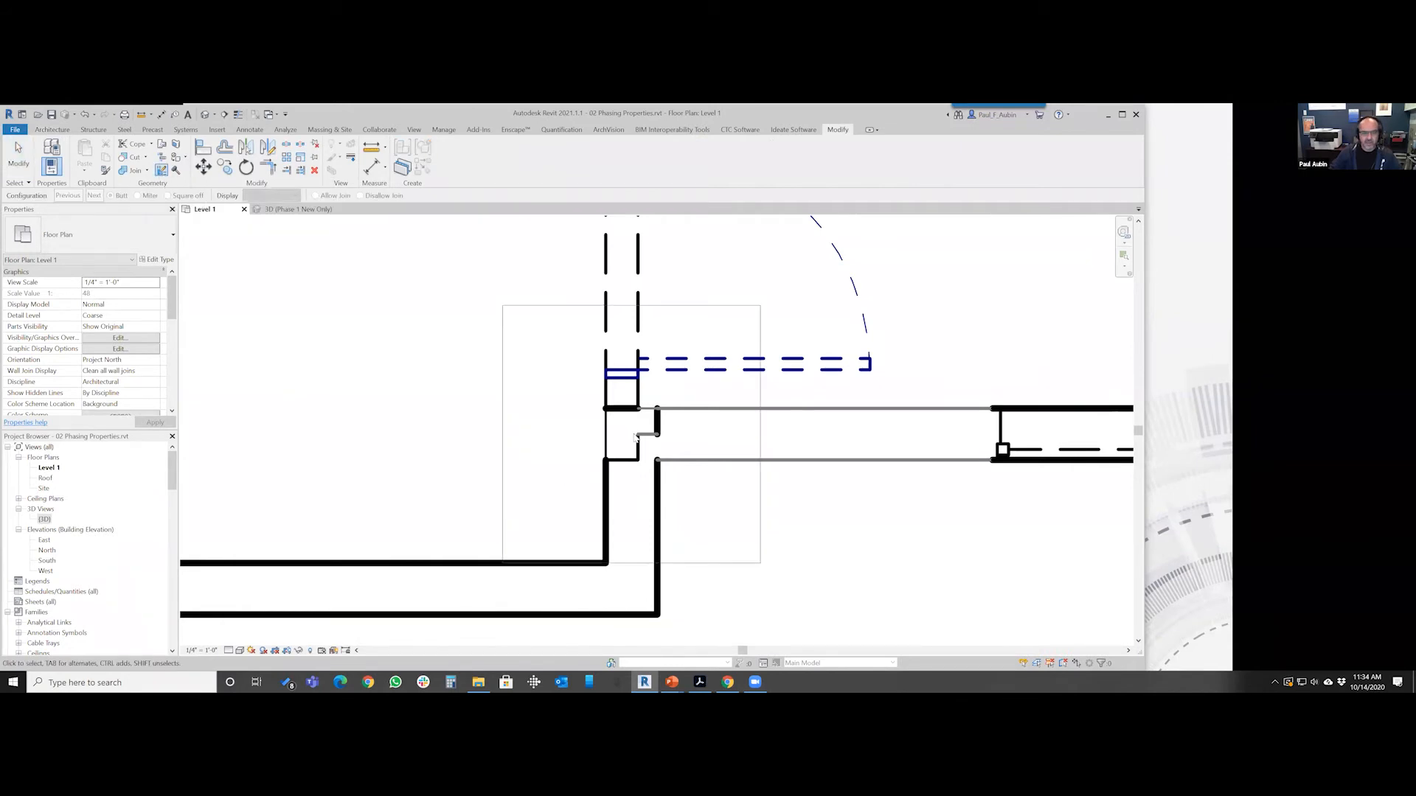
pyautogui.click(635, 438)
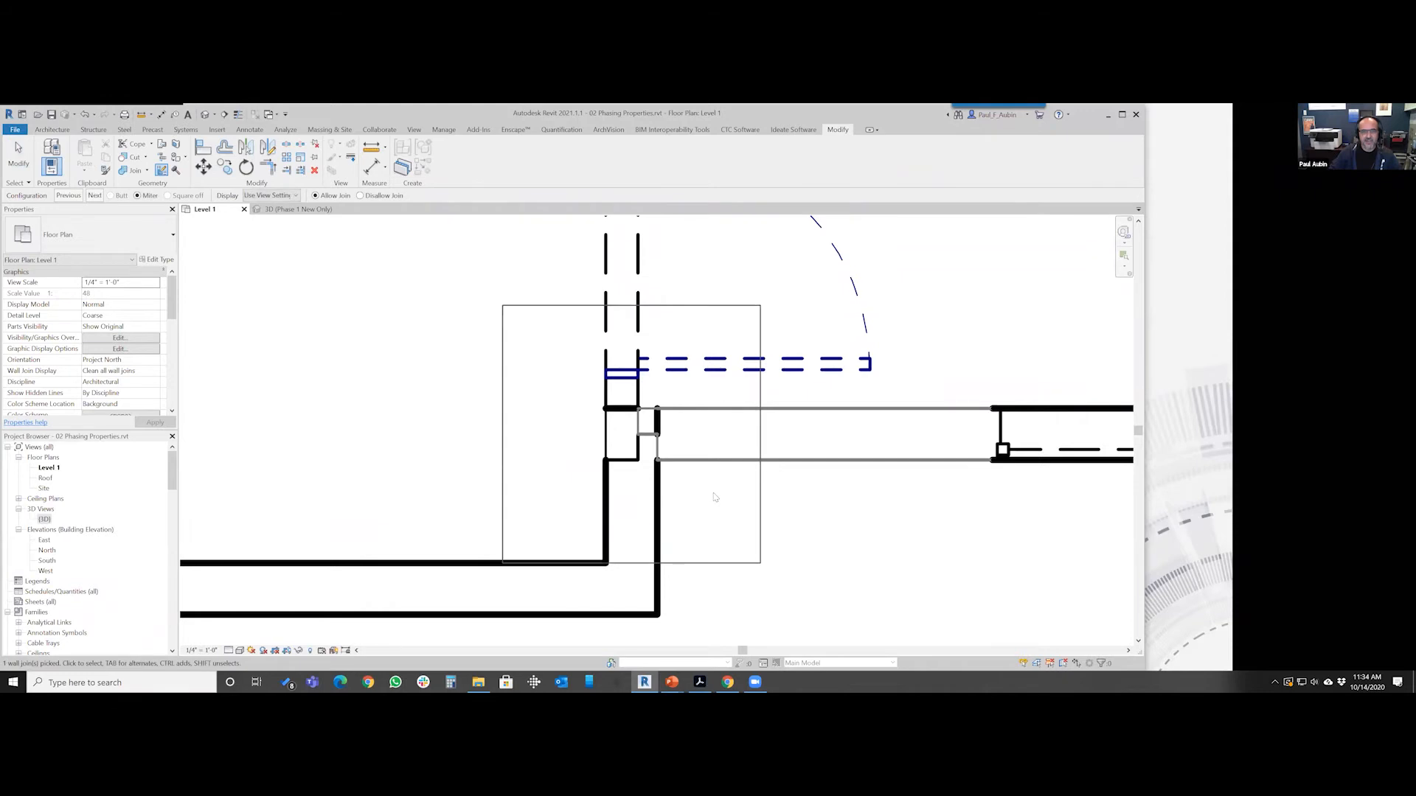
pyautogui.click(111, 195)
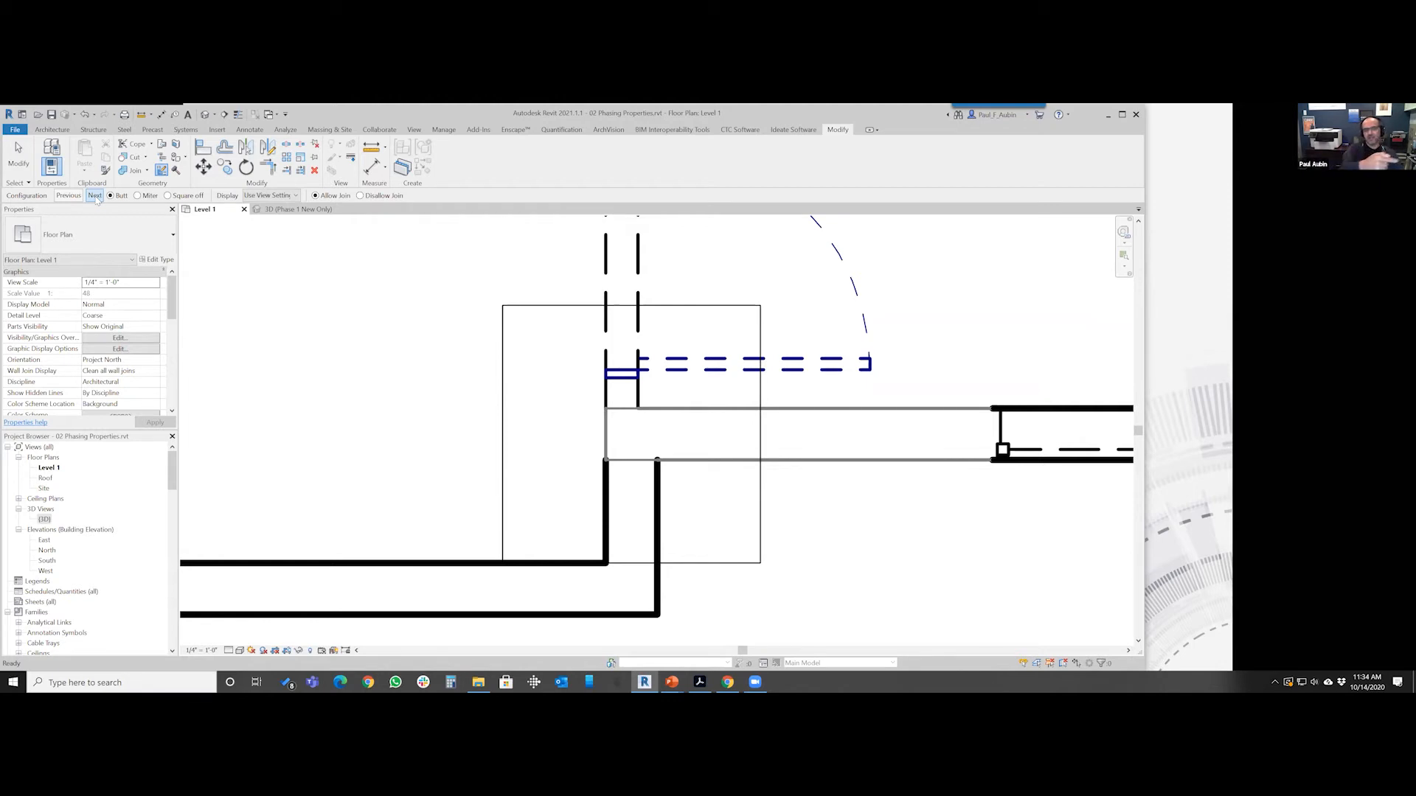
pyautogui.click(96, 197)
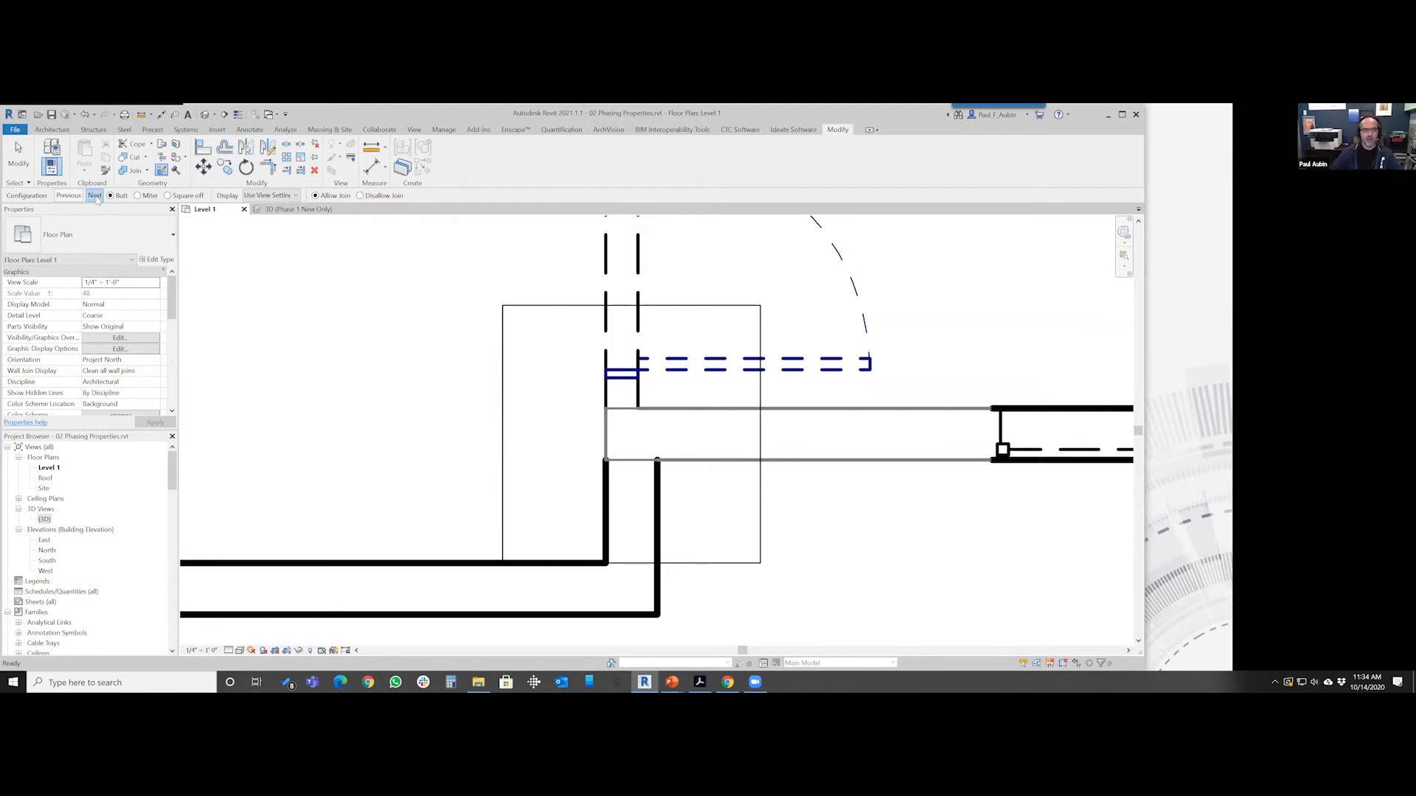
pyautogui.click(96, 196)
pyautogui.click(96, 196)
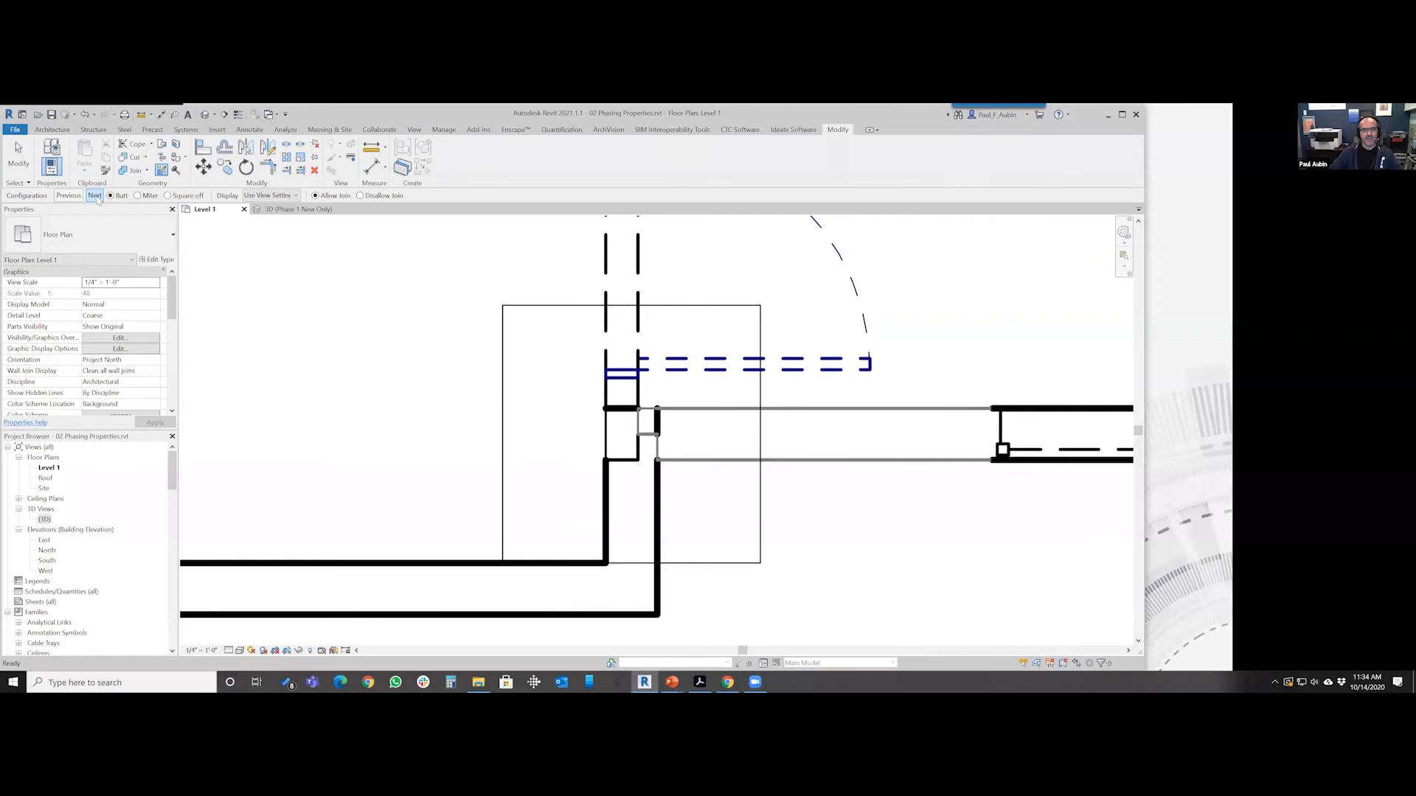
pyautogui.click(95, 196)
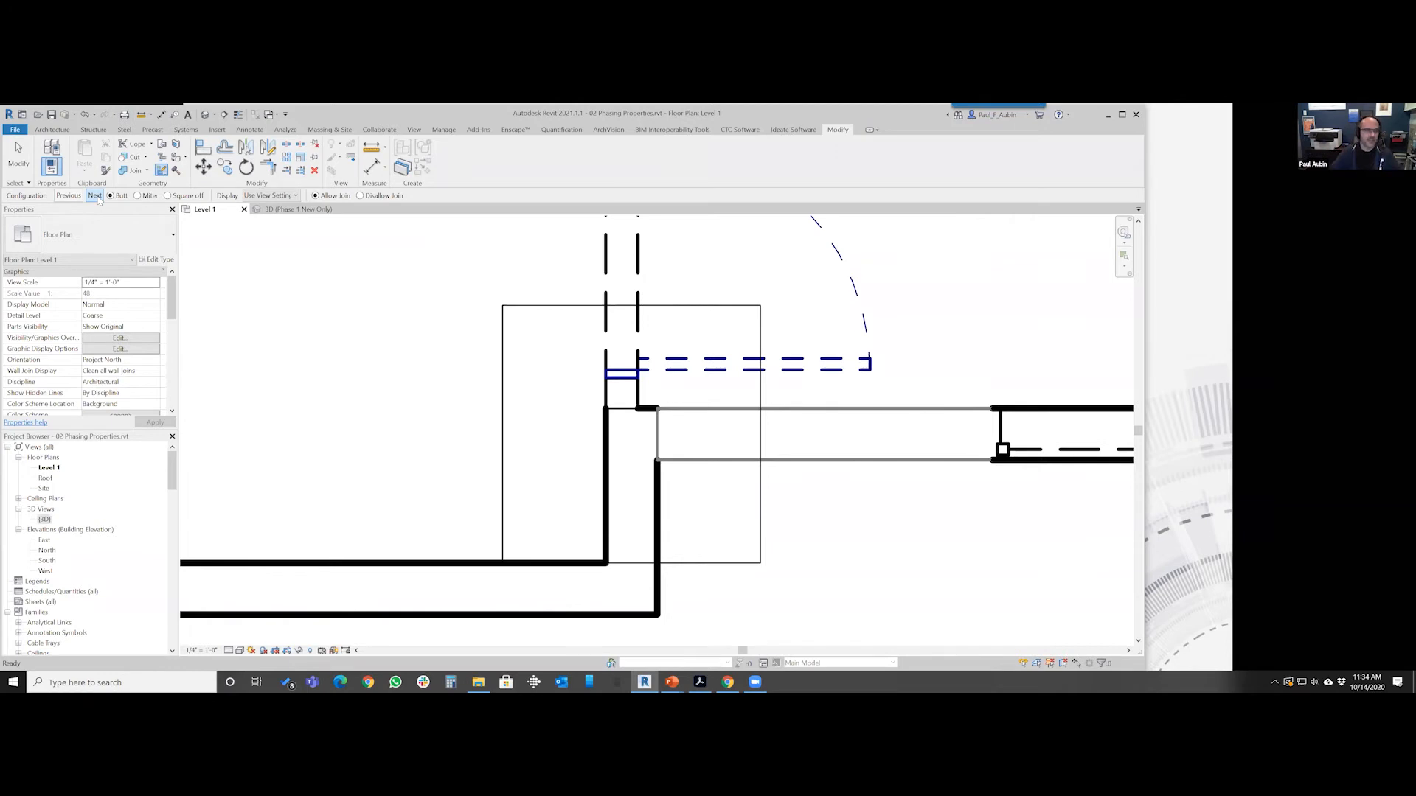
pyautogui.click(19, 156)
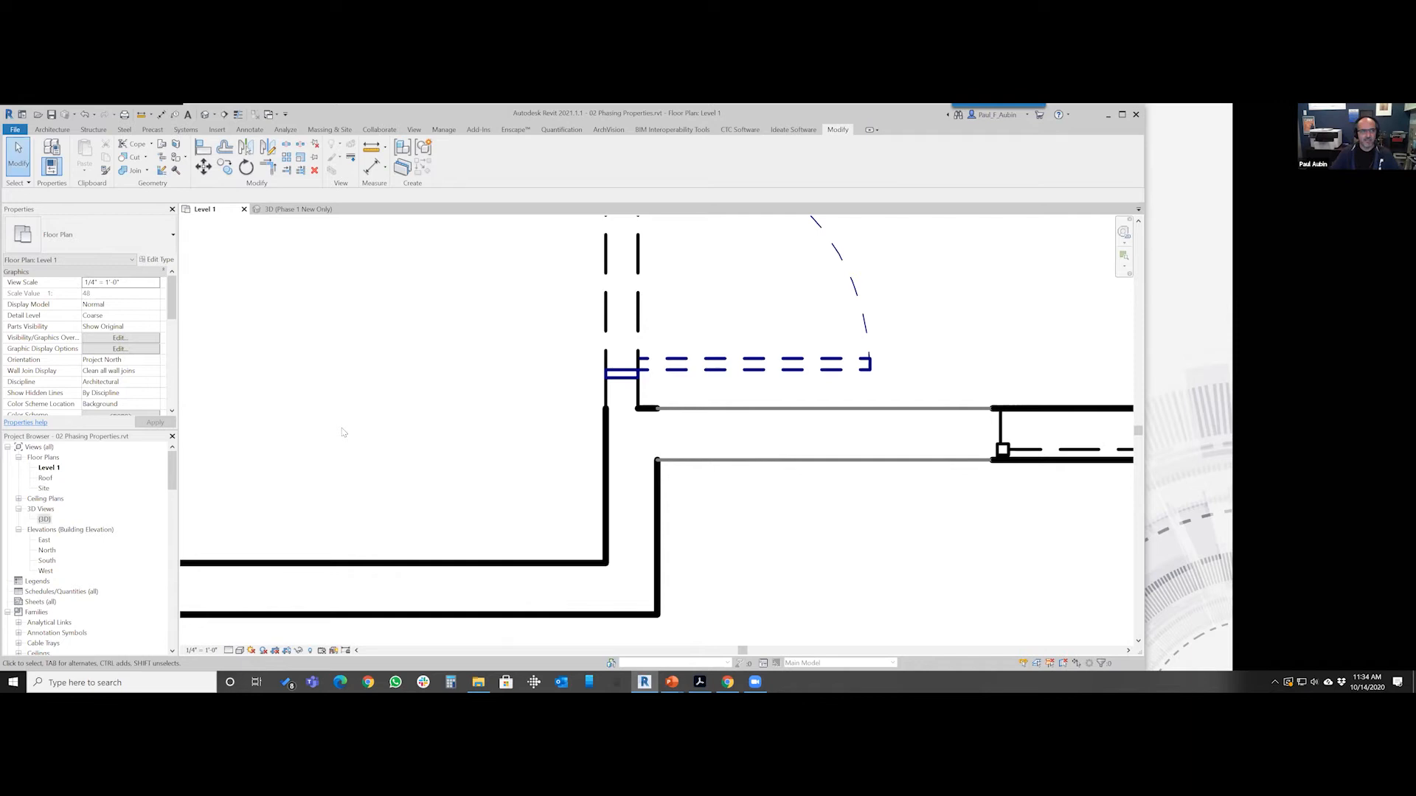
# Disallow the join at the left end of the small room's upper Generic - 8" wall
pyautogui.scroll(-3, 679, 498)
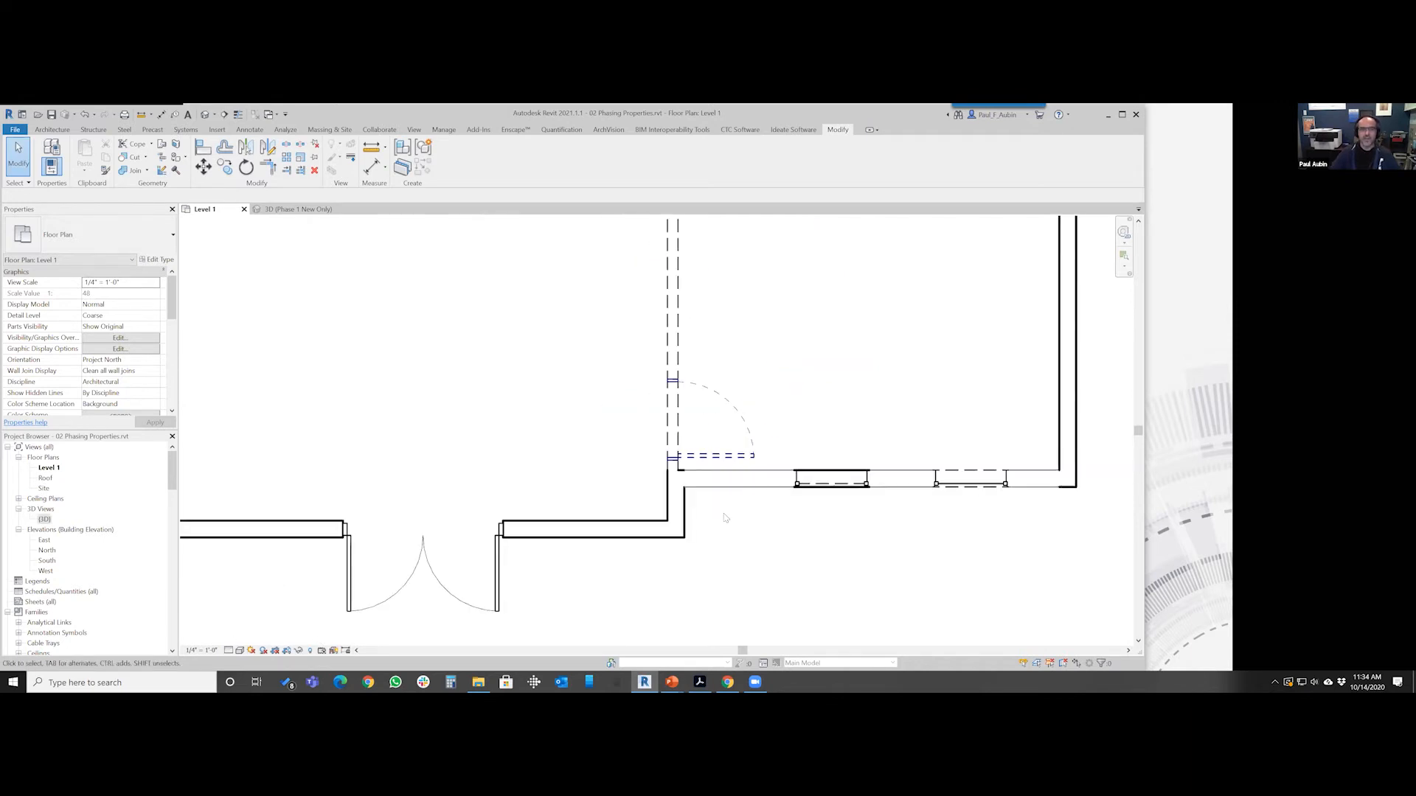
pyautogui.scroll(2, 723, 524)
pyautogui.scroll(-3, 722, 442)
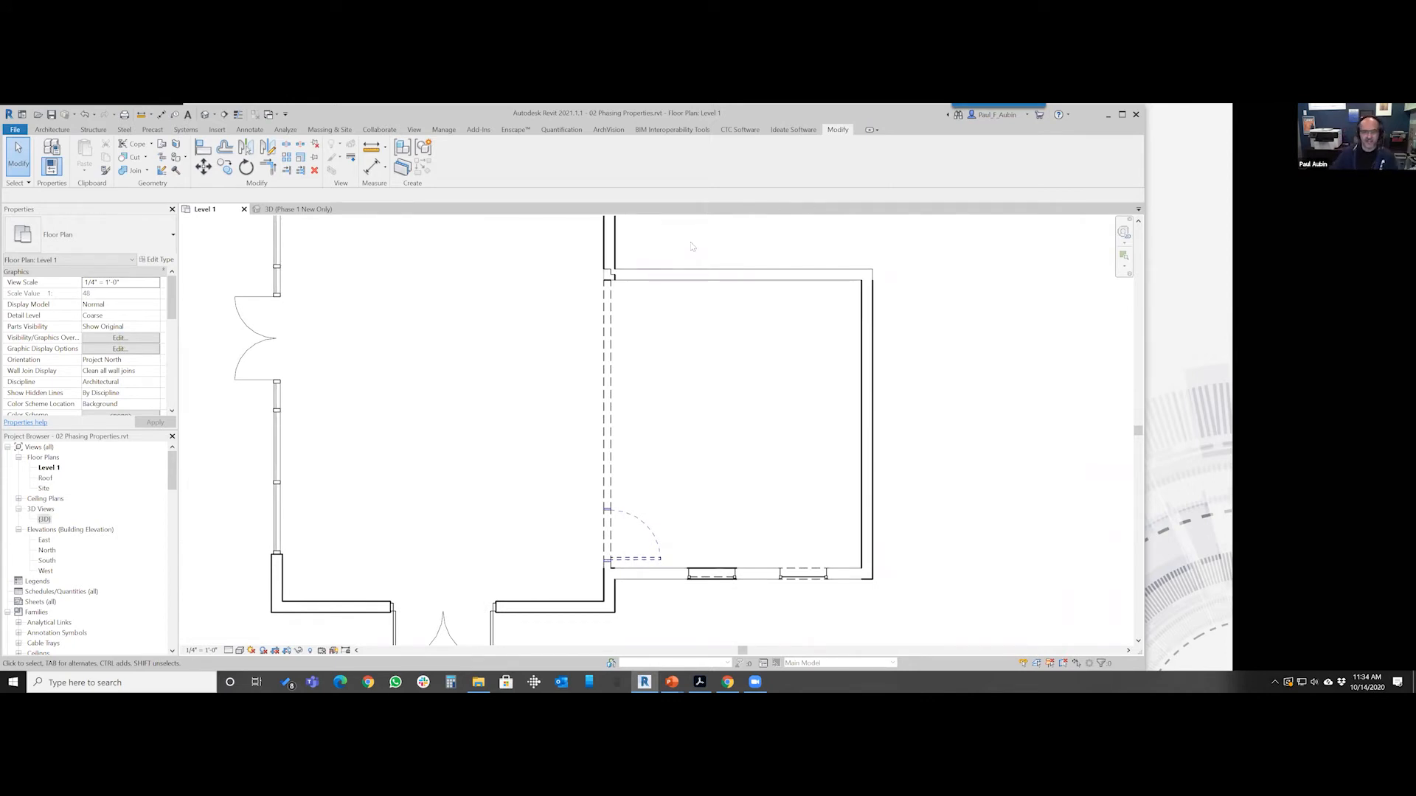
pyautogui.scroll(3, 664, 247)
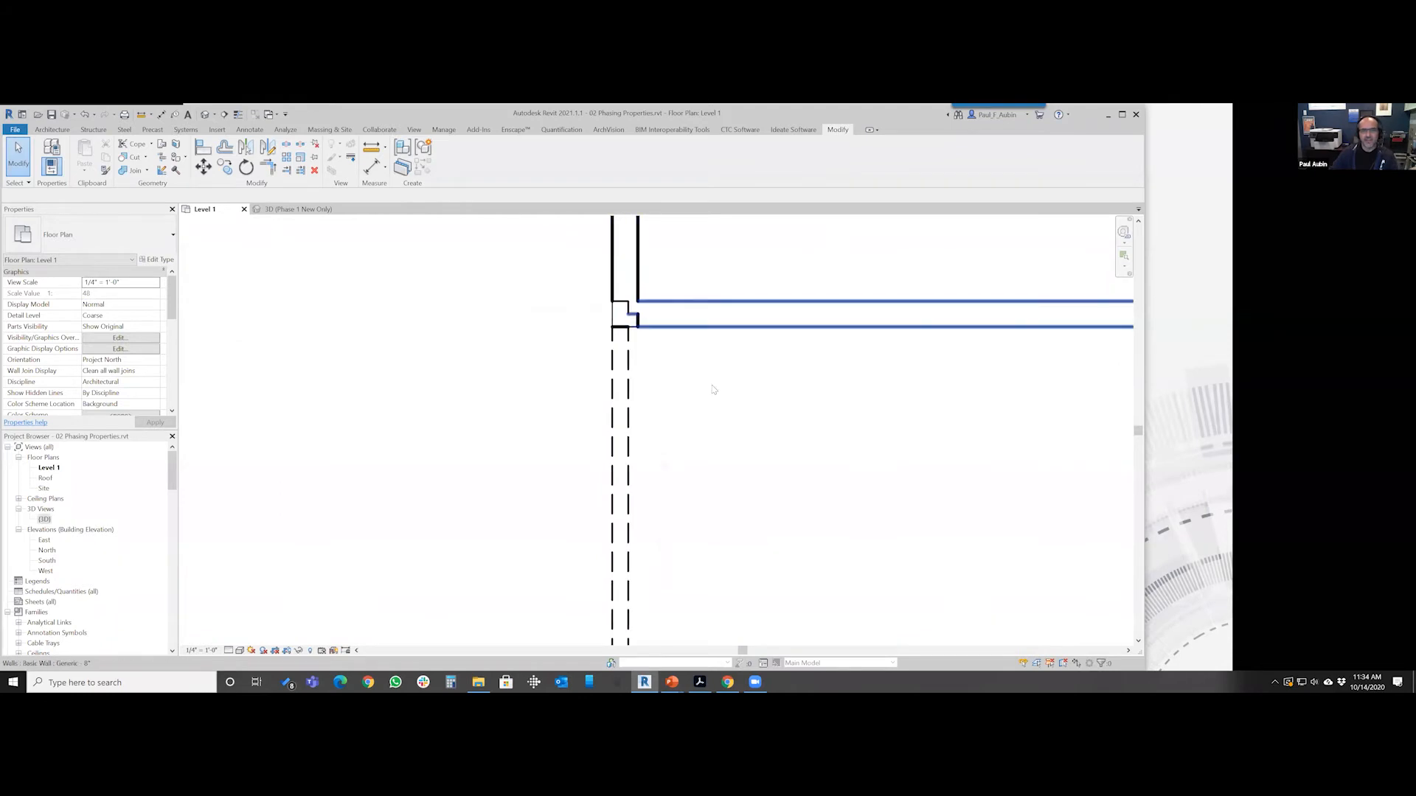
pyautogui.click(714, 314)
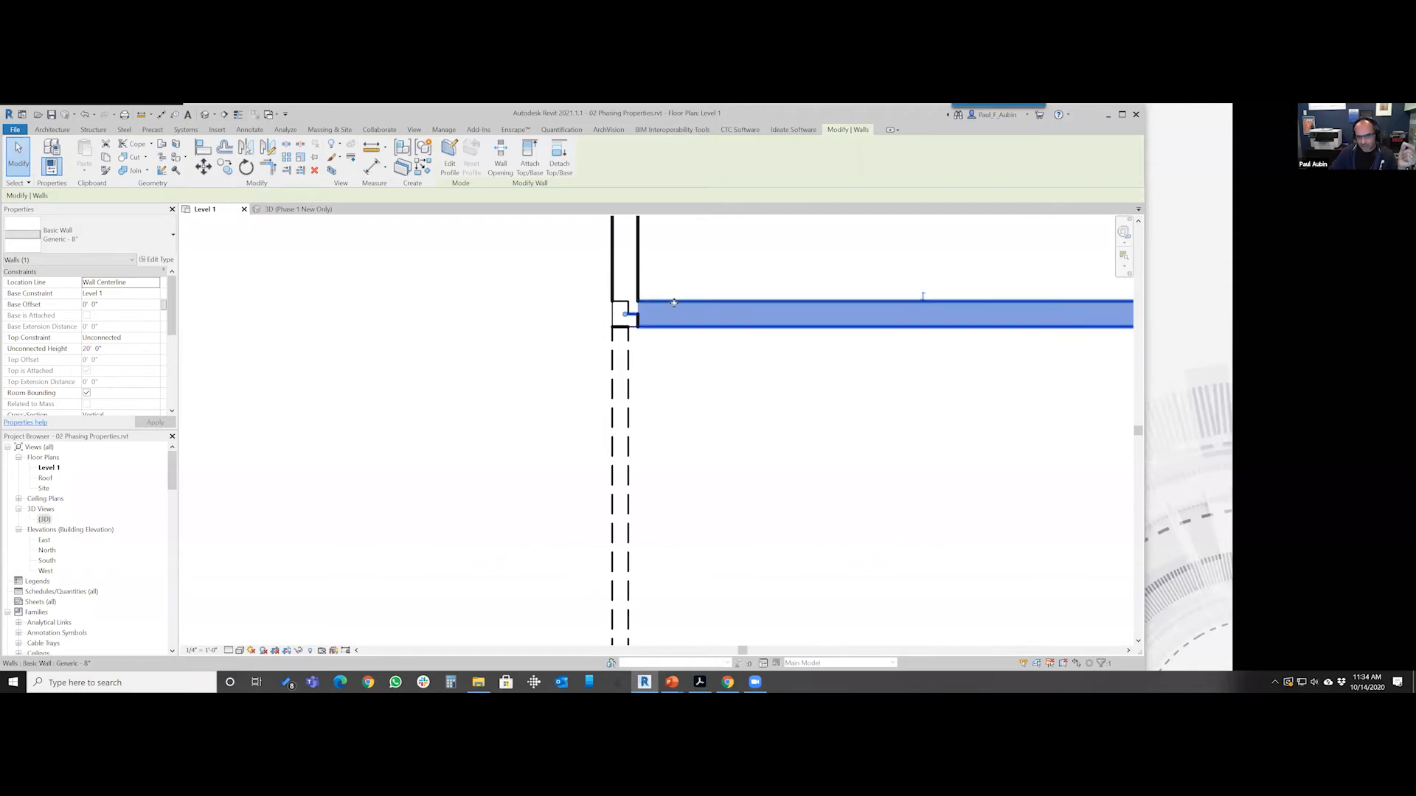
pyautogui.rightClick(628, 320)
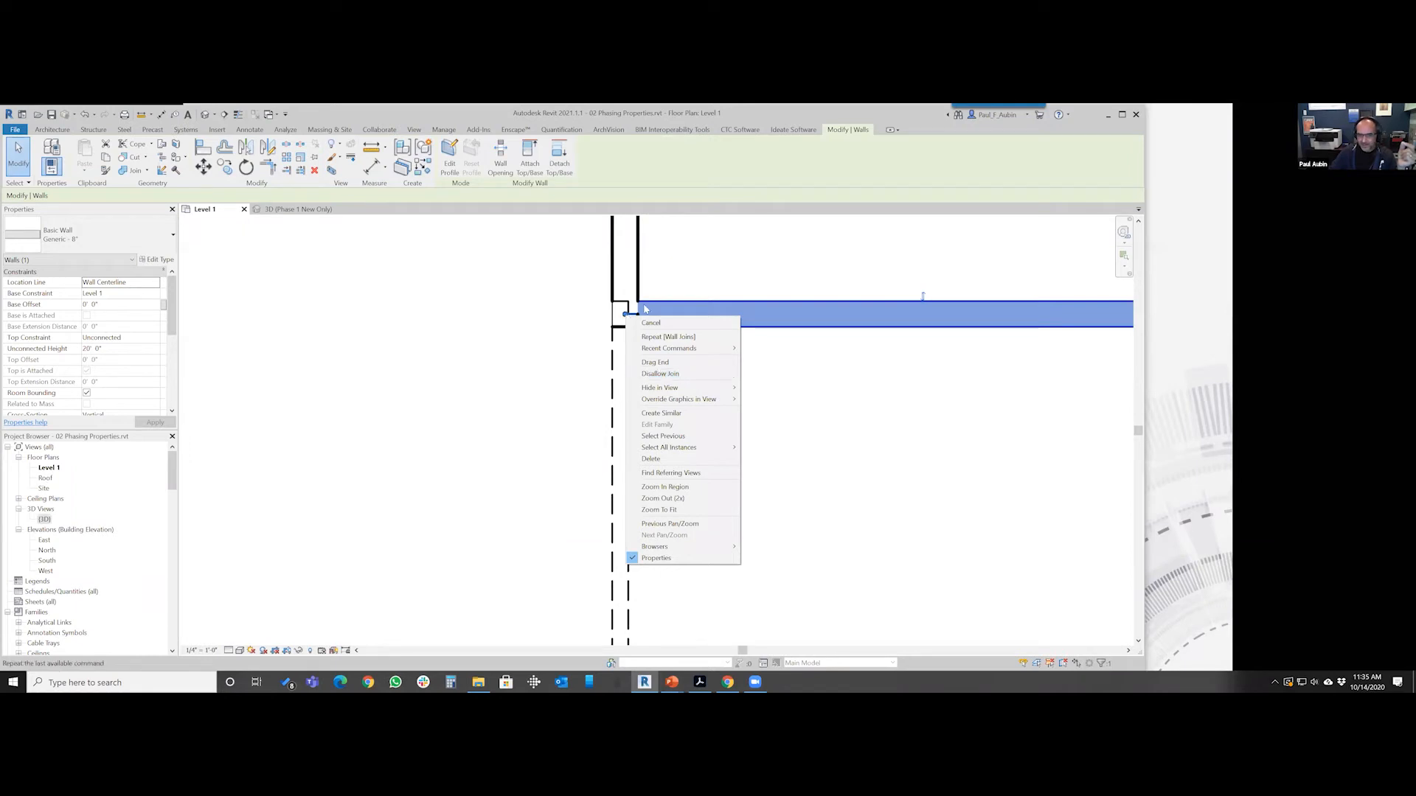
pyautogui.rightClick(651, 309)
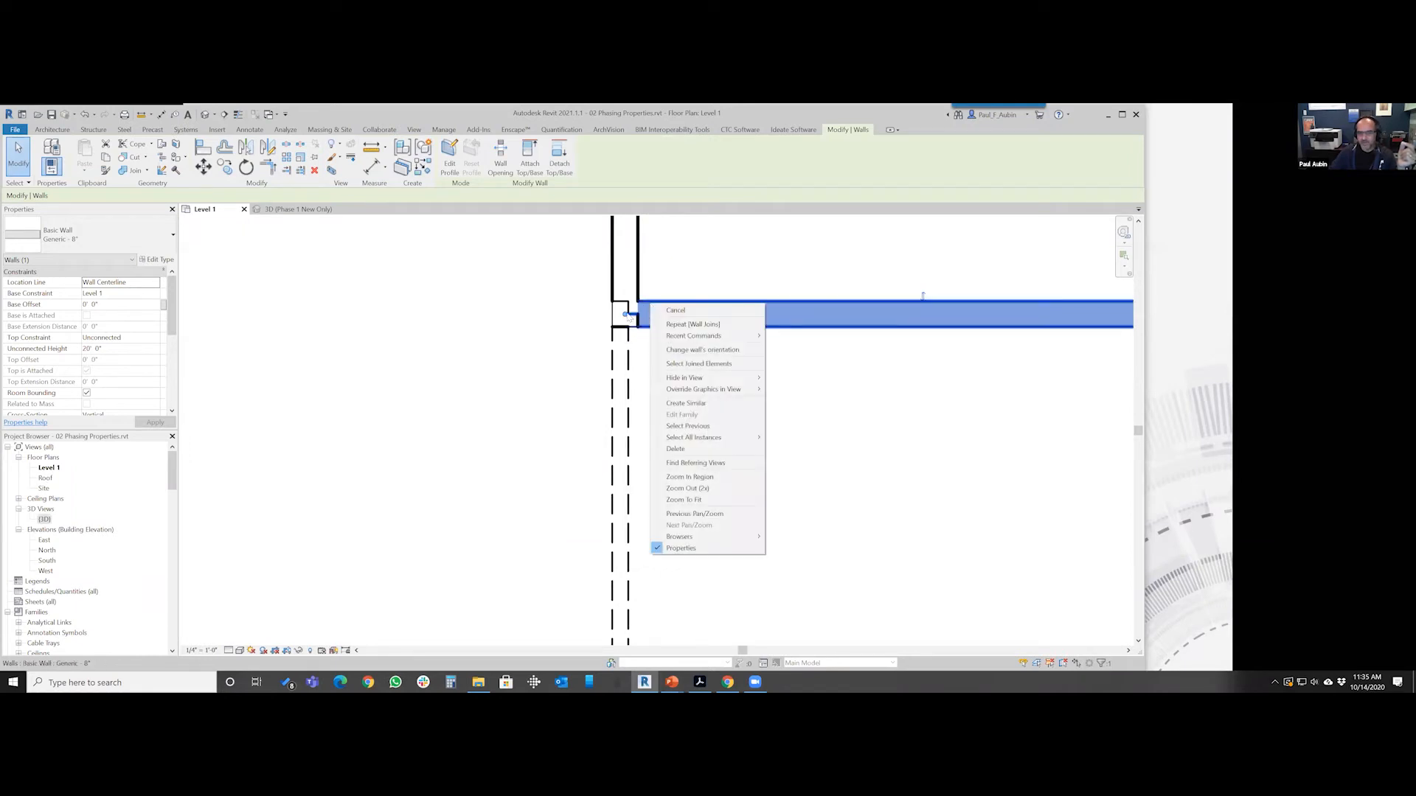
pyautogui.rightClick(626, 317)
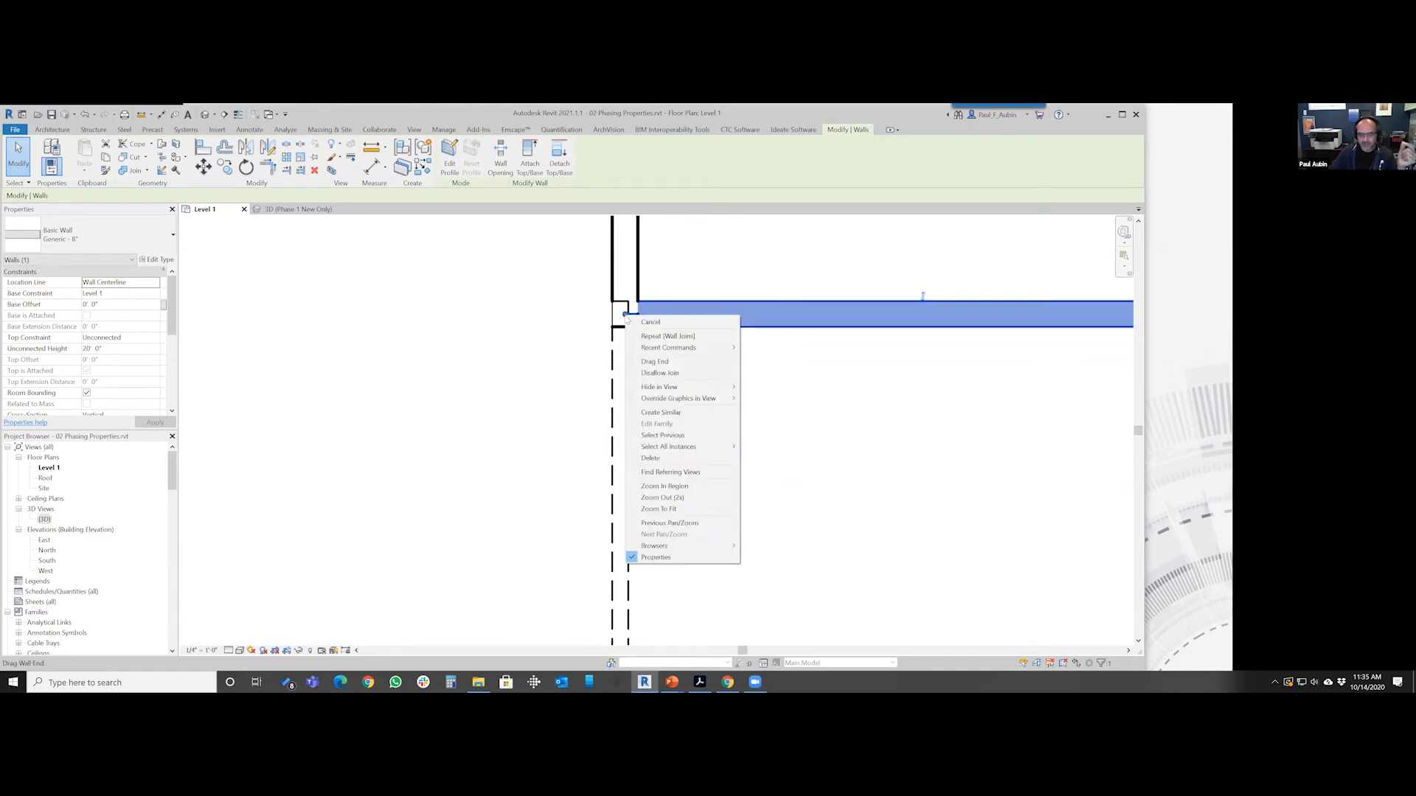
pyautogui.click(662, 374)
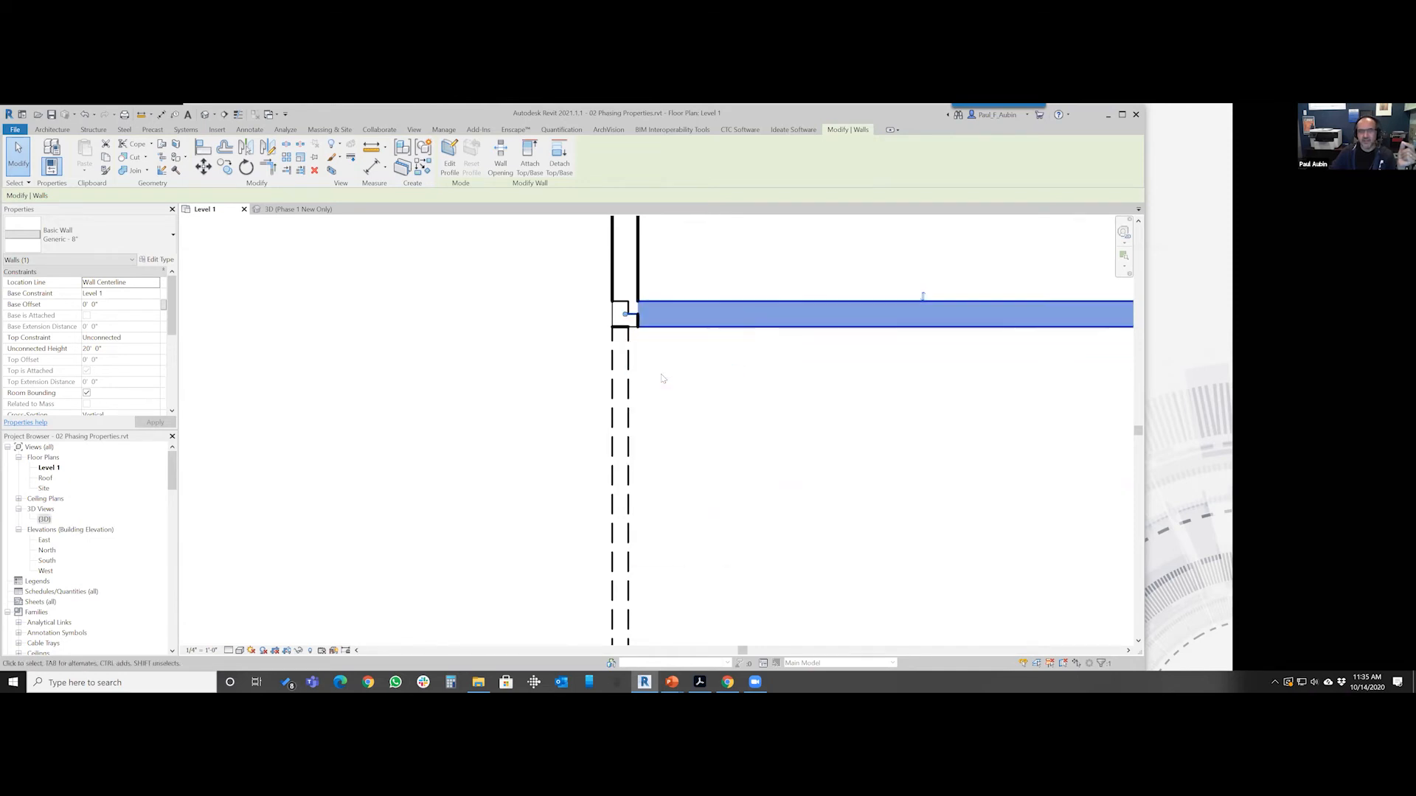
pyautogui.click(713, 366)
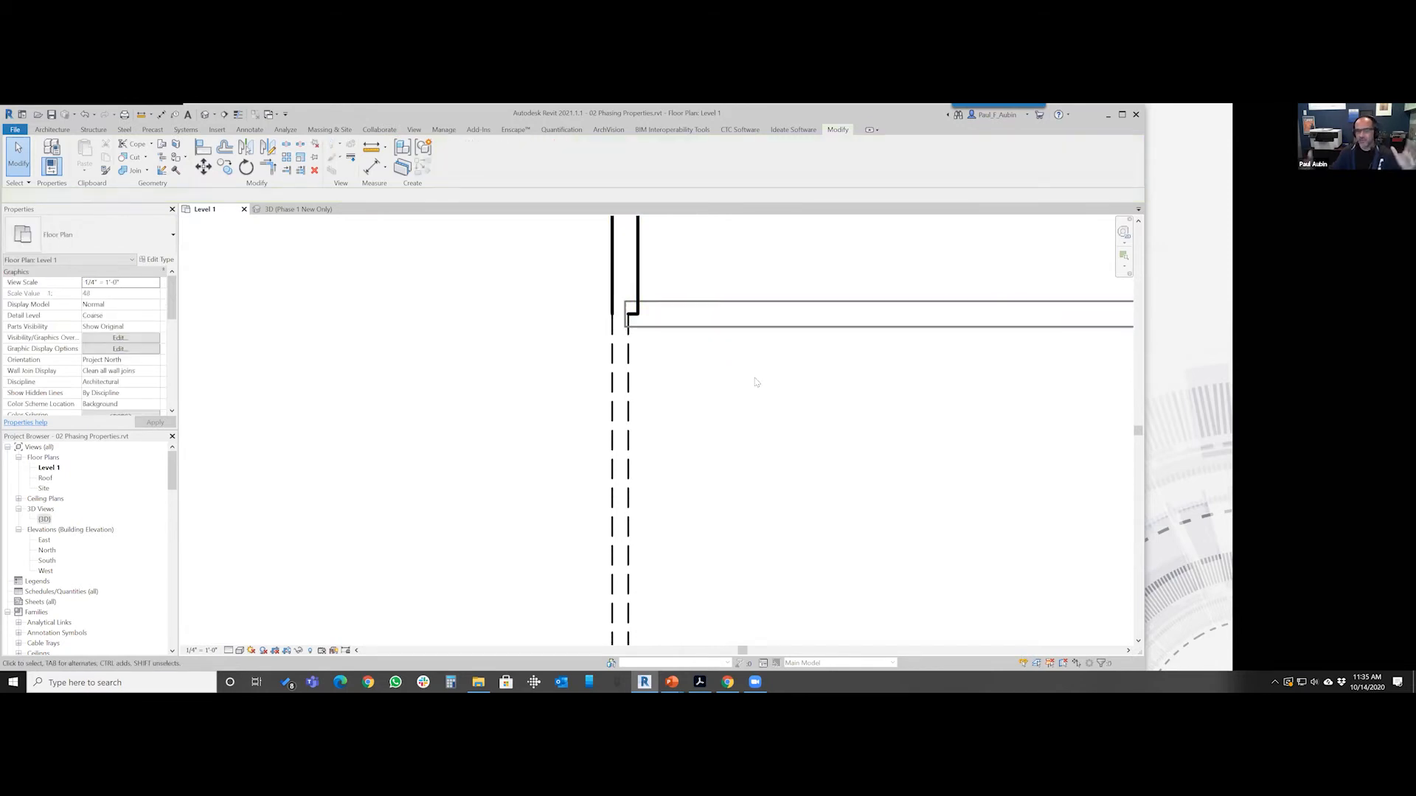
# Shorten the small room's upper wall so its left end meets the outer face of the large room's vertical wall
pyautogui.click(626, 316)
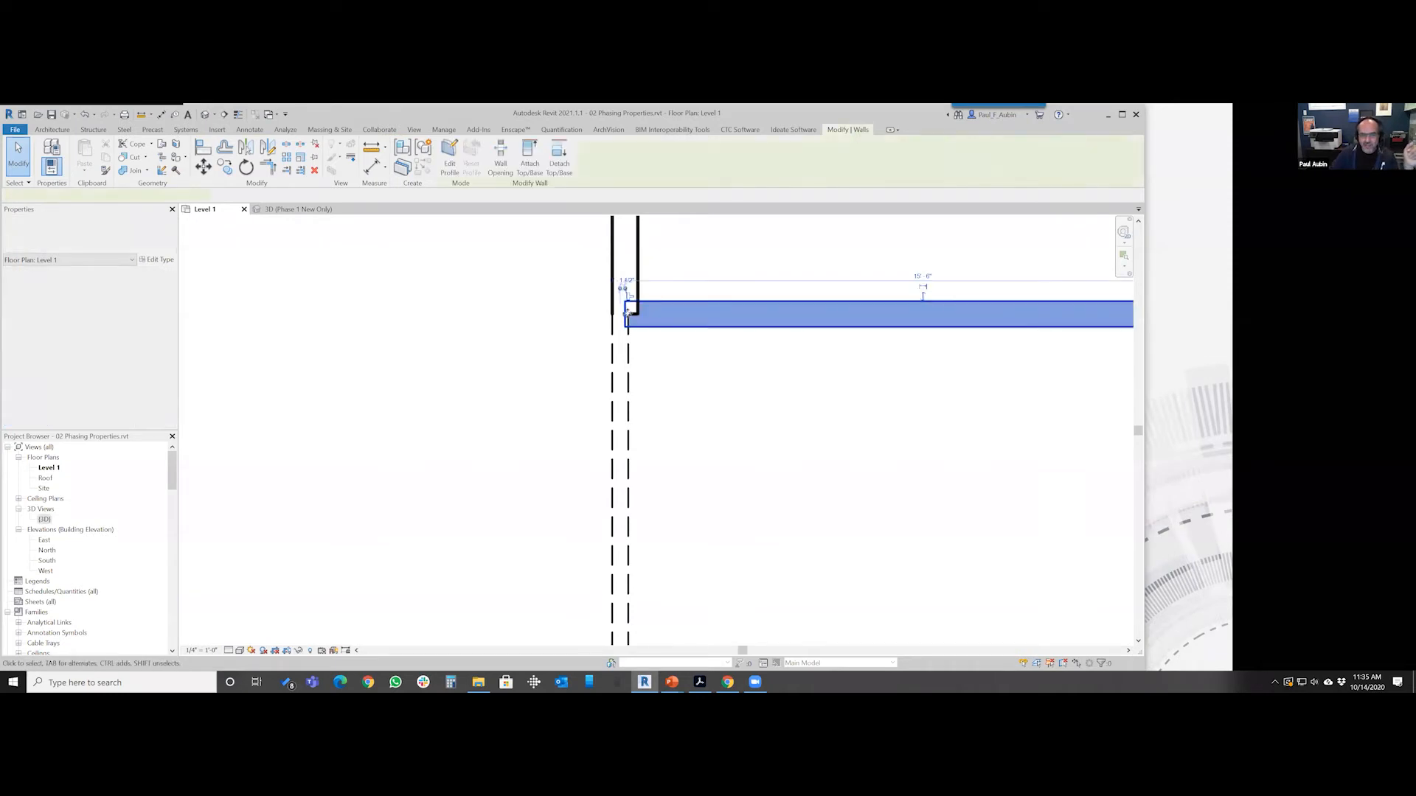
pyautogui.moveTo(626, 314); pyautogui.dragTo(639, 314)
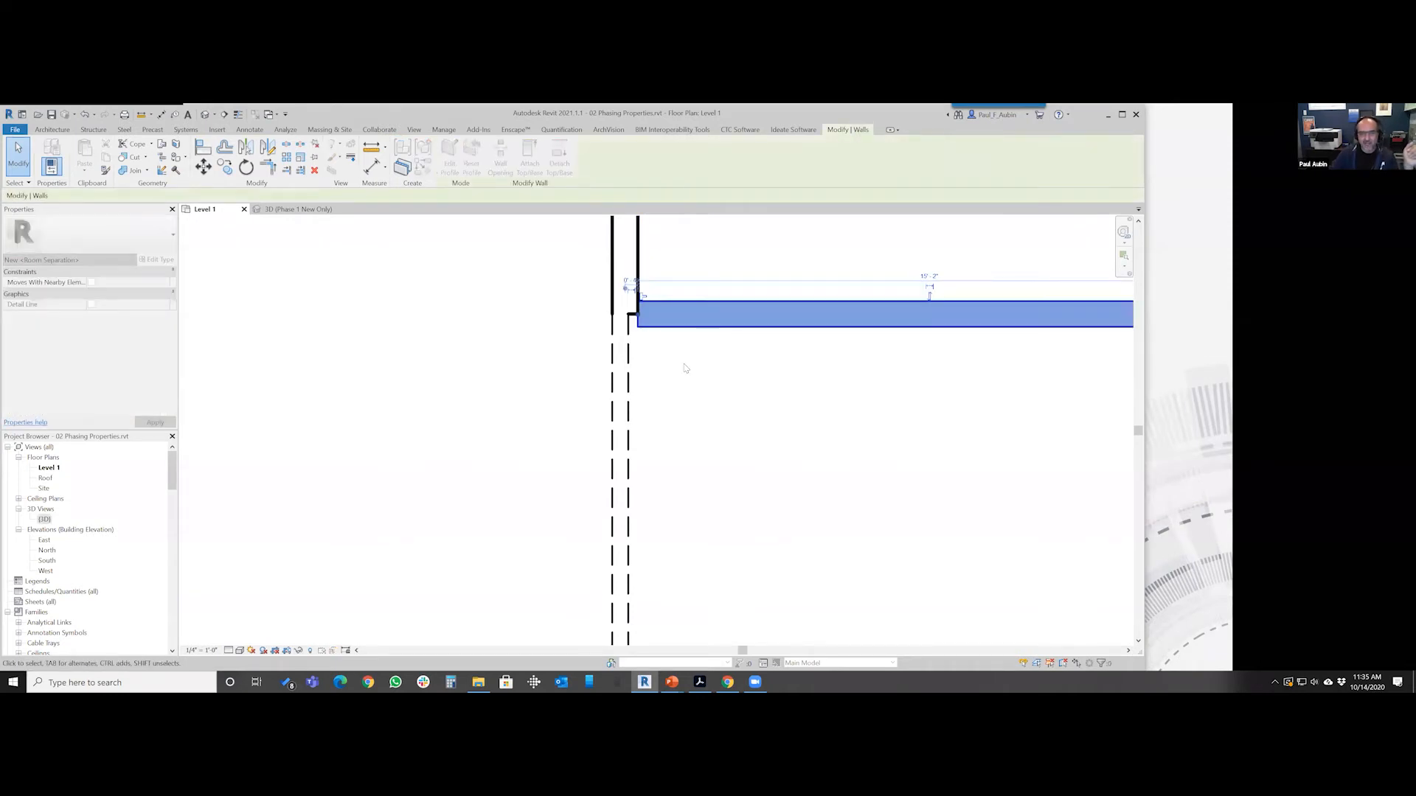
pyautogui.click(707, 385)
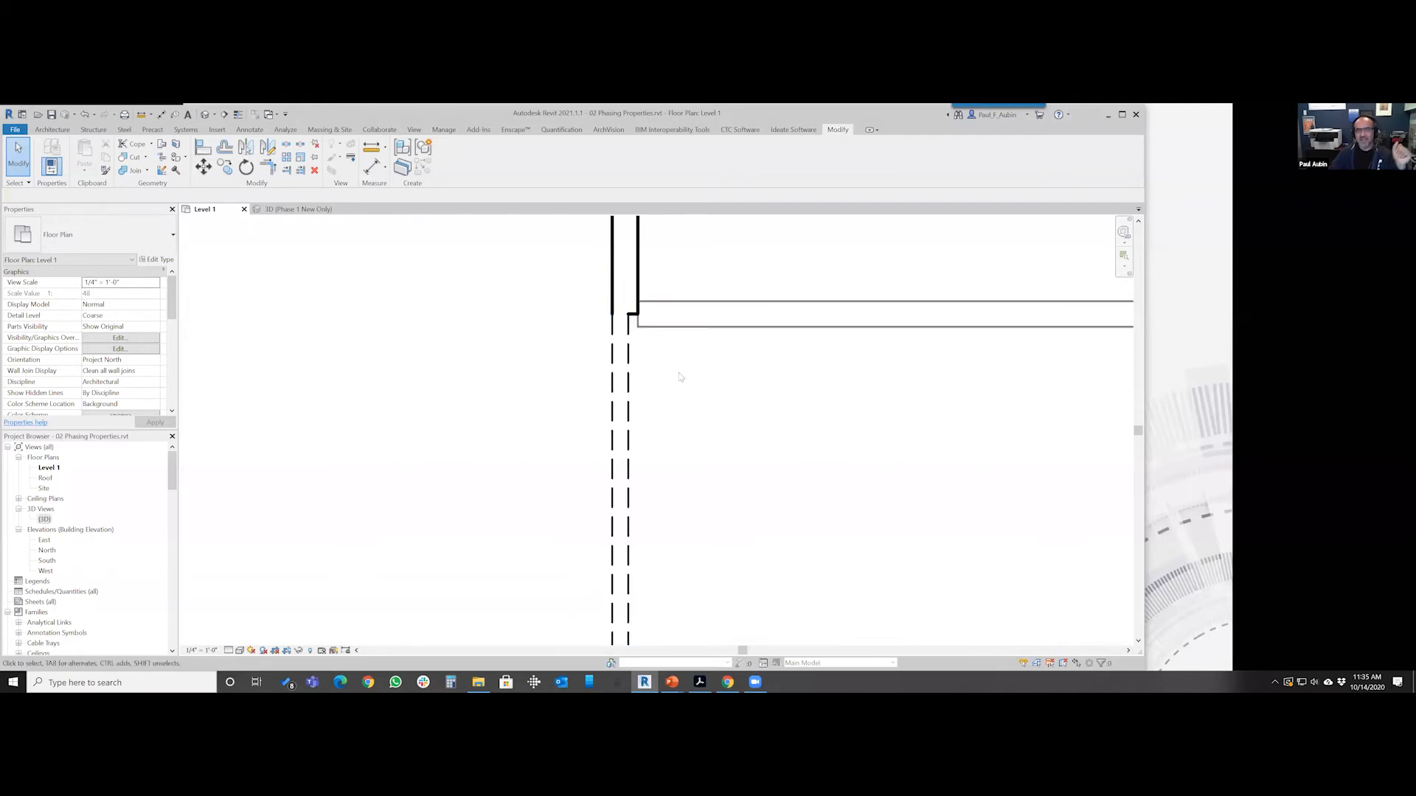
# Insert a new project phase after New Construction in the Phasing settings
pyautogui.scroll(-3, 679, 379)
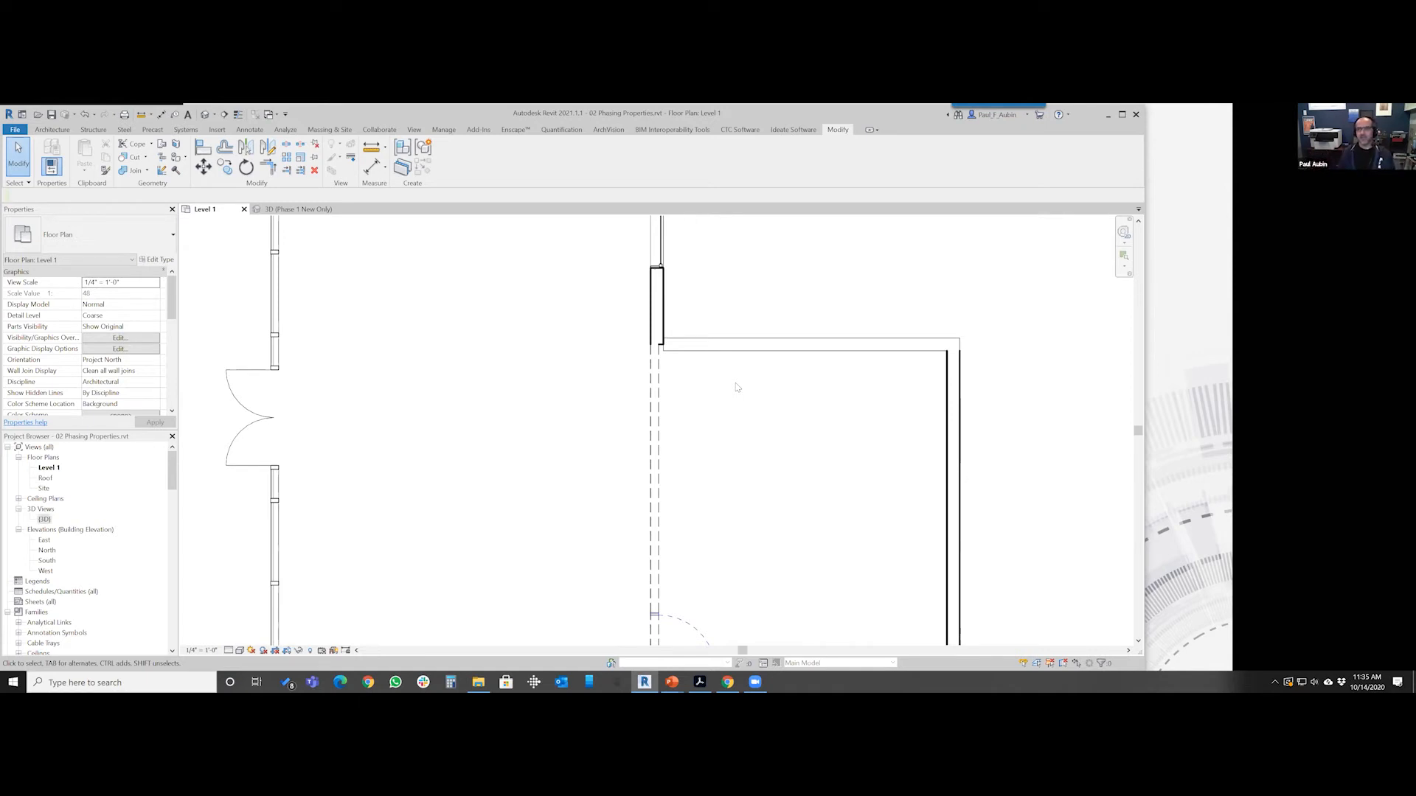
pyautogui.scroll(-3, 723, 408)
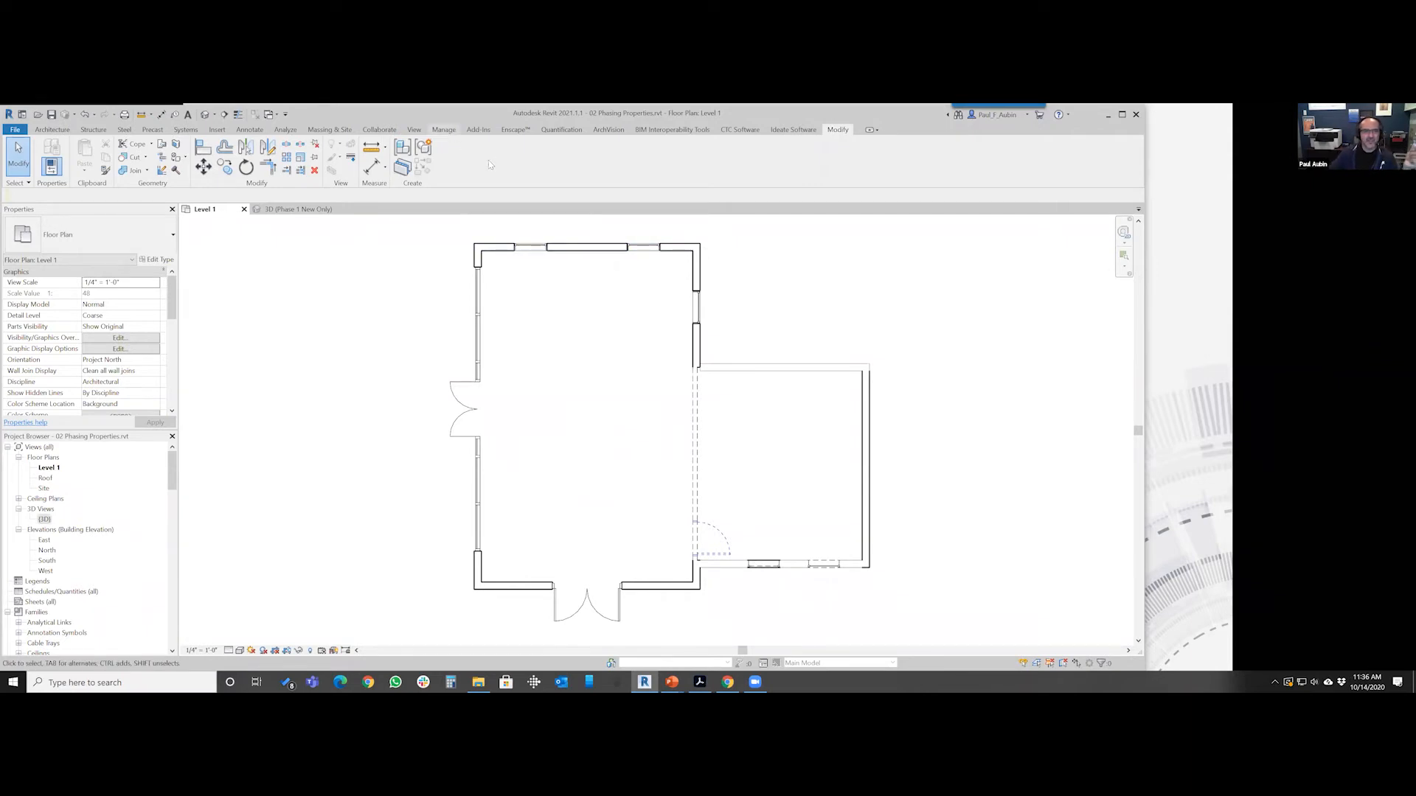
pyautogui.click(443, 129)
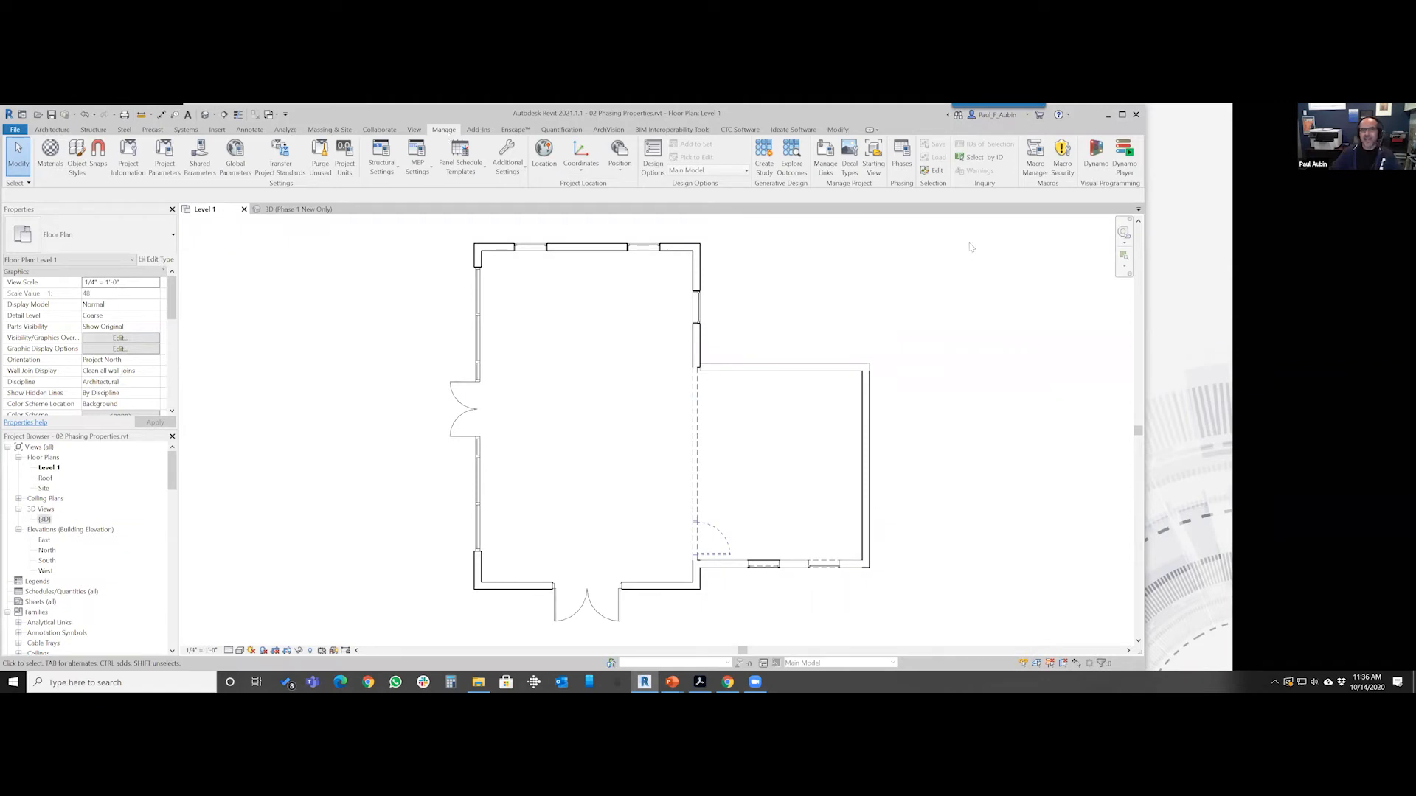
pyautogui.click(904, 174)
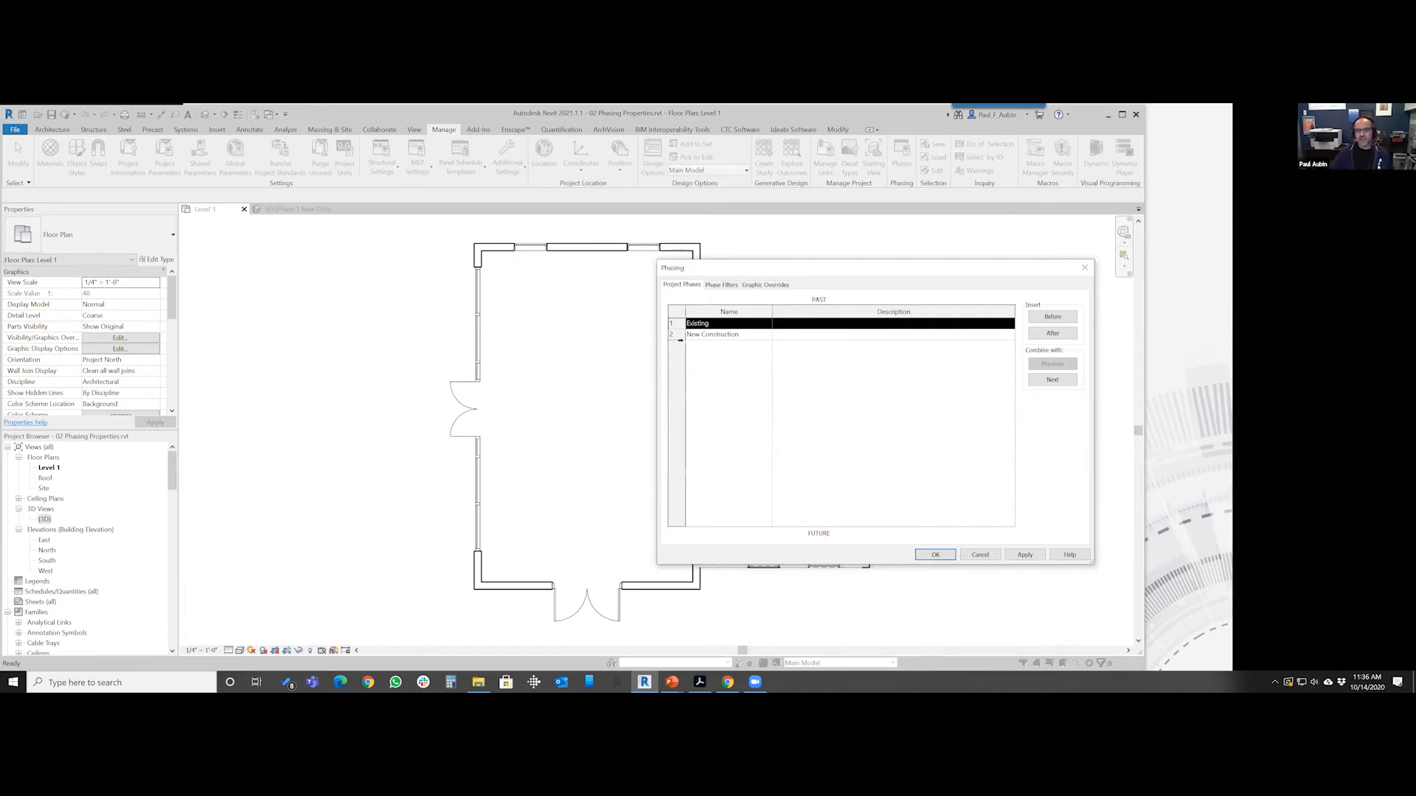
pyautogui.click(679, 337)
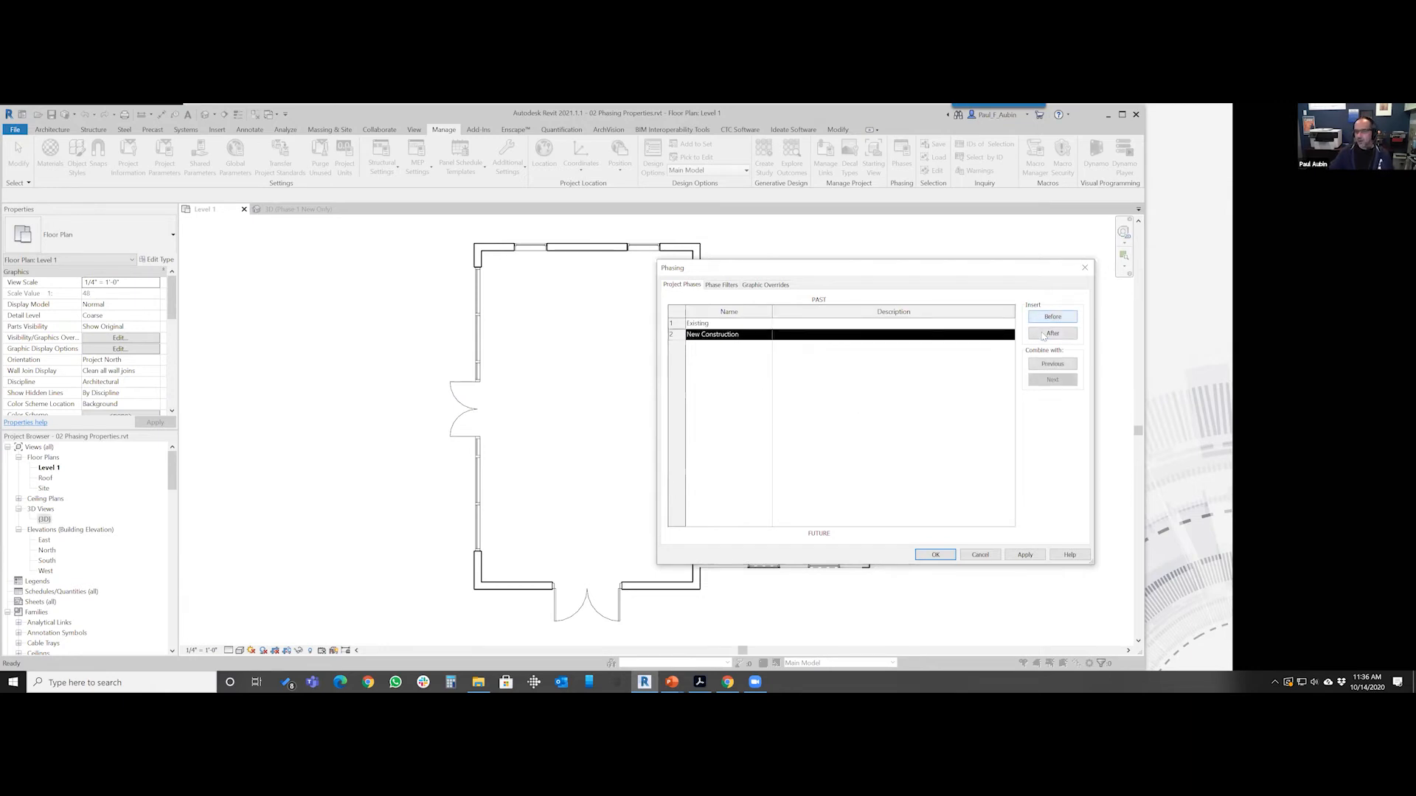
pyautogui.click(744, 333)
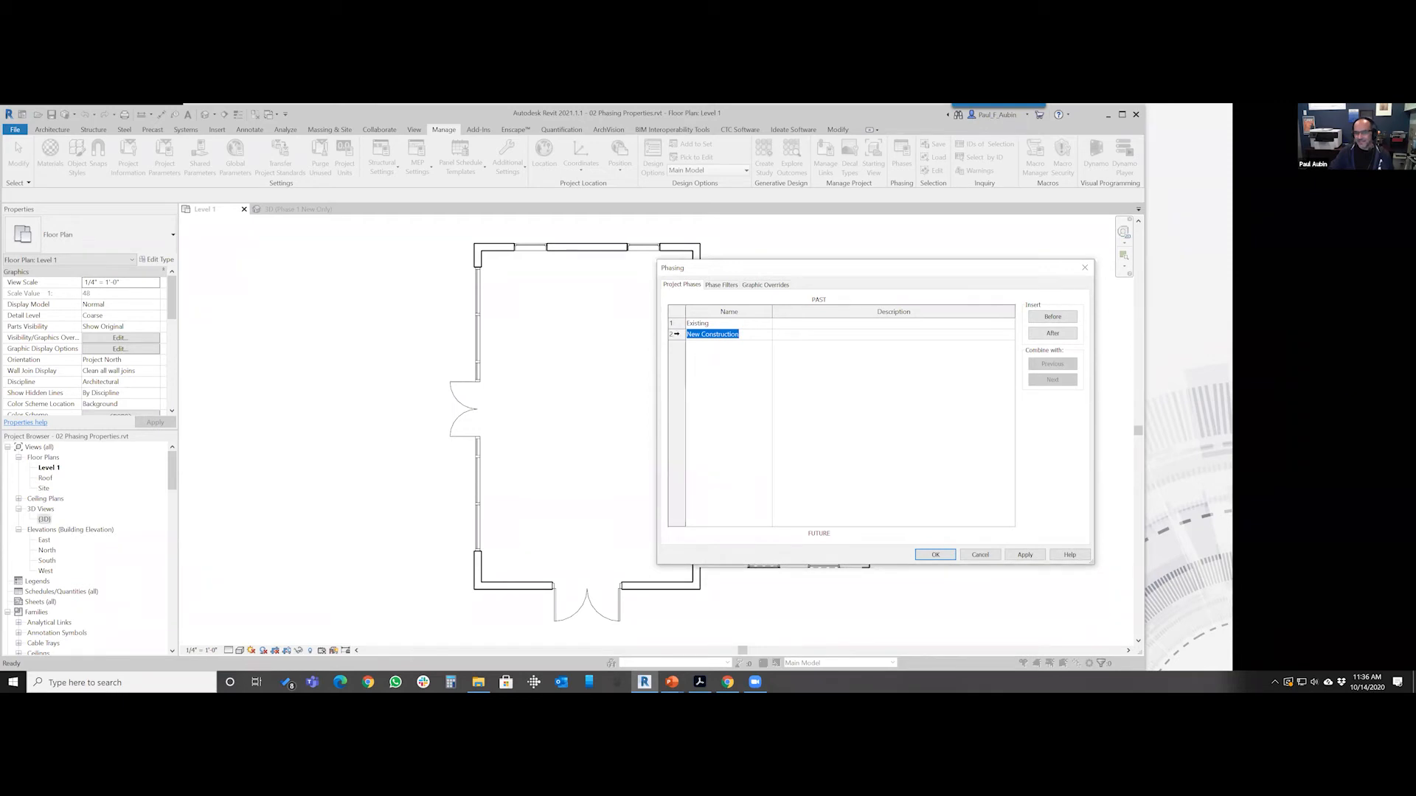
pyautogui.click(677, 334)
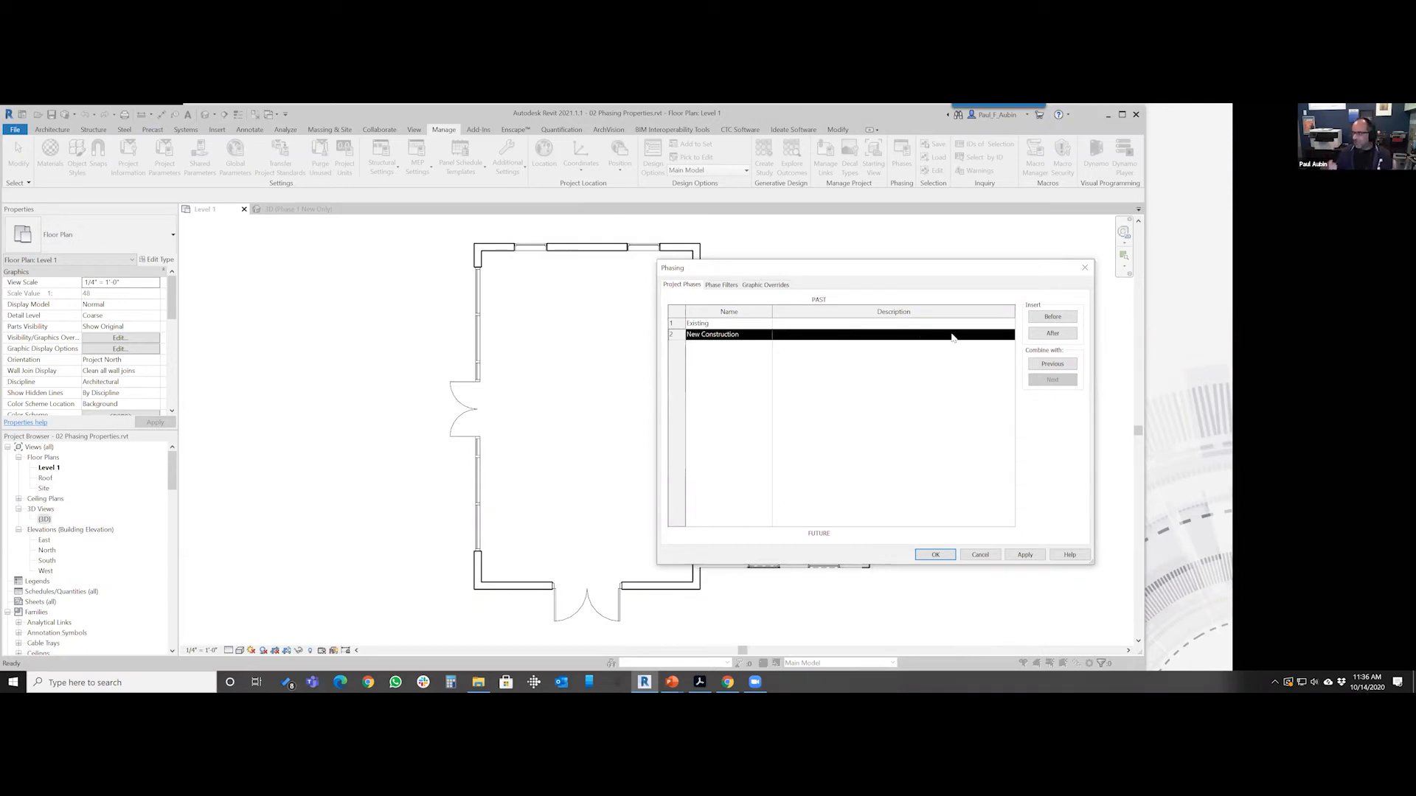
pyautogui.click(1049, 337)
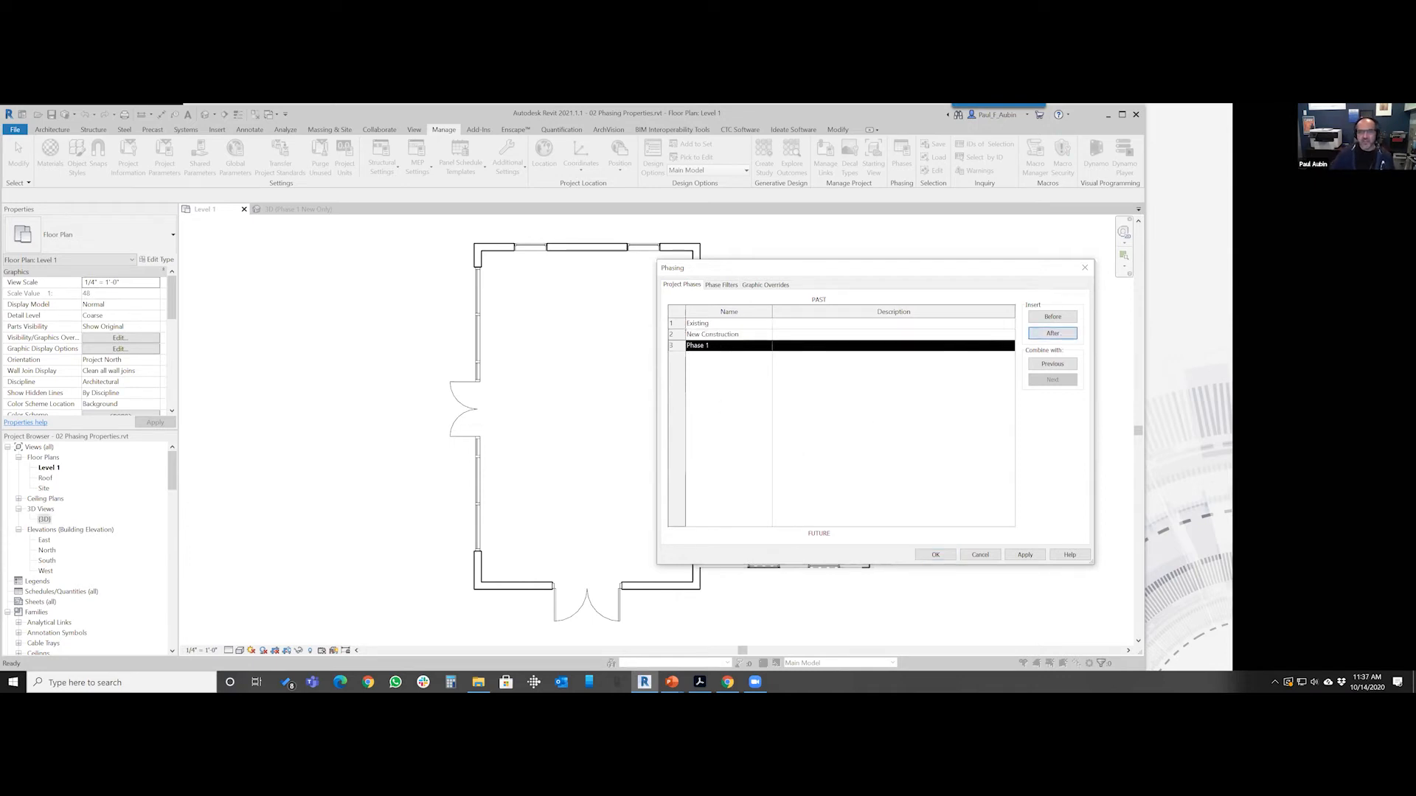
# Name the added third phase New Phase 2, rename New Construction as New Phase 1, and accept the phasing settings
pyautogui.click(726, 346)
pyautogui.click(725, 346)
pyautogui.write('2')
pyautogui.press('Home')
pyautogui.write('New')
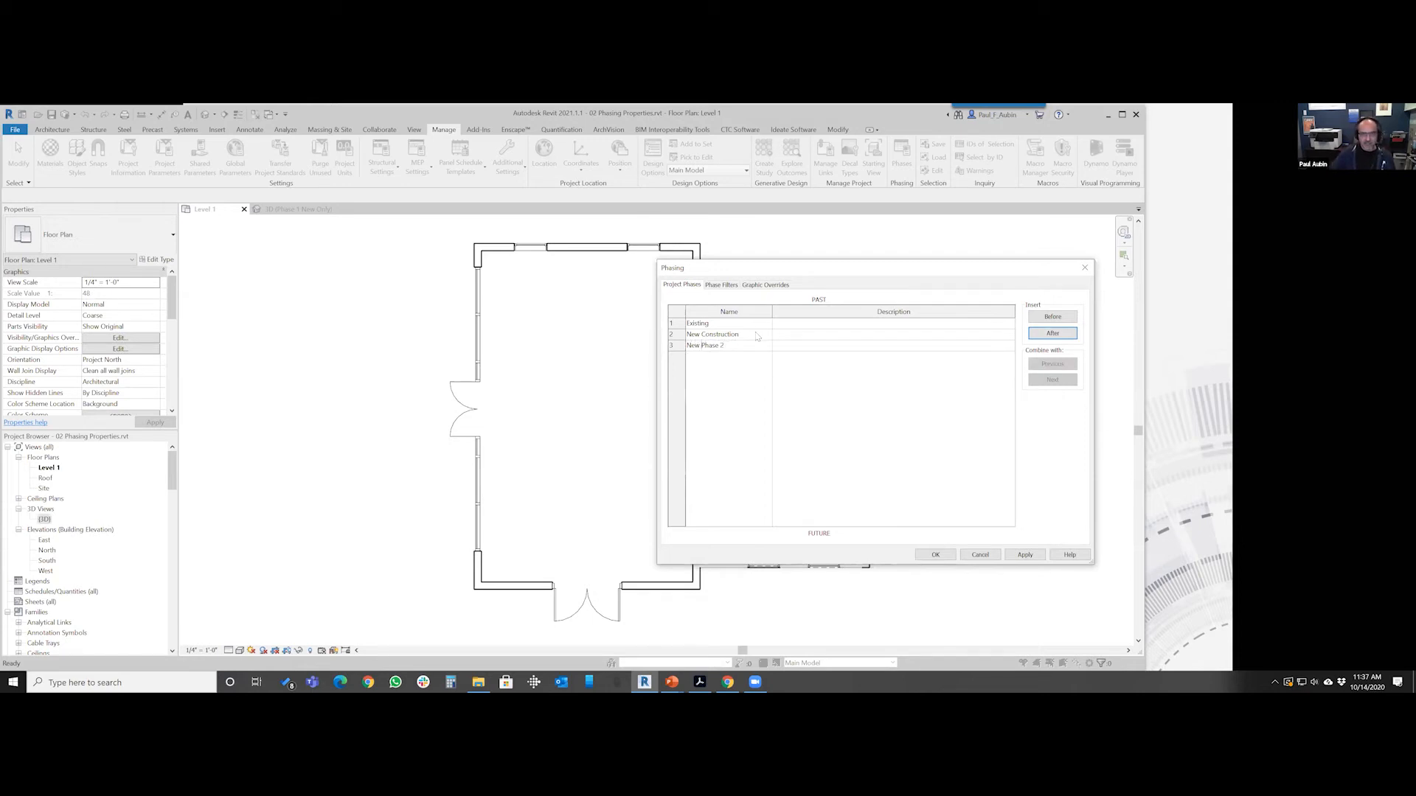
pyautogui.click(756, 334)
pyautogui.write('New Phase 1')
pyautogui.click(750, 382)
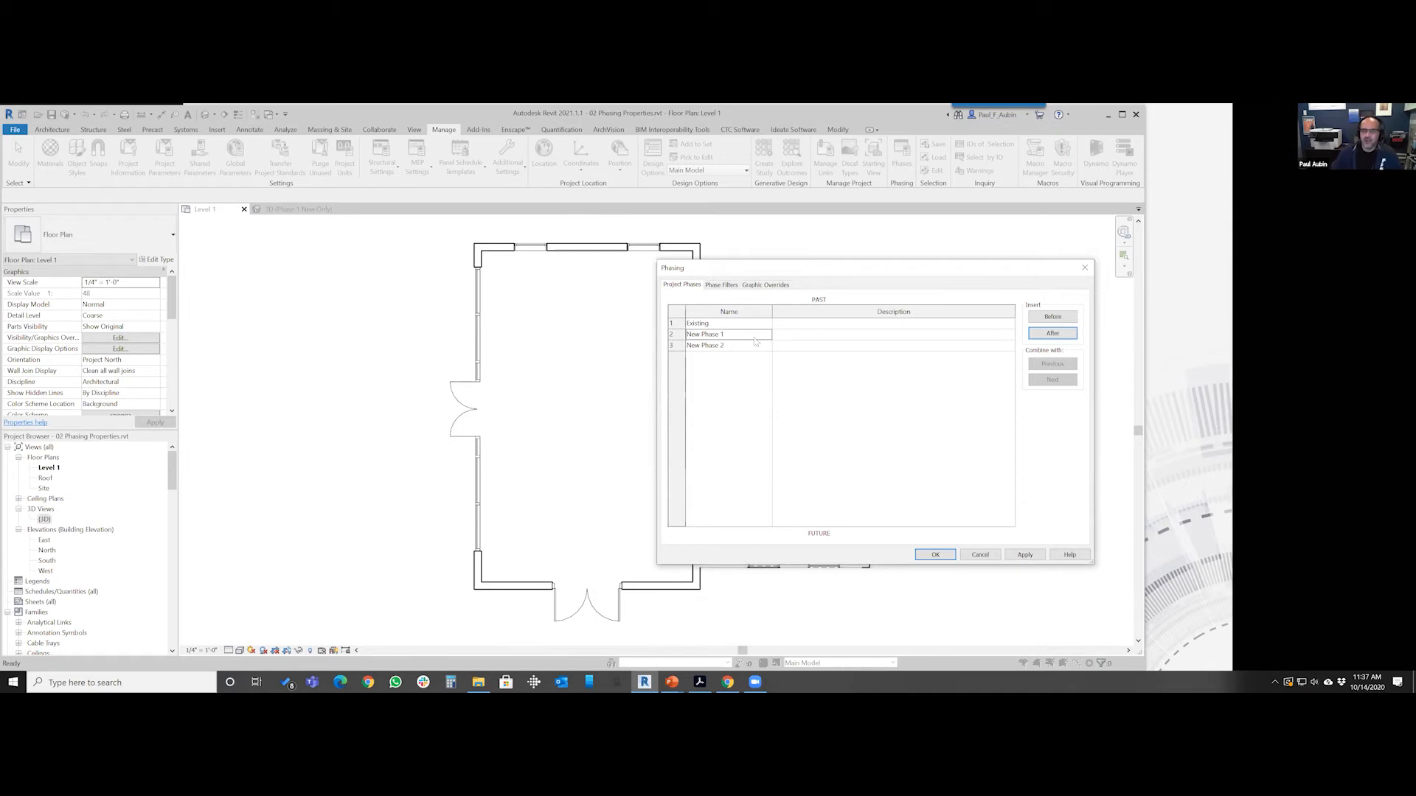
pyautogui.click(786, 337)
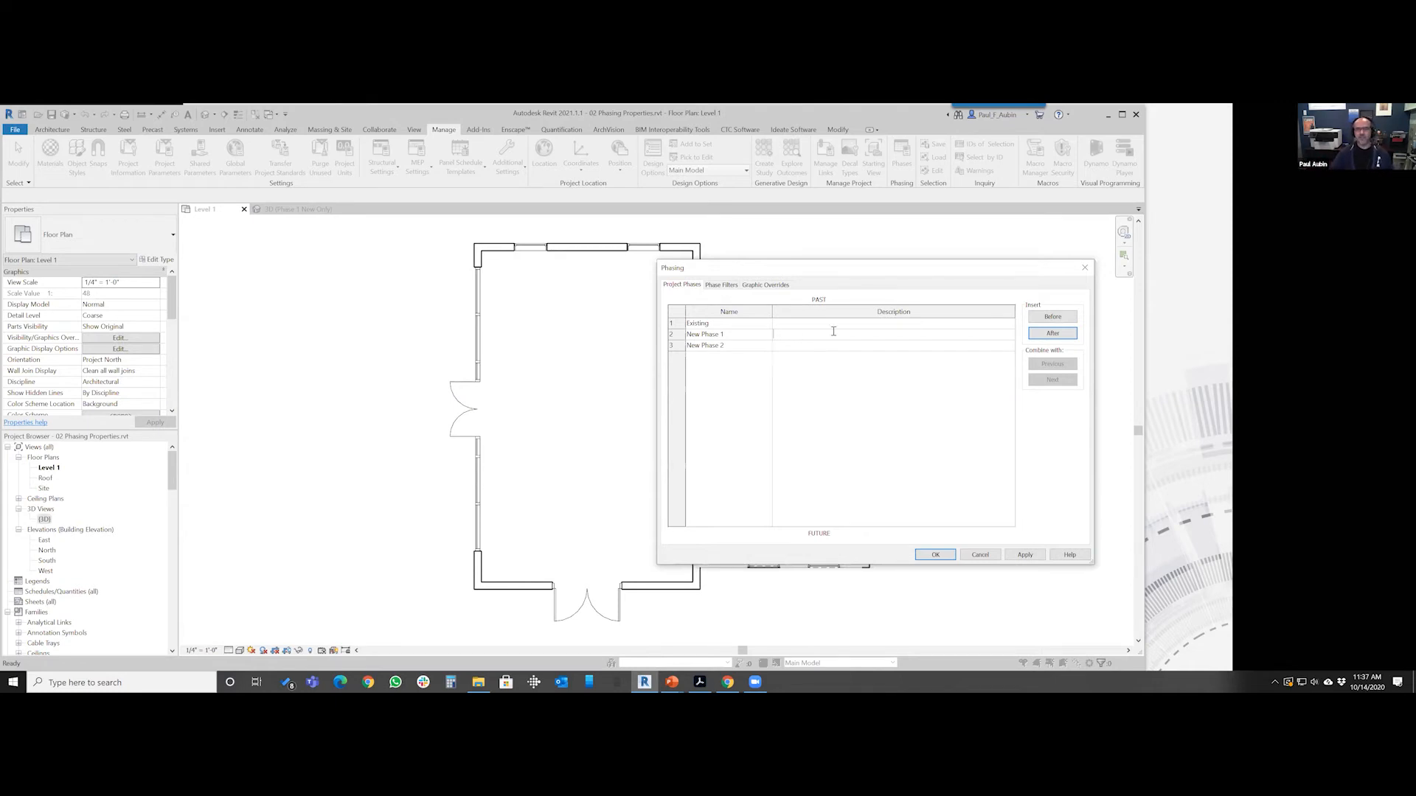
pyautogui.click(935, 555)
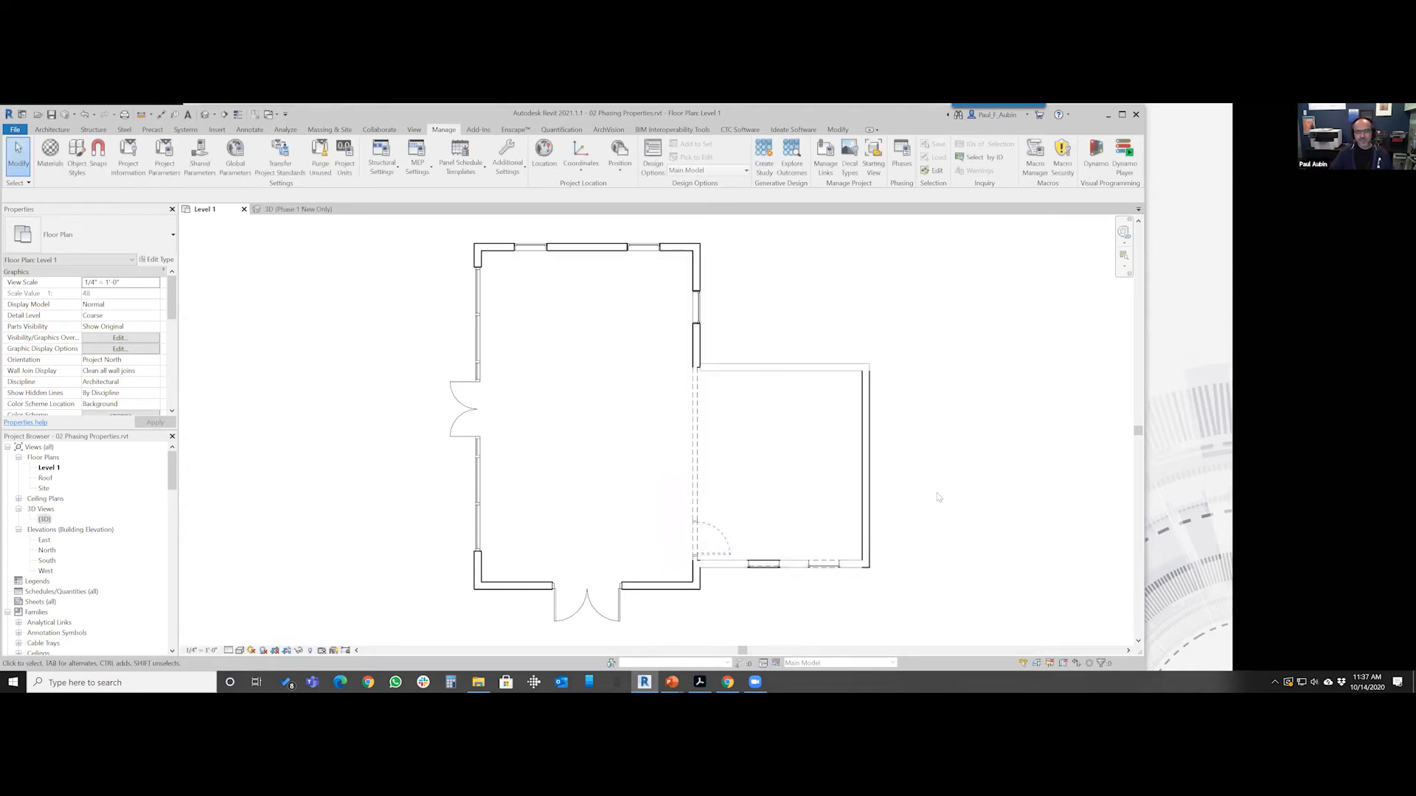
# Set the Phase Created of the small room's right vertical wall to New Phase 2
pyautogui.click(866, 466)
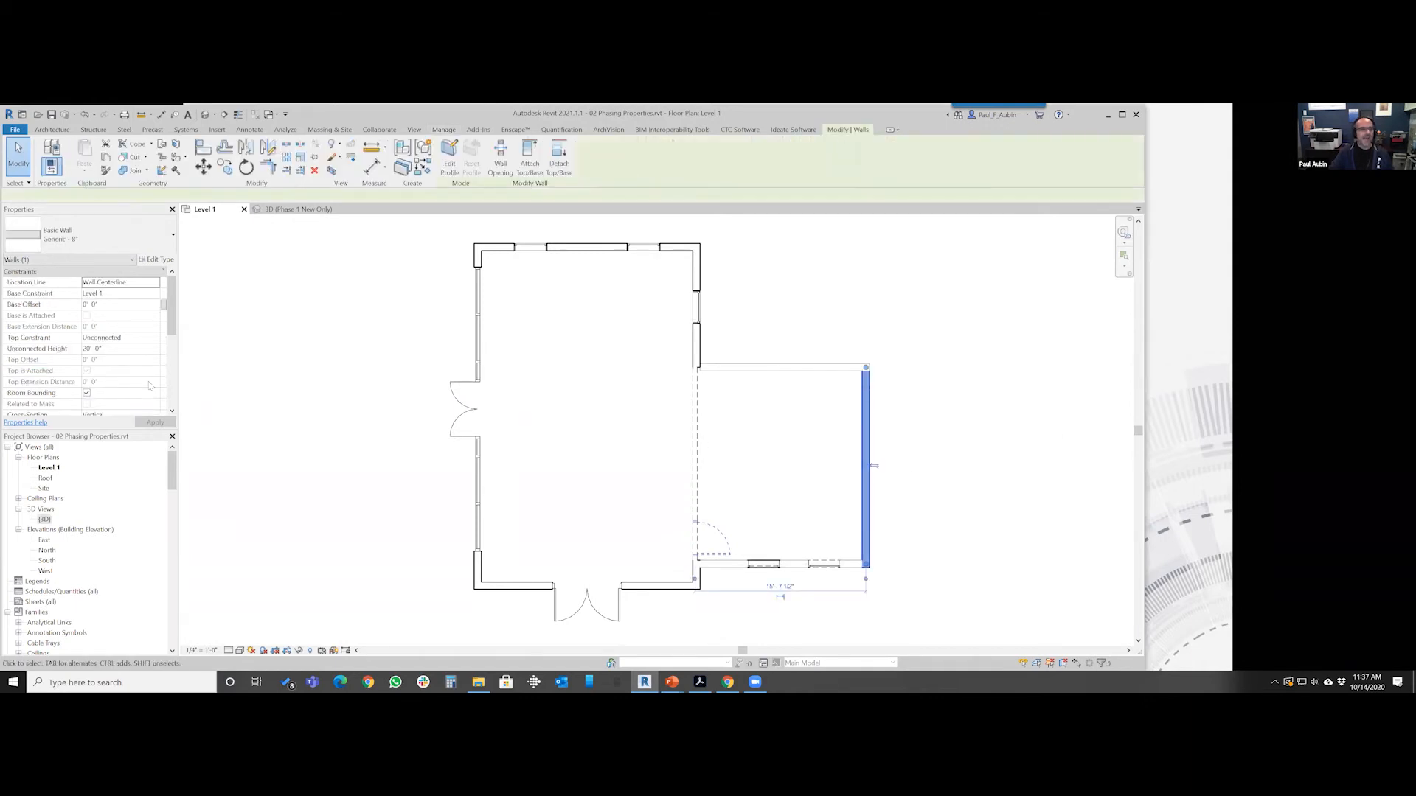
pyautogui.click(173, 368)
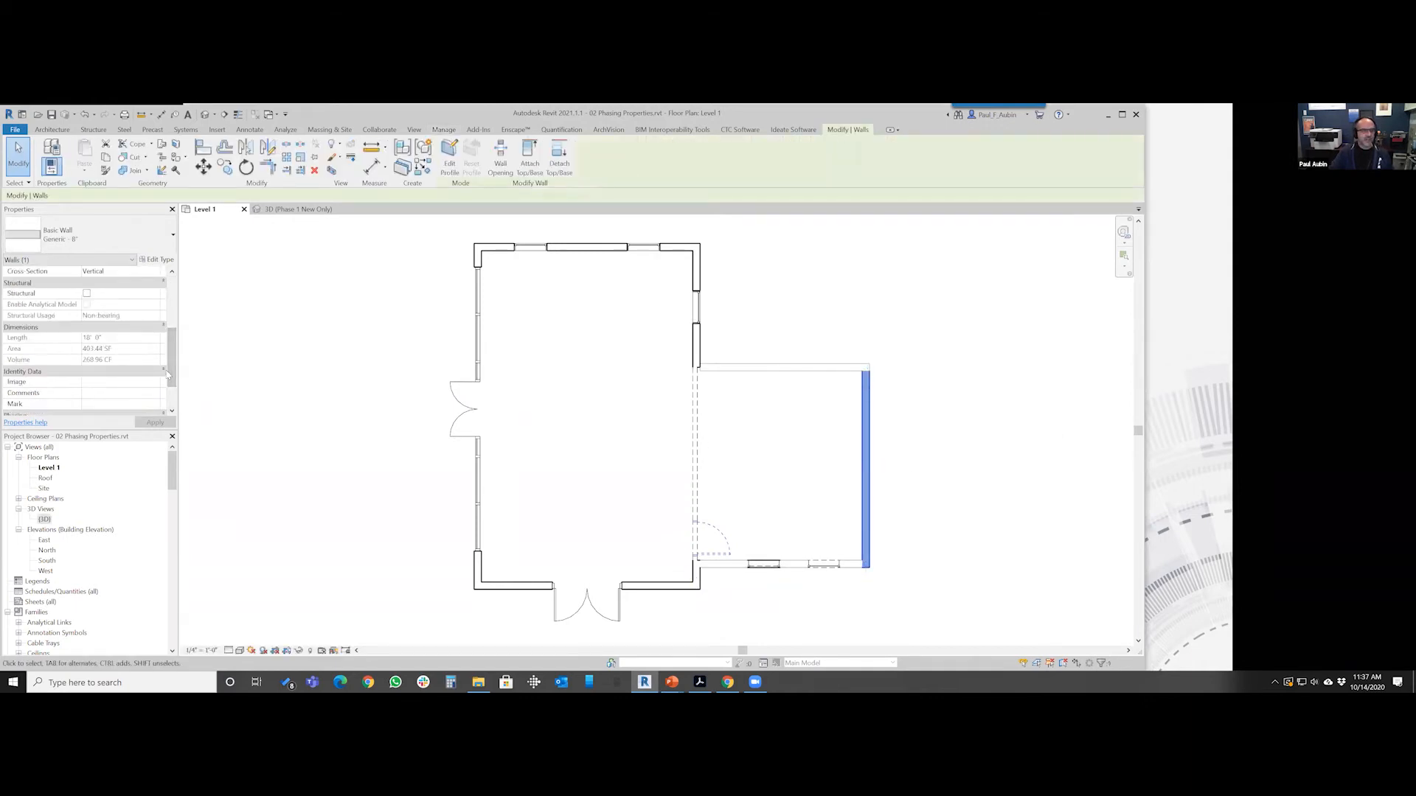
pyautogui.moveTo(172, 381); pyautogui.dragTo(172, 404)
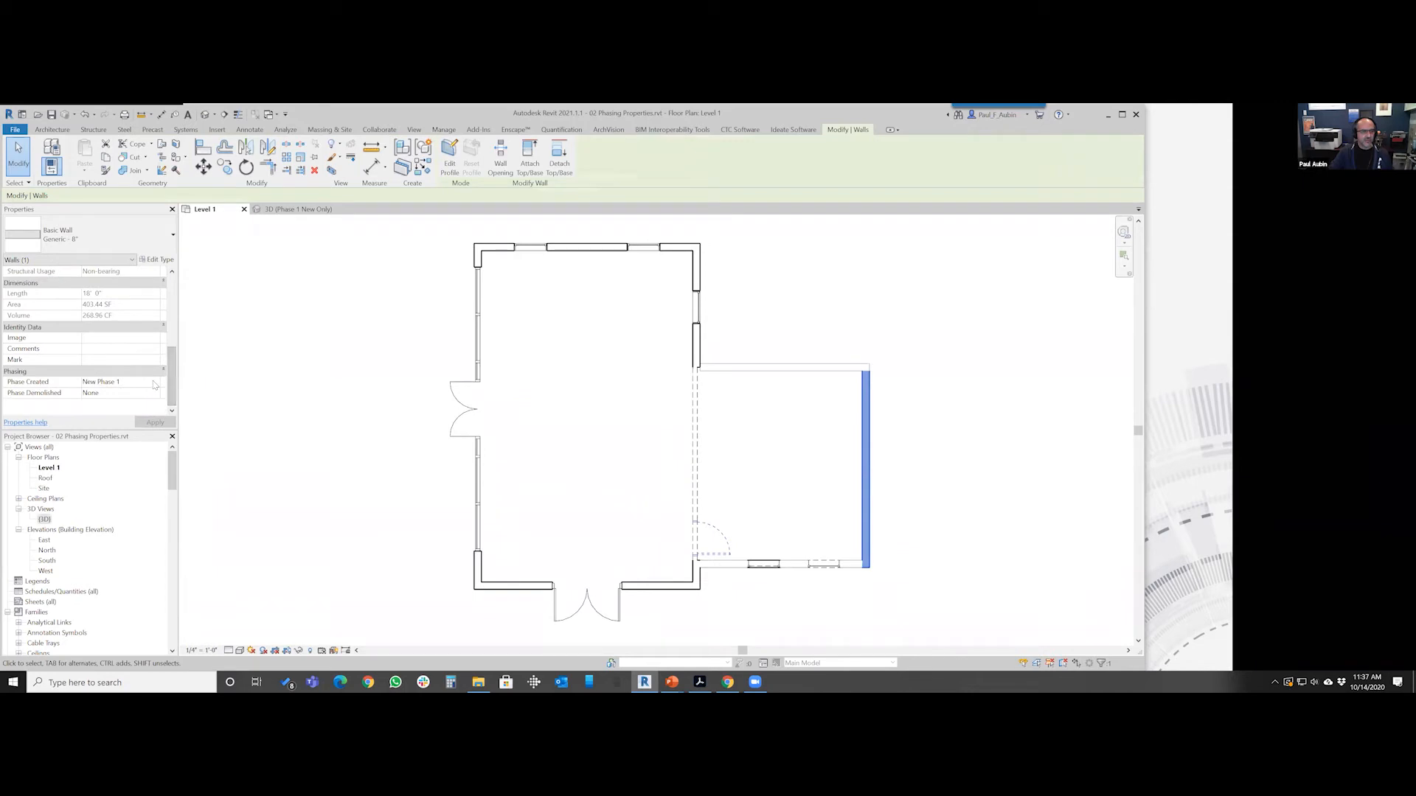
pyautogui.click(154, 382)
pyautogui.click(111, 411)
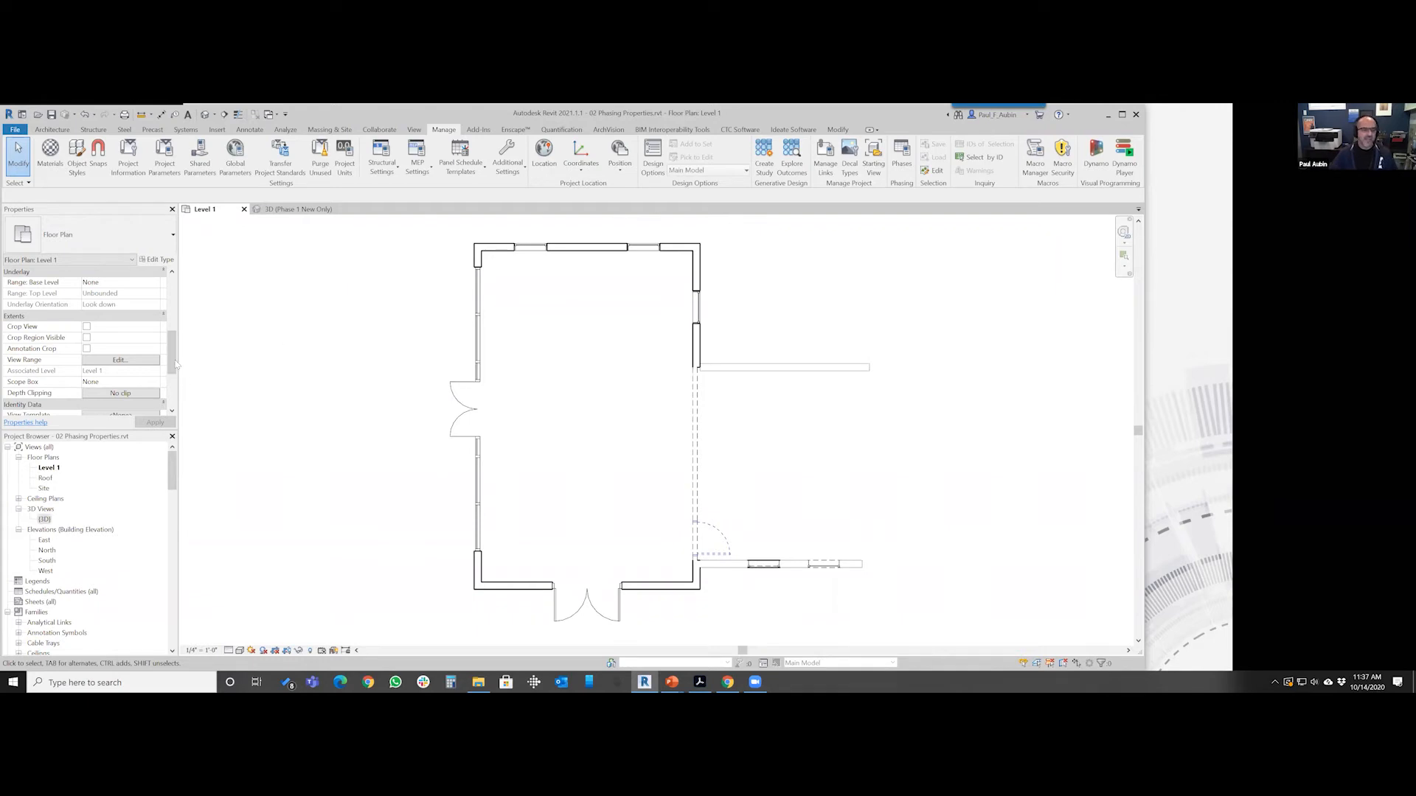
# Compare the Level 1 plan in the Existing and New Phase 2 phases, and return the view's phase to New Phase 1
pyautogui.moveTo(175, 363); pyautogui.dragTo(175, 396)
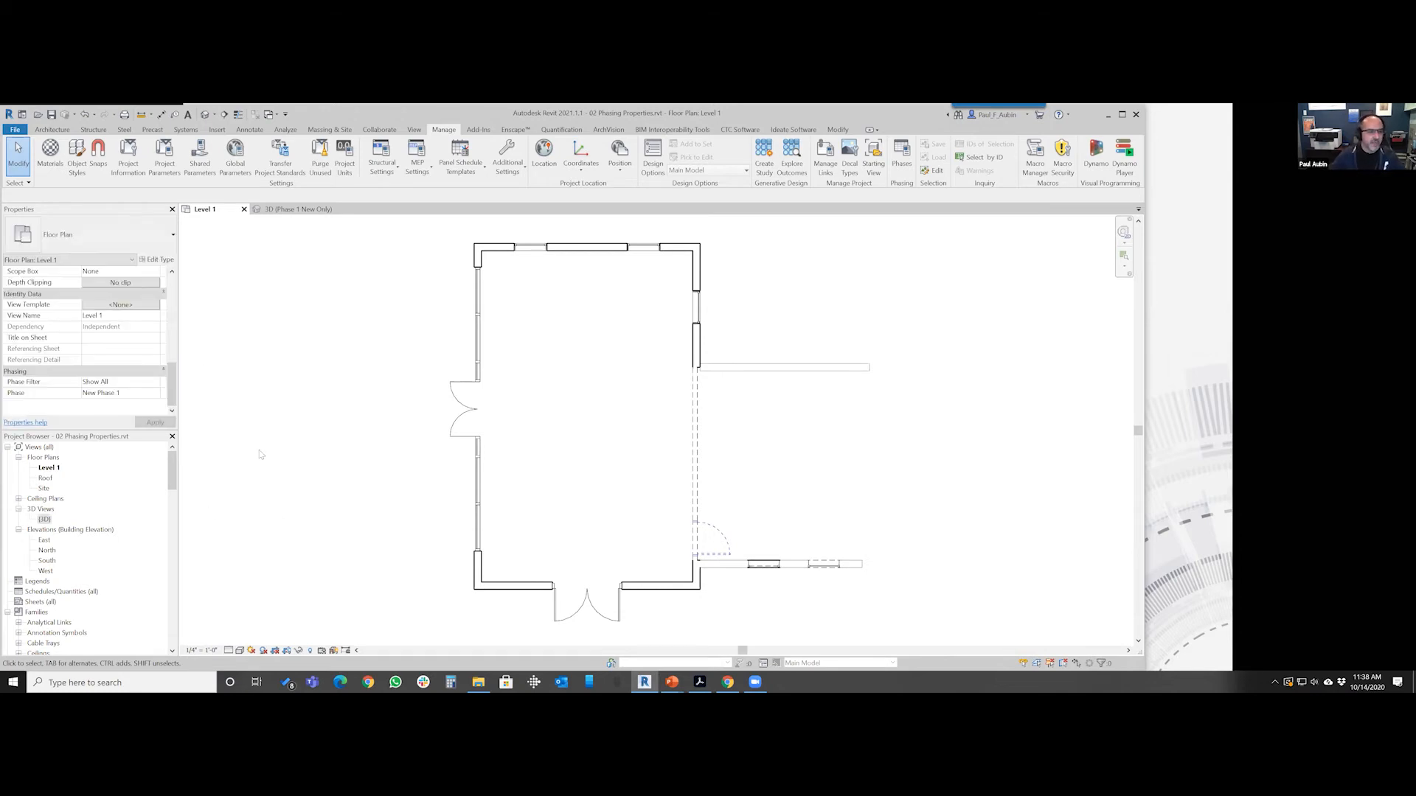
pyautogui.click(155, 396)
pyautogui.click(156, 397)
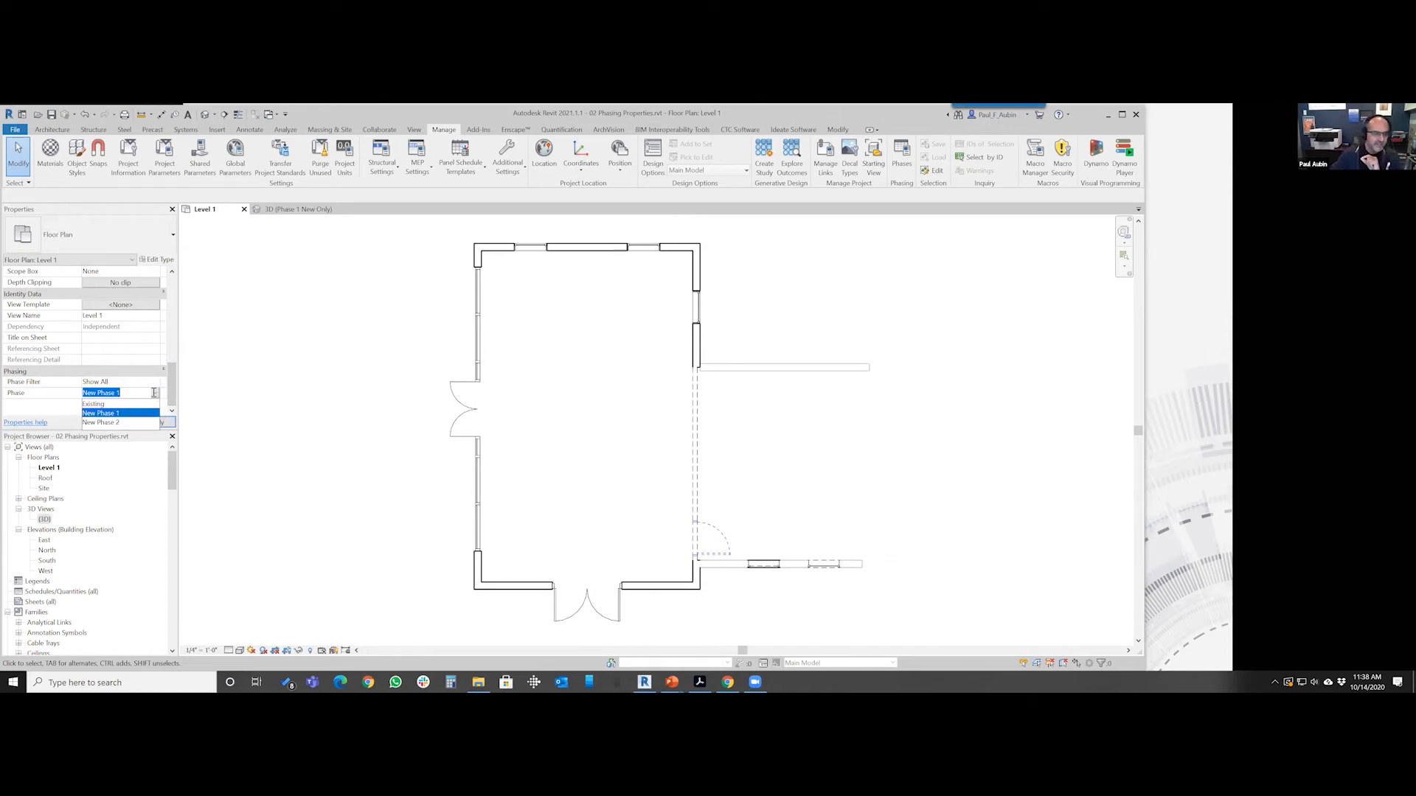
pyautogui.click(93, 403)
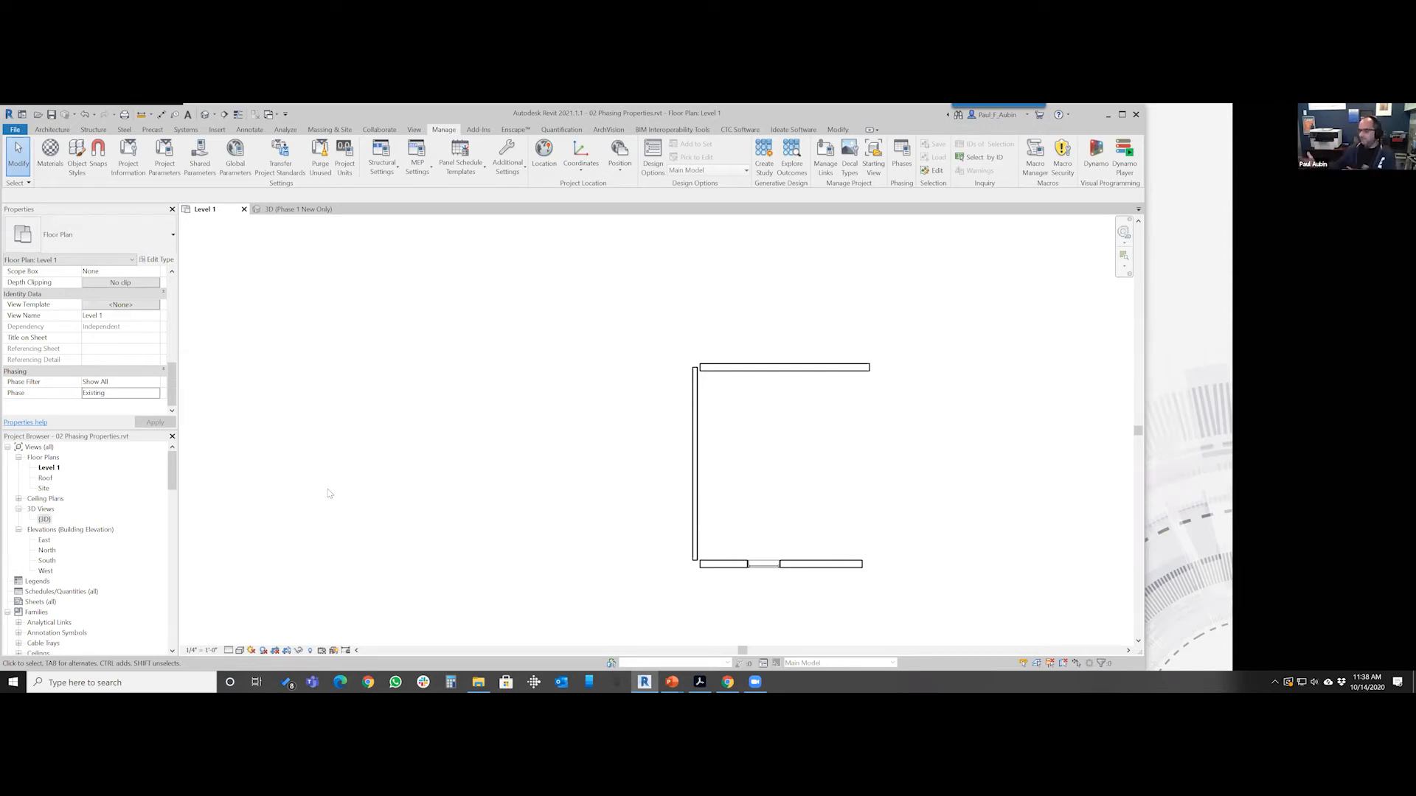
pyautogui.click(129, 393)
pyautogui.click(120, 421)
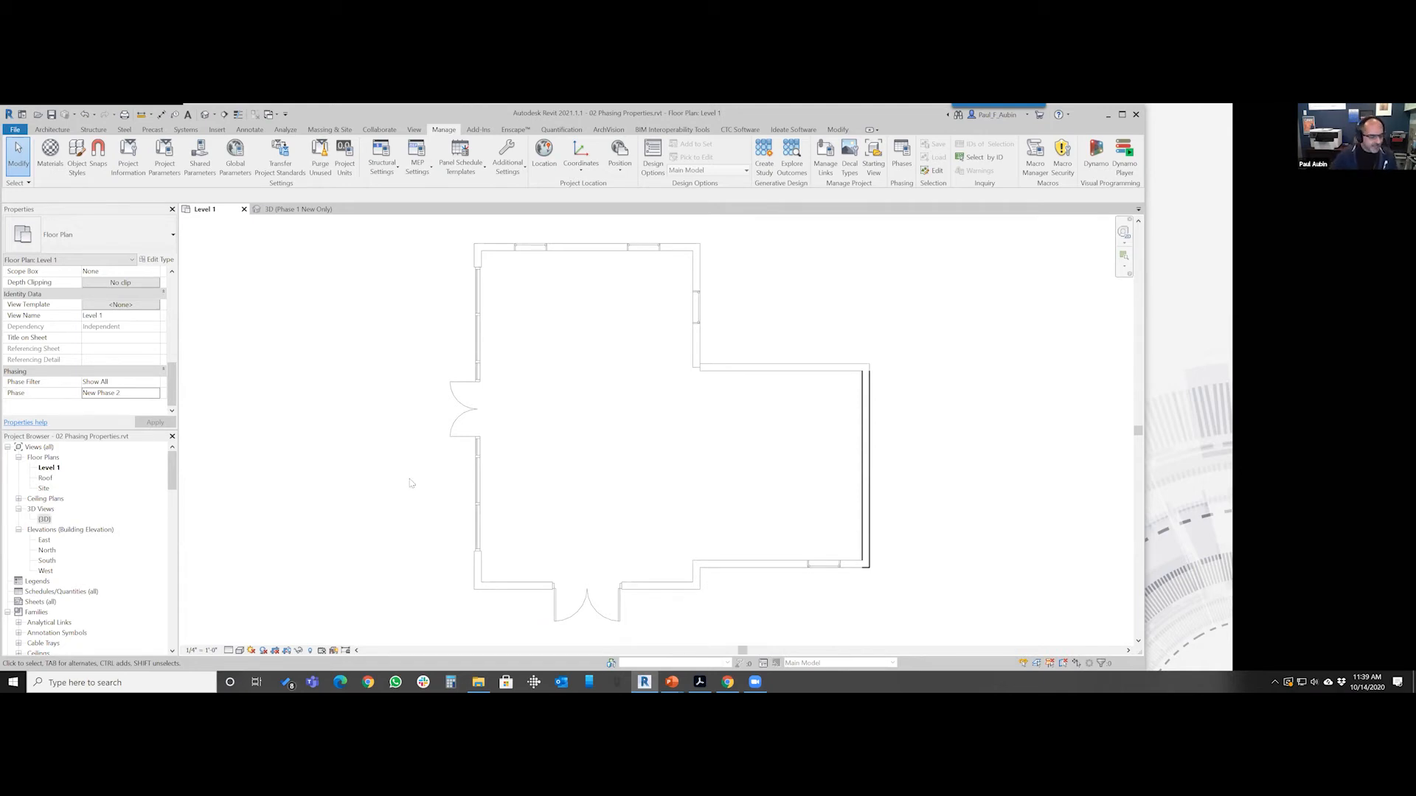
pyautogui.click(155, 393)
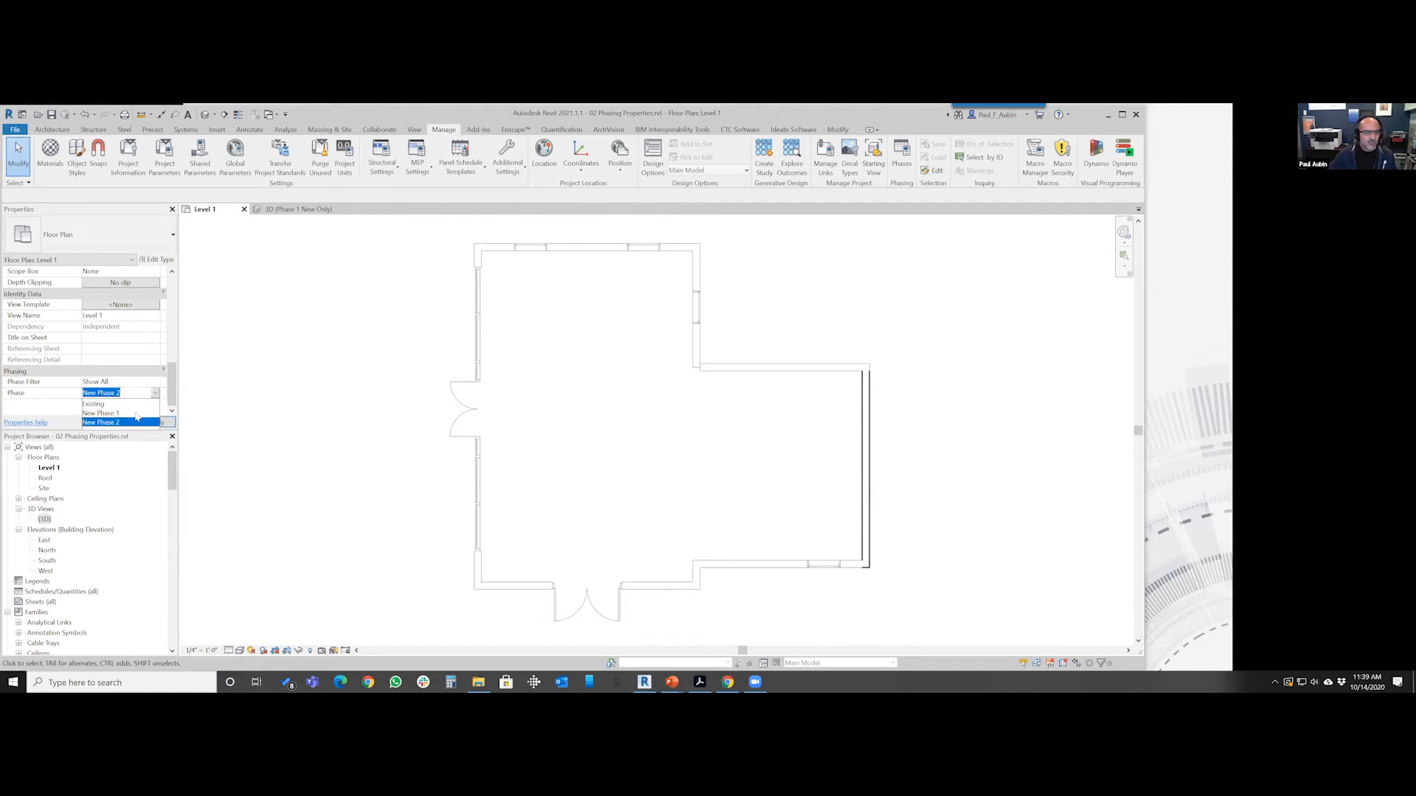
pyautogui.click(133, 415)
# Create two plain duplicates of the Level 1 floor plan view, without detailing
pyautogui.rightClick(51, 468)
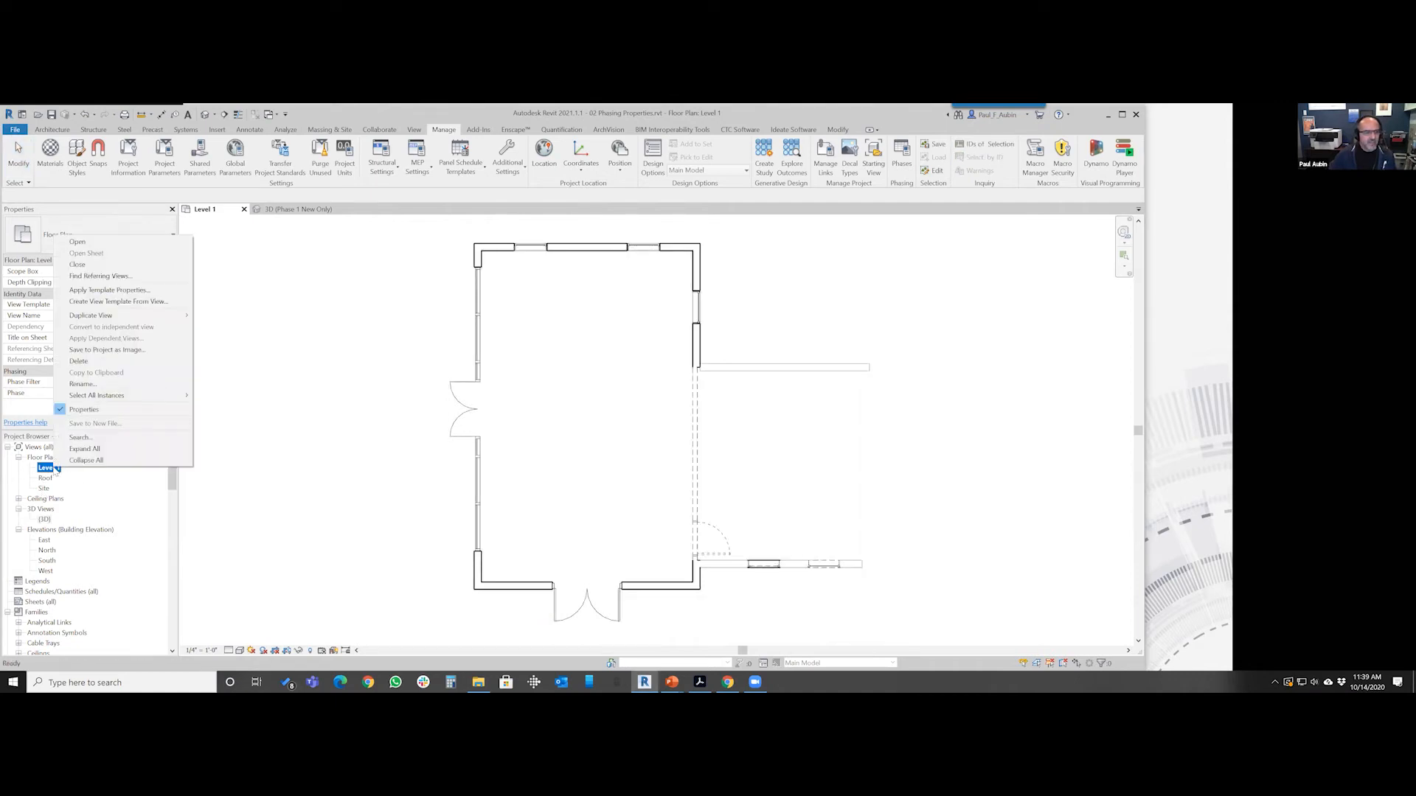
pyautogui.moveTo(158, 324)
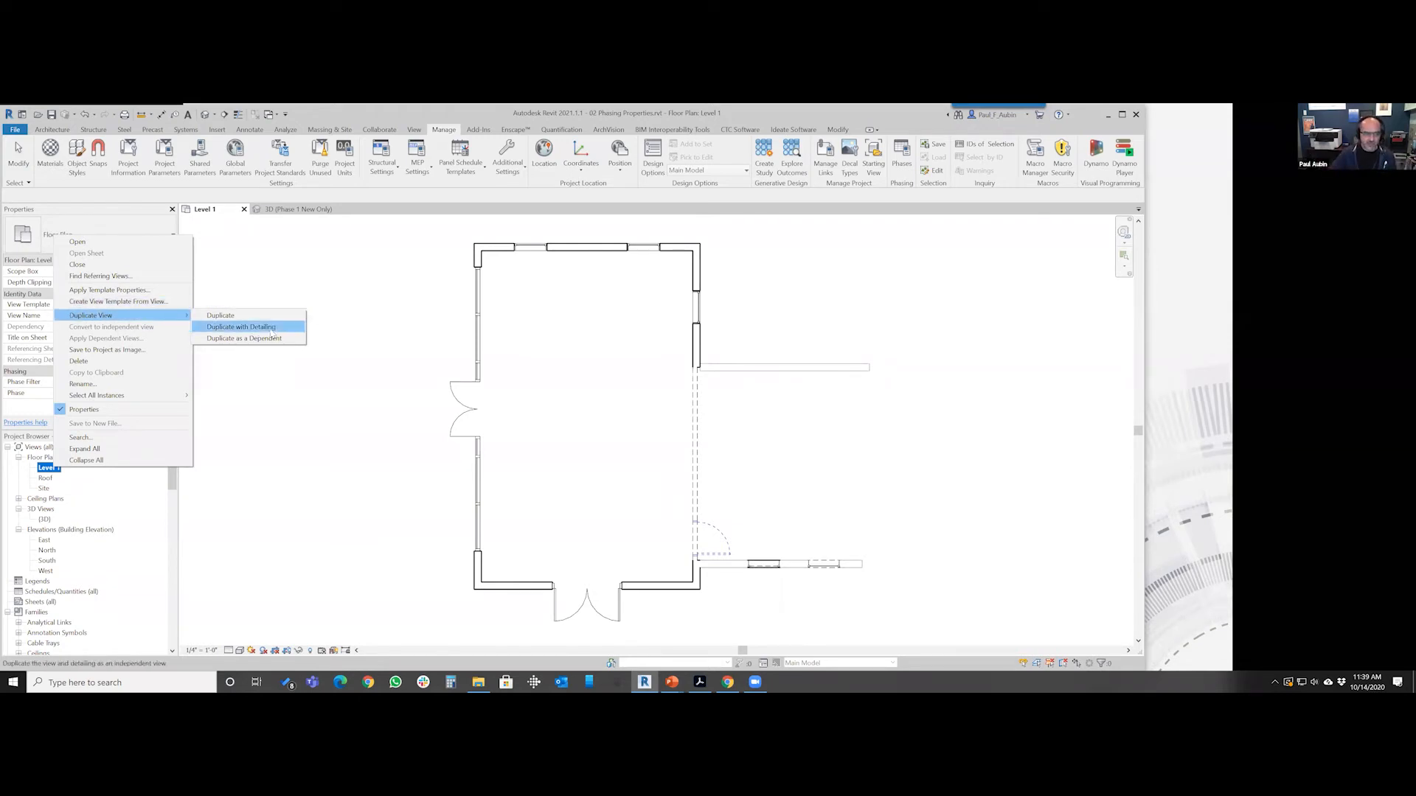
pyautogui.click(222, 315)
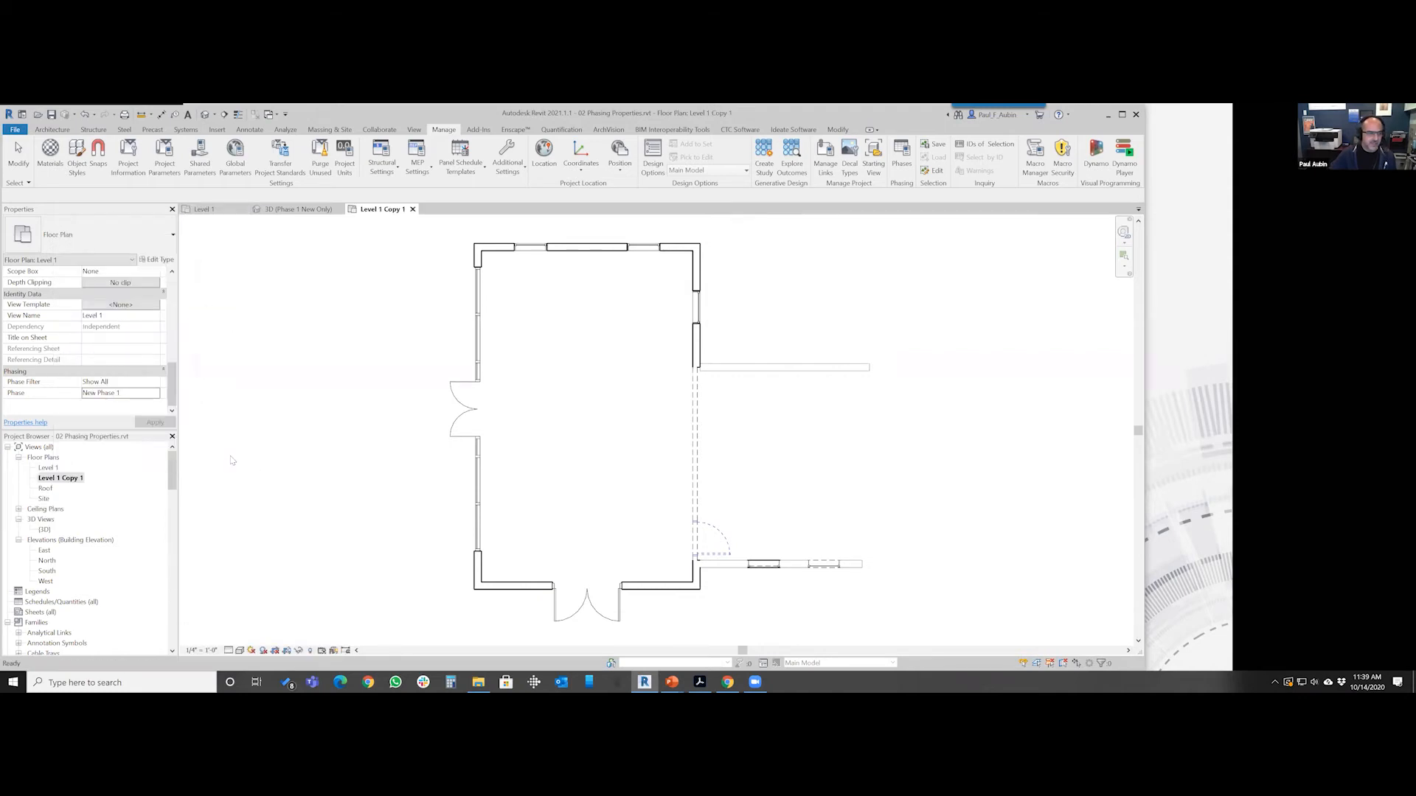
pyautogui.rightClick(49, 468)
pyautogui.moveTo(147, 316)
pyautogui.click(221, 316)
# Rename the original Level 1 floor plan as Existing Level 1, without renaming the corresponding level and views
pyautogui.rightClick(53, 468)
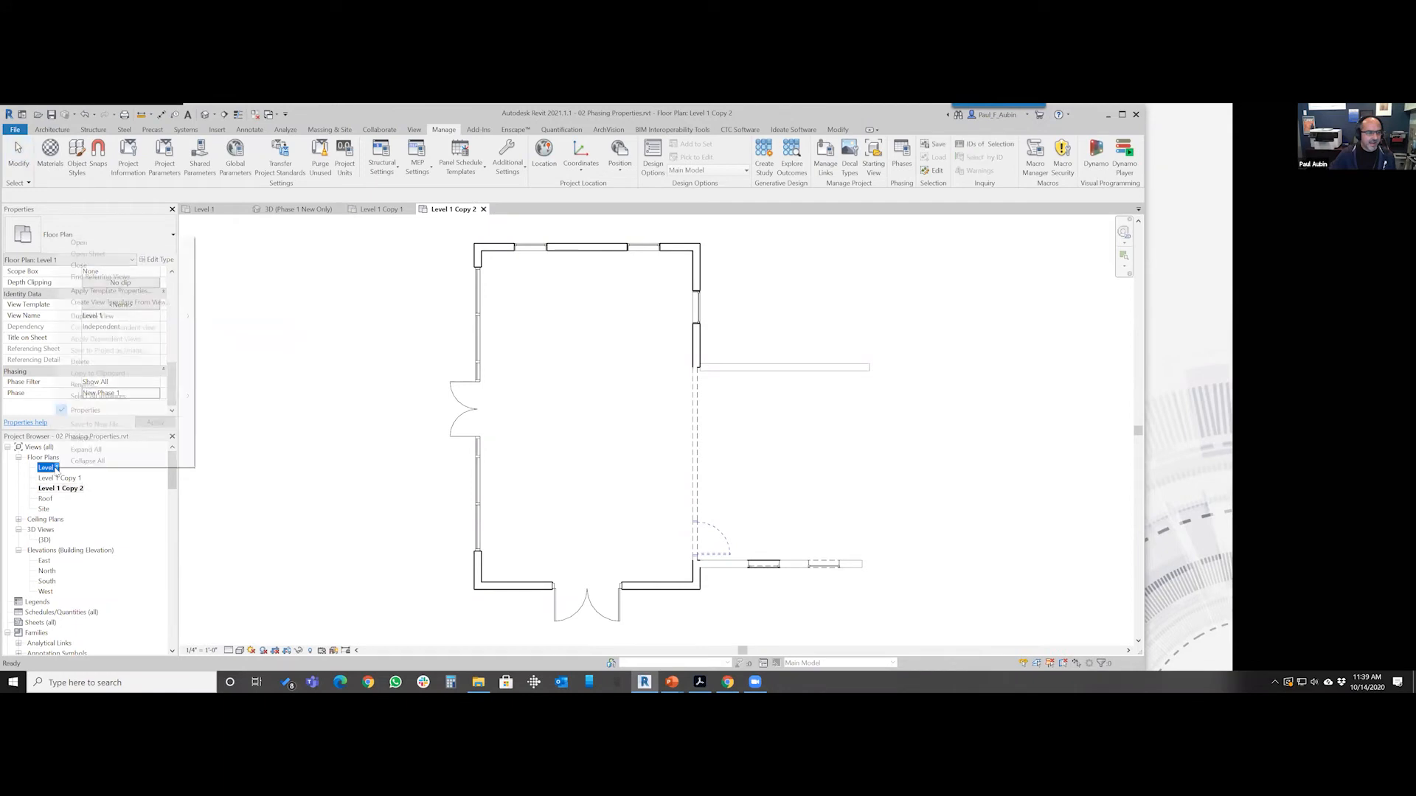
pyautogui.click(99, 384)
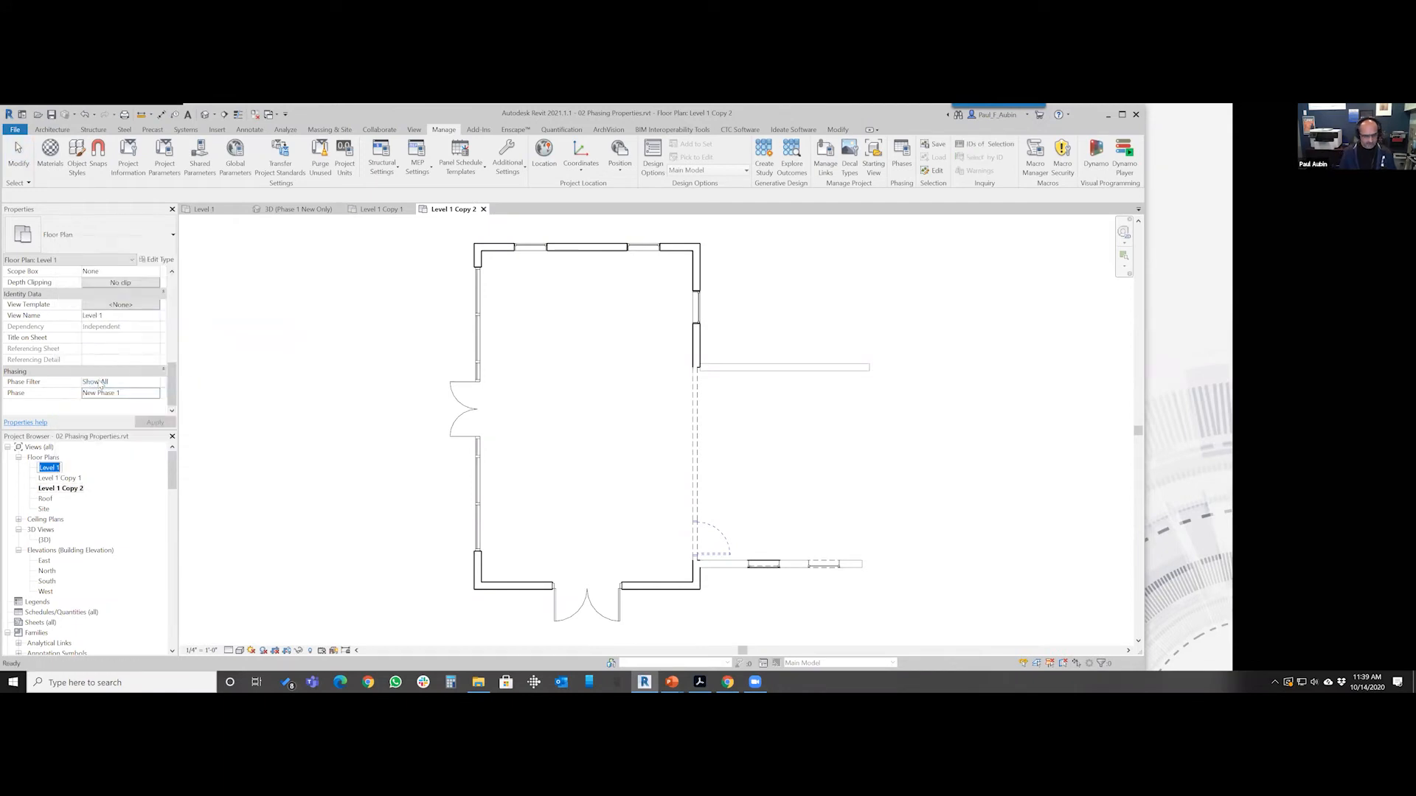
pyautogui.write('Existing Level')
pyautogui.press('Return')
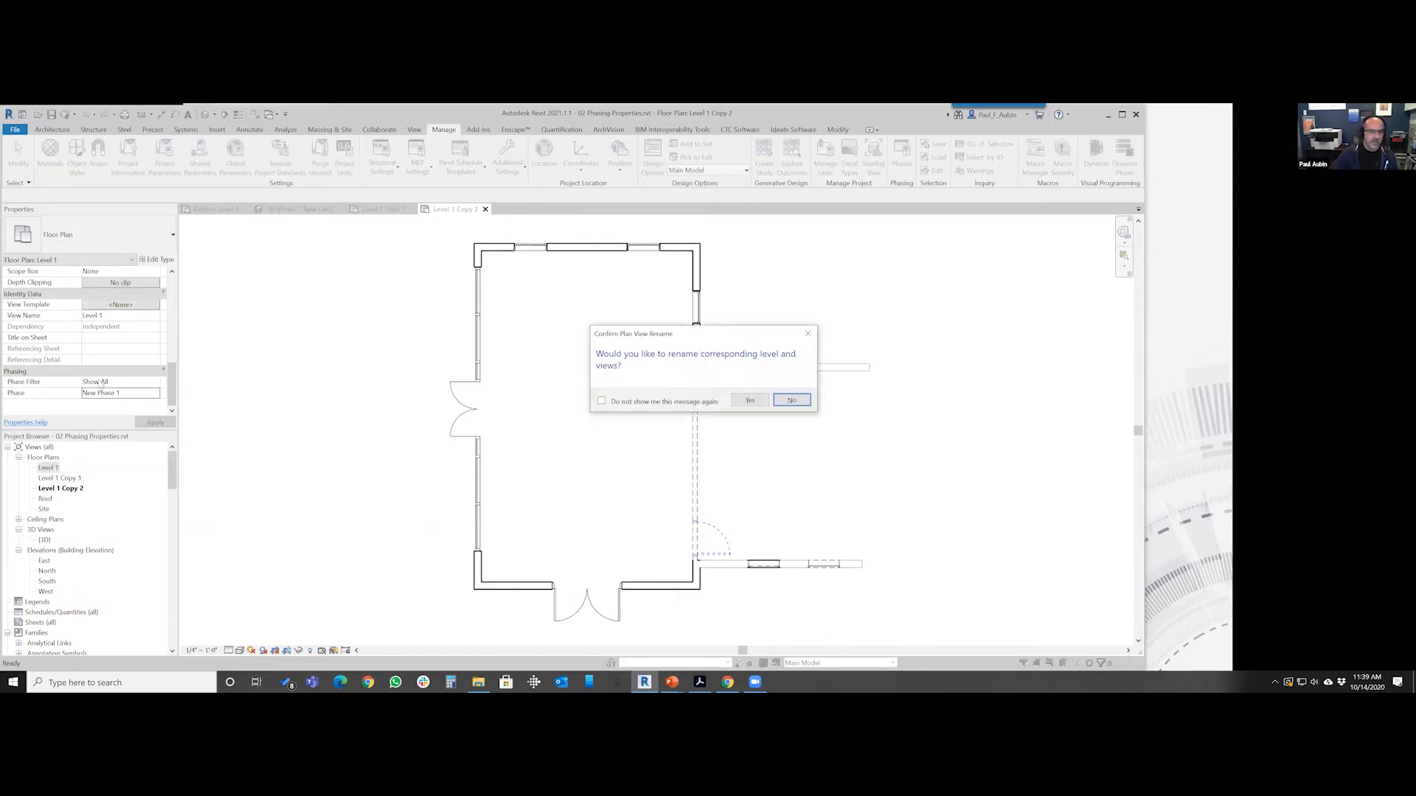
pyautogui.click(788, 400)
# Rename the Level 1 Copy 1 floor plan as New Phase 1 LVL 1
pyautogui.click(51, 478)
pyautogui.rightClick(52, 478)
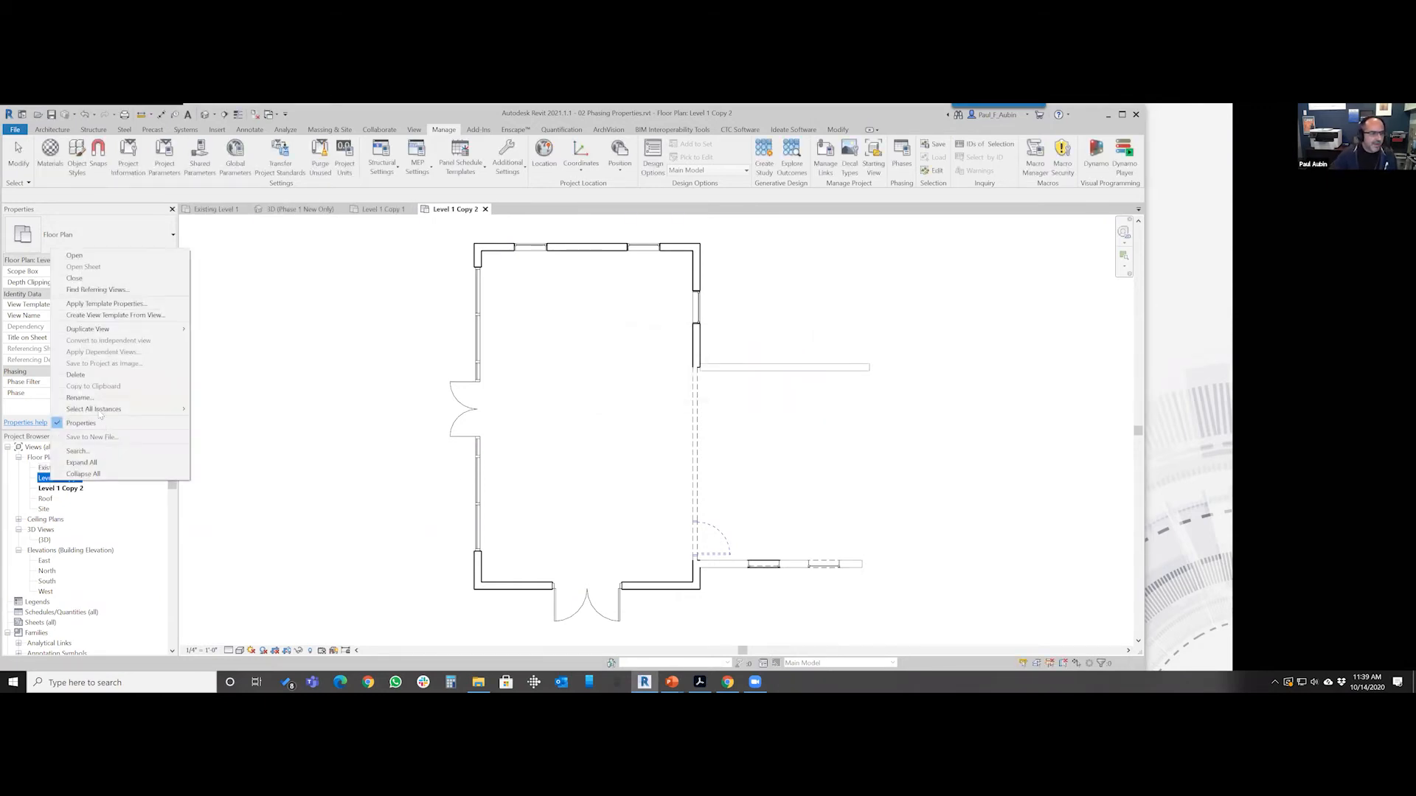
pyautogui.click(85, 398)
pyautogui.write('New Phase')
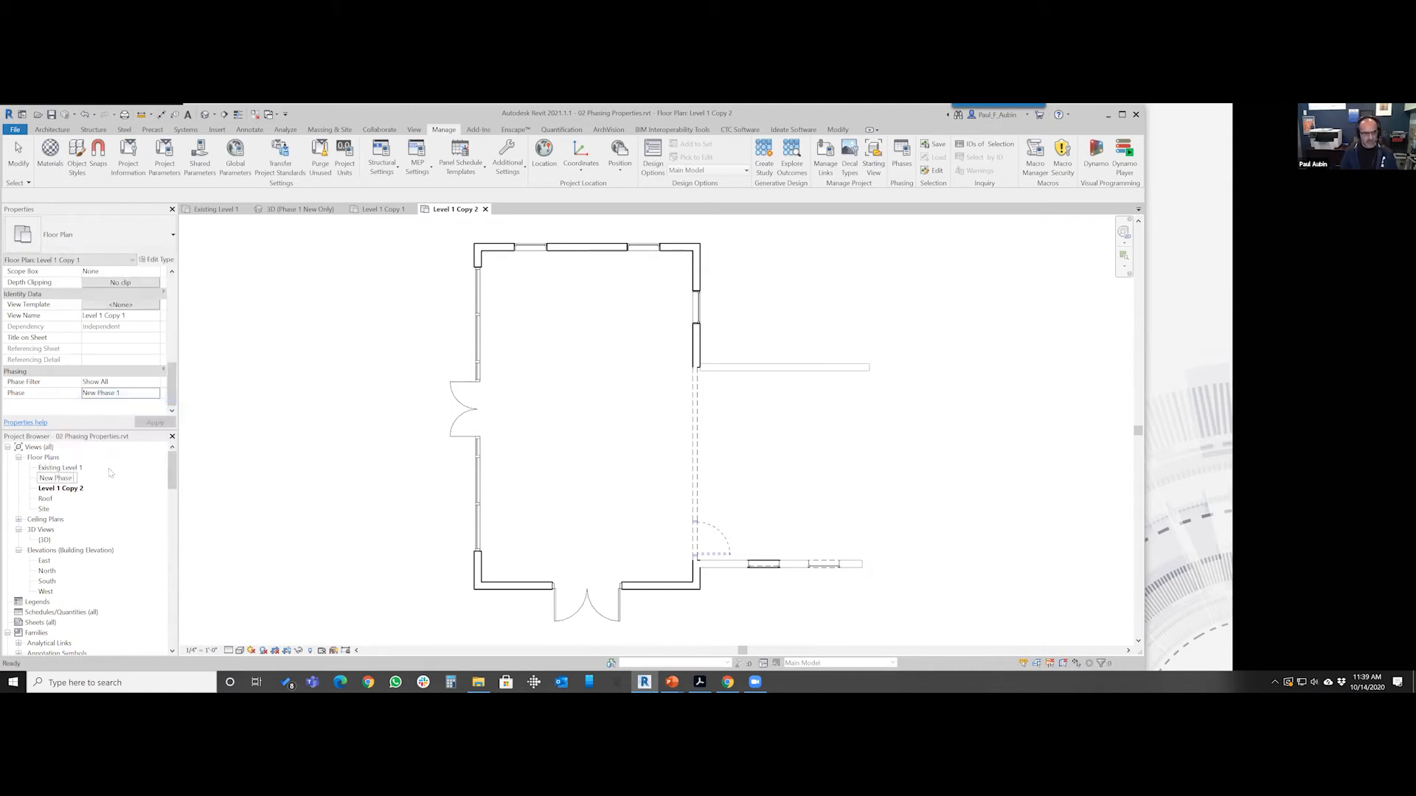
pyautogui.write(' 1 LVL 1')
pyautogui.press('Return')
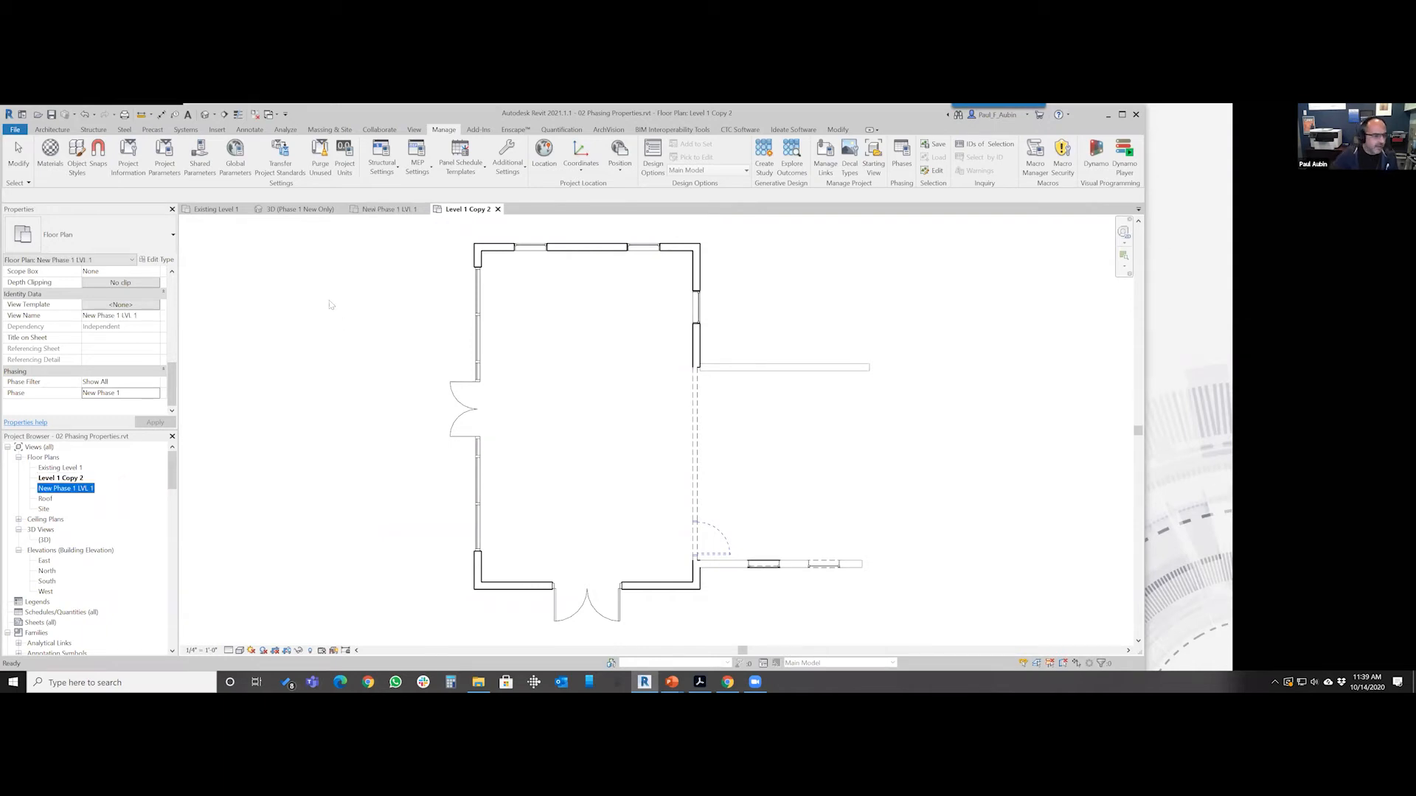
# Rename the Level 1 Copy 2 floor plan as New Phase 2 LVL 1
pyautogui.click(66, 490)
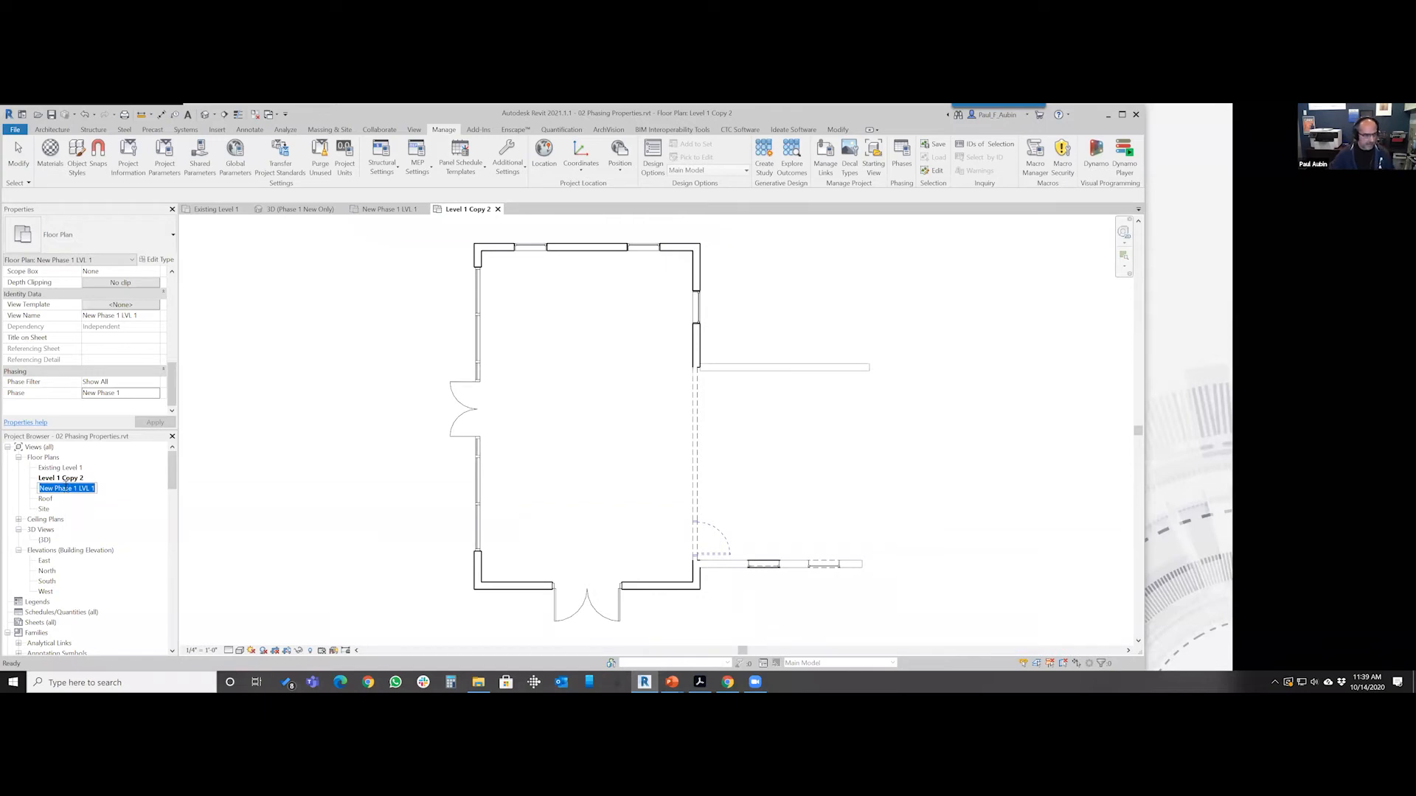
pyautogui.click(66, 480)
pyautogui.click(67, 480)
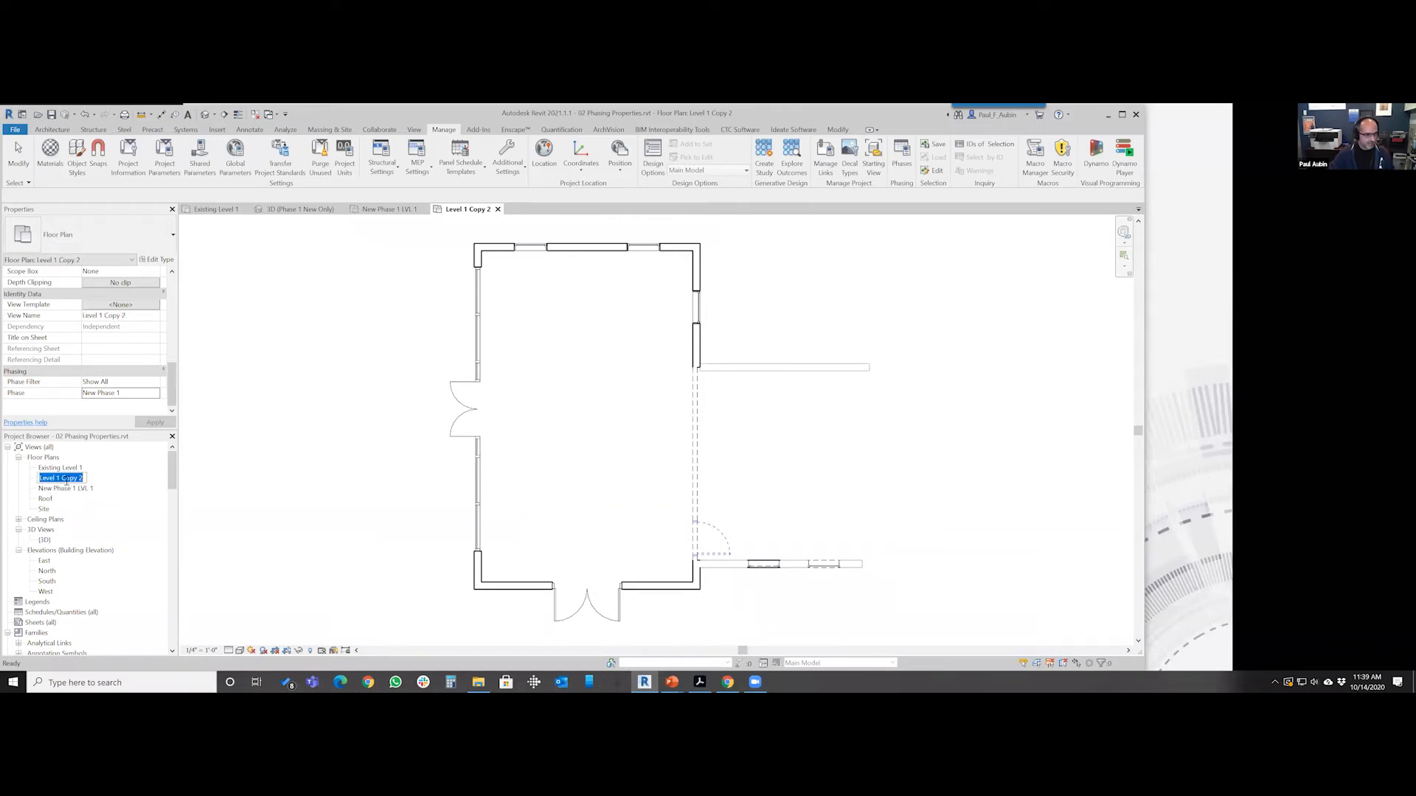
pyautogui.hotkey('ctrl', 'v')
pyautogui.doubleClick(75, 479)
pyautogui.write('2')
pyautogui.press('Return')
pyautogui.click(283, 490)
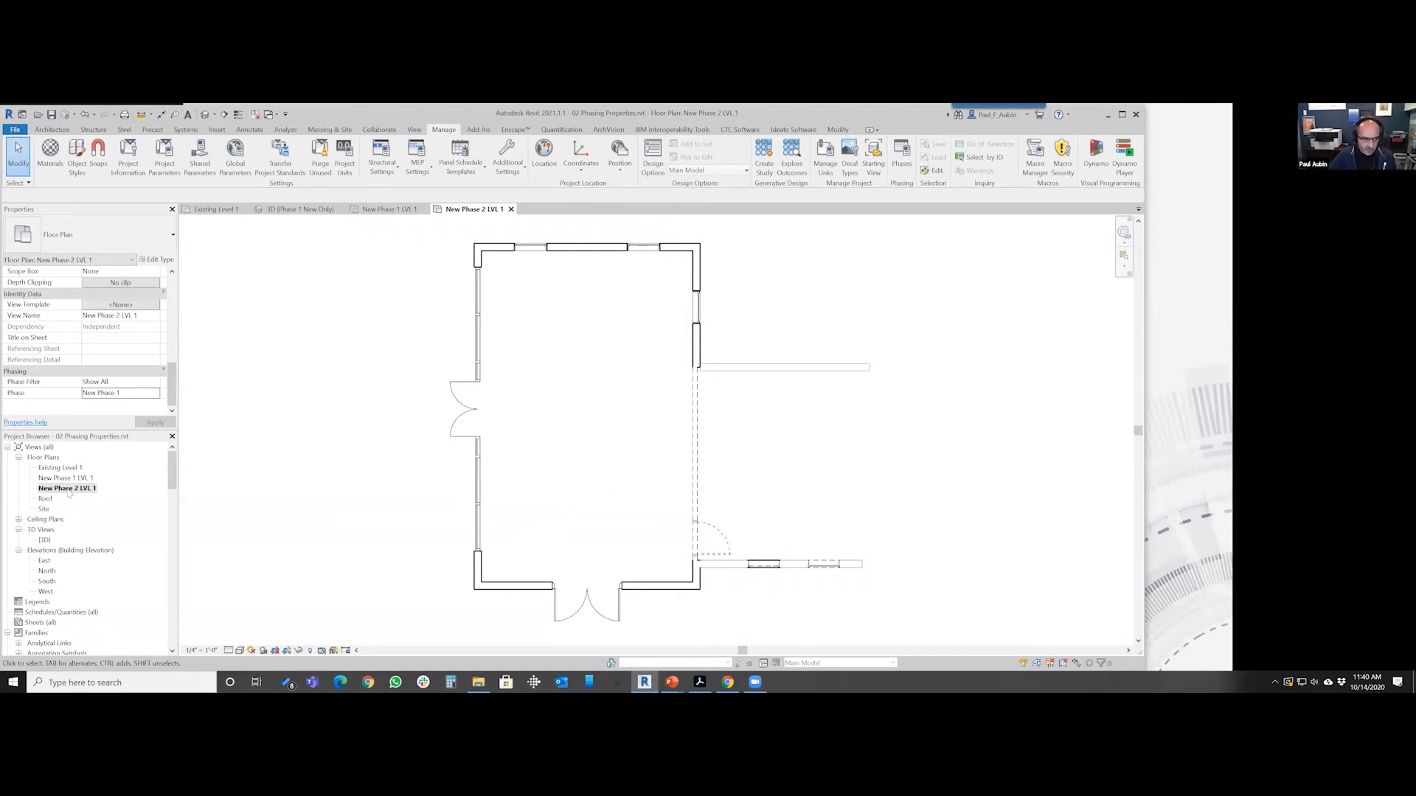
# Set the phase of the New Phase 2 LVL 1 plan to New Phase 2 and of the Existing Level 1 plan to Existing
pyautogui.click(156, 398)
pyautogui.click(118, 426)
pyautogui.click(73, 469)
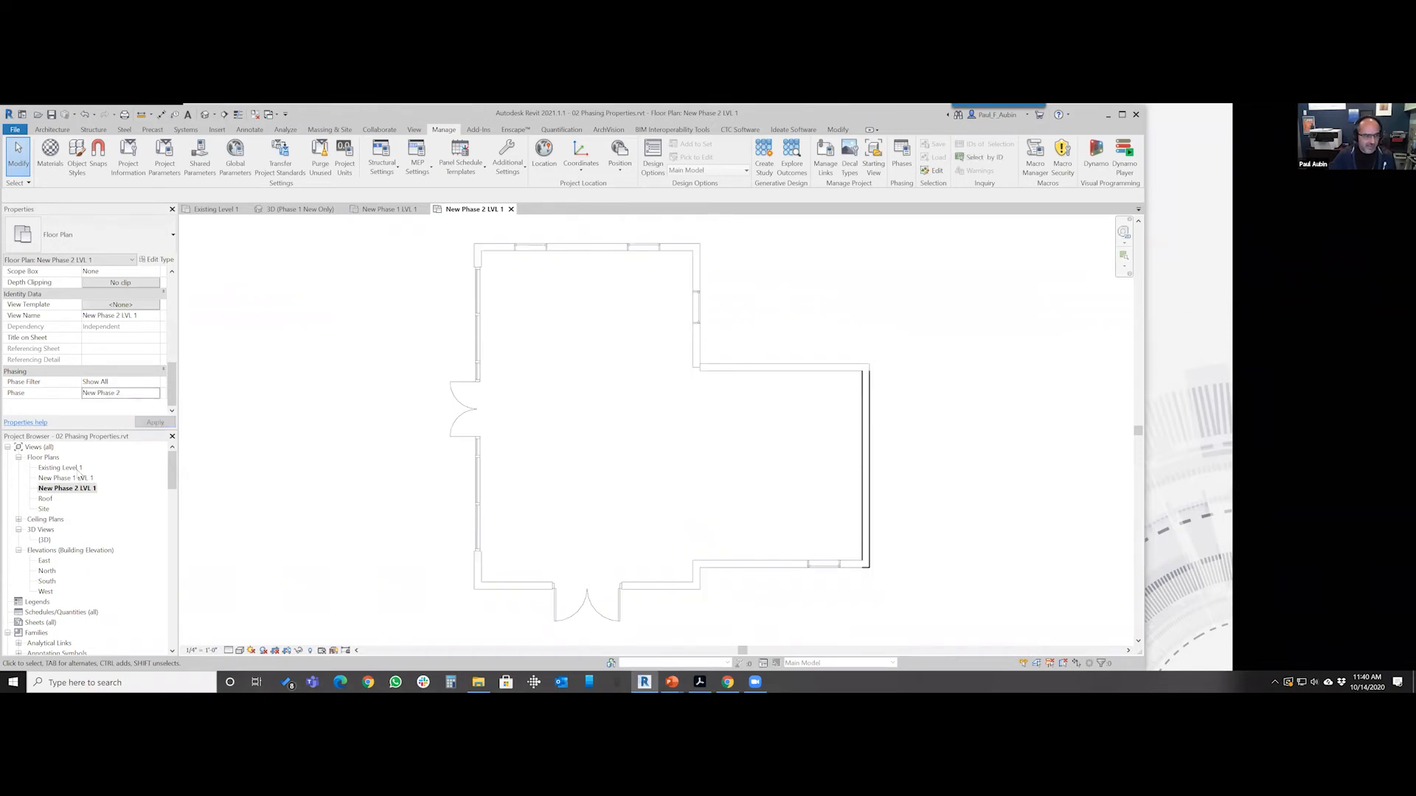
pyautogui.click(156, 394)
pyautogui.click(93, 404)
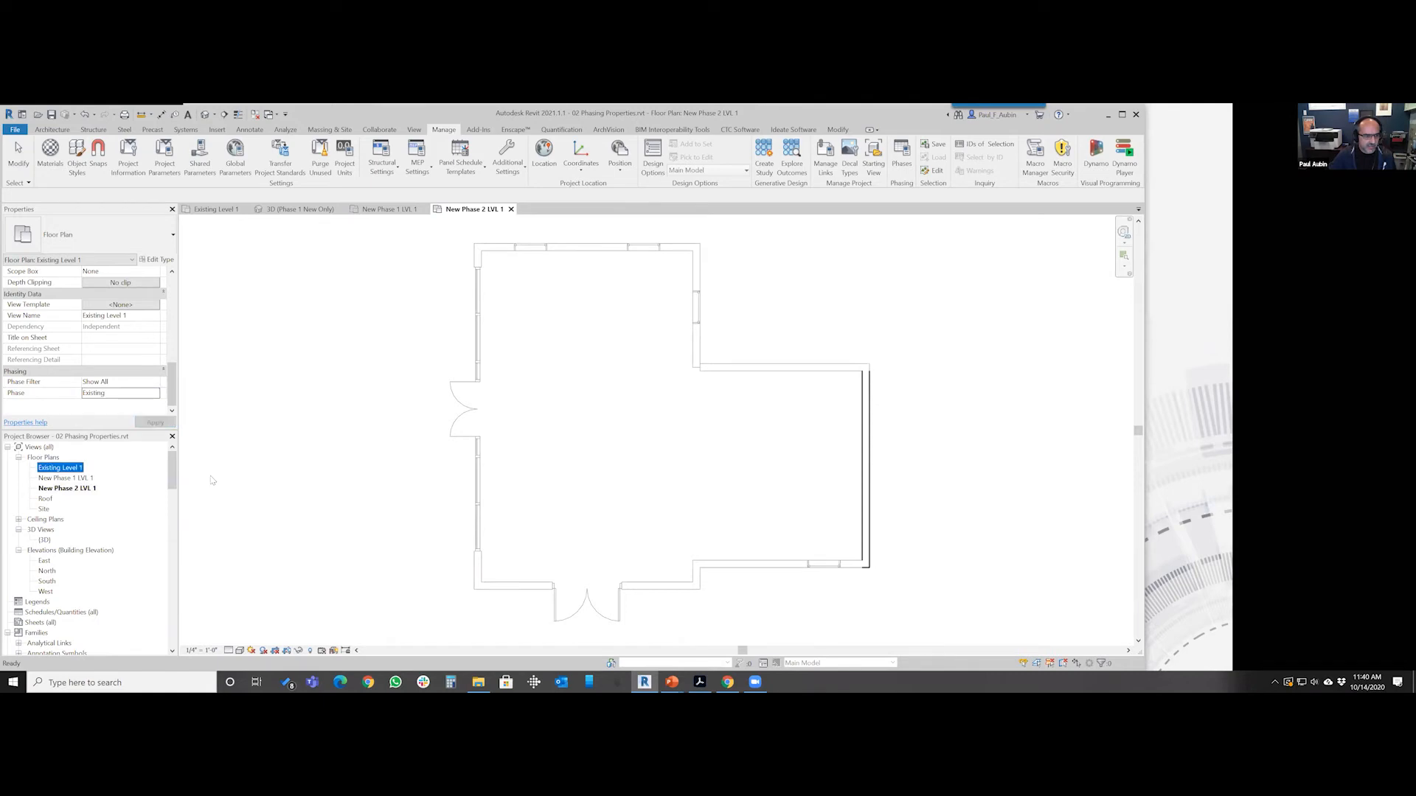
pyautogui.click(330, 321)
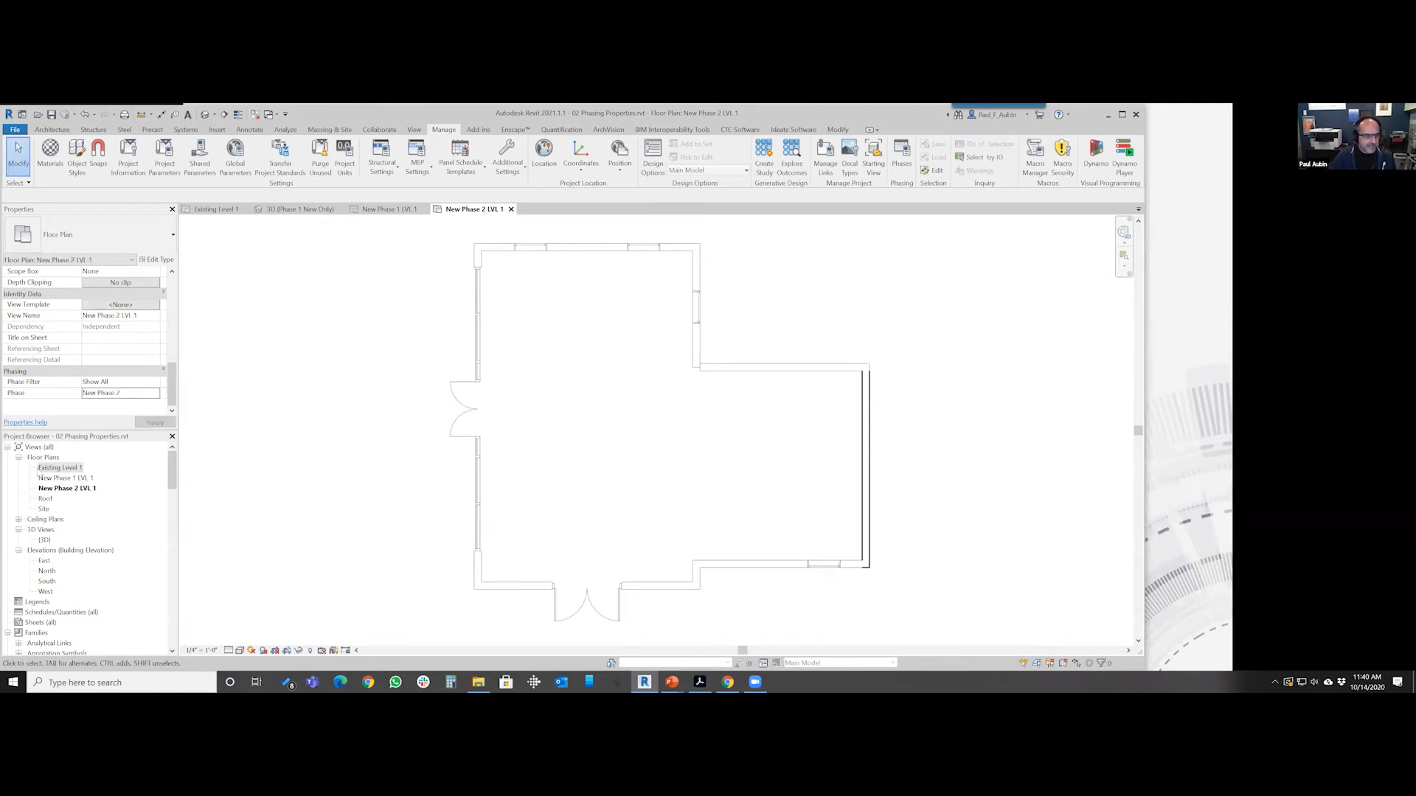
# Compare the Existing Level 1, New Phase 1 LVL 1 and New Phase 2 LVL 1 floor plans, ending on New Phase 1 LVL 1
pyautogui.doubleClick(45, 469)
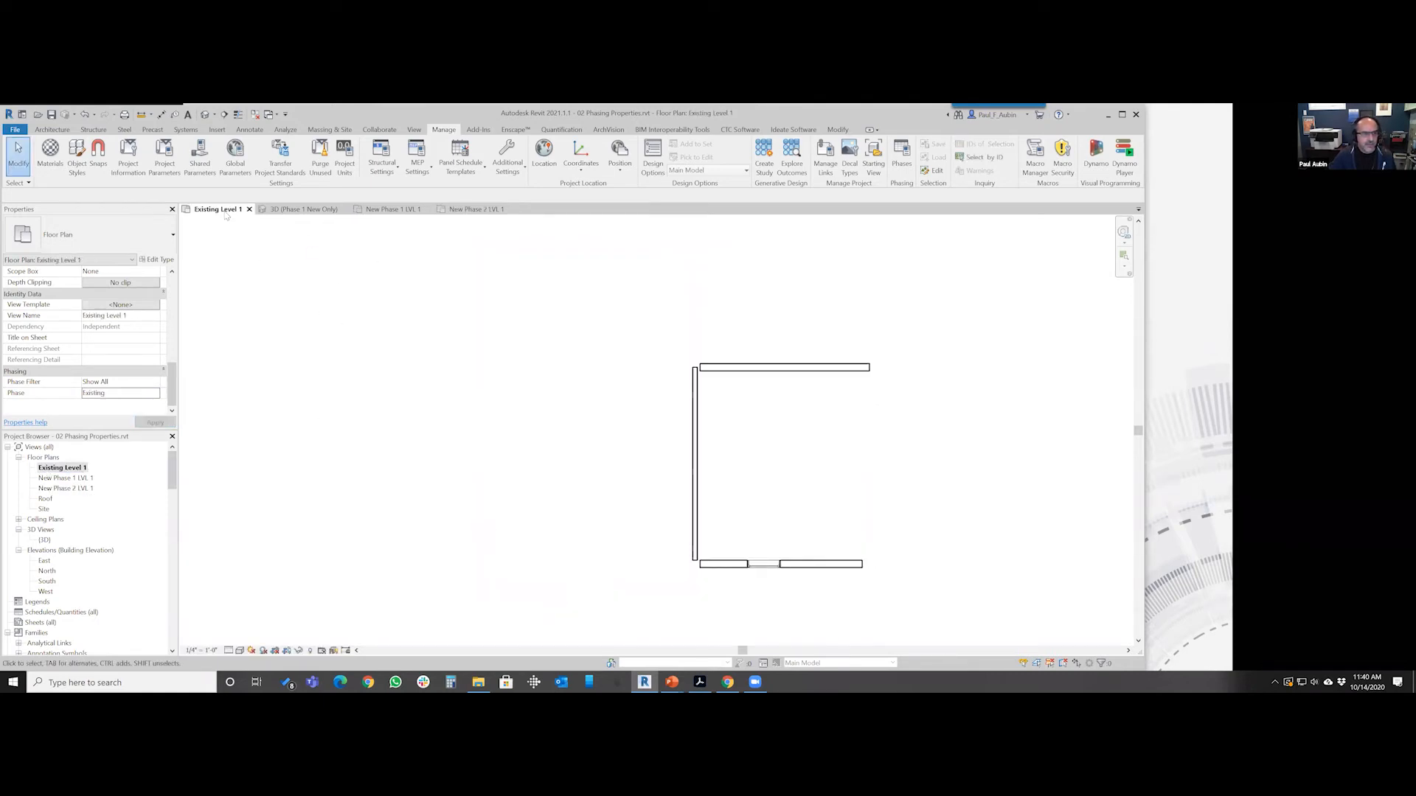
pyautogui.click(393, 209)
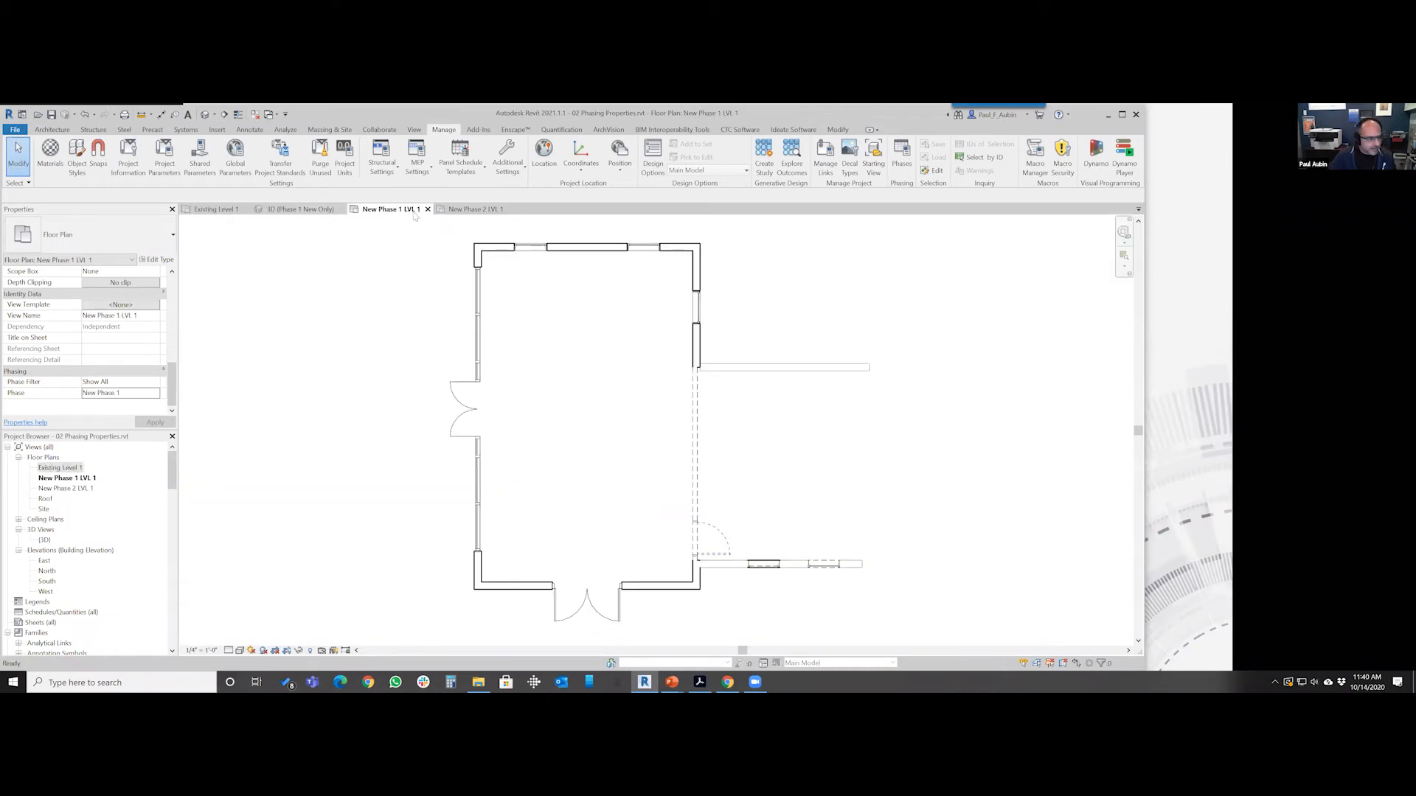
pyautogui.click(458, 210)
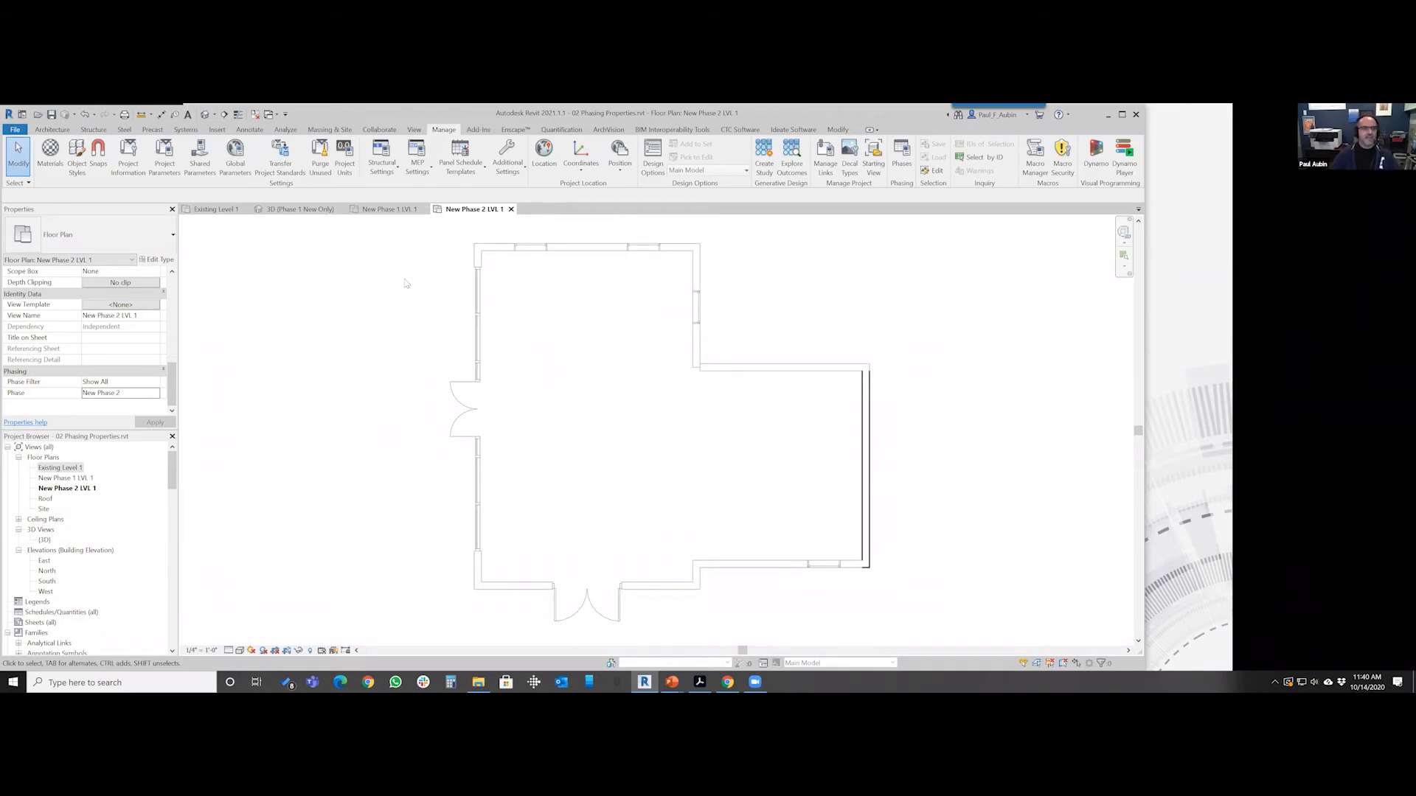
pyautogui.click(383, 211)
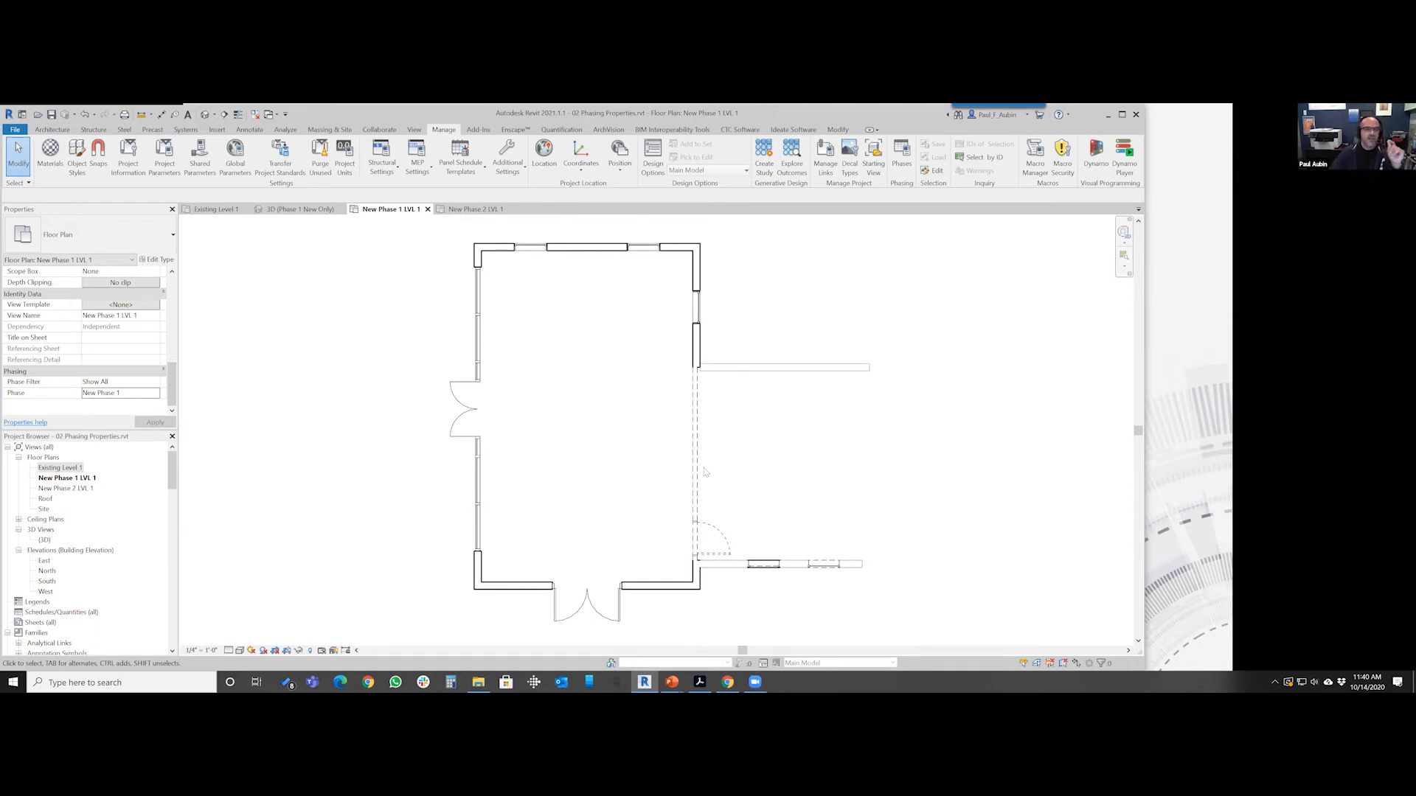
# Check which phase filters are available for the New Phase 1 LVL 1 view, keeping Show All
pyautogui.click(138, 381)
pyautogui.click(156, 382)
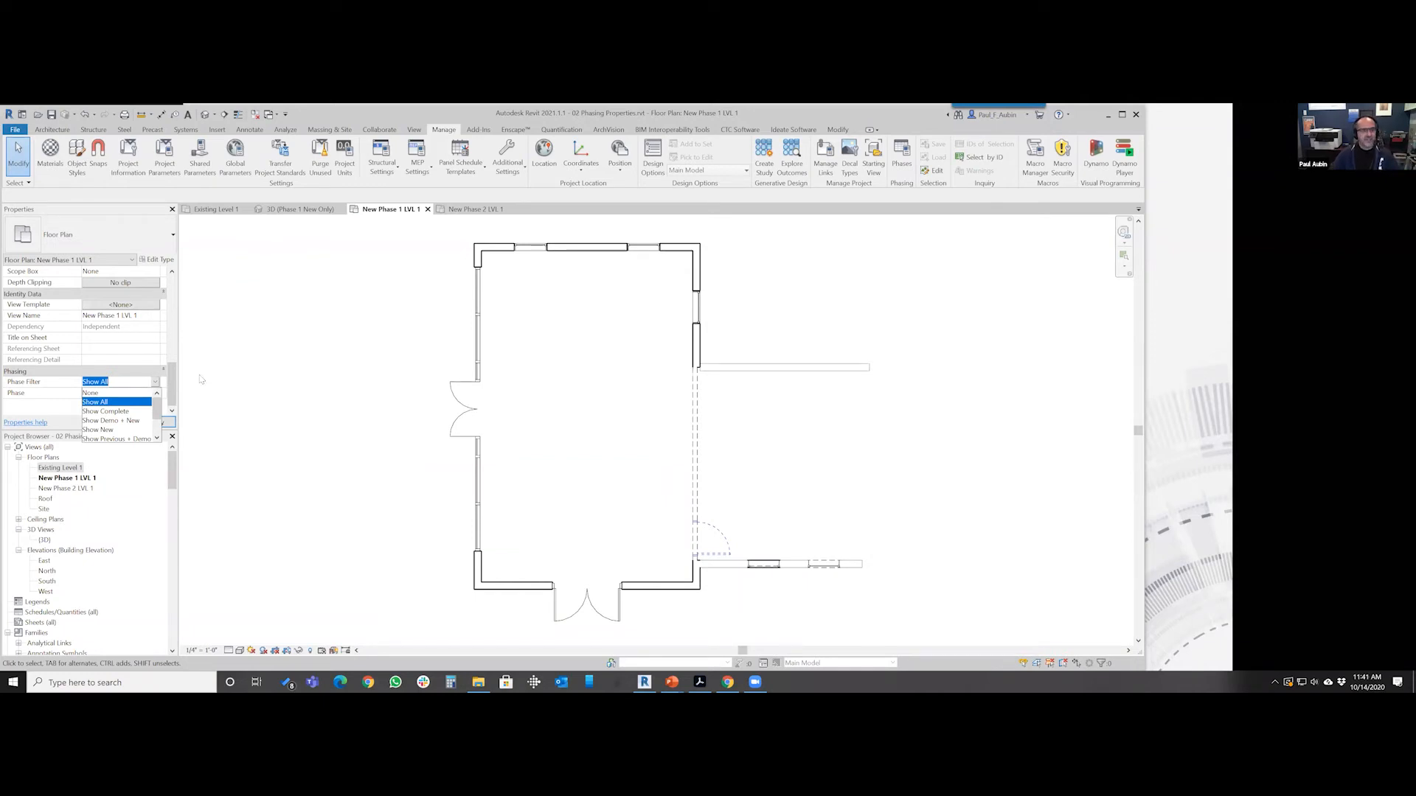
pyautogui.click(313, 343)
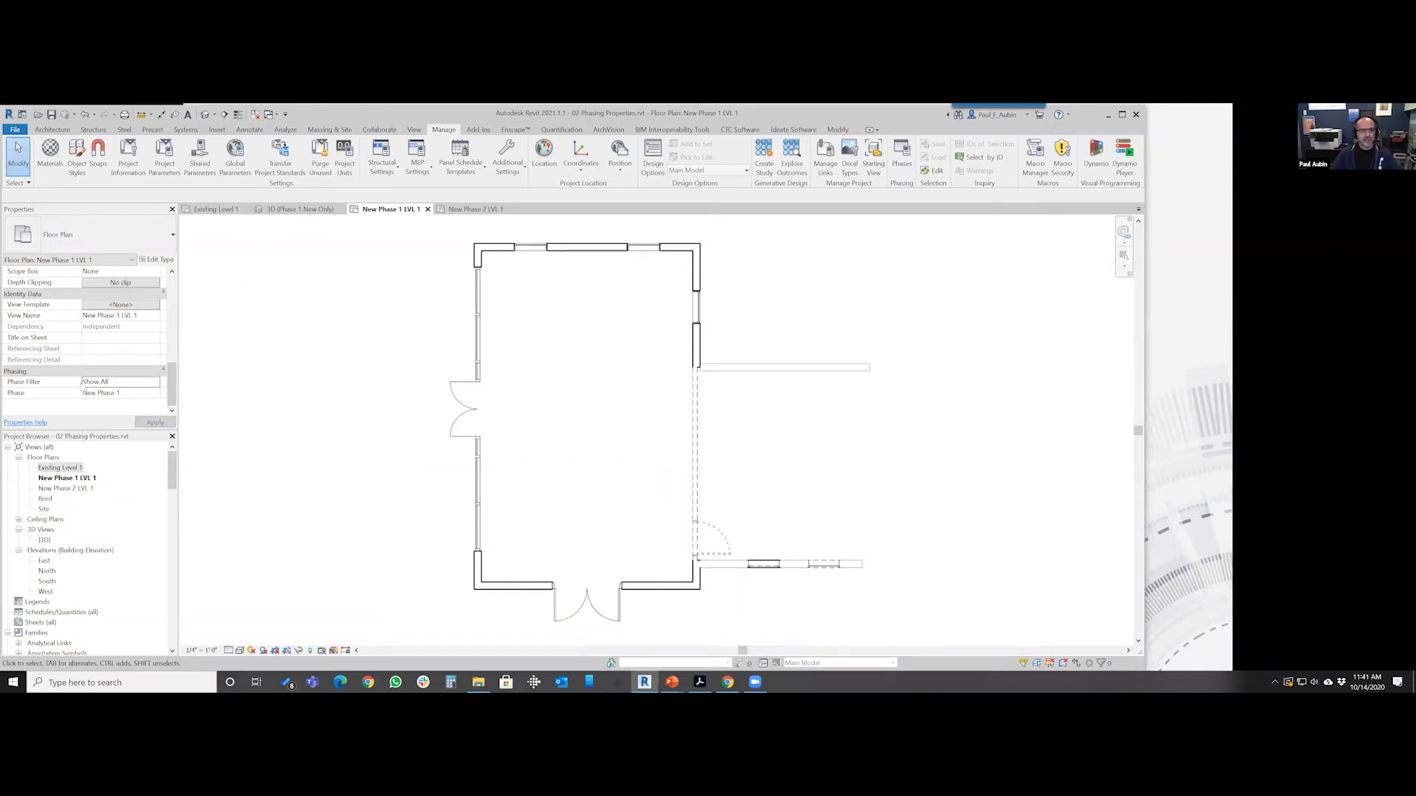
# Examine the project's phase filter definitions, including Show All and the display options for new elements in Show Previous + New
pyautogui.click(905, 174)
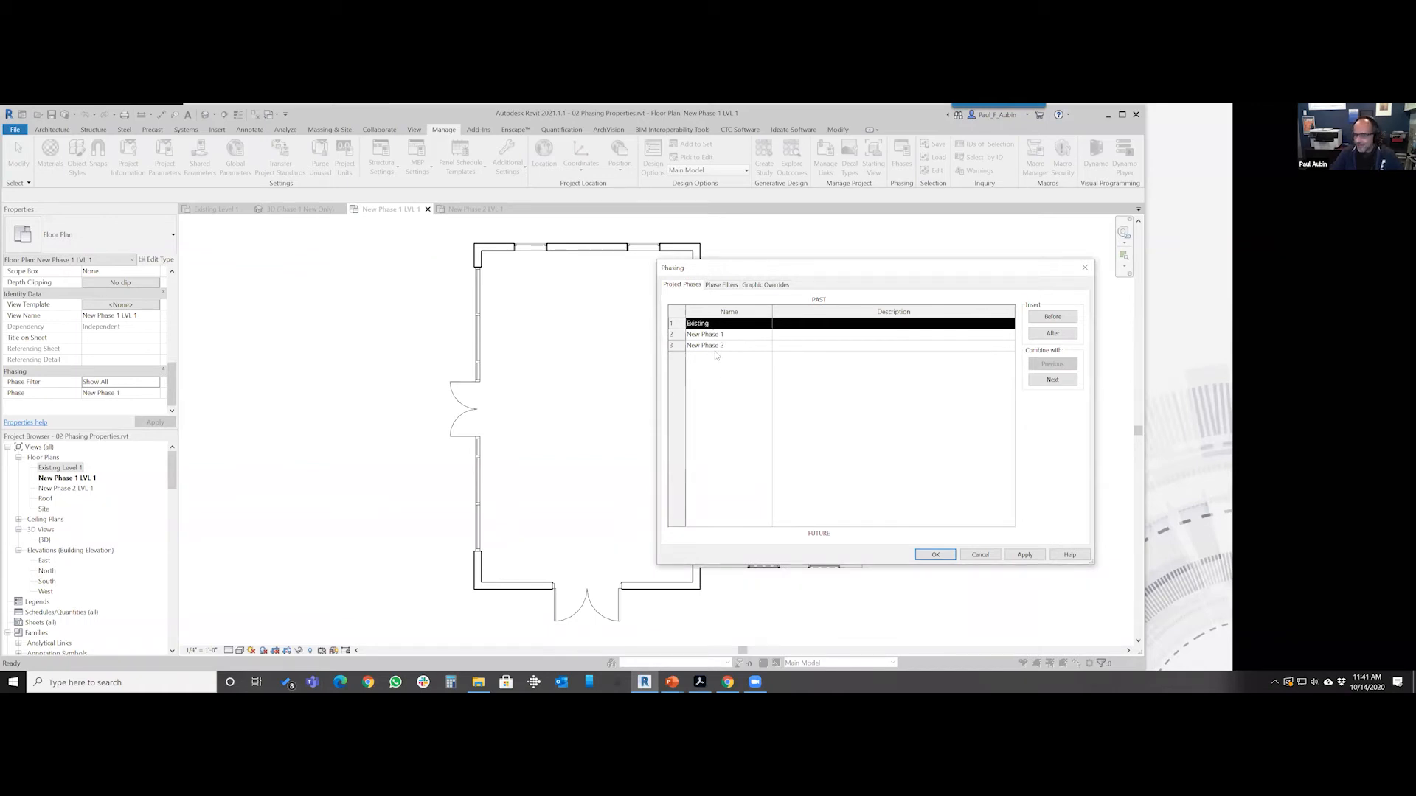
pyautogui.click(720, 286)
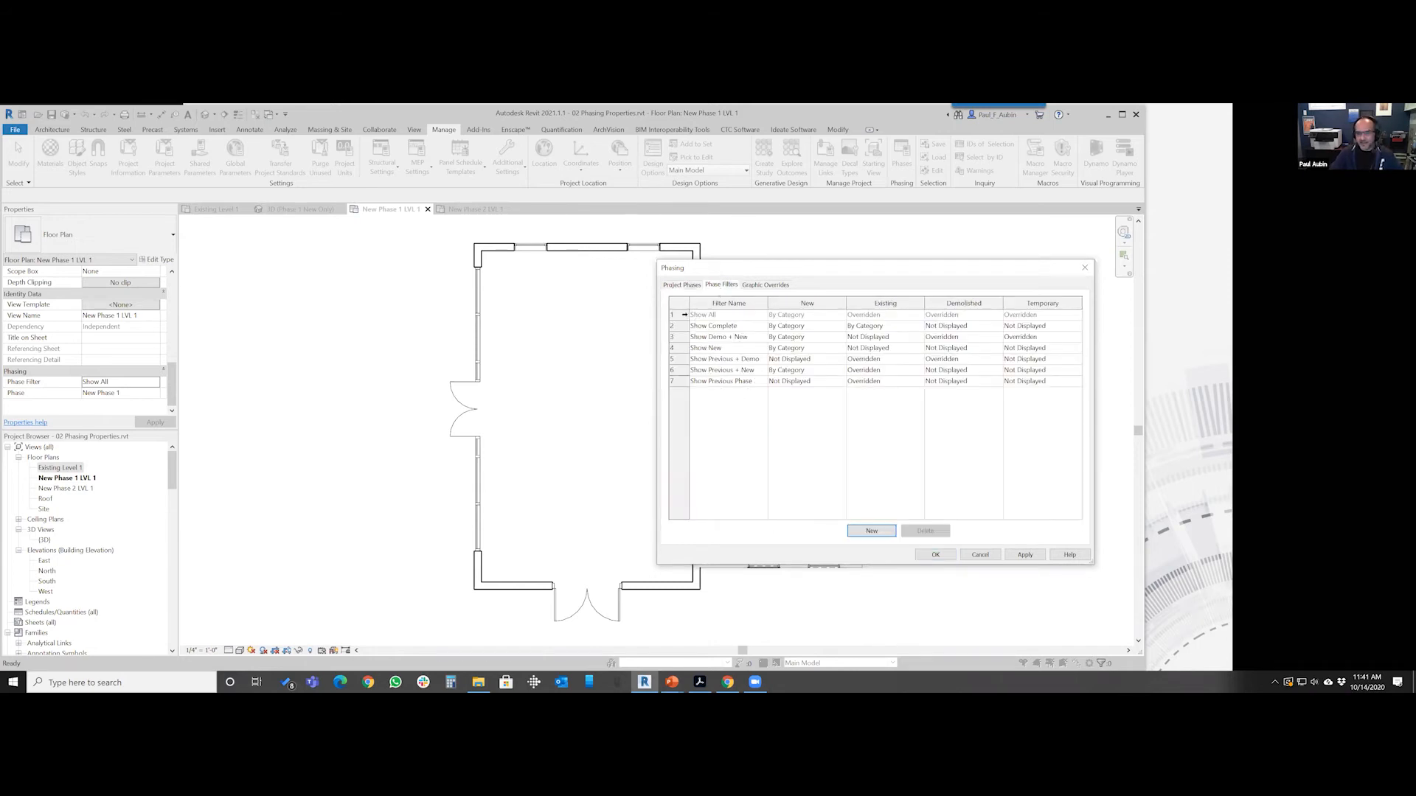
pyautogui.click(684, 315)
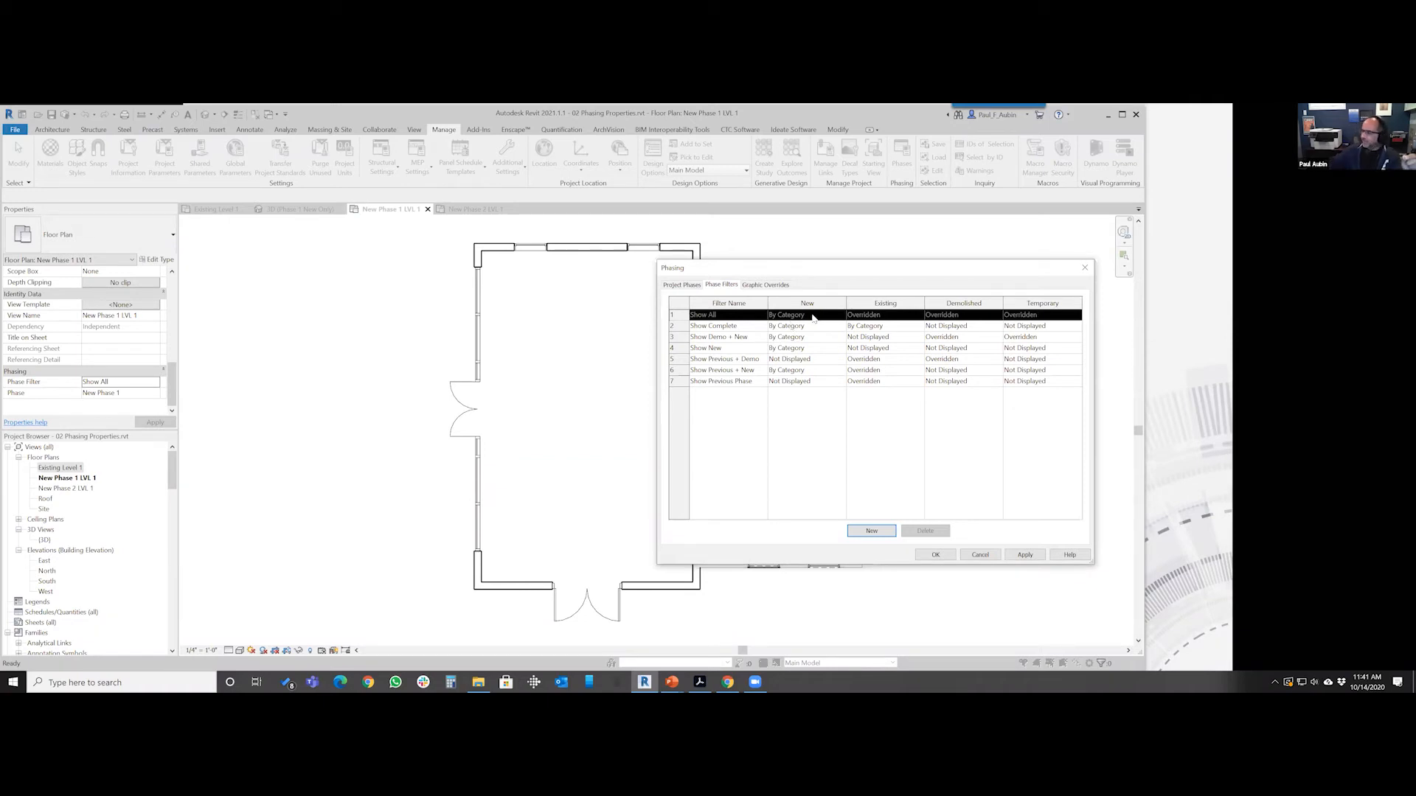
pyautogui.click(837, 370)
pyautogui.click(841, 371)
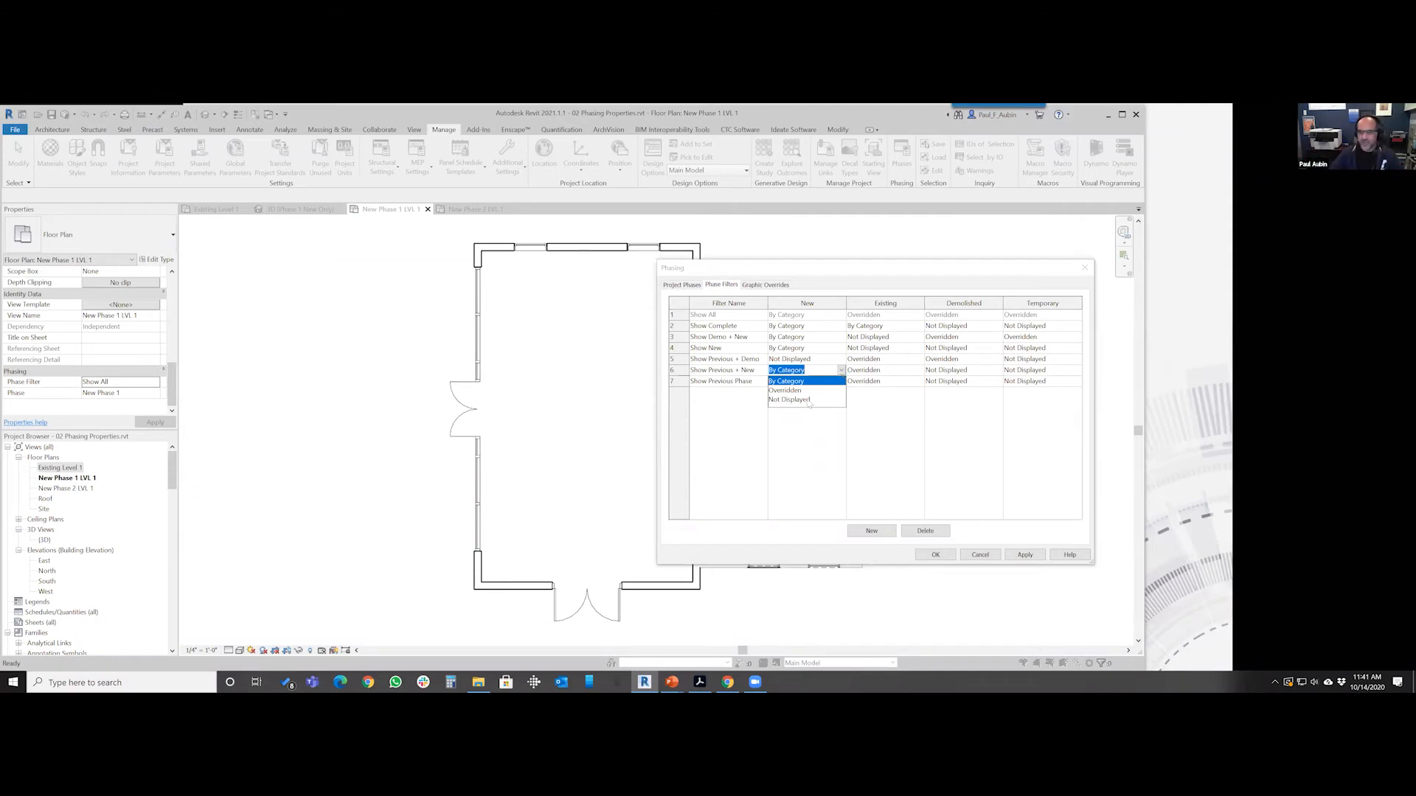
pyautogui.press('Escape')
pyautogui.press('Escape')
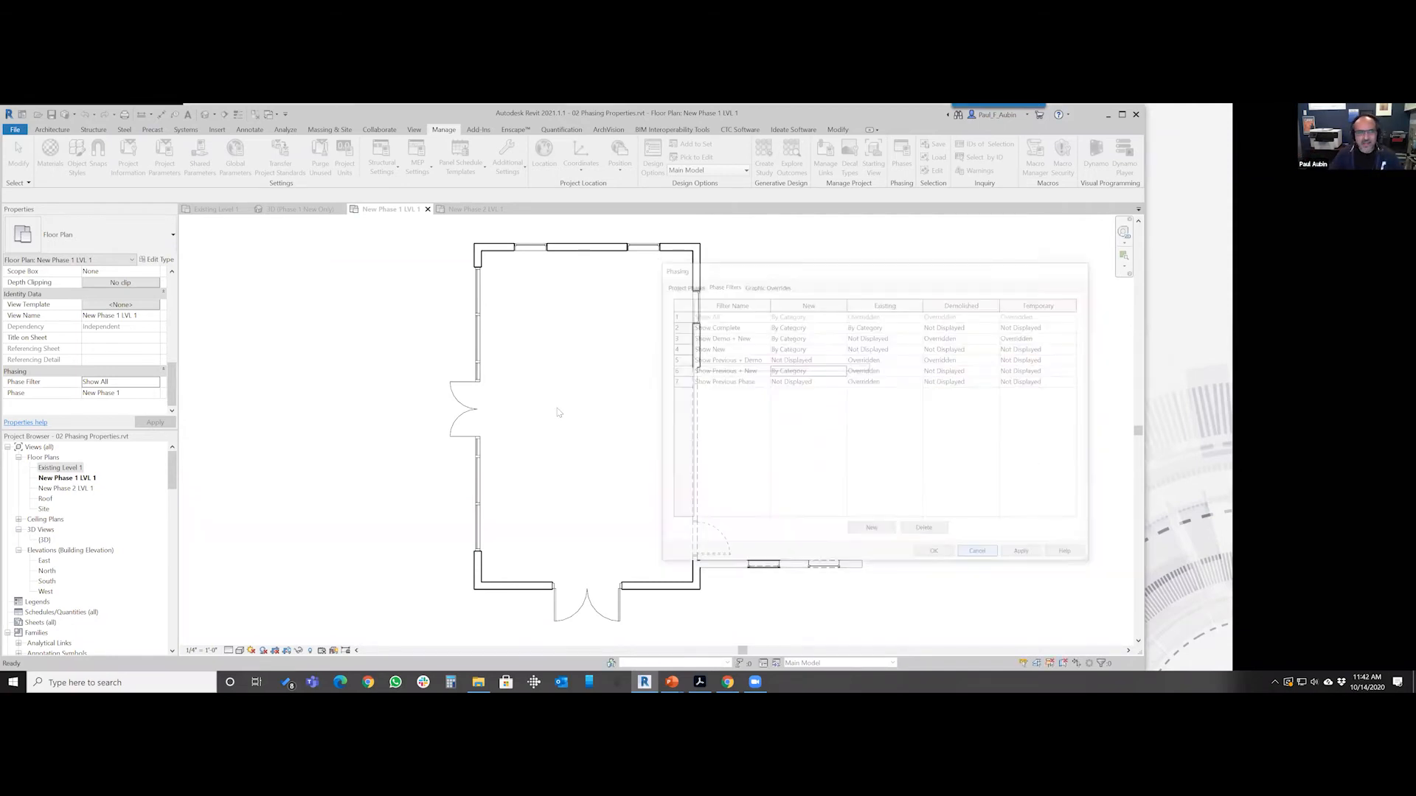
# Review the line weights, colors and patterns assigned to model categories in Object Styles, especially Walls, without changing anything
pyautogui.click(77, 159)
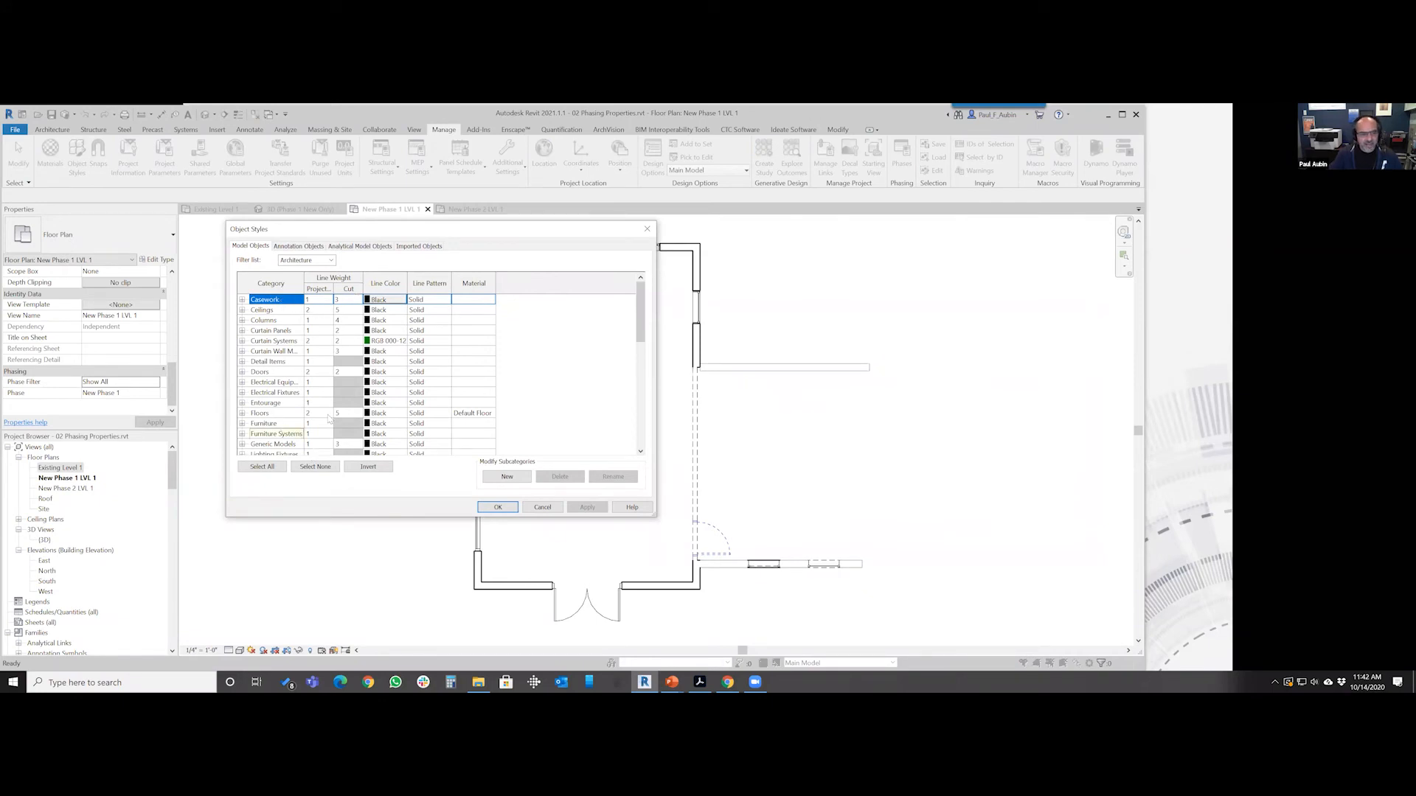
pyautogui.scroll(-8, 642, 343)
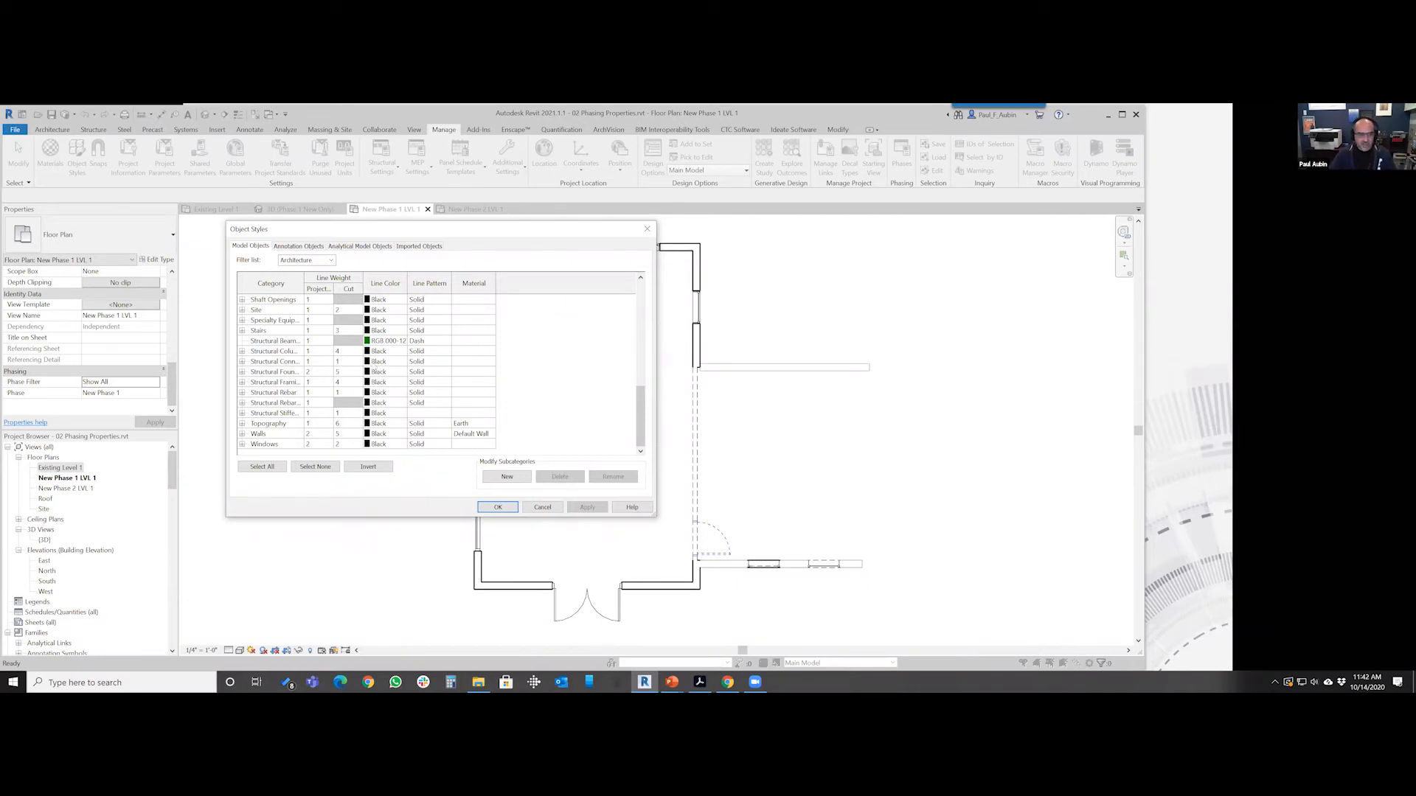
pyautogui.click(272, 435)
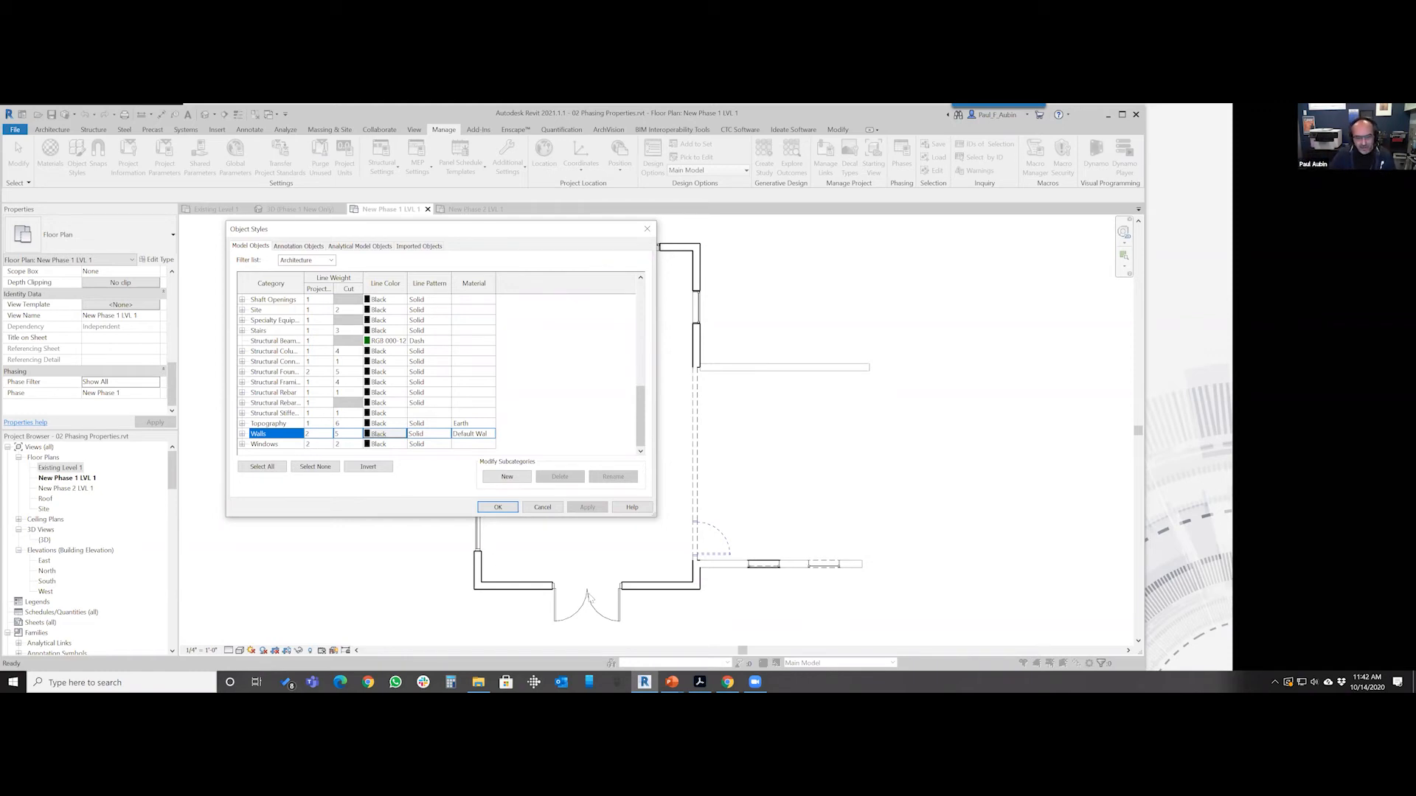
pyautogui.scroll(8, 645, 413)
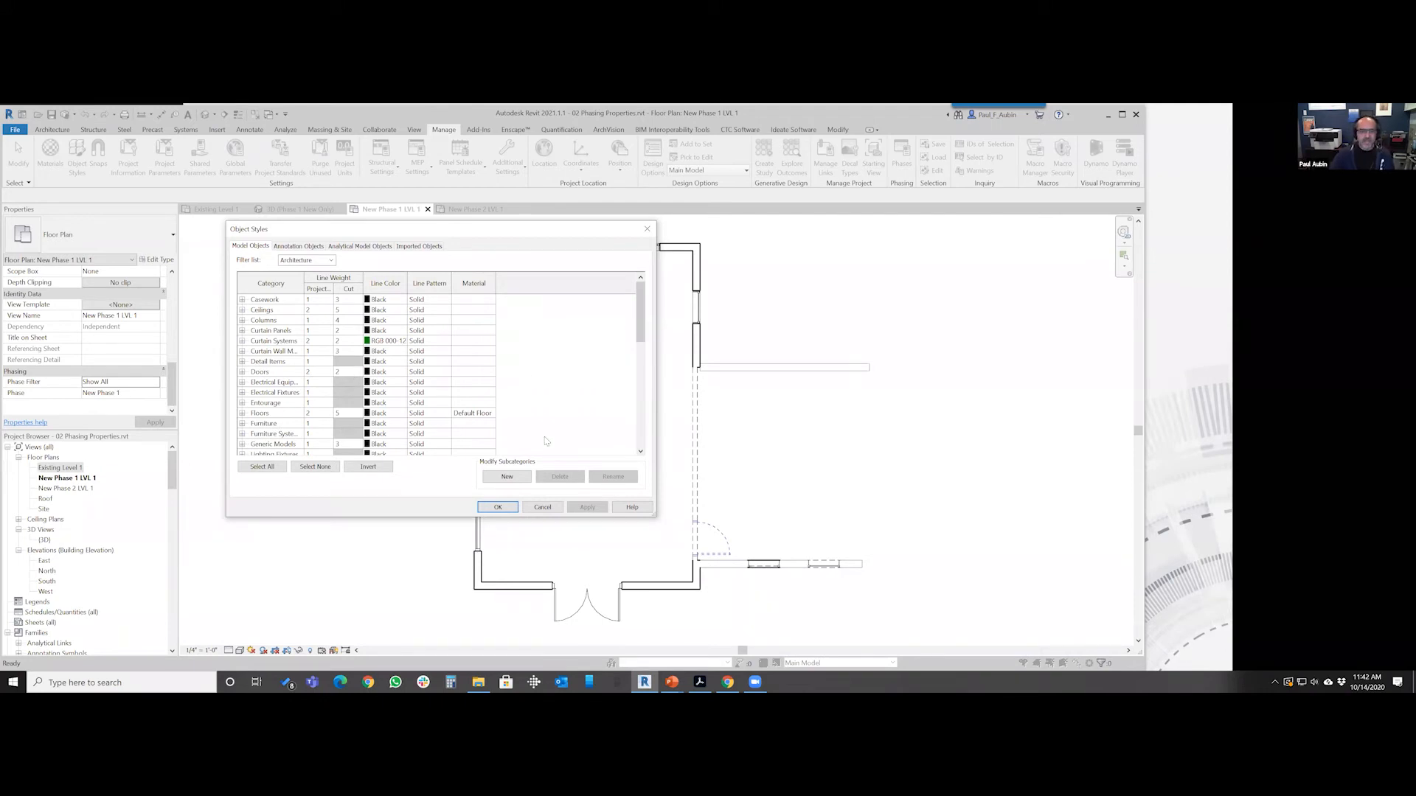
pyautogui.click(543, 507)
# Inspect the display options for new elements in the Show New phase filter and the settings of the Show Complete filter
pyautogui.click(904, 163)
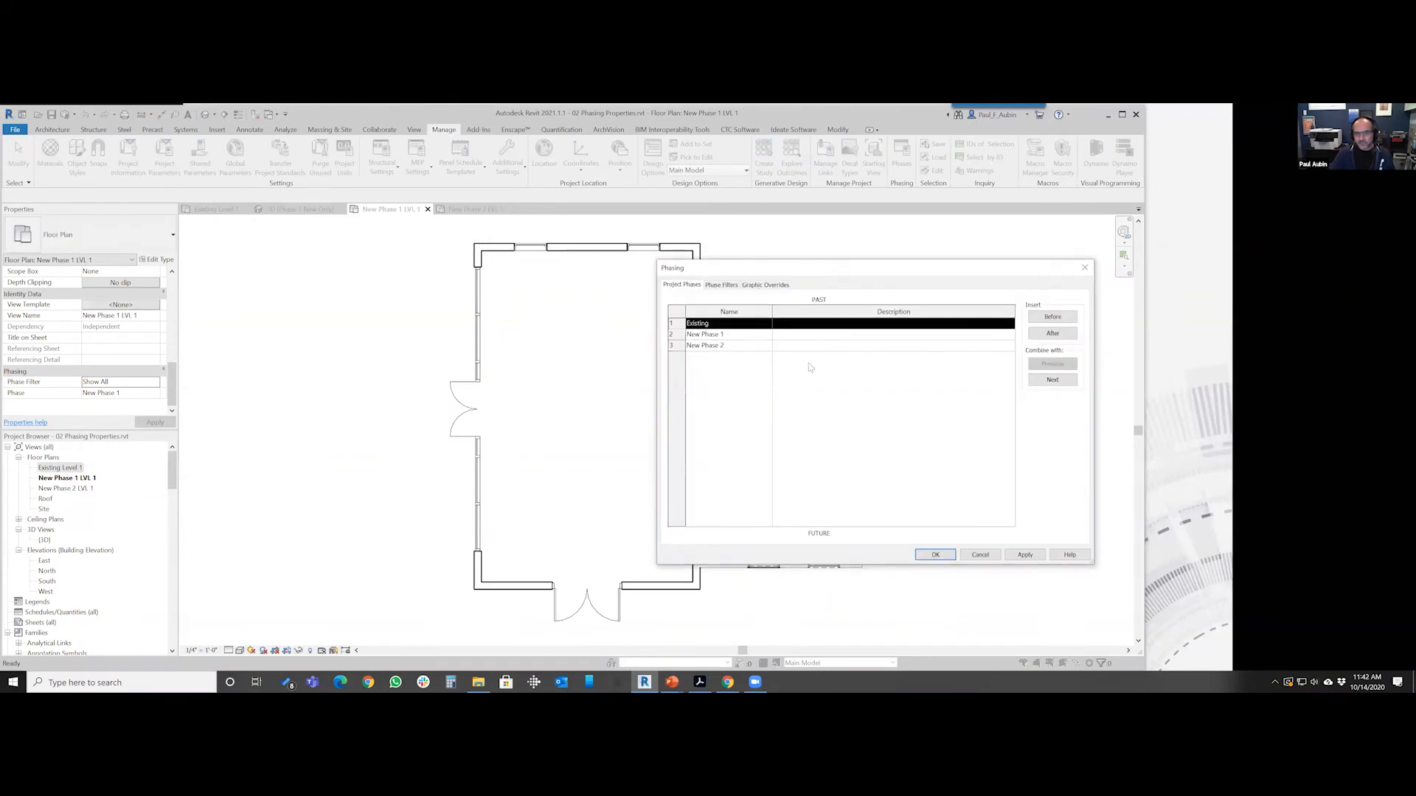
pyautogui.click(721, 285)
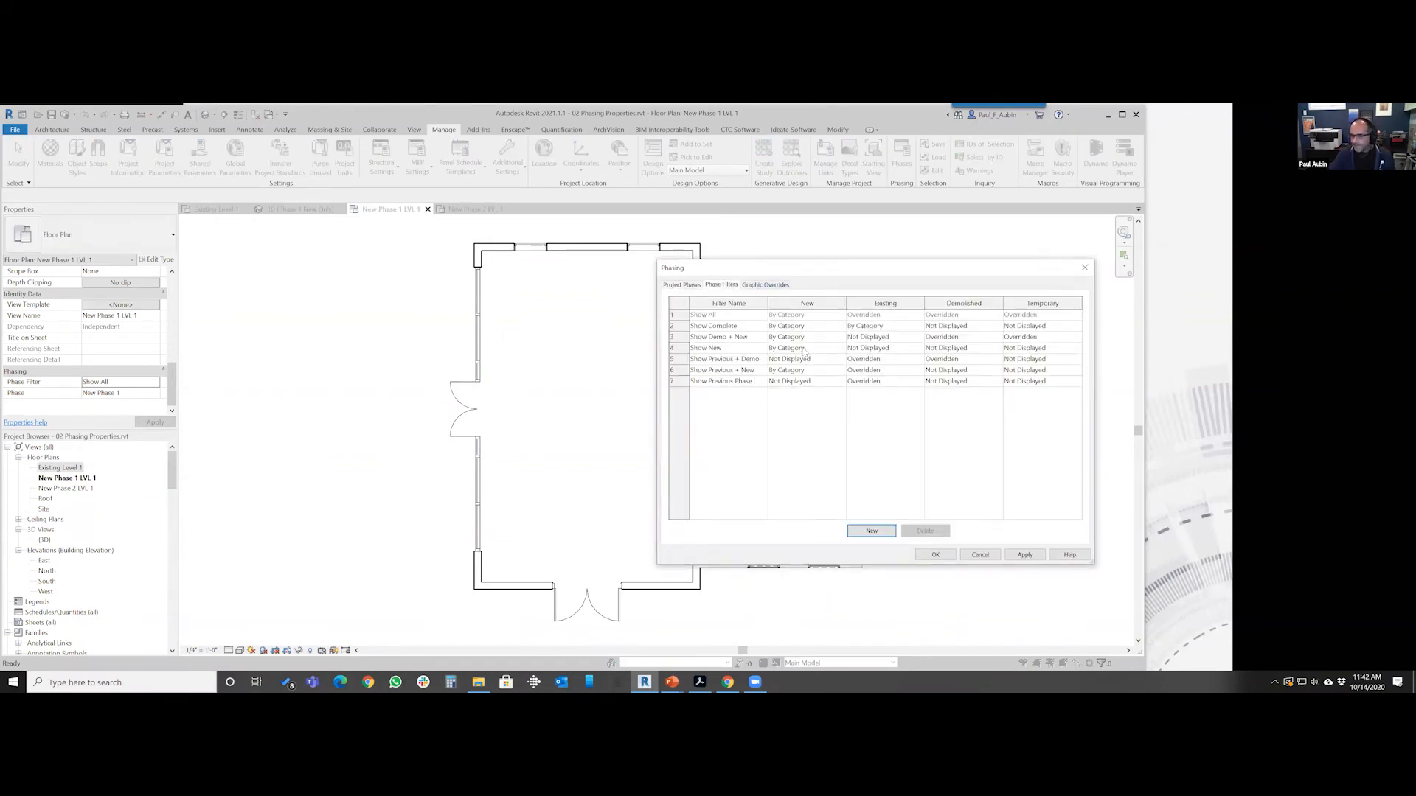
pyautogui.click(839, 350)
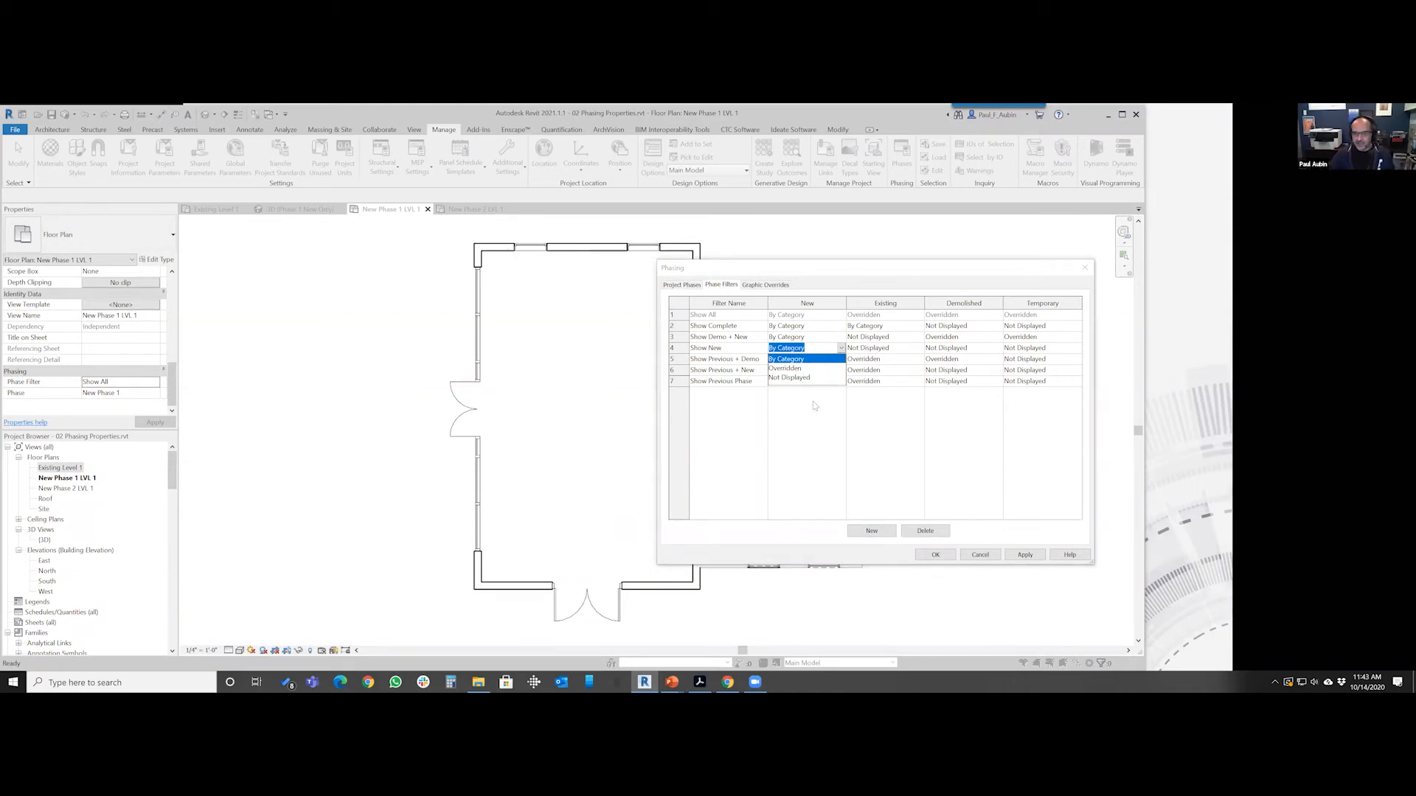
pyautogui.click(680, 332)
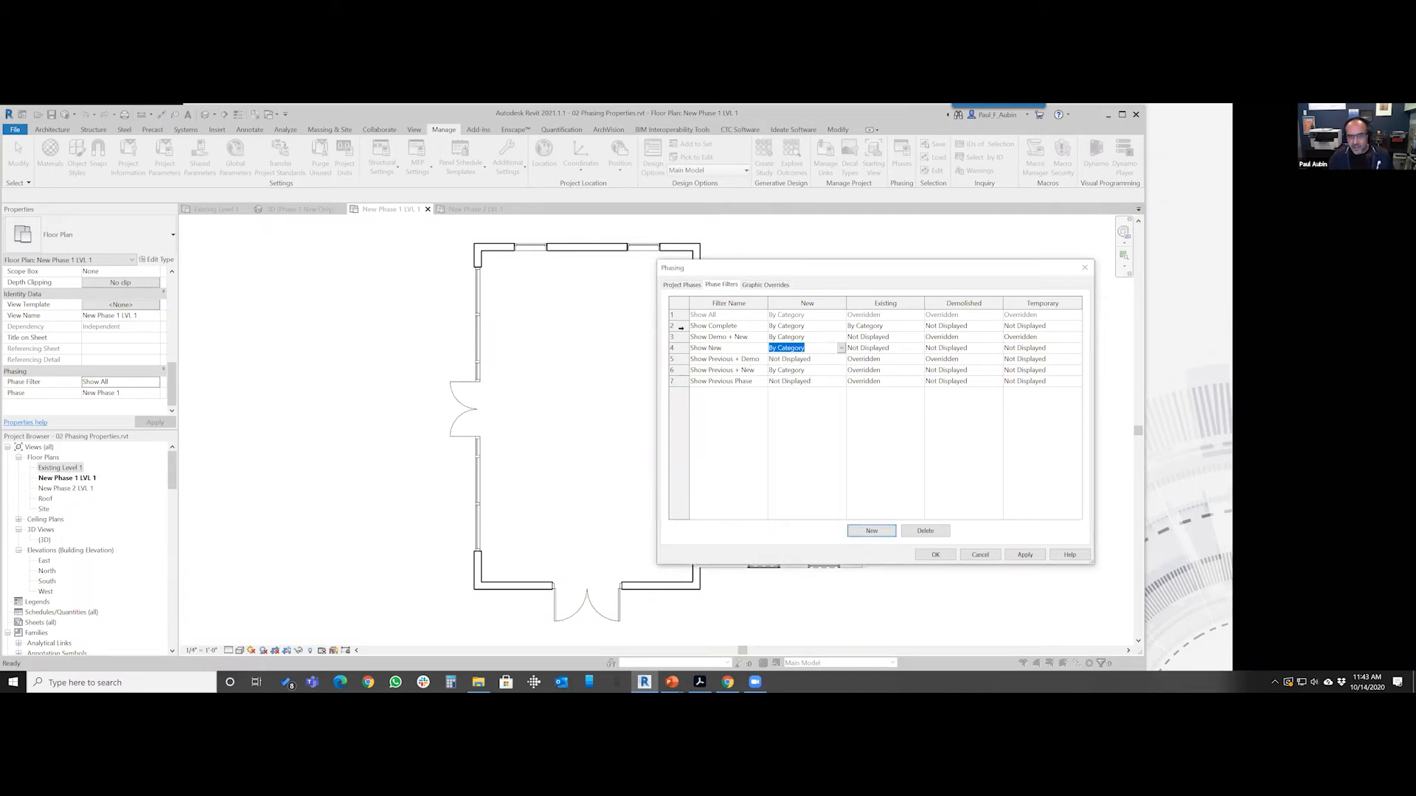
pyautogui.click(938, 329)
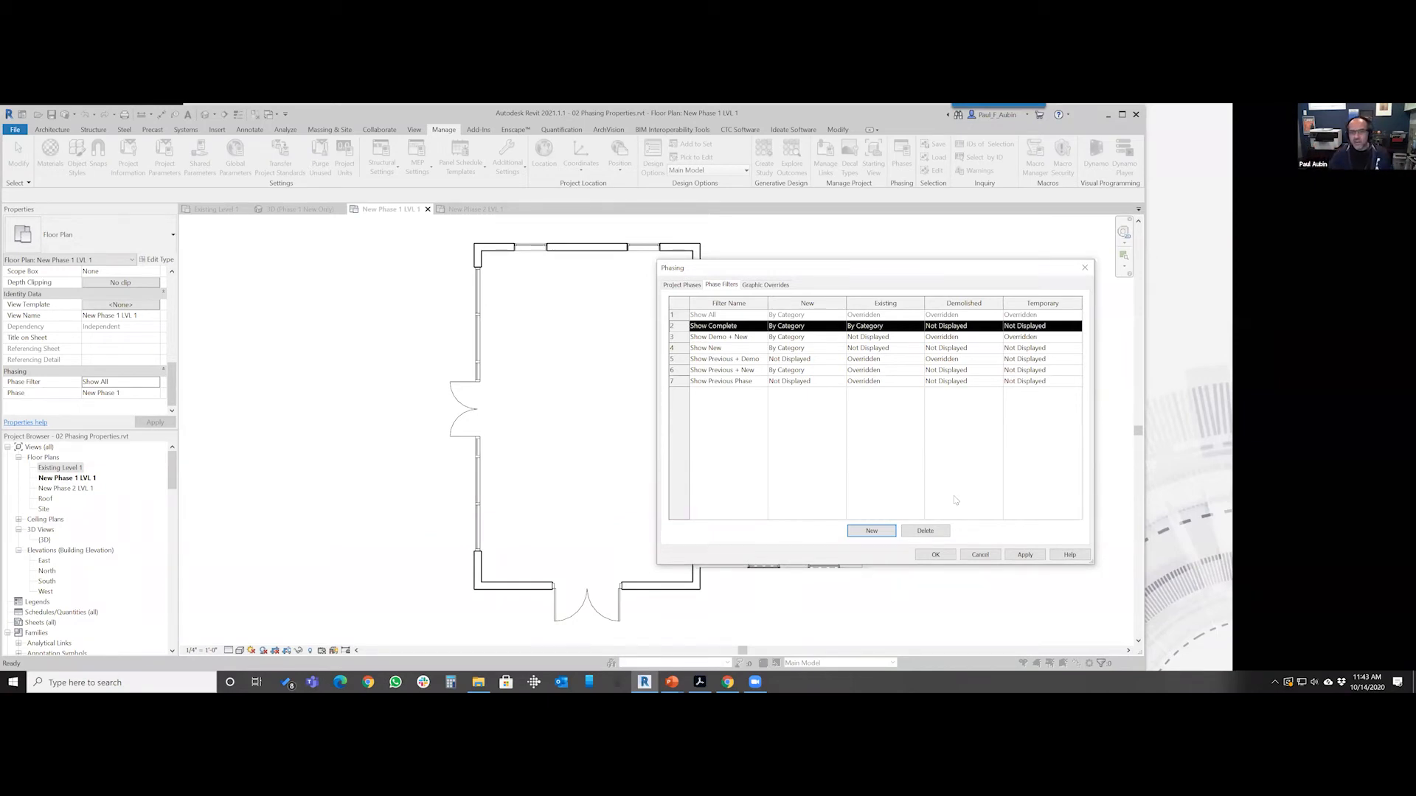
pyautogui.click(935, 555)
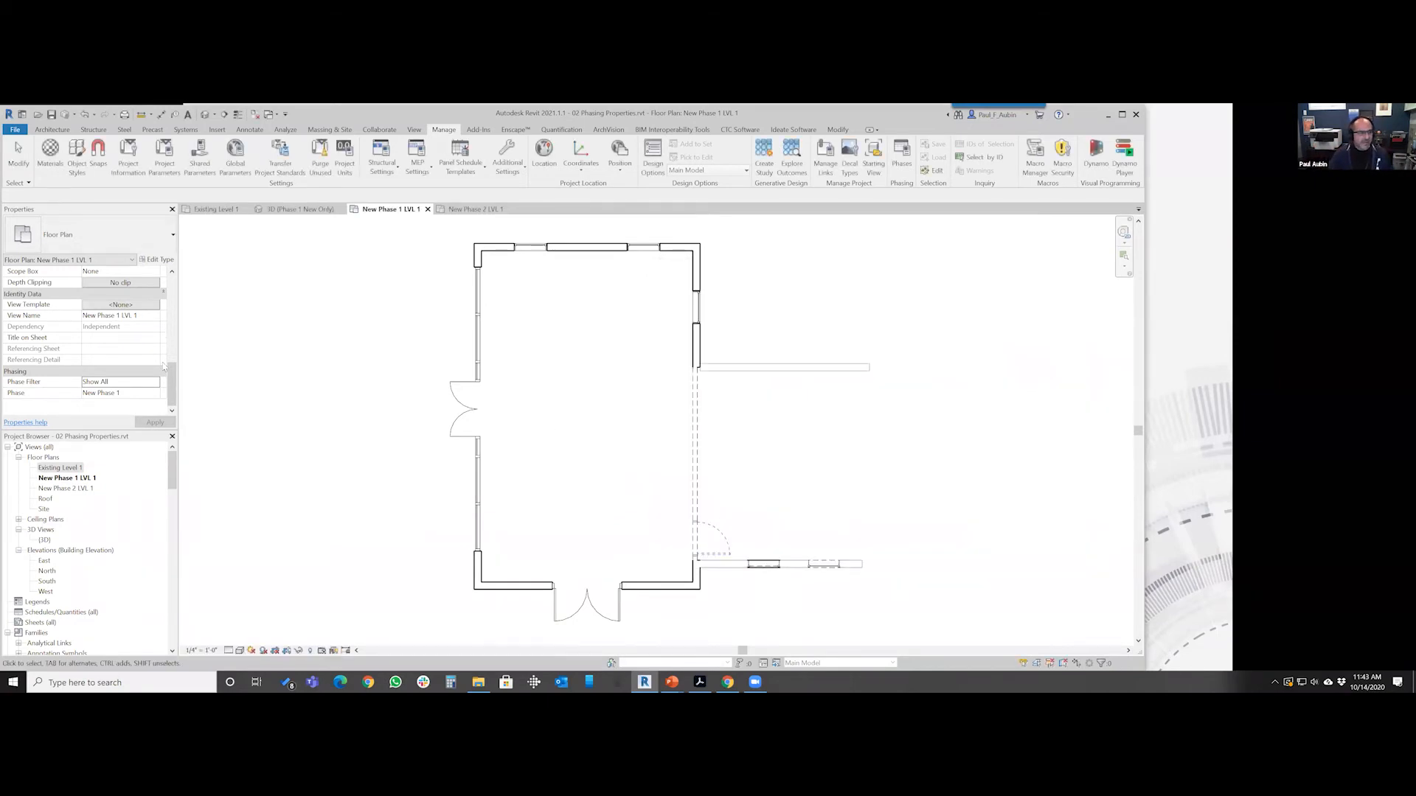
# Set the phase filter of the New Phase 1 LVL 1 and New Phase 2 LVL 1 plans to Show Complete
pyautogui.click(118, 381)
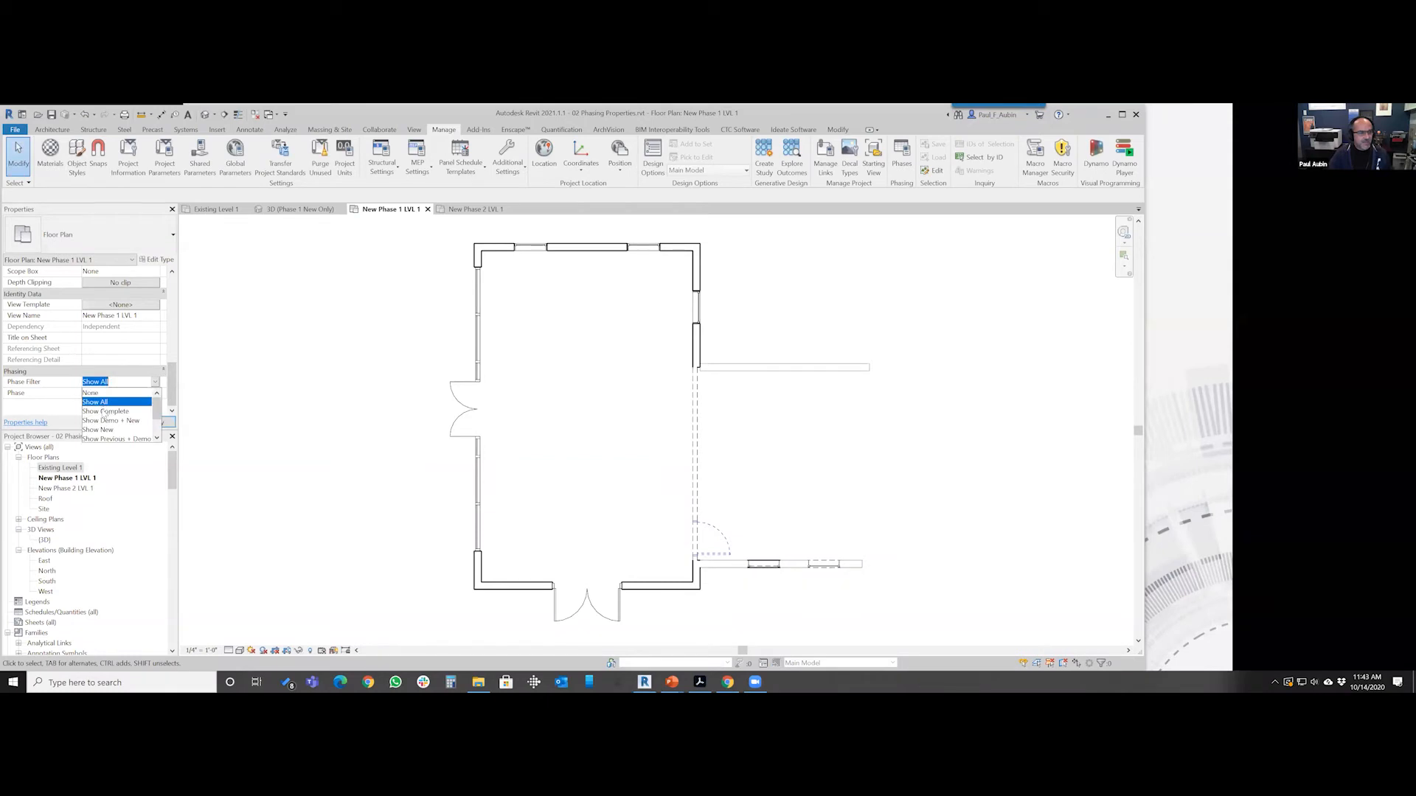
pyautogui.click(105, 411)
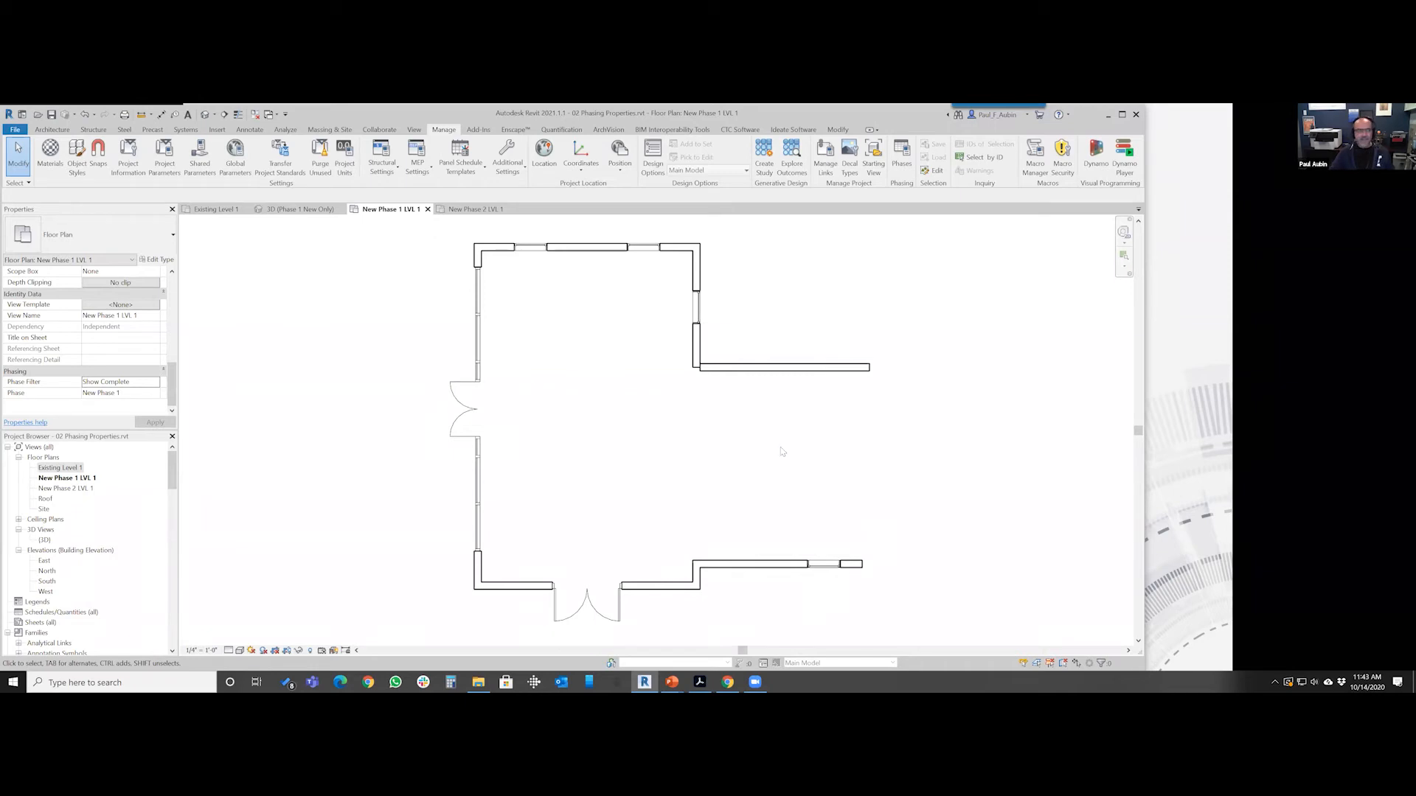
pyautogui.click(472, 209)
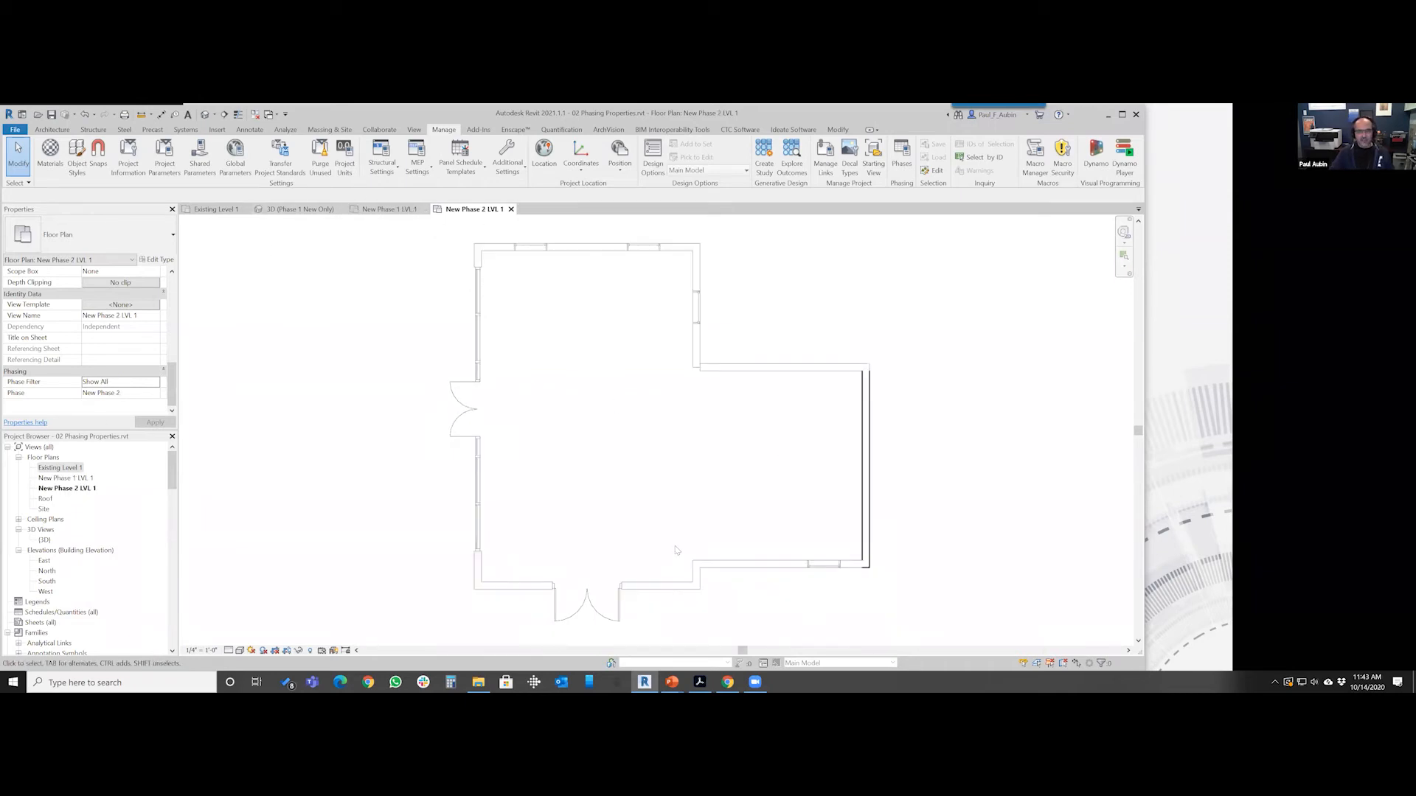
pyautogui.click(155, 382)
pyautogui.click(155, 382)
pyautogui.click(103, 398)
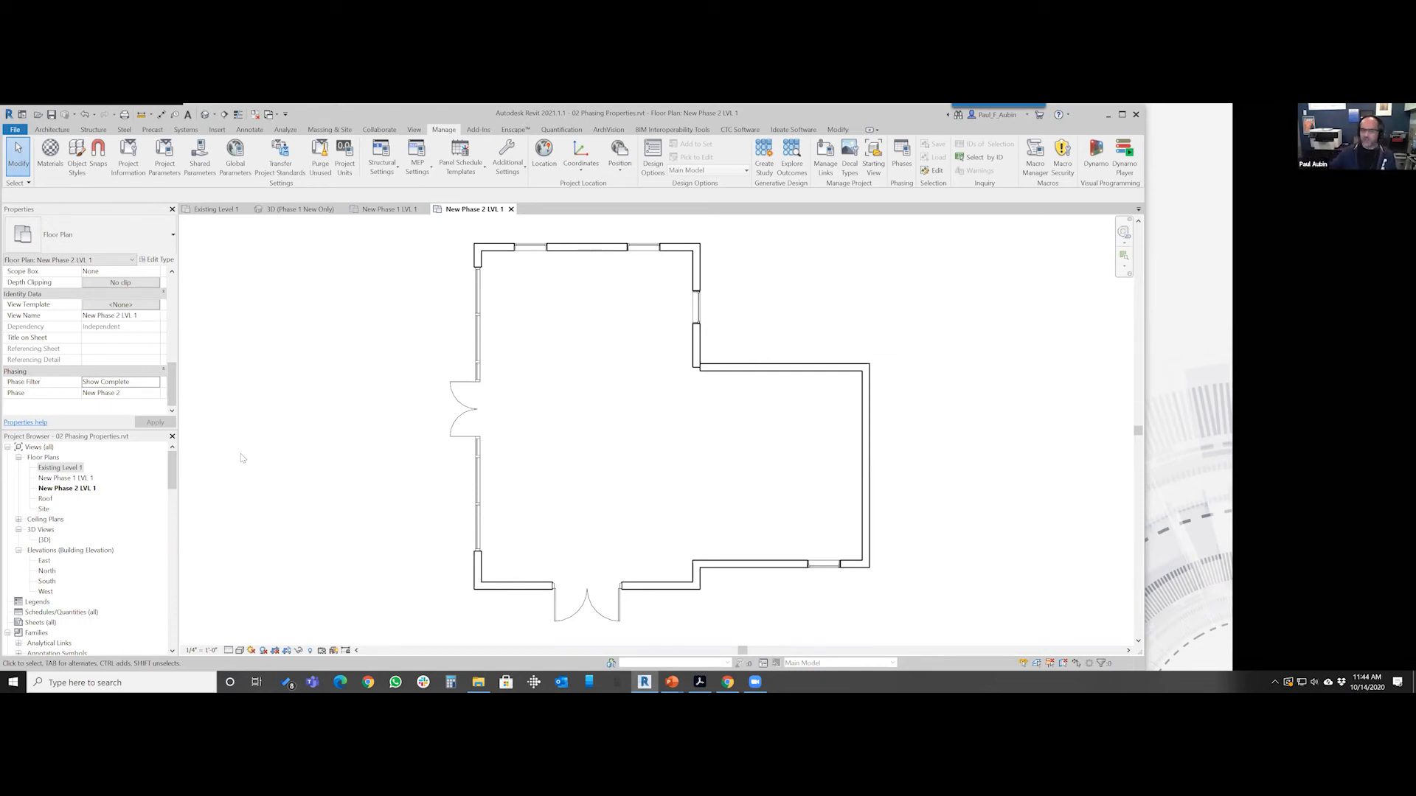
# Review the remaining phase filters in the Phasing settings, including Show New and Show Previous + New
pyautogui.click(901, 156)
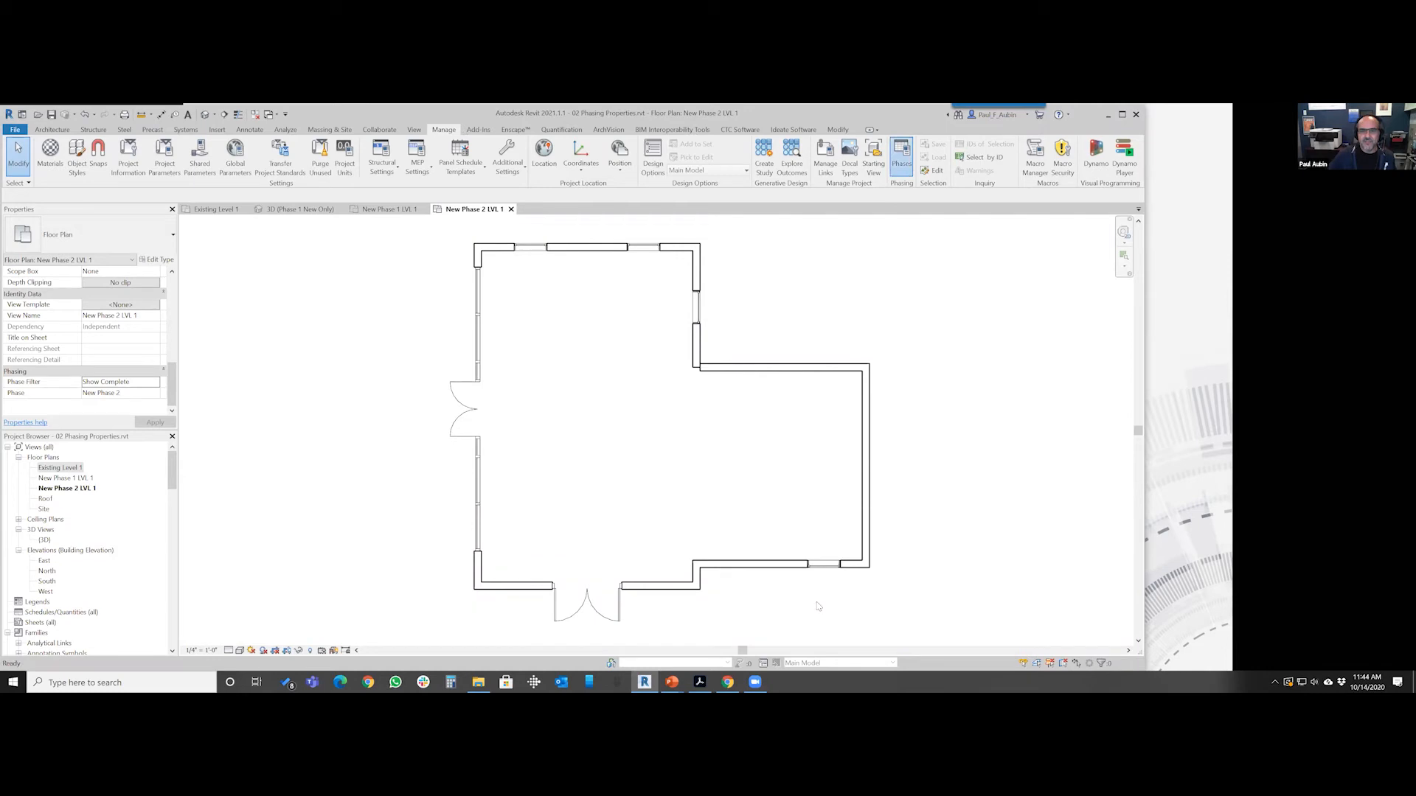
pyautogui.click(721, 285)
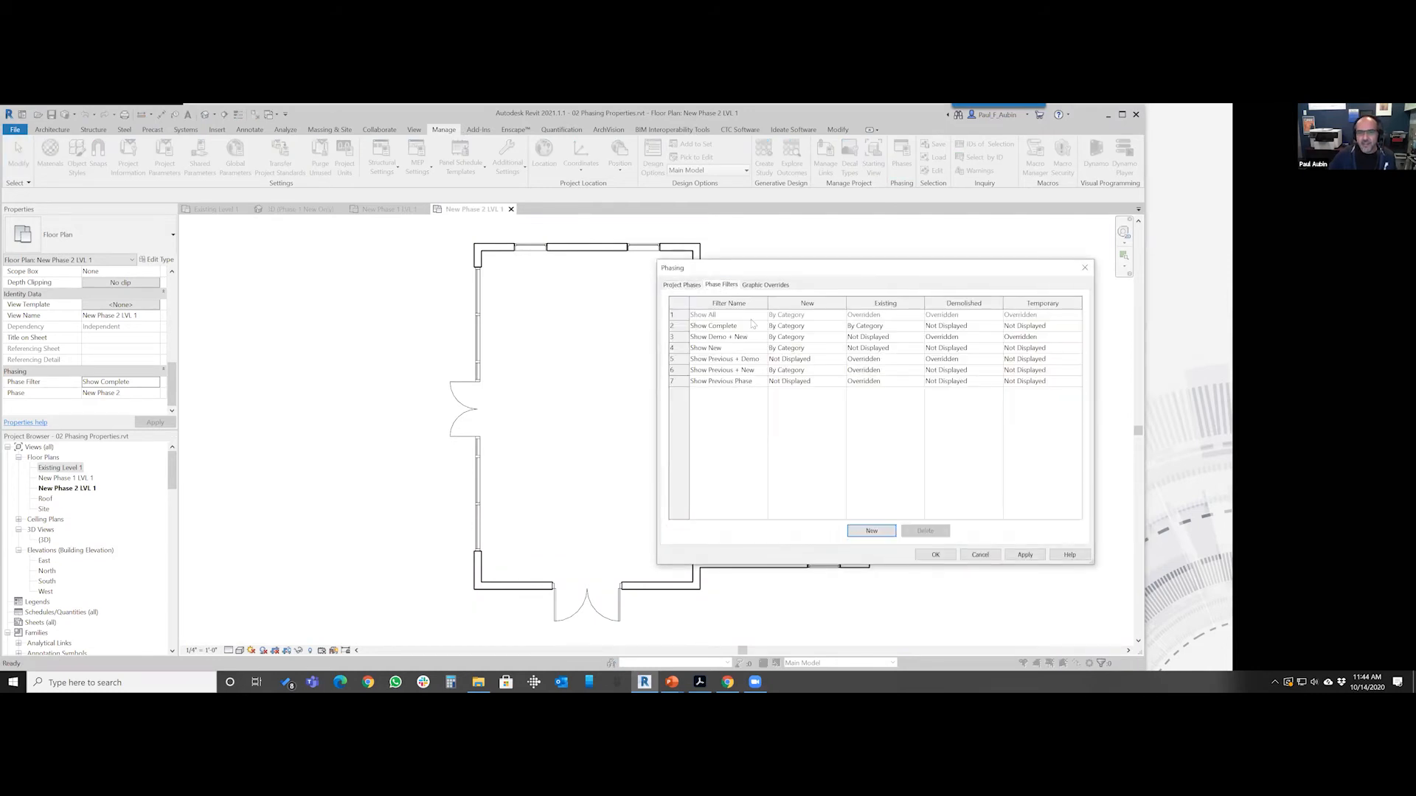
pyautogui.click(715, 347)
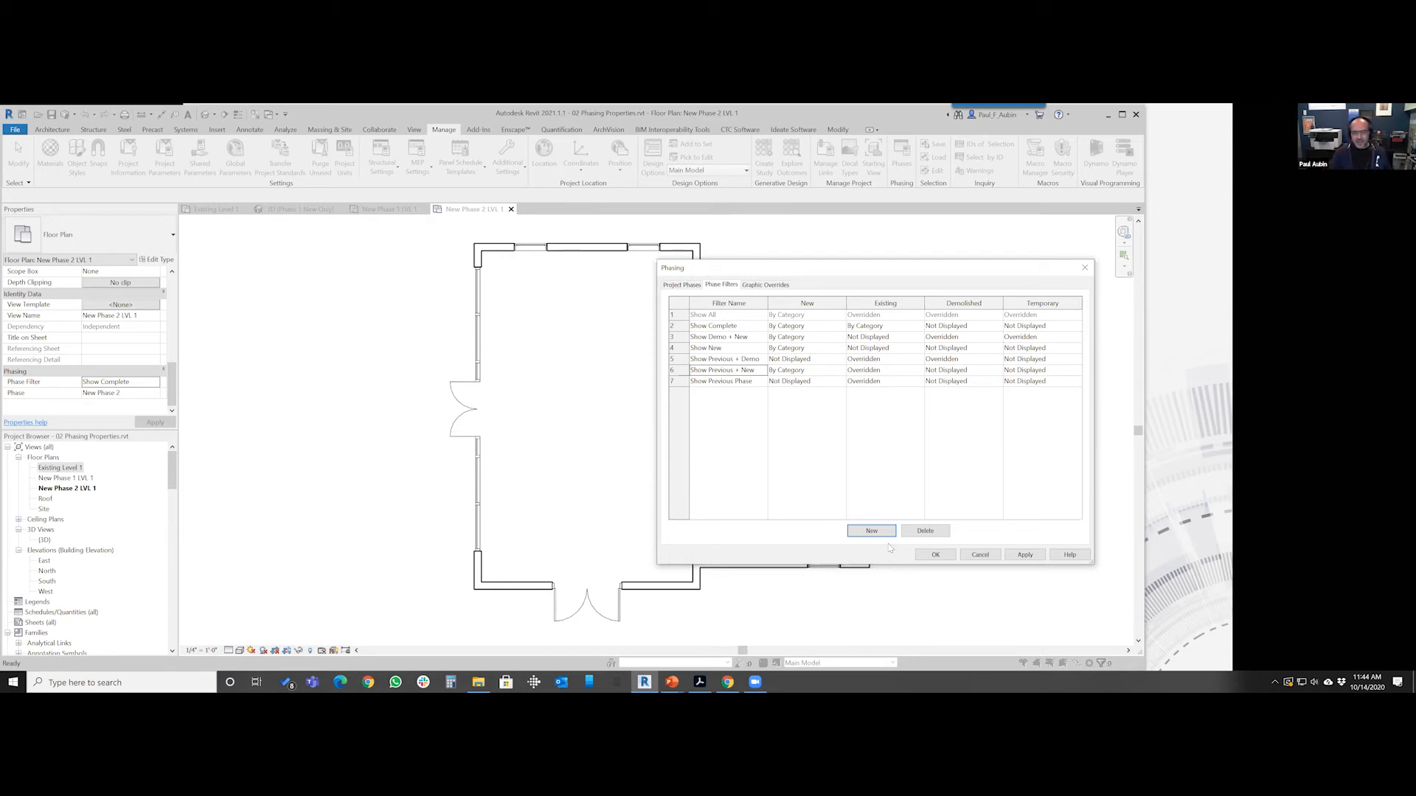
pyautogui.click(937, 554)
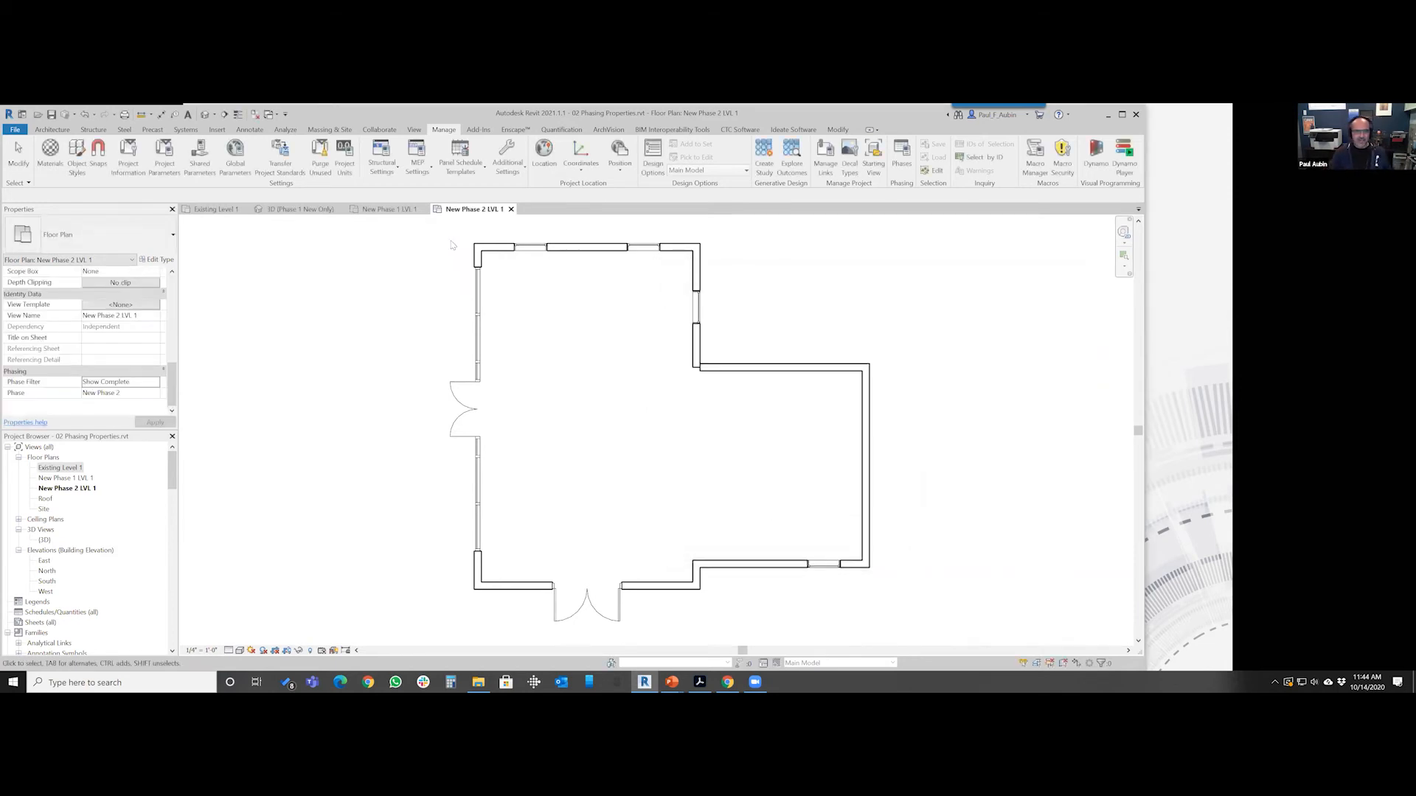
# Review the settings of the Show Previous + Demo phase filter from the New Phase 1 LVL 1 plan
pyautogui.click(376, 209)
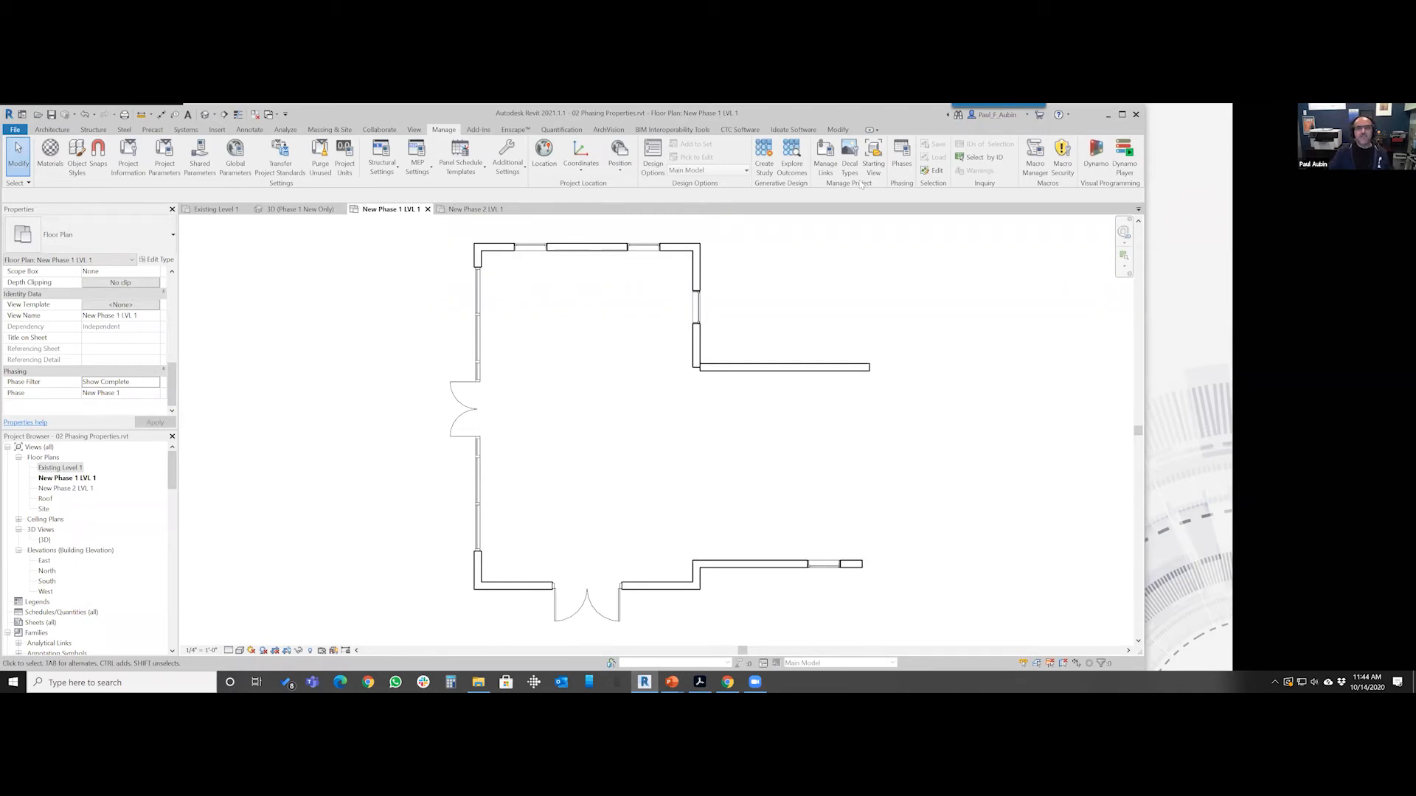
pyautogui.click(901, 156)
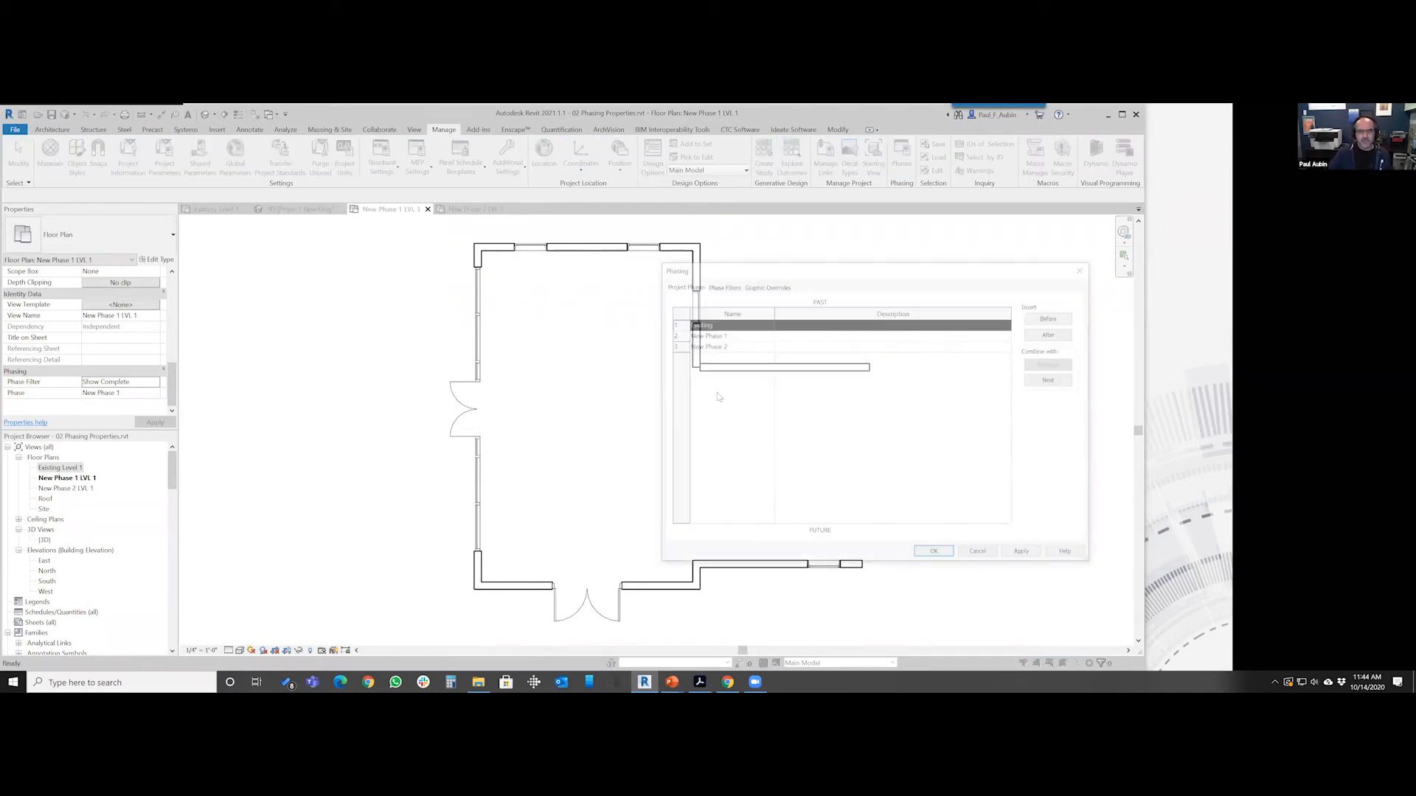
pyautogui.click(726, 286)
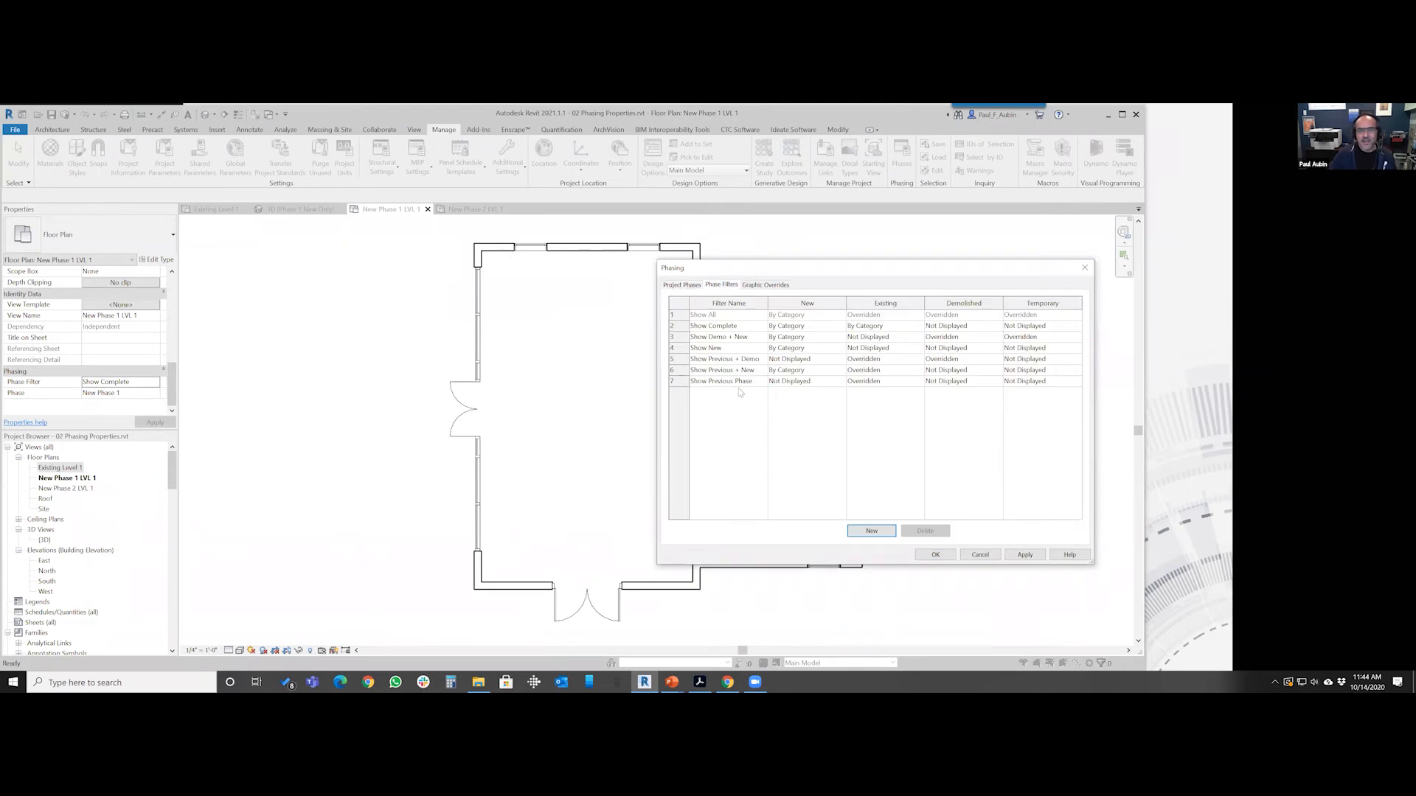
pyautogui.click(714, 359)
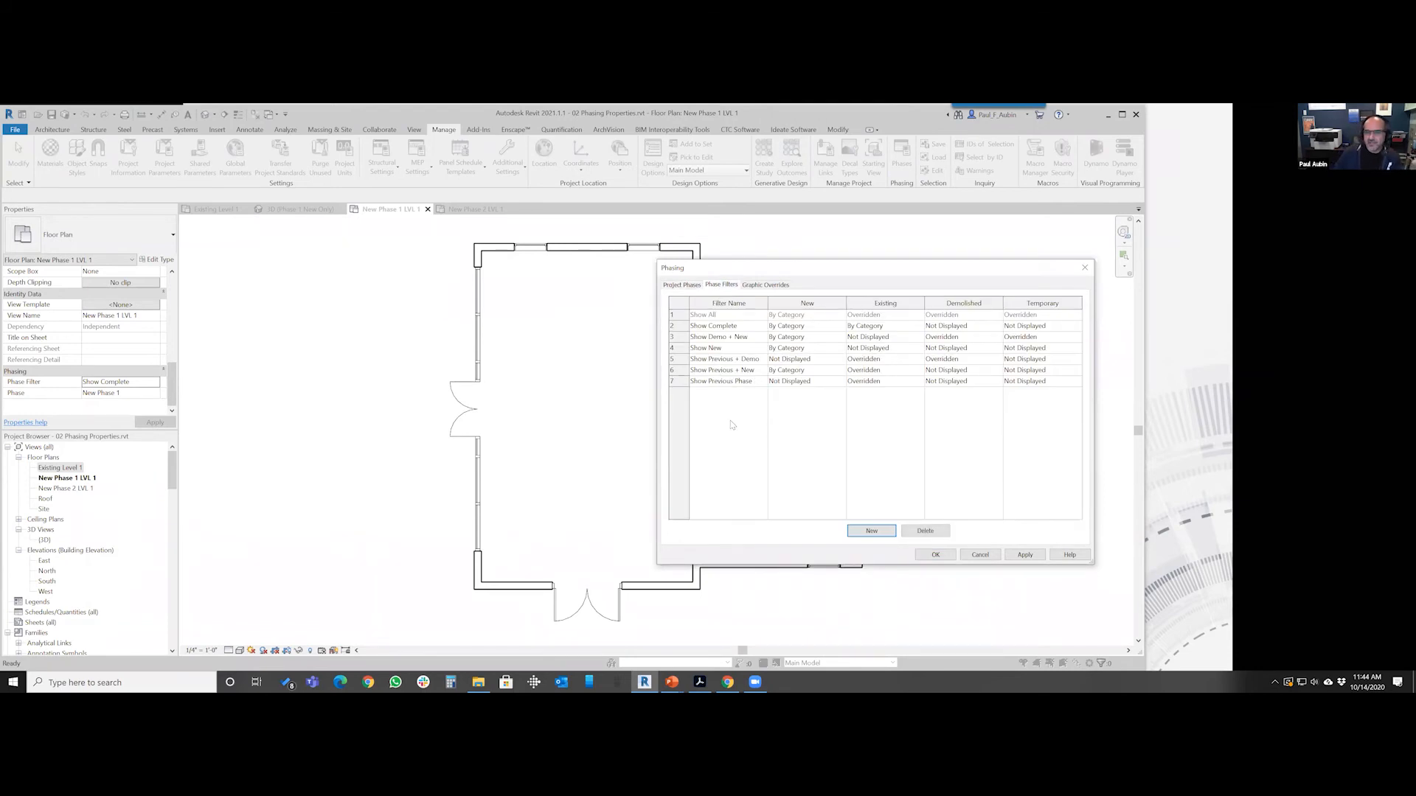
pyautogui.click(675, 360)
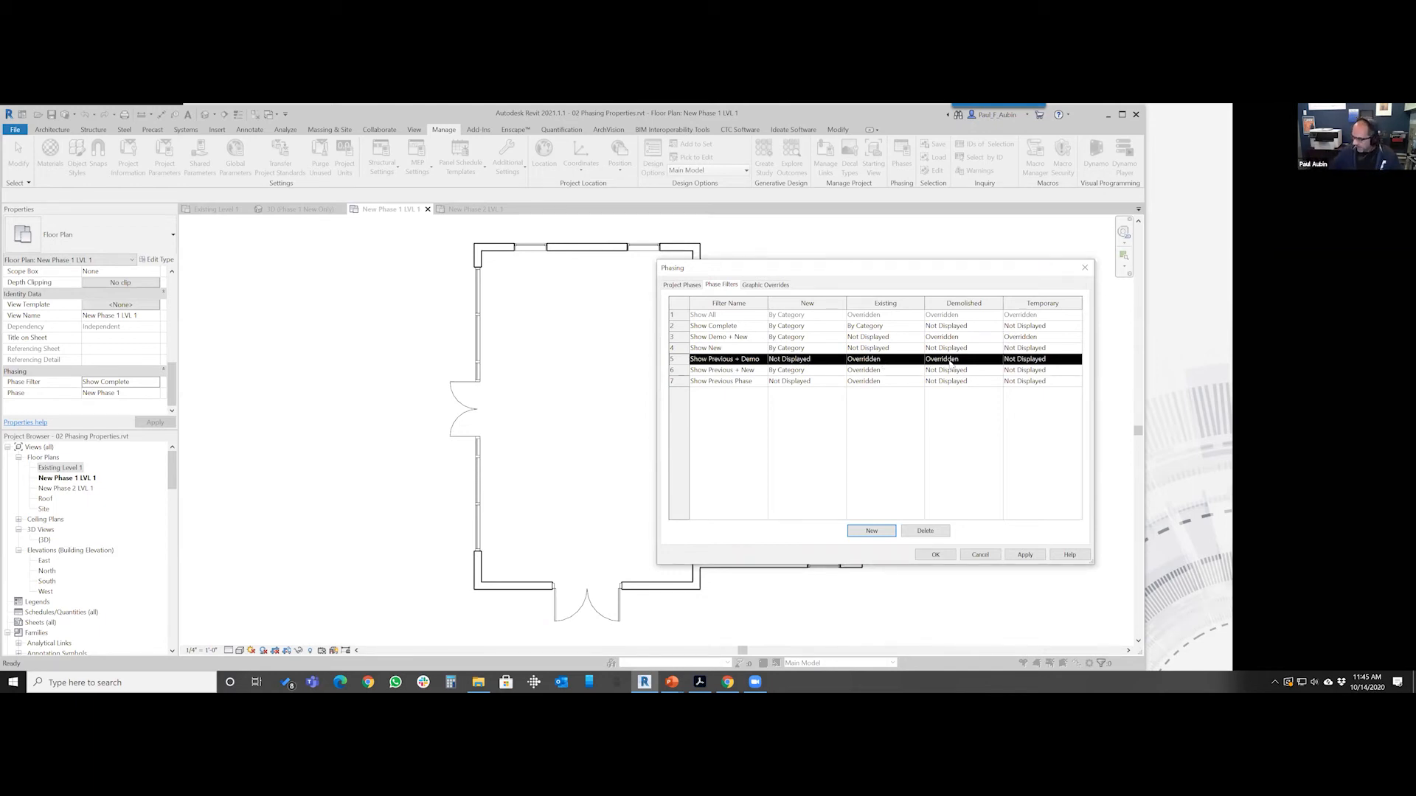
pyautogui.click(980, 556)
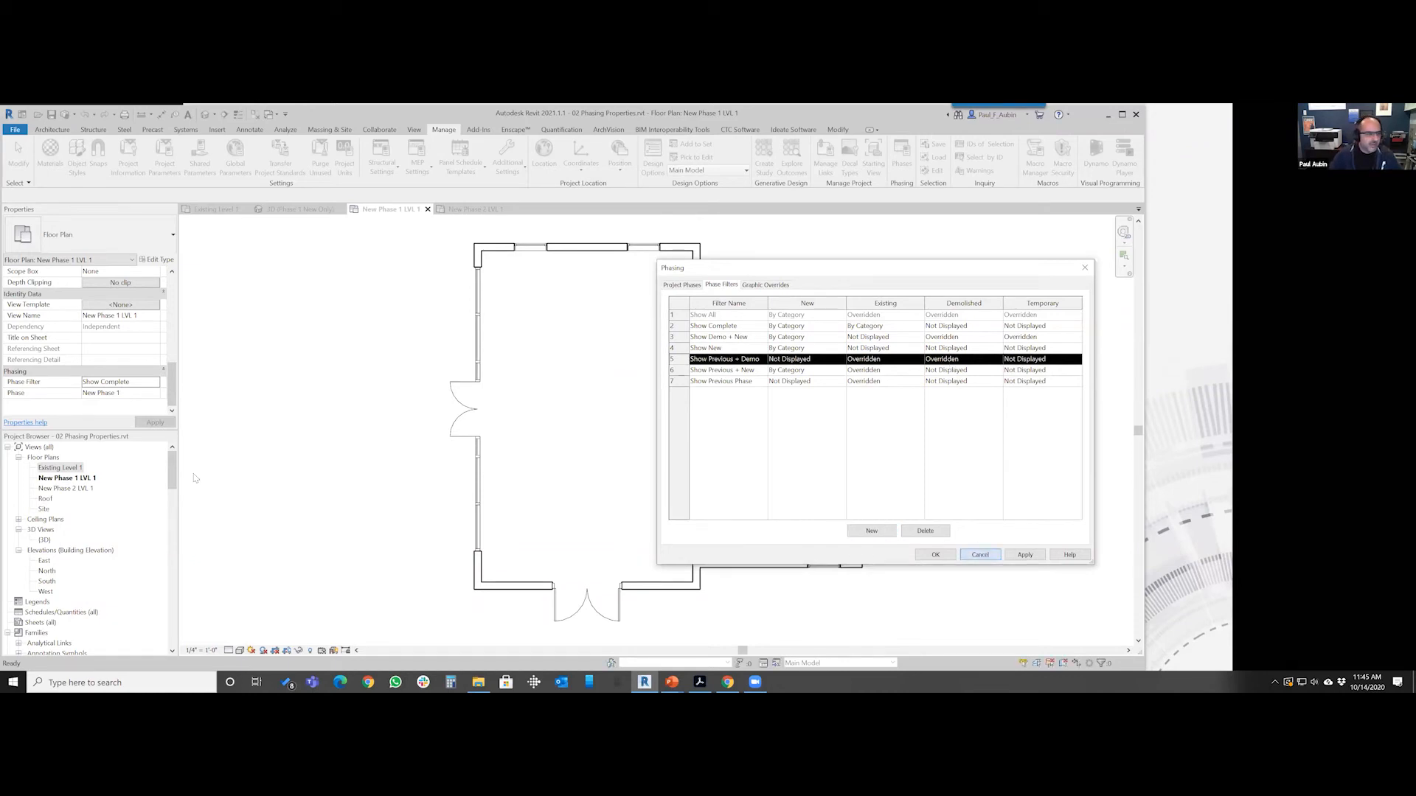
# Set the New Phase 1 LVL 1 plan's phase filter to Show Previous + Demo and duplicate the view without detailing
pyautogui.click(159, 385)
pyautogui.click(118, 412)
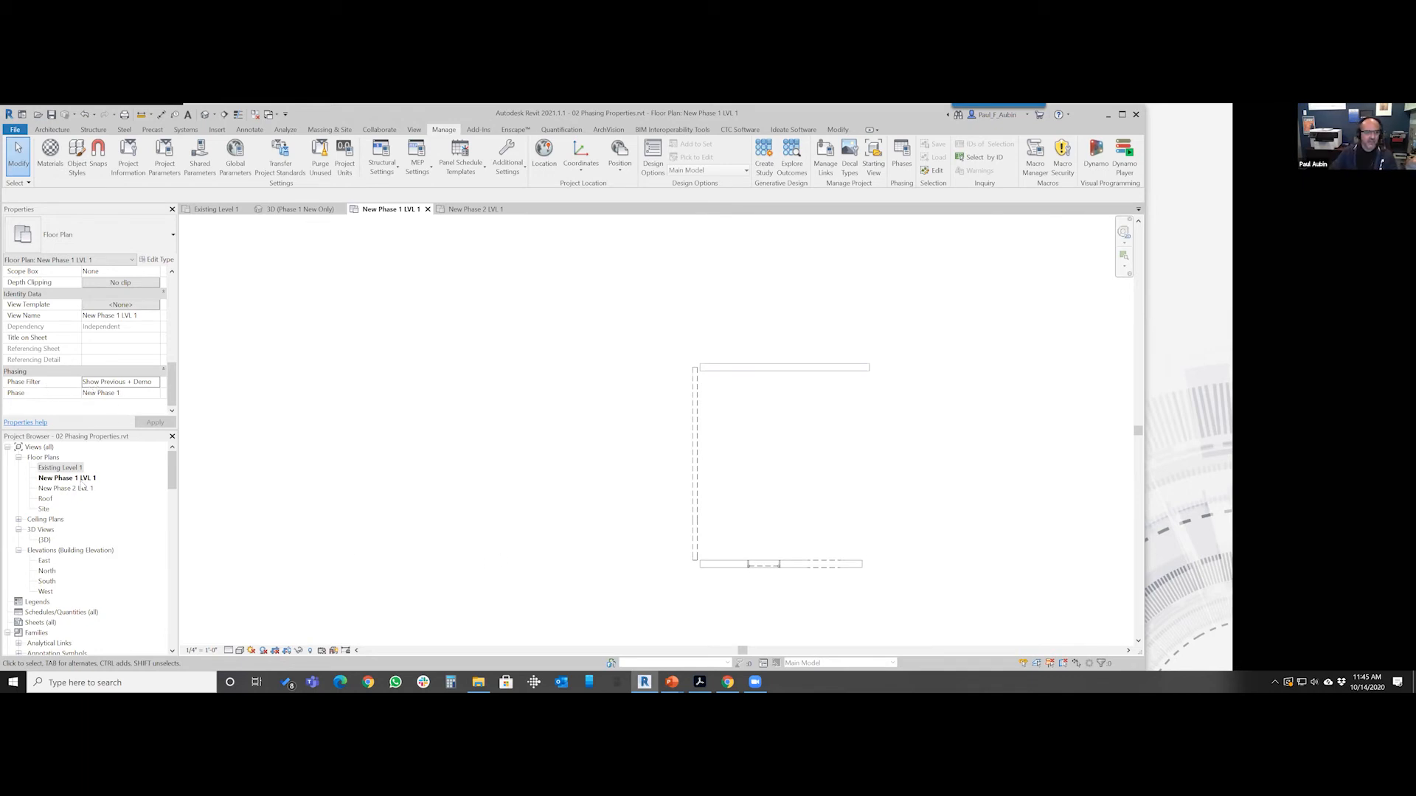
pyautogui.click(77, 478)
pyautogui.rightClick(78, 477)
pyautogui.moveTo(147, 329)
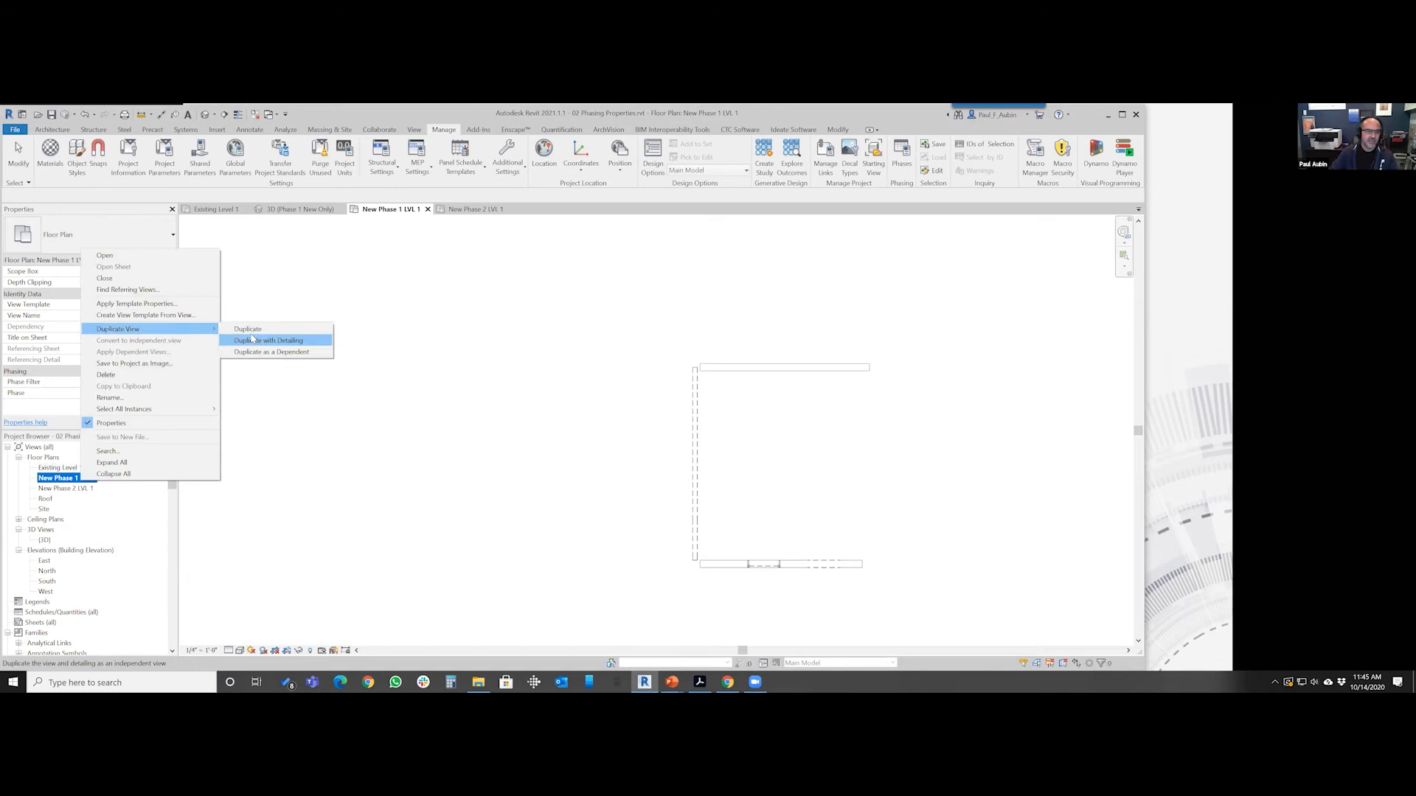
pyautogui.click(254, 329)
# Rename the duplicated floor plan as New Phase 1 LVL 1 Demo
pyautogui.click(95, 489)
pyautogui.rightClick(94, 489)
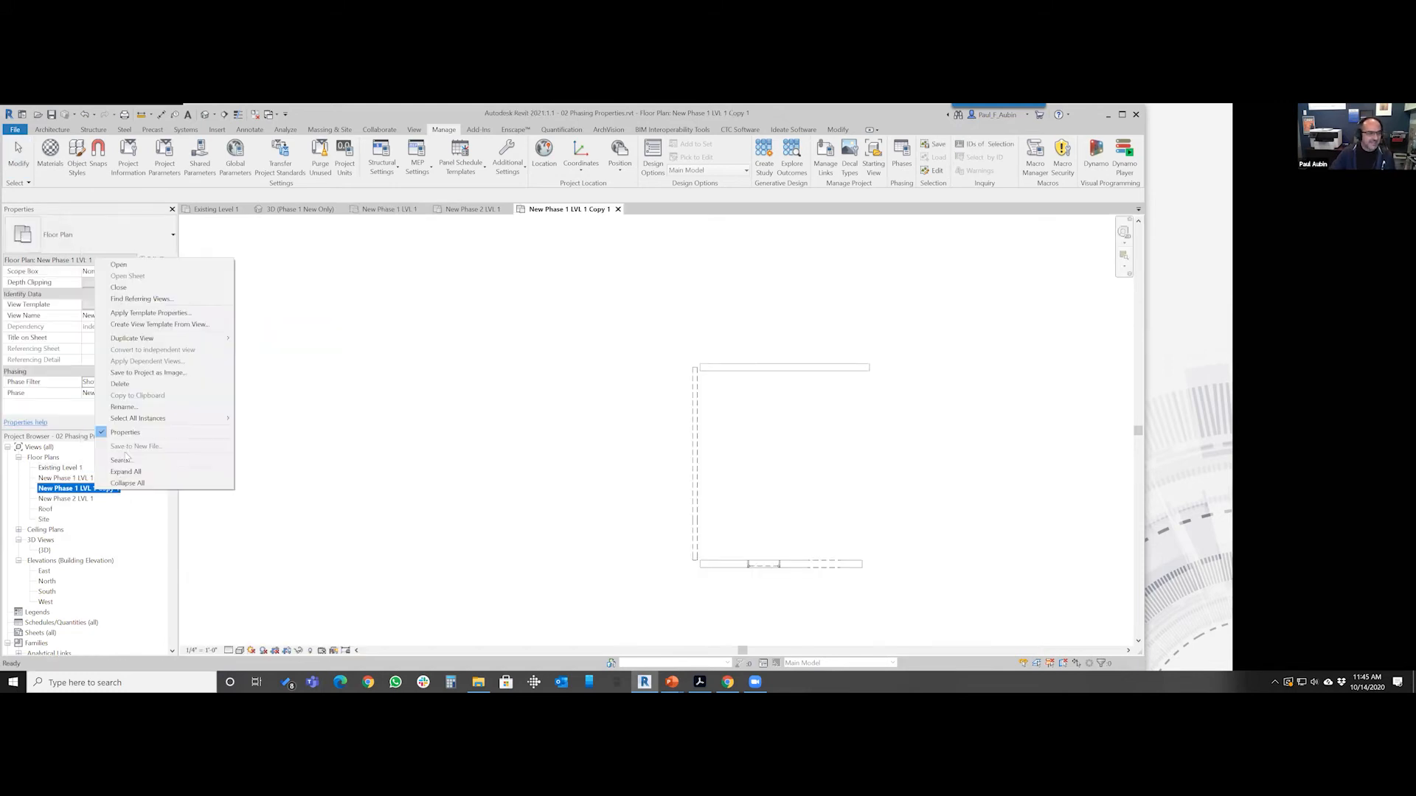
pyautogui.click(148, 401)
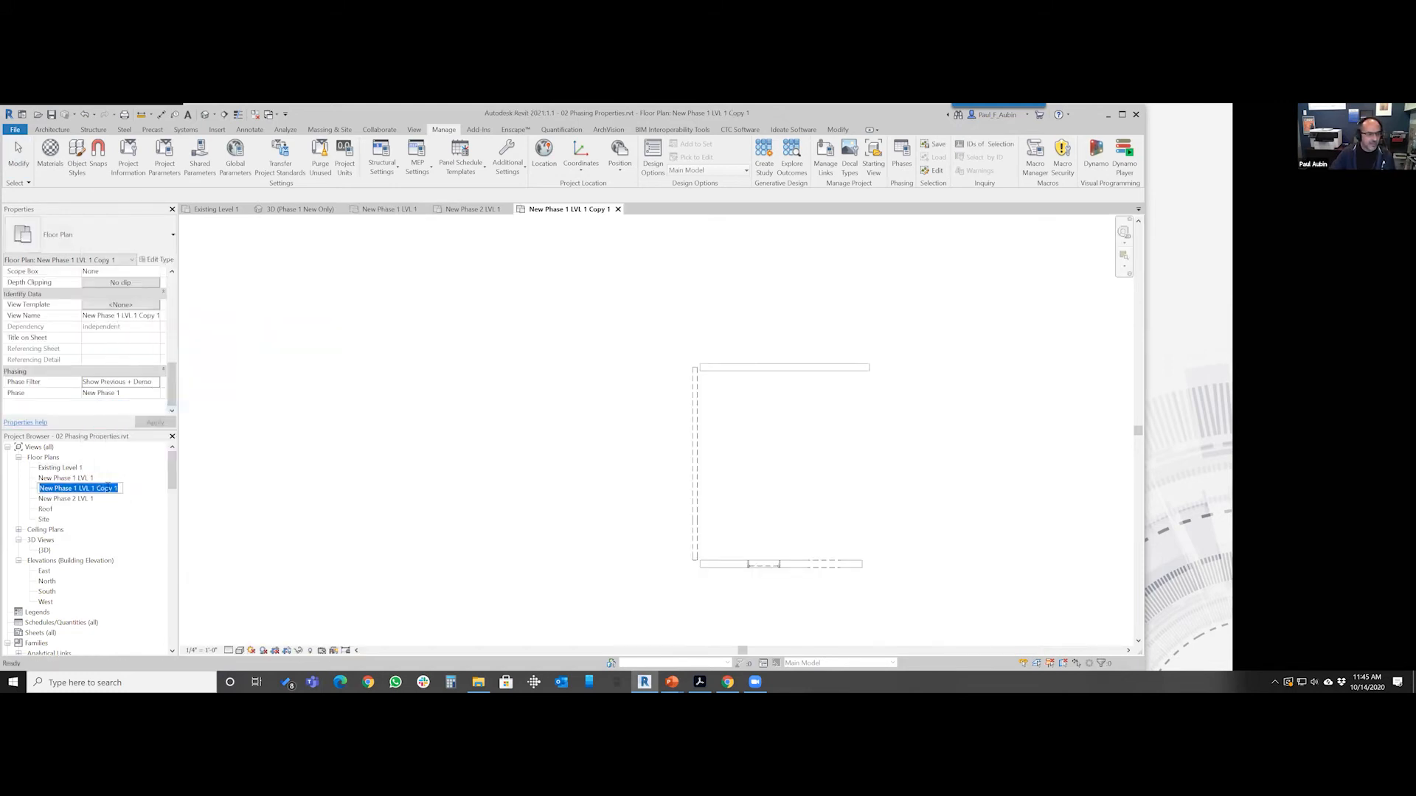
pyautogui.press('End')
pyautogui.press('BackSpace')
pyautogui.press('BackSpace')
pyautogui.press('BackSpace')
pyautogui.press('BackSpace')
pyautogui.press('BackSpace')
pyautogui.press('BackSpace')
pyautogui.write('Demo')
pyautogui.press('Return')
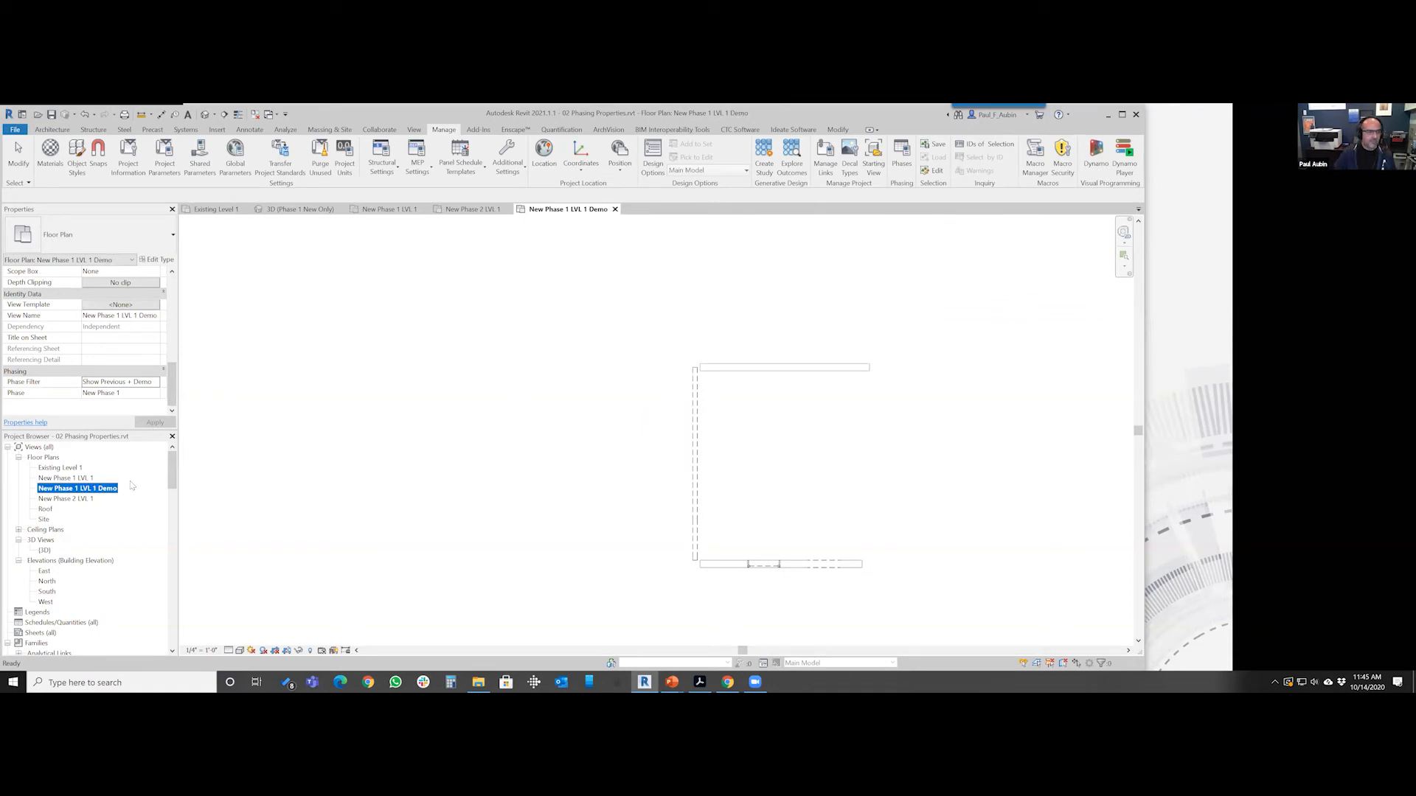
pyautogui.click(396, 533)
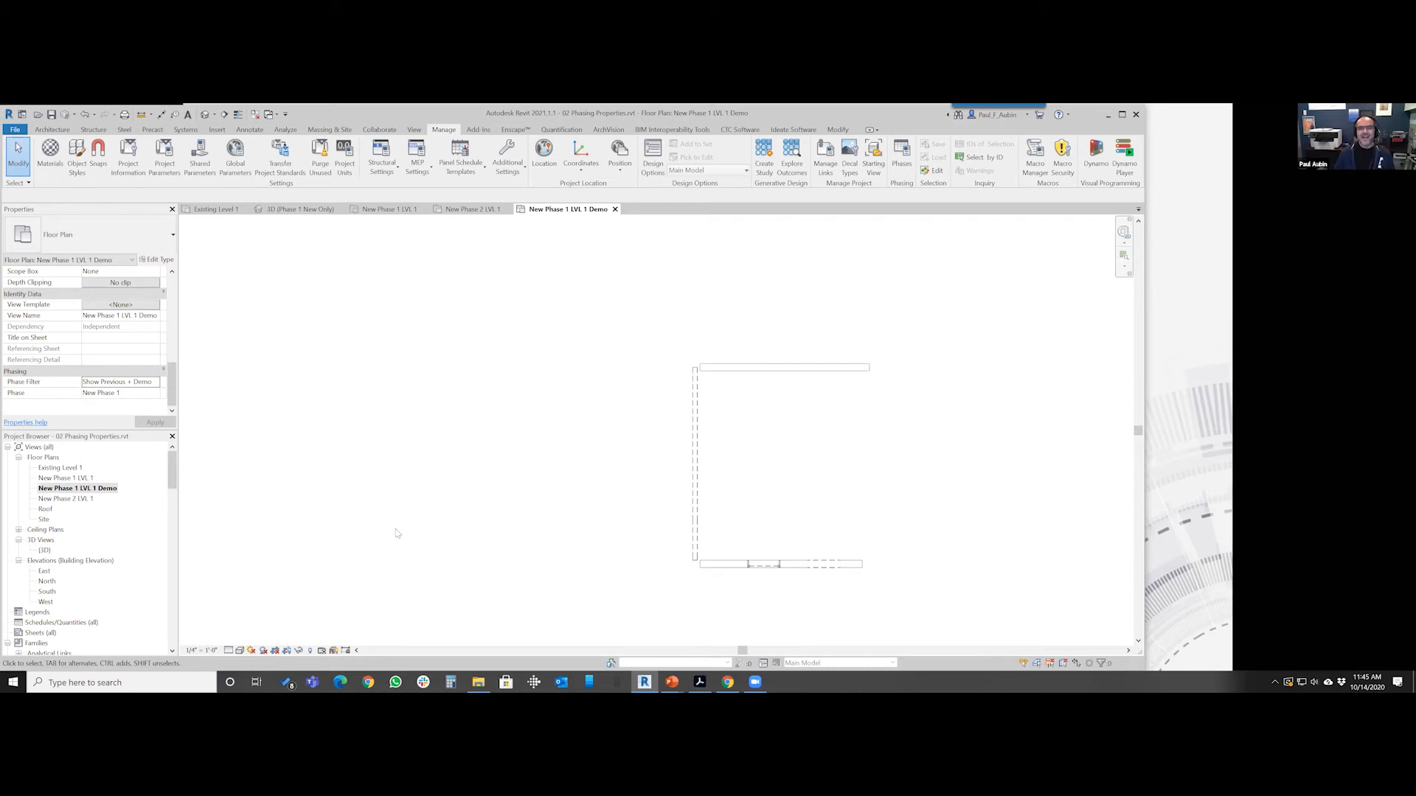
# Try inserting a phase named Demo before the Existing phase, and discard the change
pyautogui.click(902, 164)
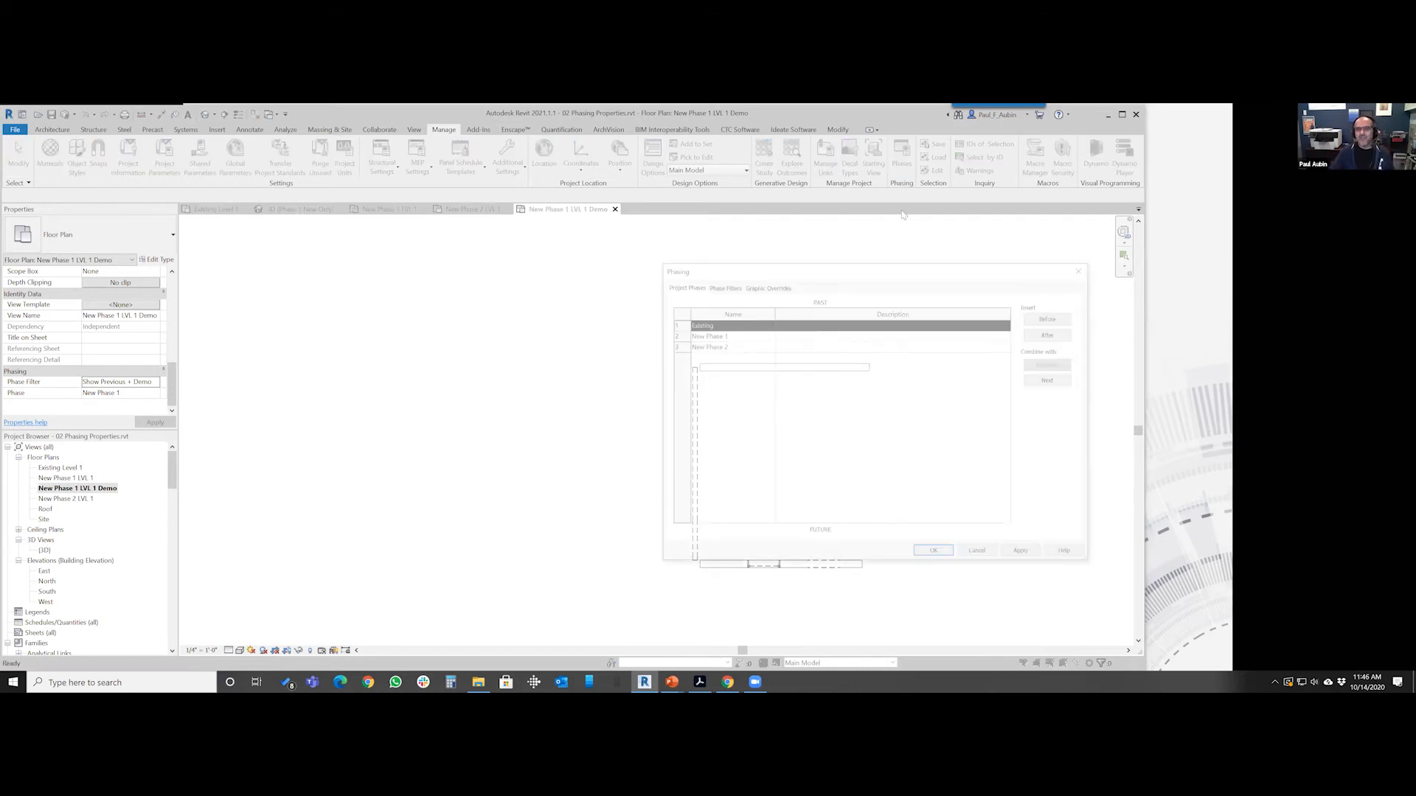
pyautogui.click(1066, 317)
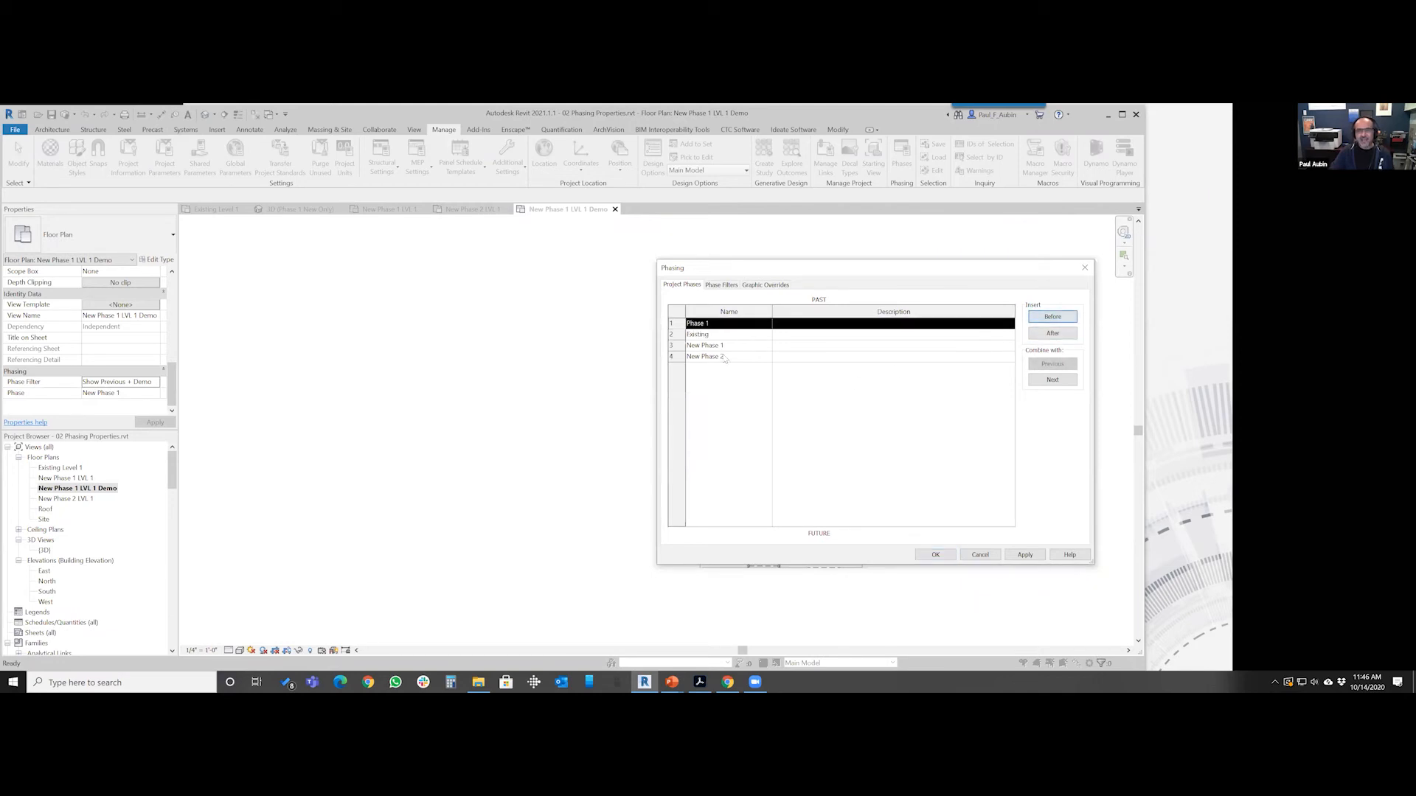
pyautogui.click(715, 324)
pyautogui.write('Demo')
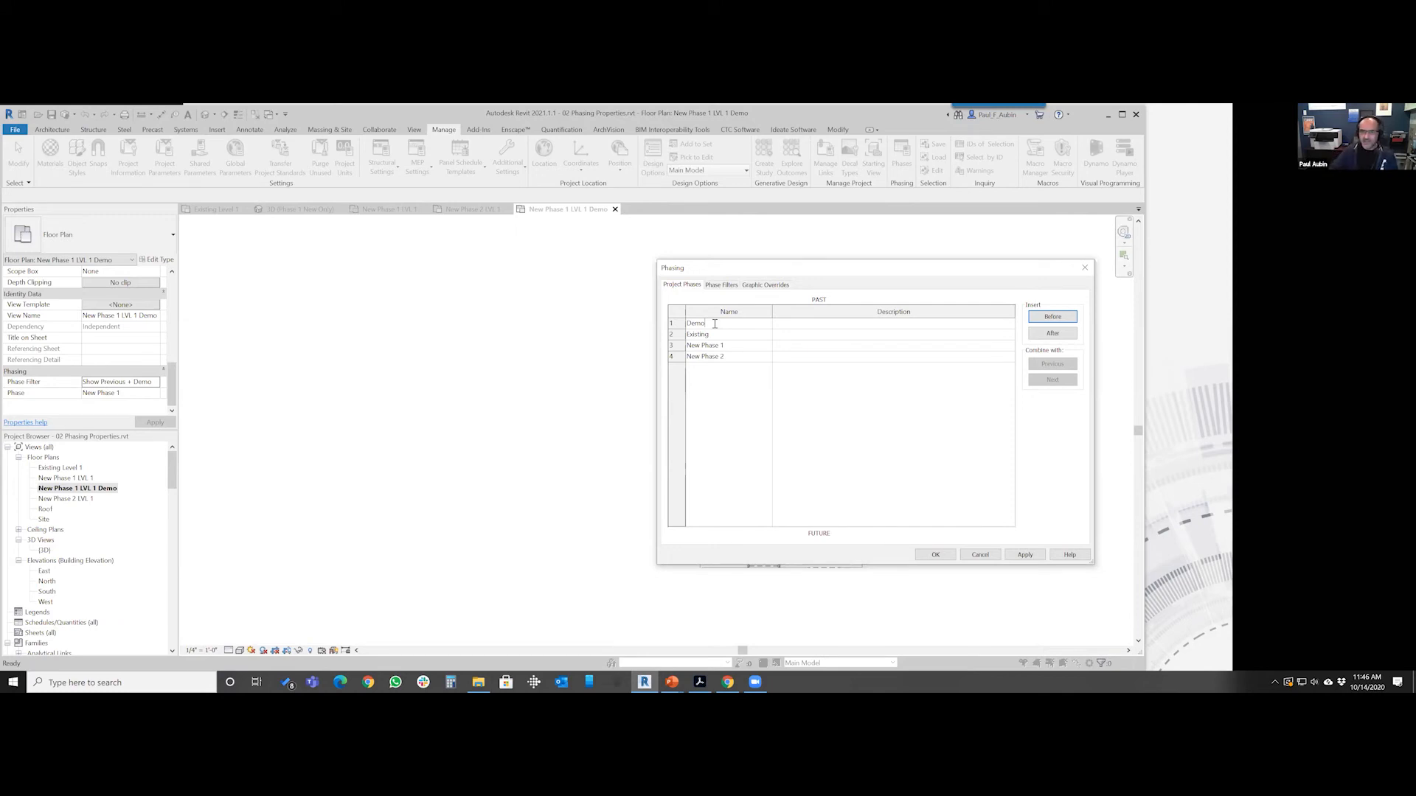
pyautogui.press('Return')
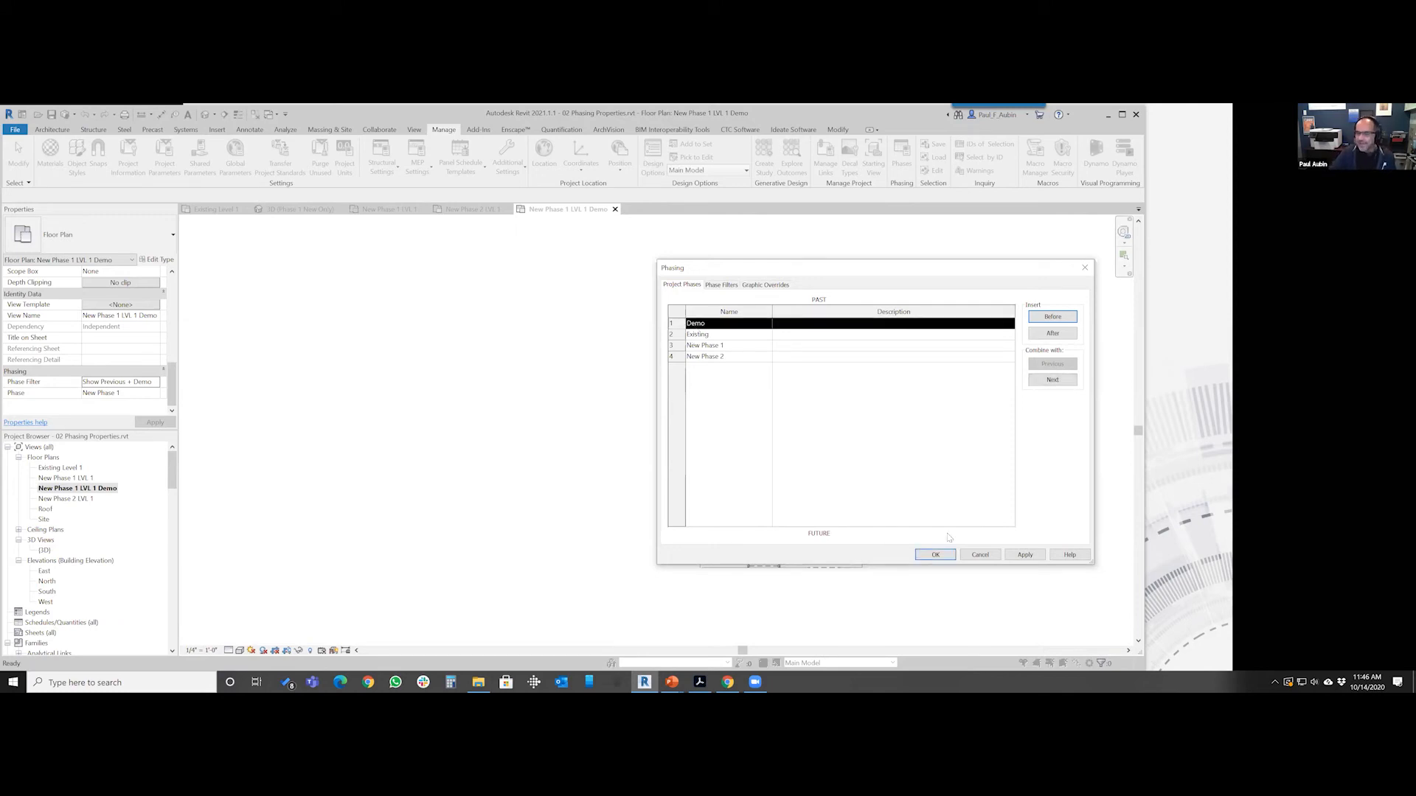
pyautogui.click(980, 555)
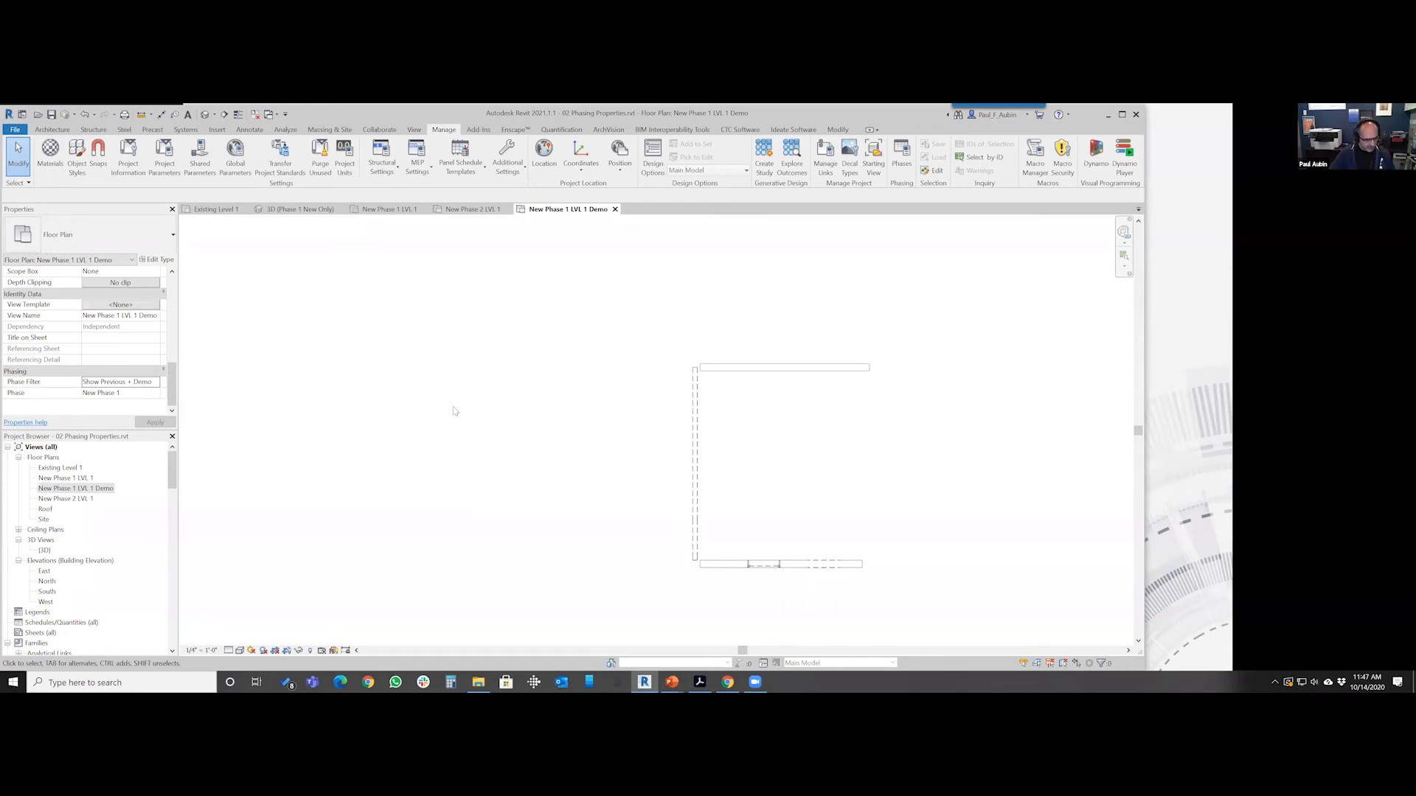
# Open the project file 11 Phasing Partial.rvt
pyautogui.click(733, 401)
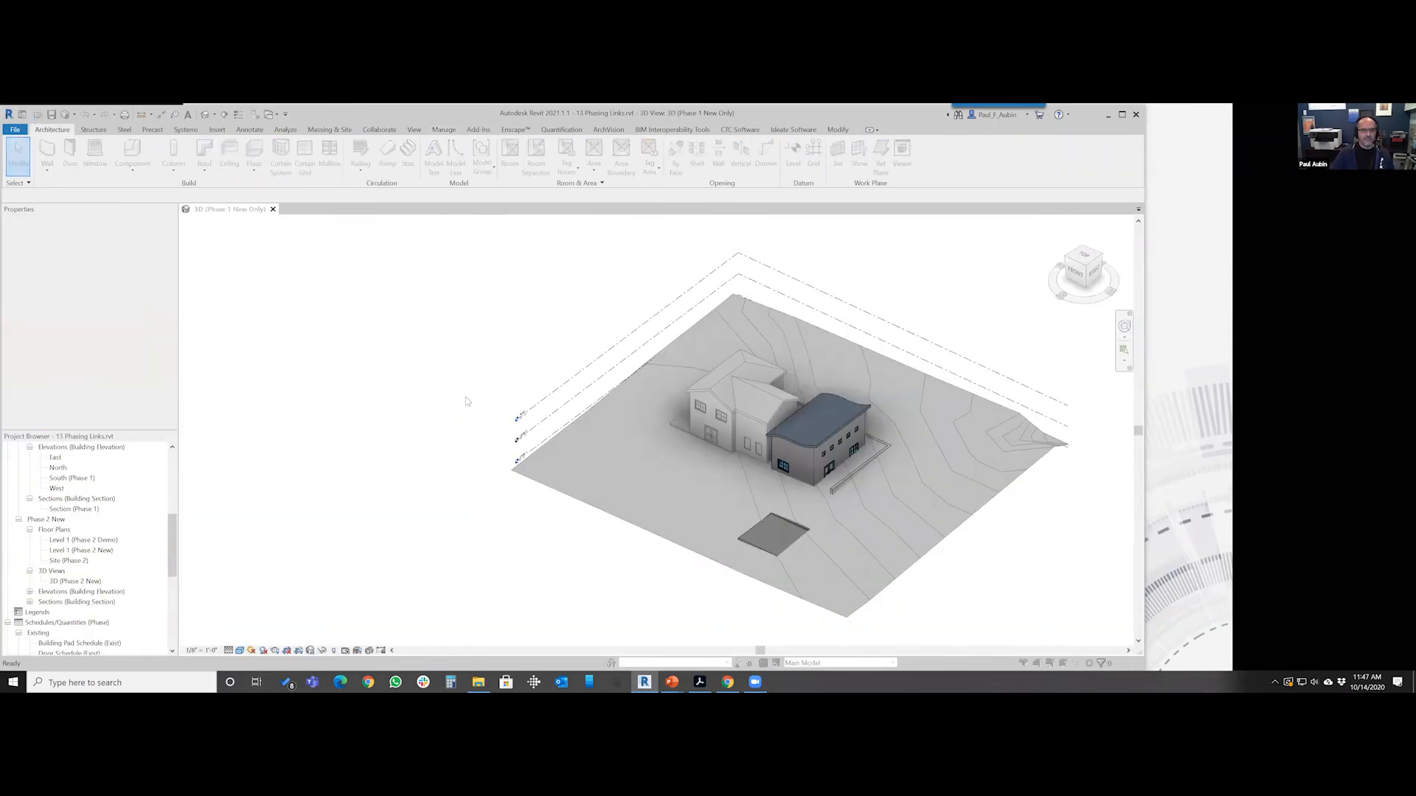
pyautogui.hotkey('ctrl', 'o')
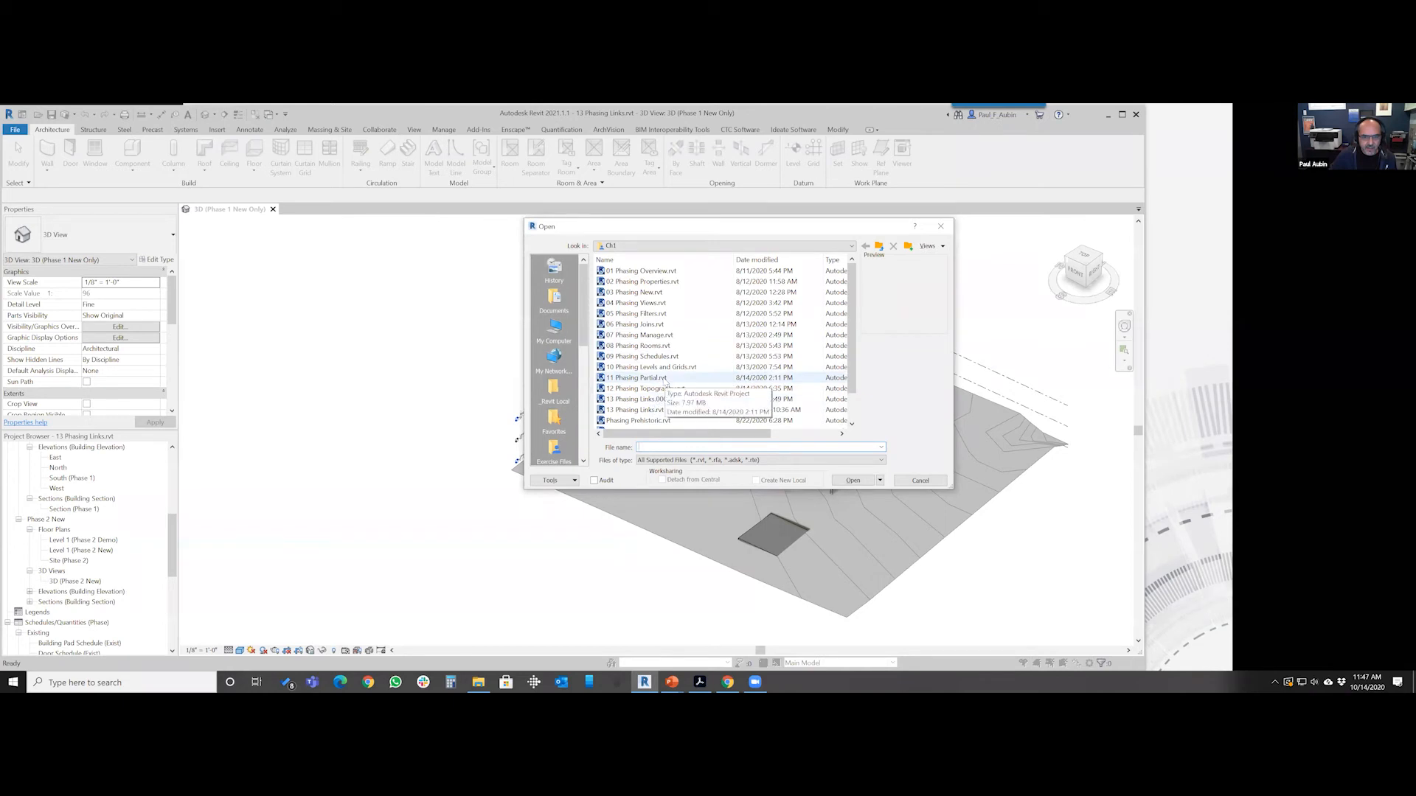
pyautogui.doubleClick(666, 379)
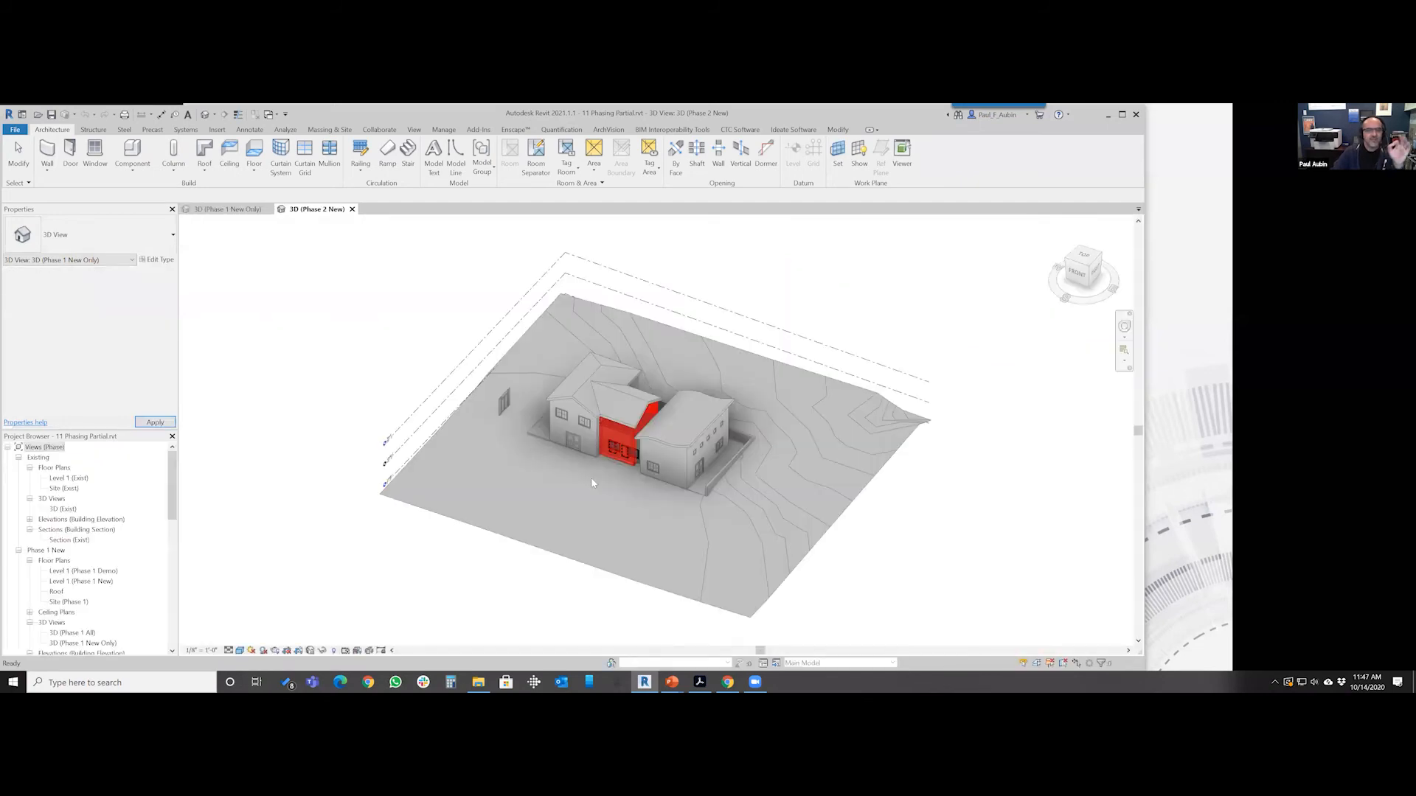
# Check the phasing properties of the existing house's roof in the 3D (Phase 2 New) view
pyautogui.scroll(5, 449, 475)
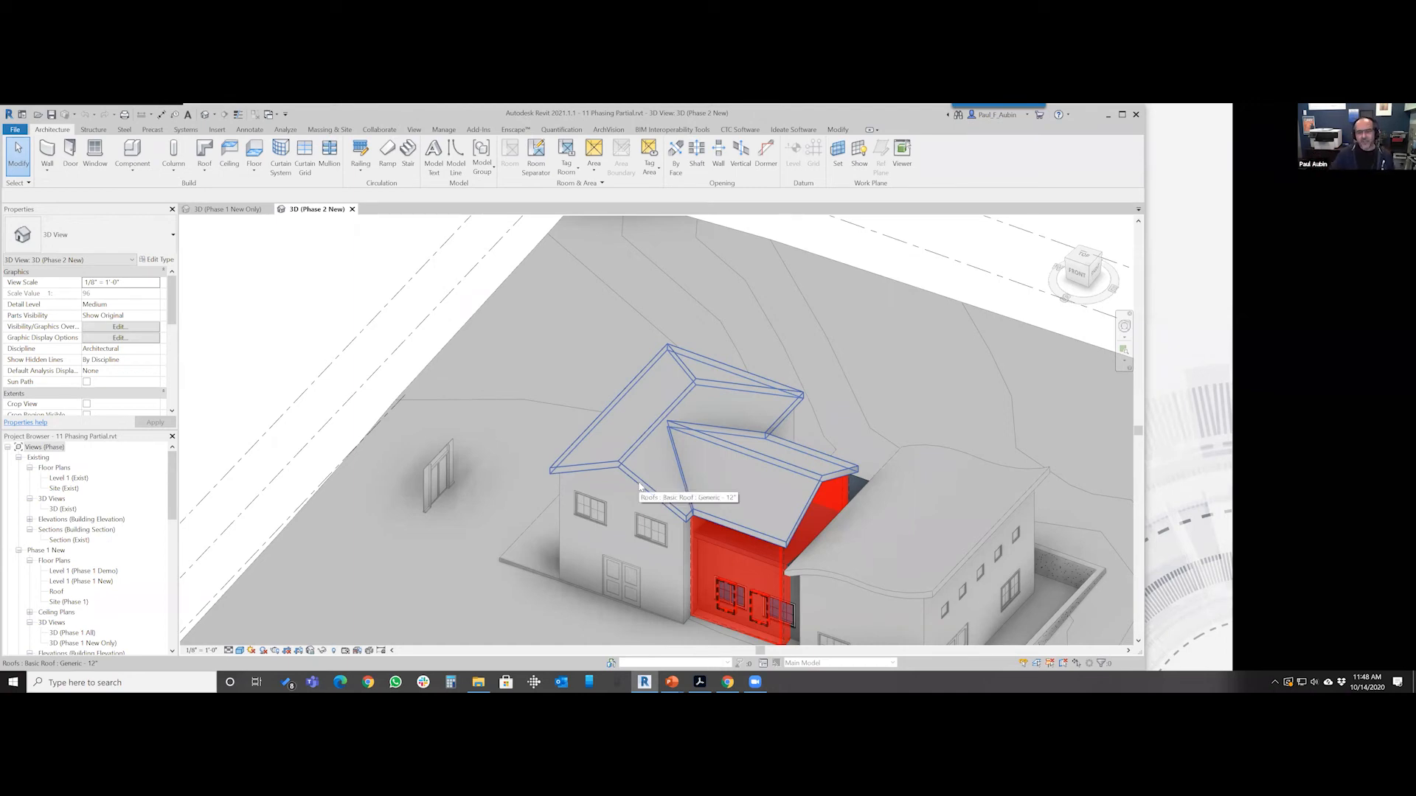
pyautogui.click(768, 537)
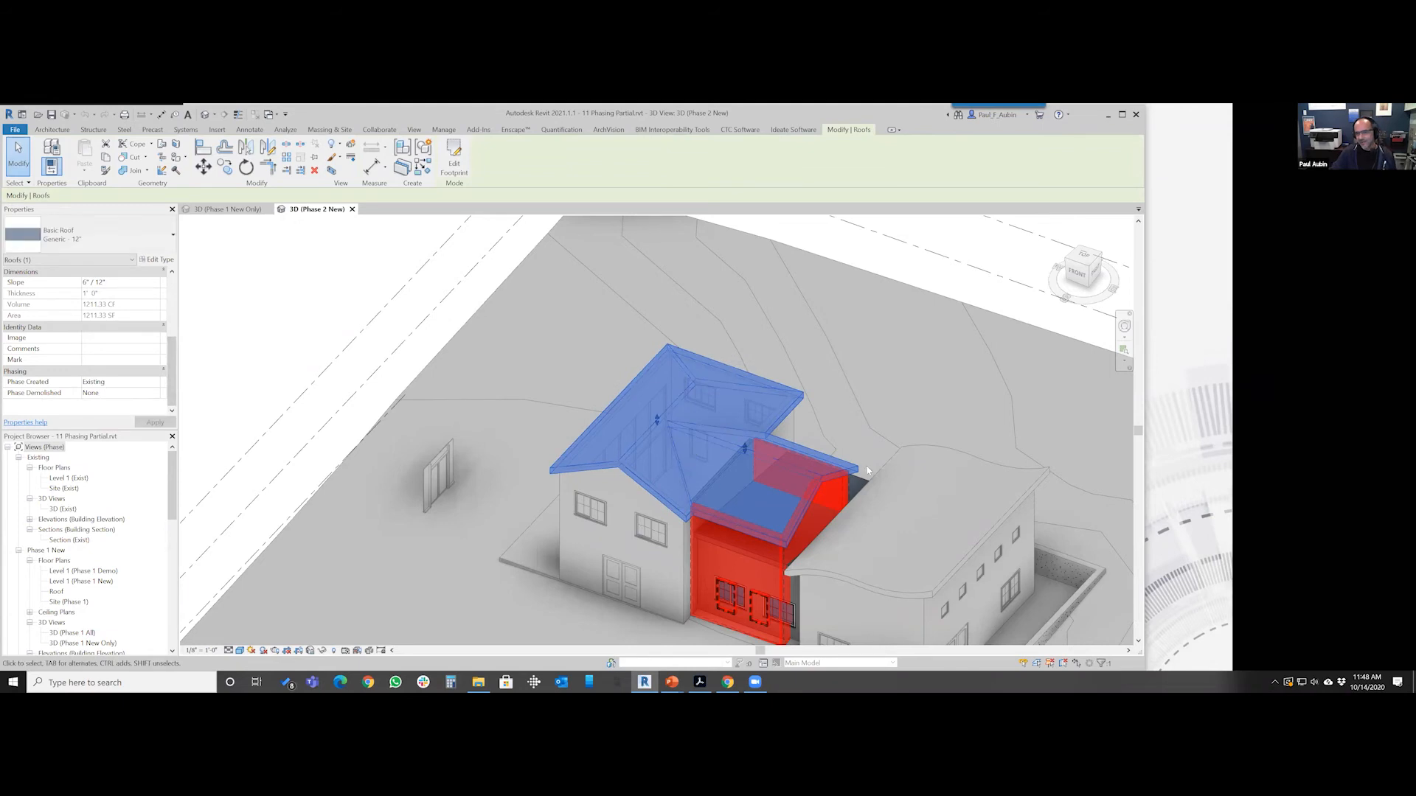
pyautogui.click(316, 315)
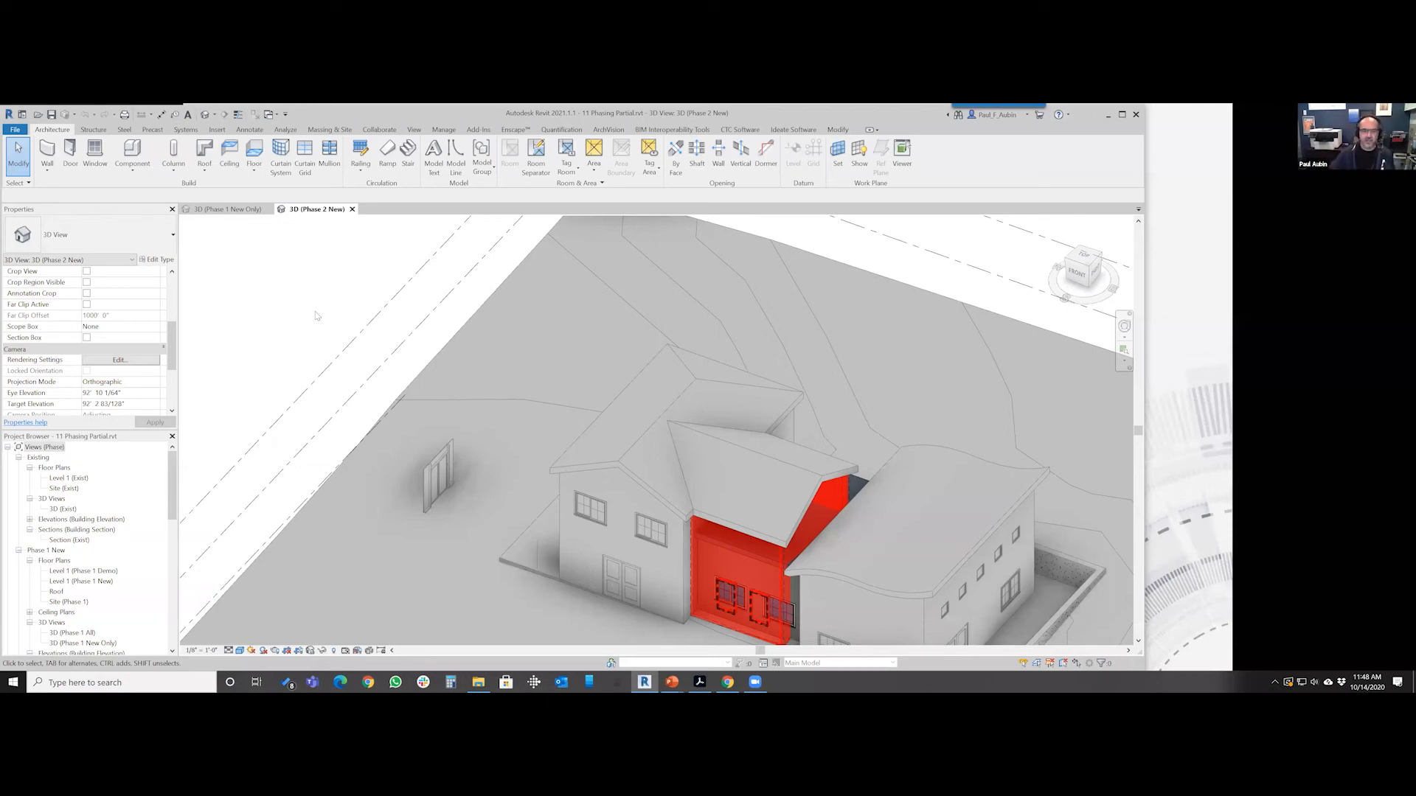
# Check the phasing properties of the storefront curtain wall on the existing house, and clear the selection
pyautogui.keyDown('shift'); pyautogui.moveTo(564, 609); pyautogui.dragTo(669, 417, button='middle'); pyautogui.keyUp('shift')
pyautogui.scroll(2, 669, 418)
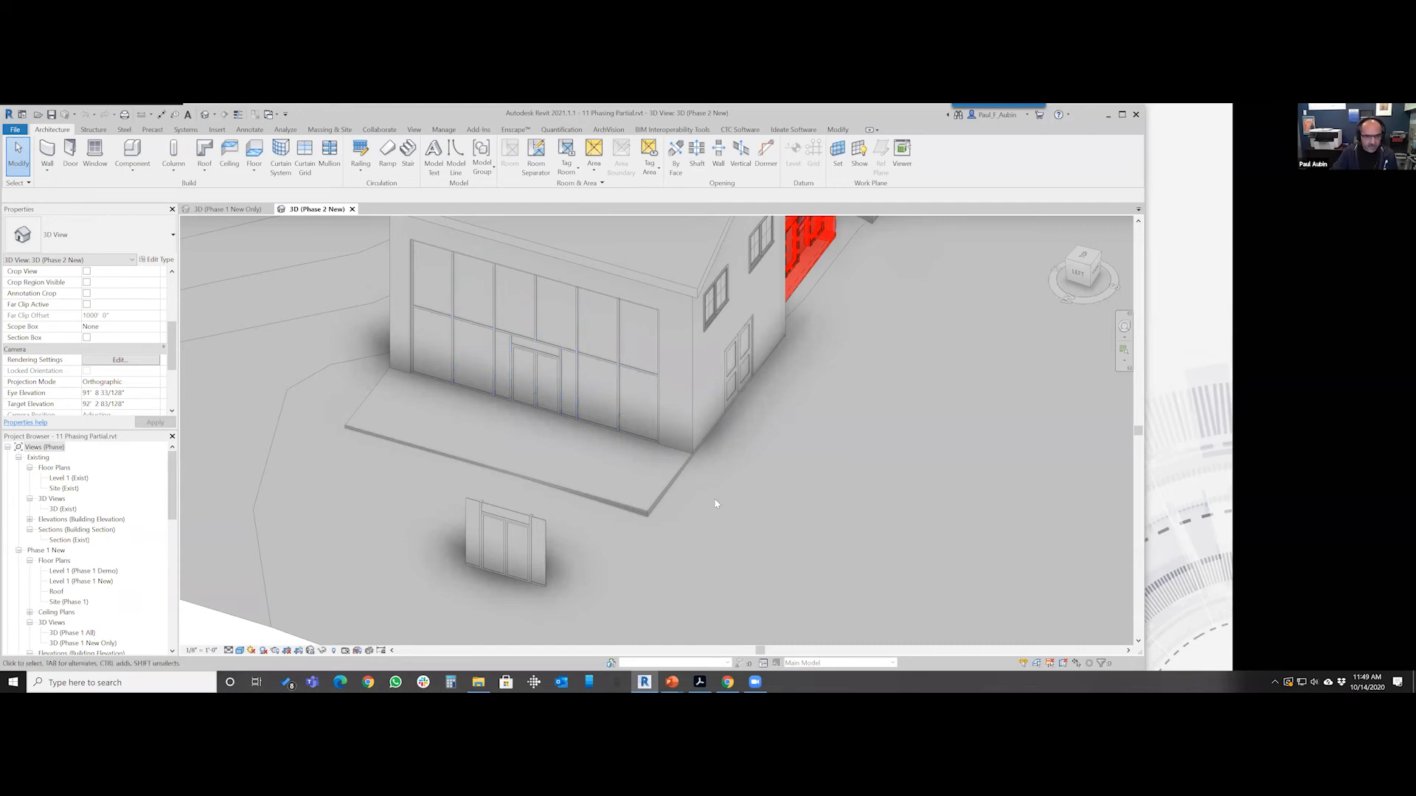
pyautogui.click(666, 389)
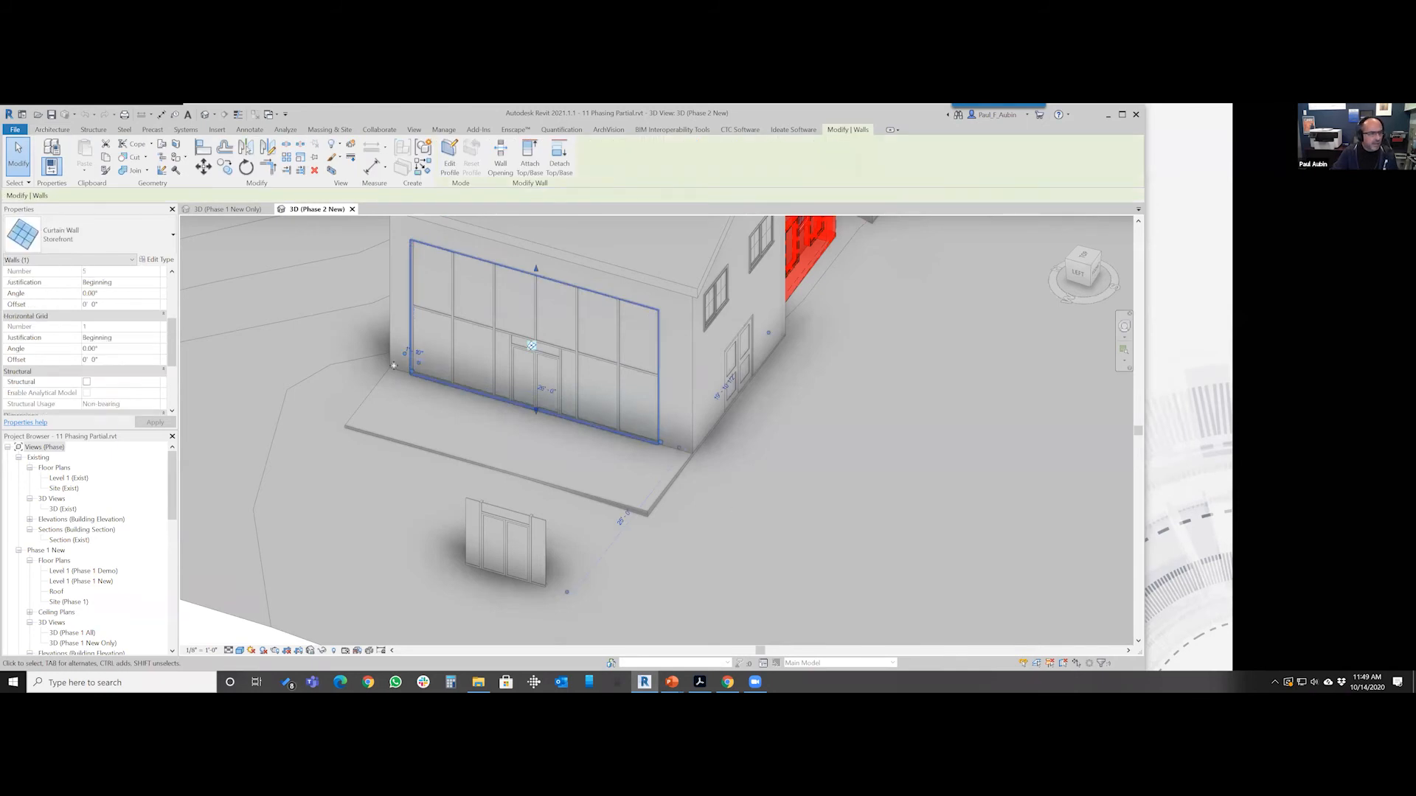
pyautogui.moveTo(172, 353); pyautogui.dragTo(172, 399)
pyautogui.click(359, 319)
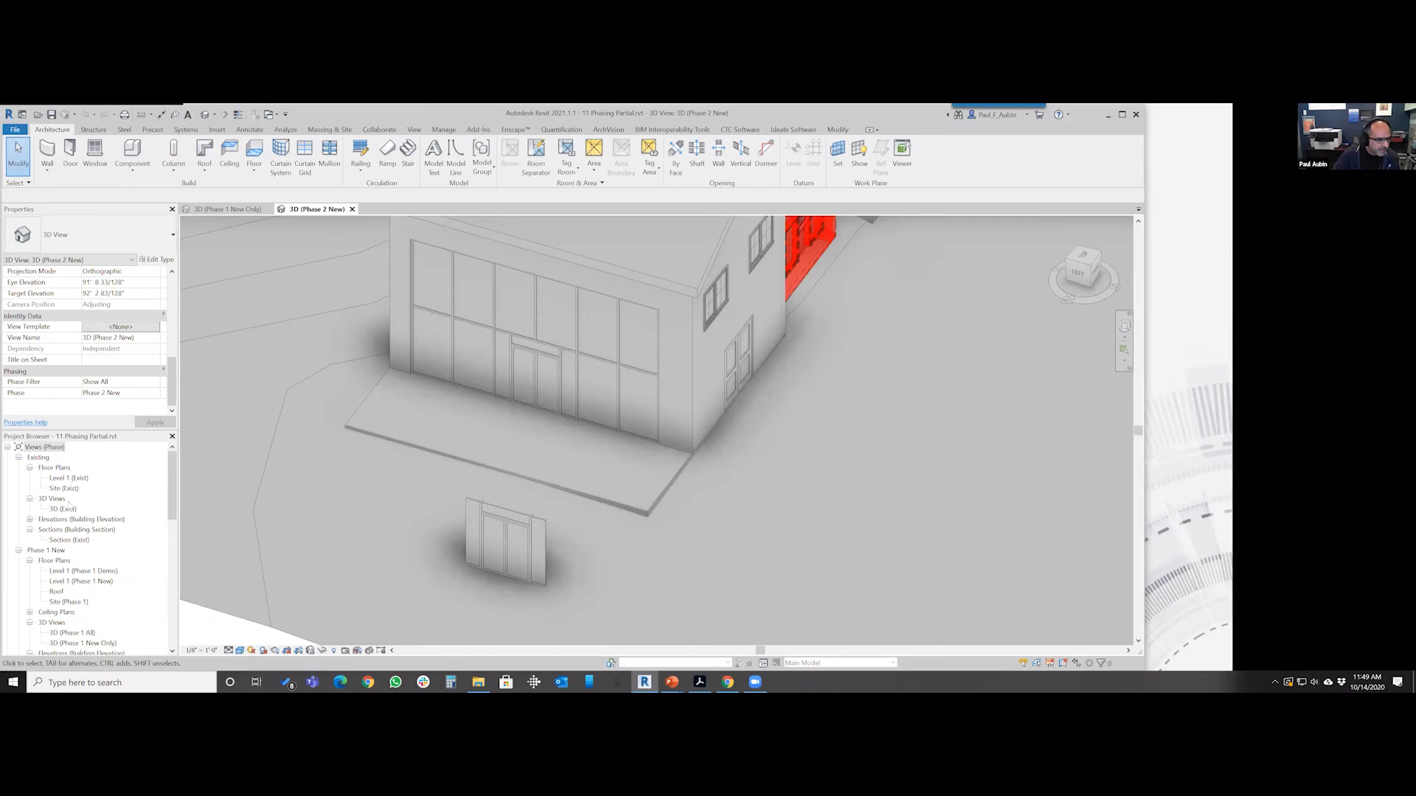
# Open the 3D (Exist) view and check the phasing properties of the storefront's two lower end glass panels
pyautogui.doubleClick(63, 509)
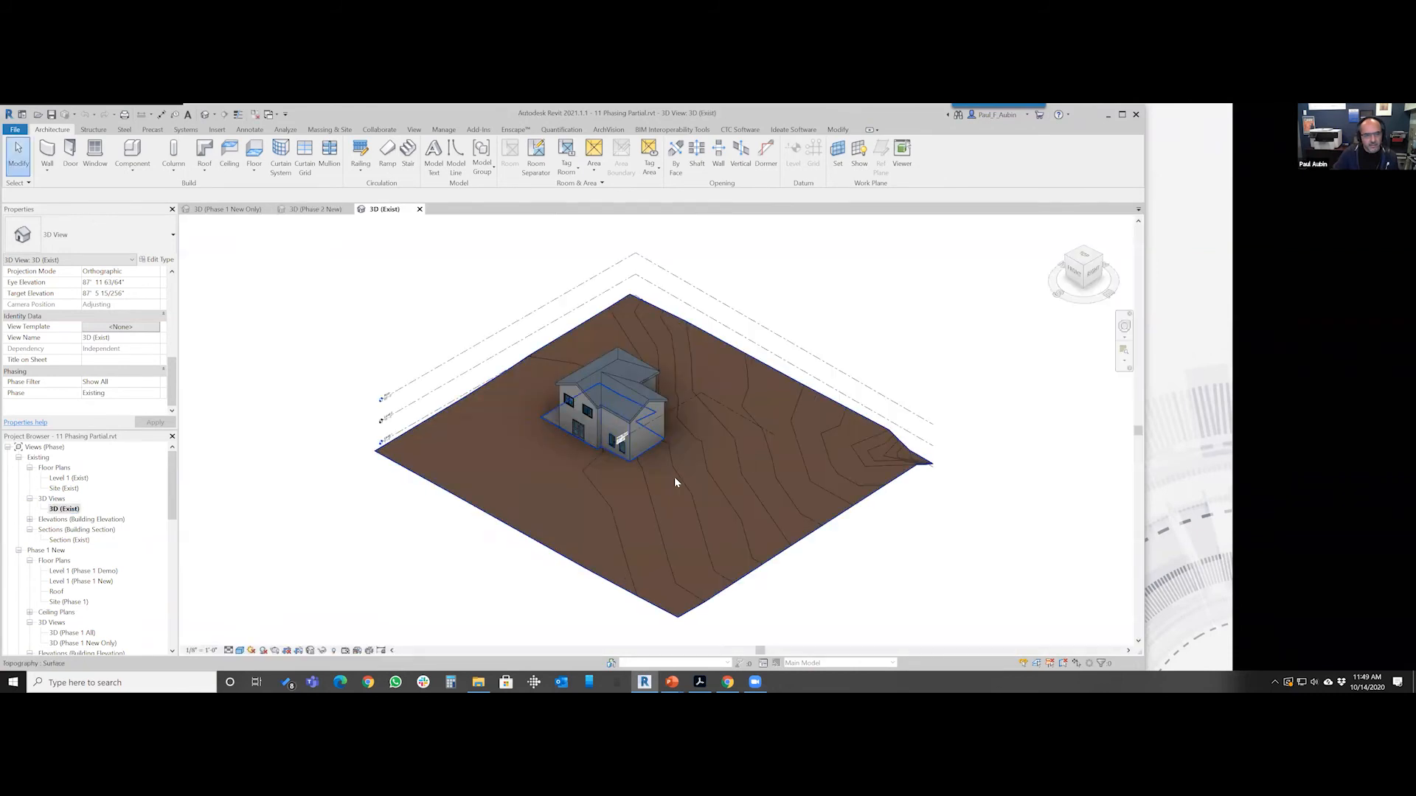
pyautogui.keyDown('shift'); pyautogui.moveTo(594, 528); pyautogui.dragTo(666, 511, button='middle'); pyautogui.keyUp('shift')
pyautogui.scroll(5, 692, 444)
pyautogui.scroll(3, 684, 456)
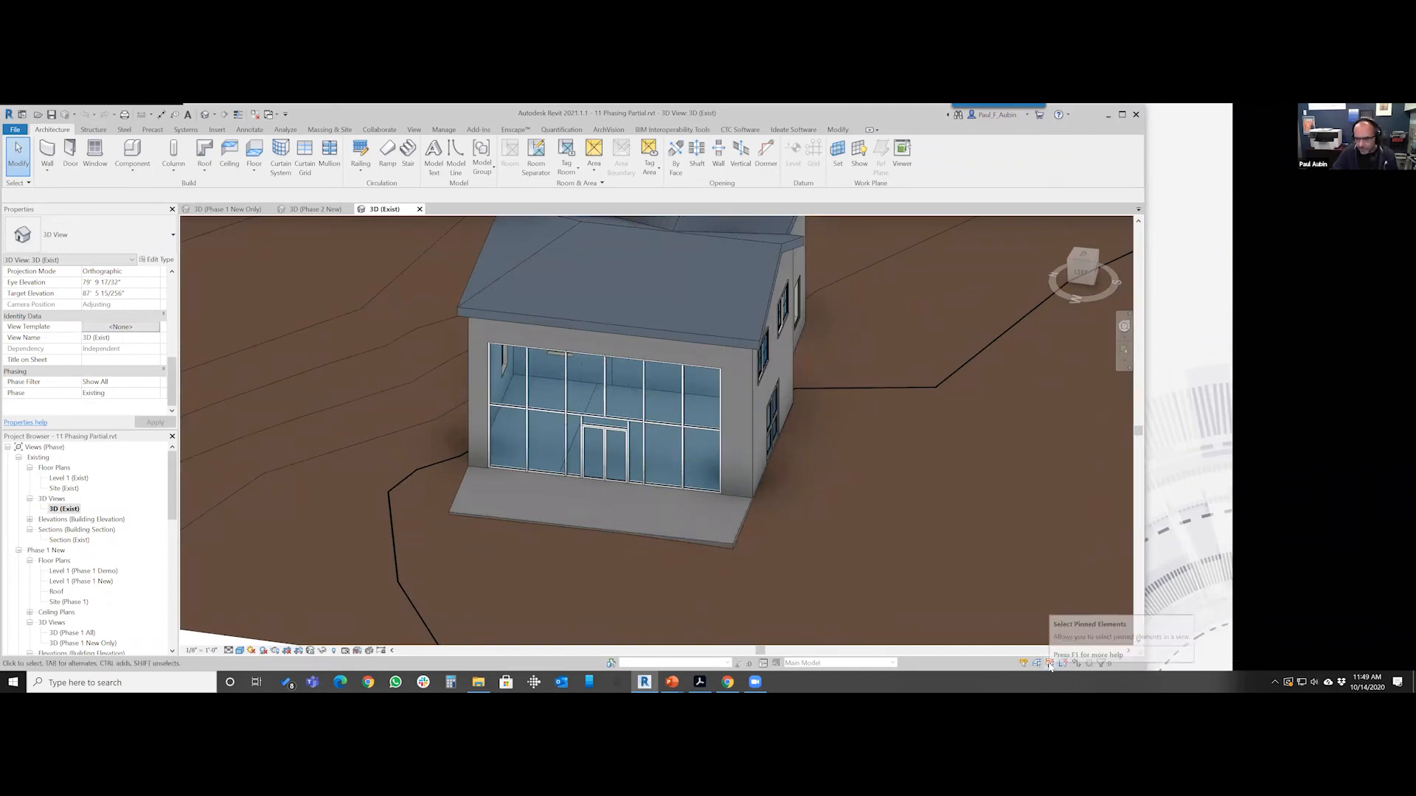
pyautogui.click(708, 473)
pyautogui.scroll(3, 719, 458)
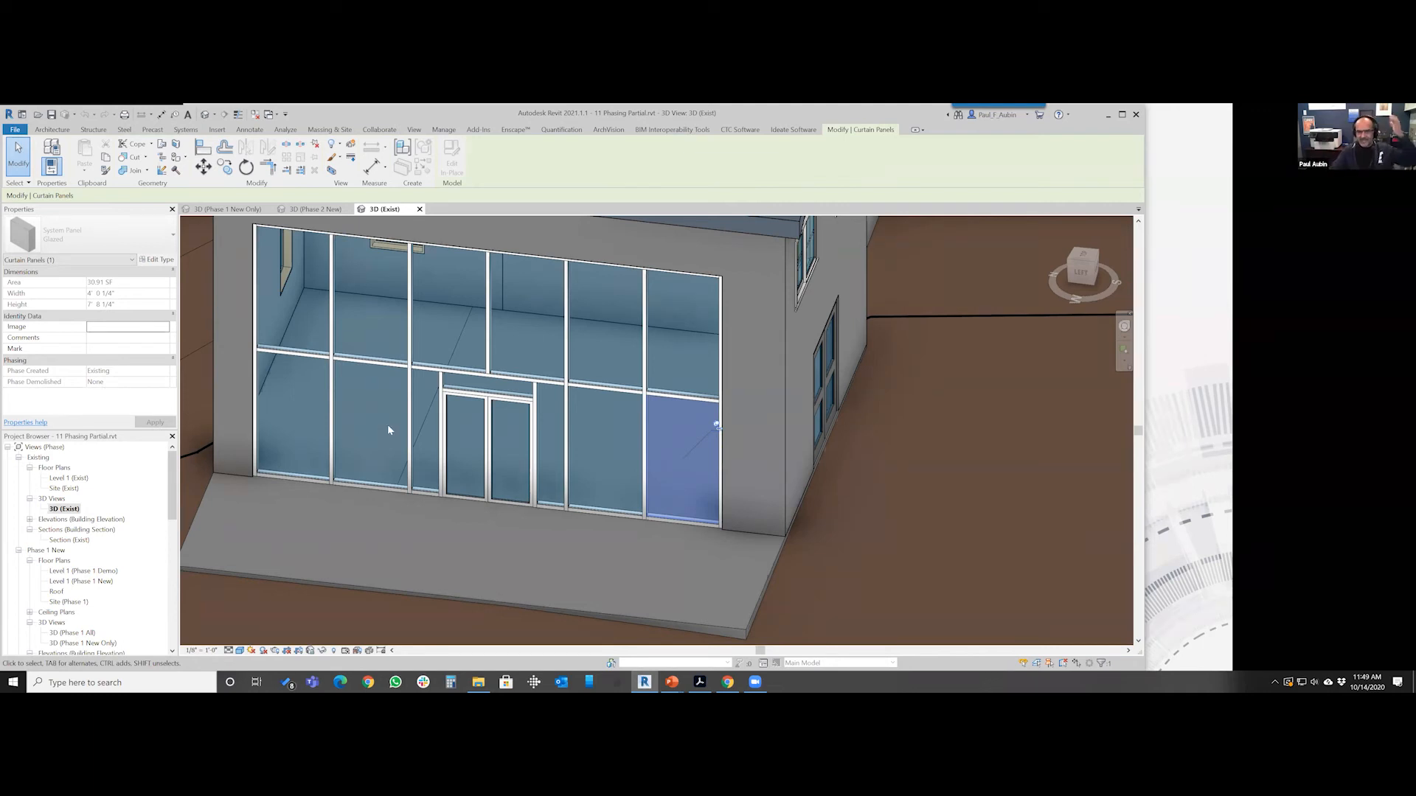
pyautogui.click(627, 451)
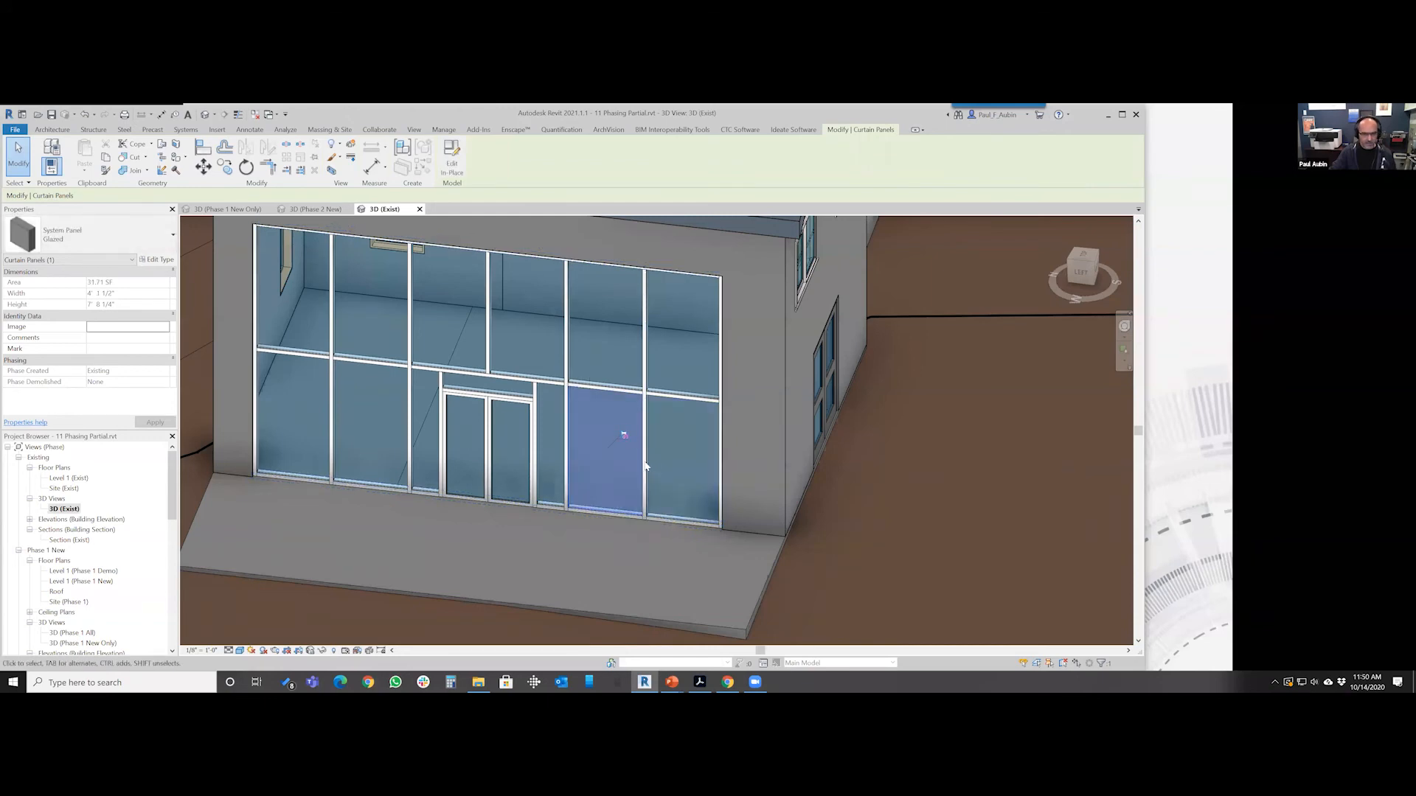
# Unpin the vertical mullion segments between the two lower end glass panels and the bottom mullions beneath both panels
pyautogui.click(644, 459)
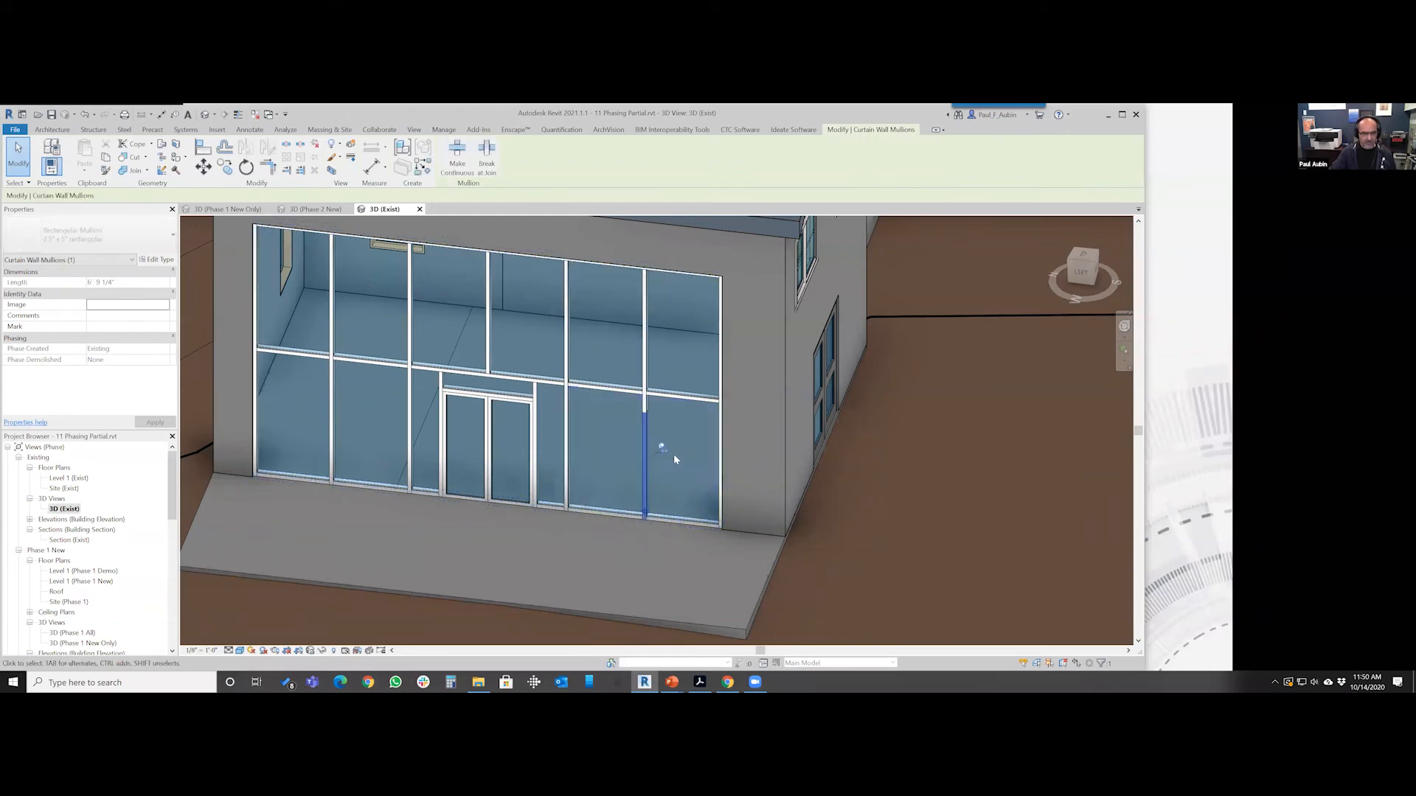
pyautogui.click(646, 407)
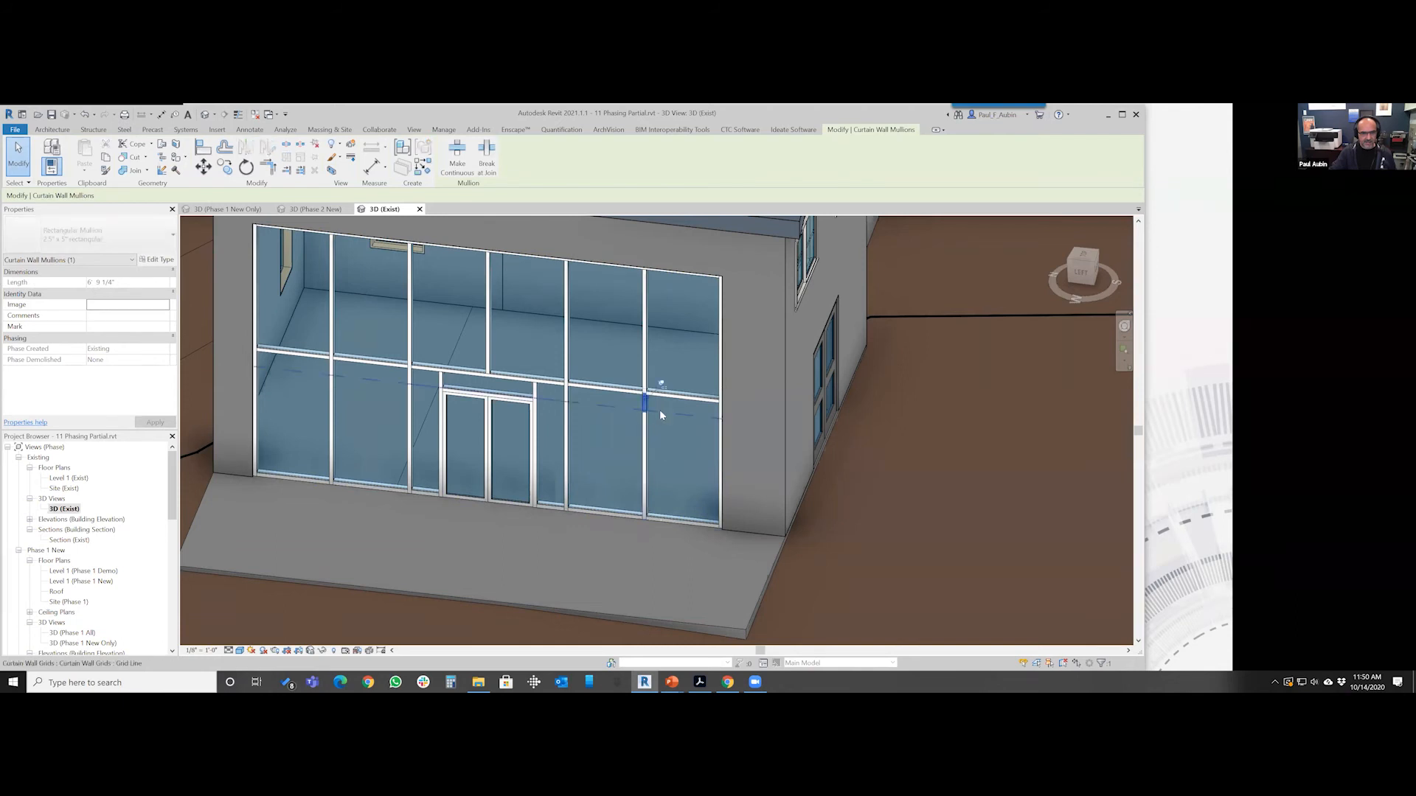
pyautogui.click(628, 509)
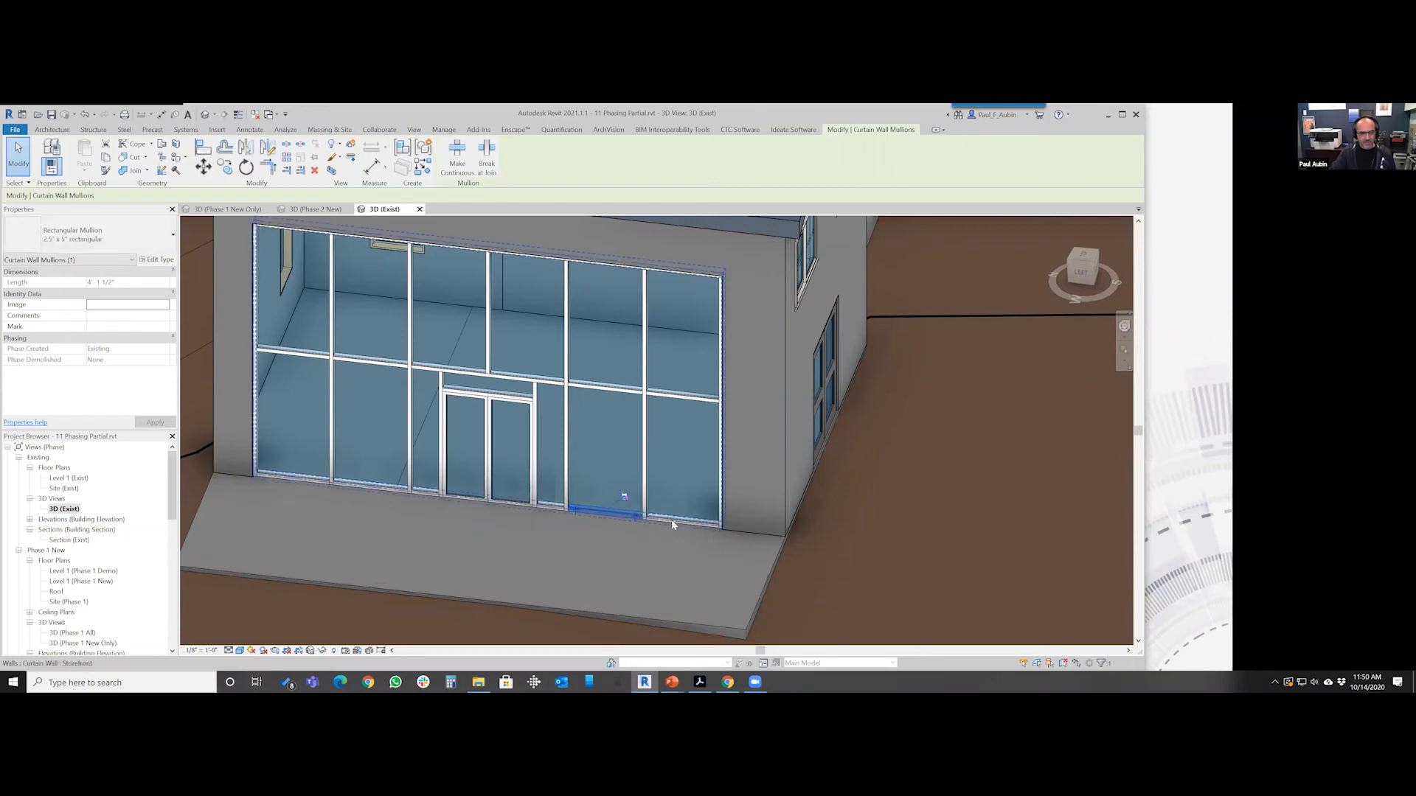
pyautogui.click(684, 521)
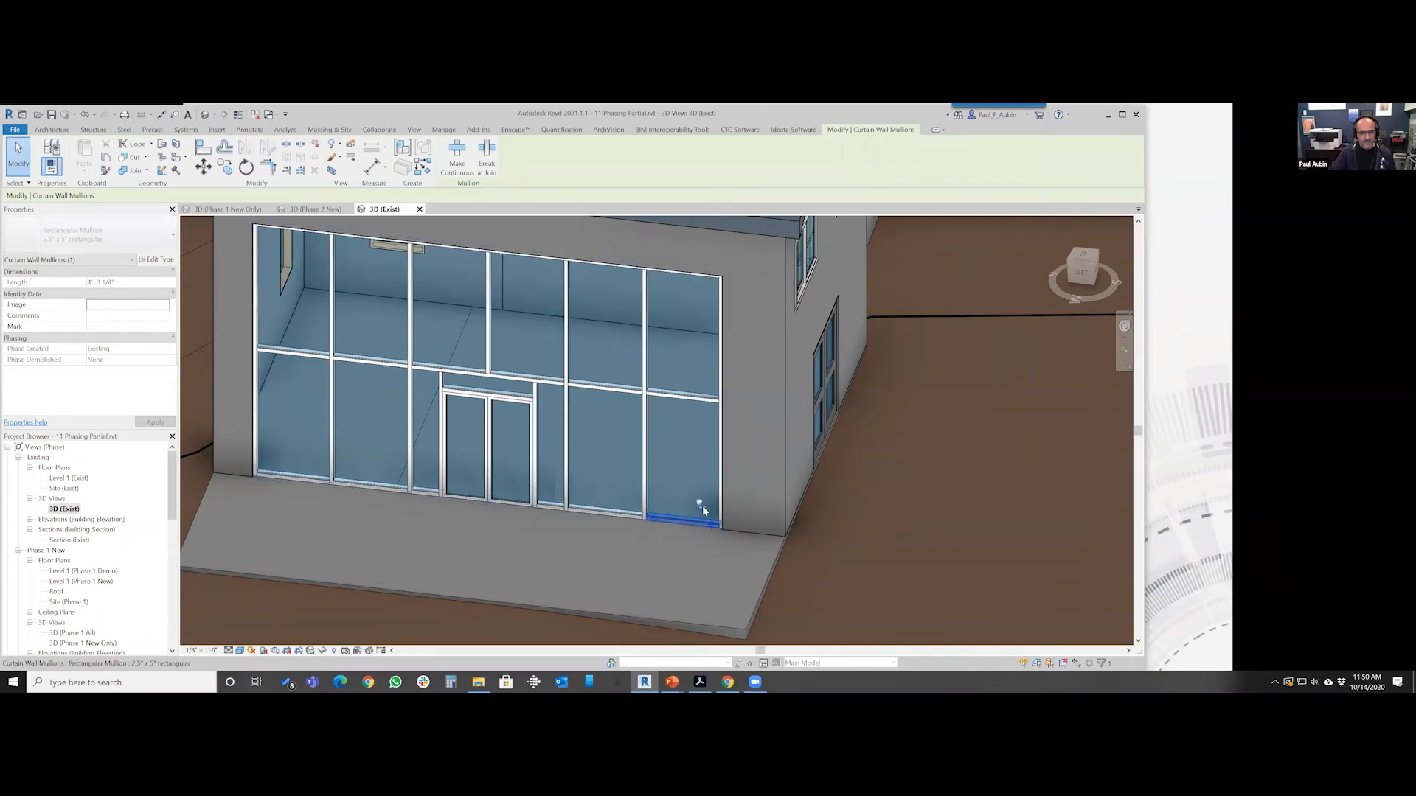
# Delete the two bottom mullions and the vertical mullion segments between the two lower end panels
pyautogui.keyDown('ctrl'); pyautogui.click(620, 515); pyautogui.keyUp('ctrl')
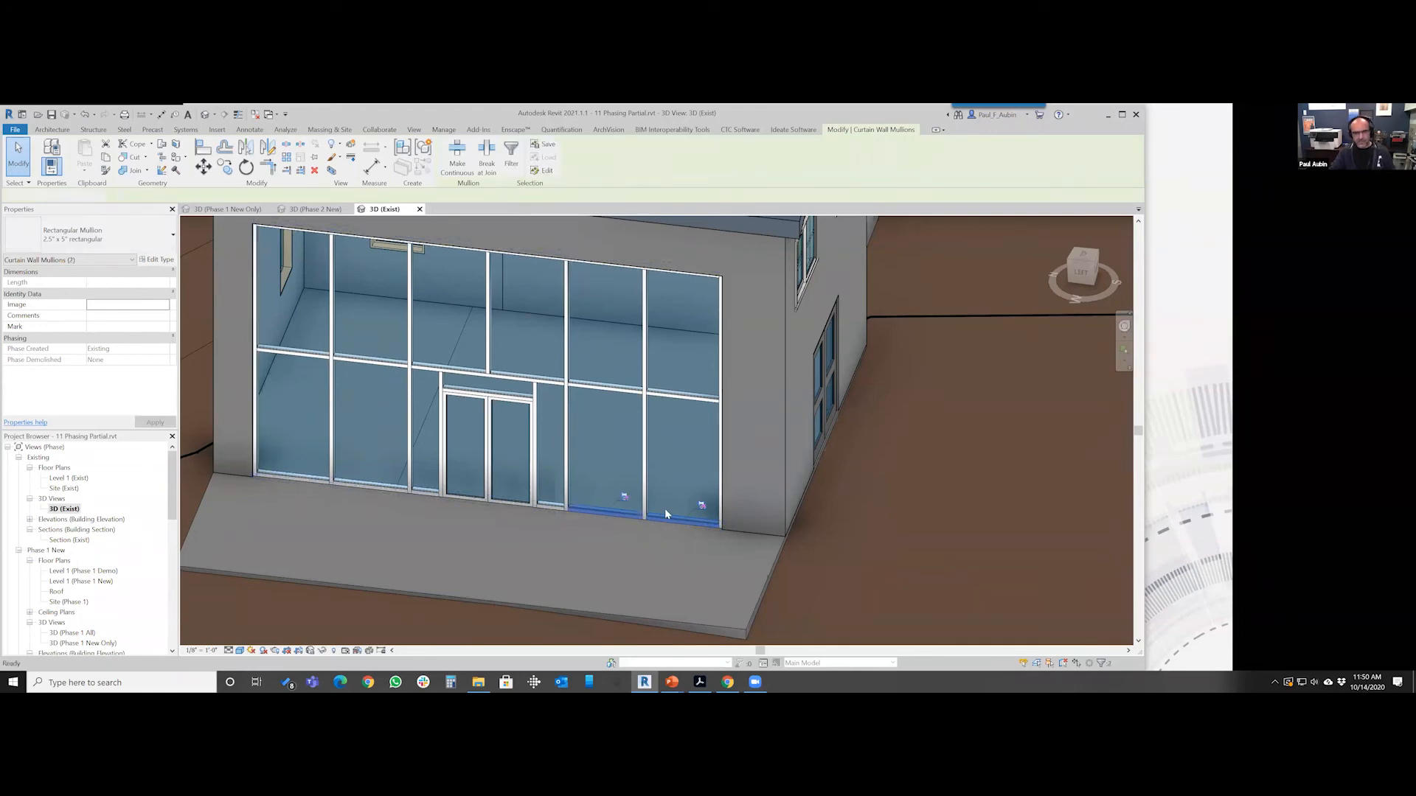
pyautogui.click(647, 407)
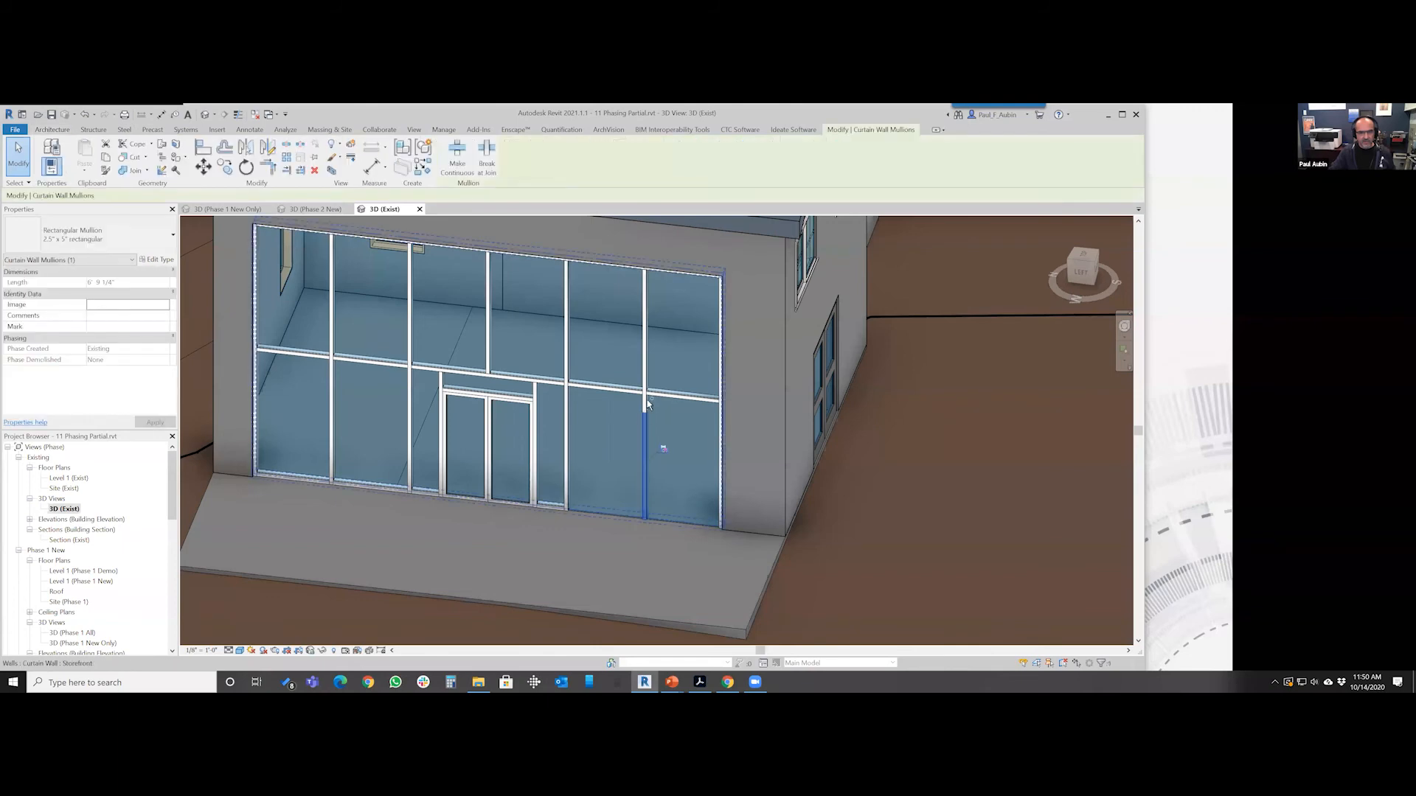
pyautogui.keyDown('ctrl'); pyautogui.click(649, 399); pyautogui.keyUp('ctrl')
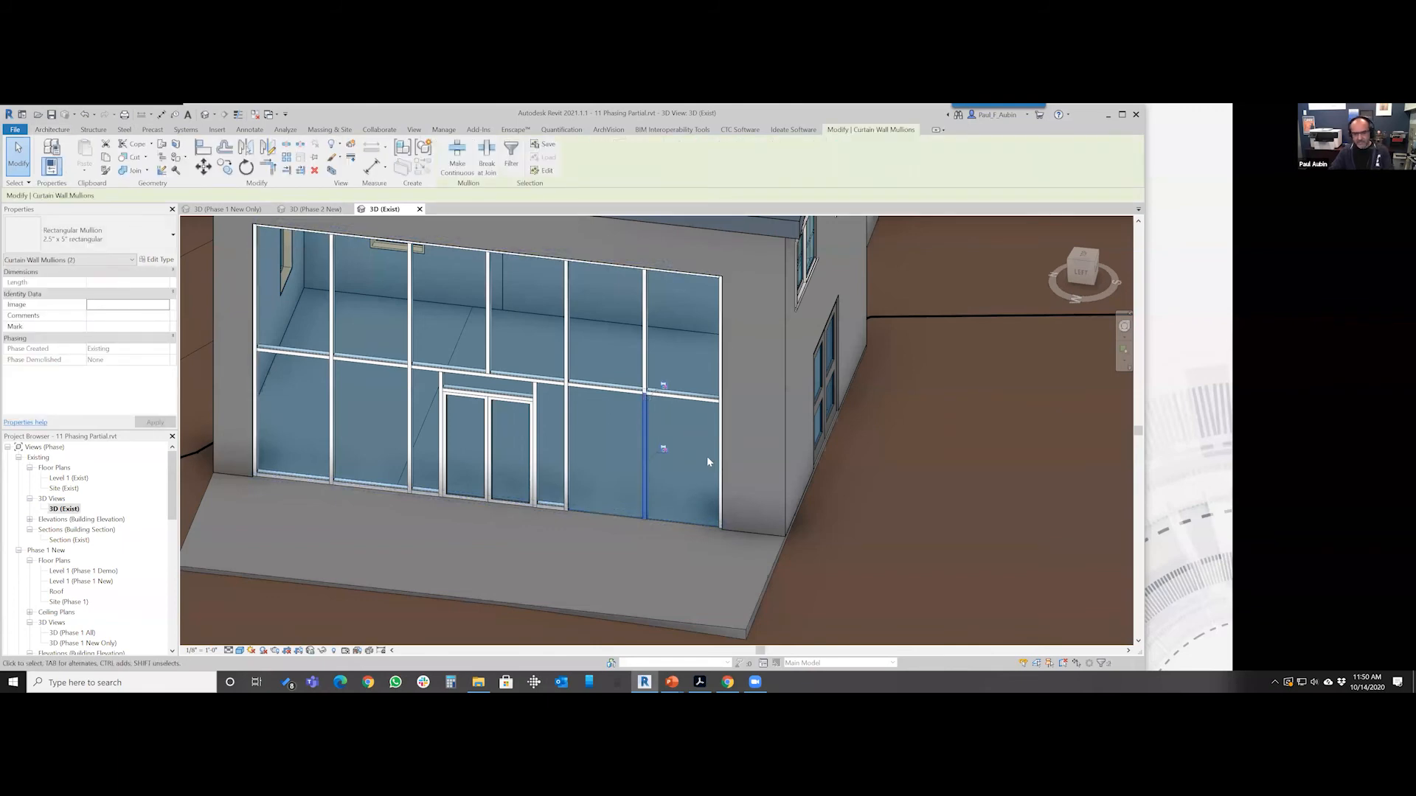
pyautogui.press('Delete')
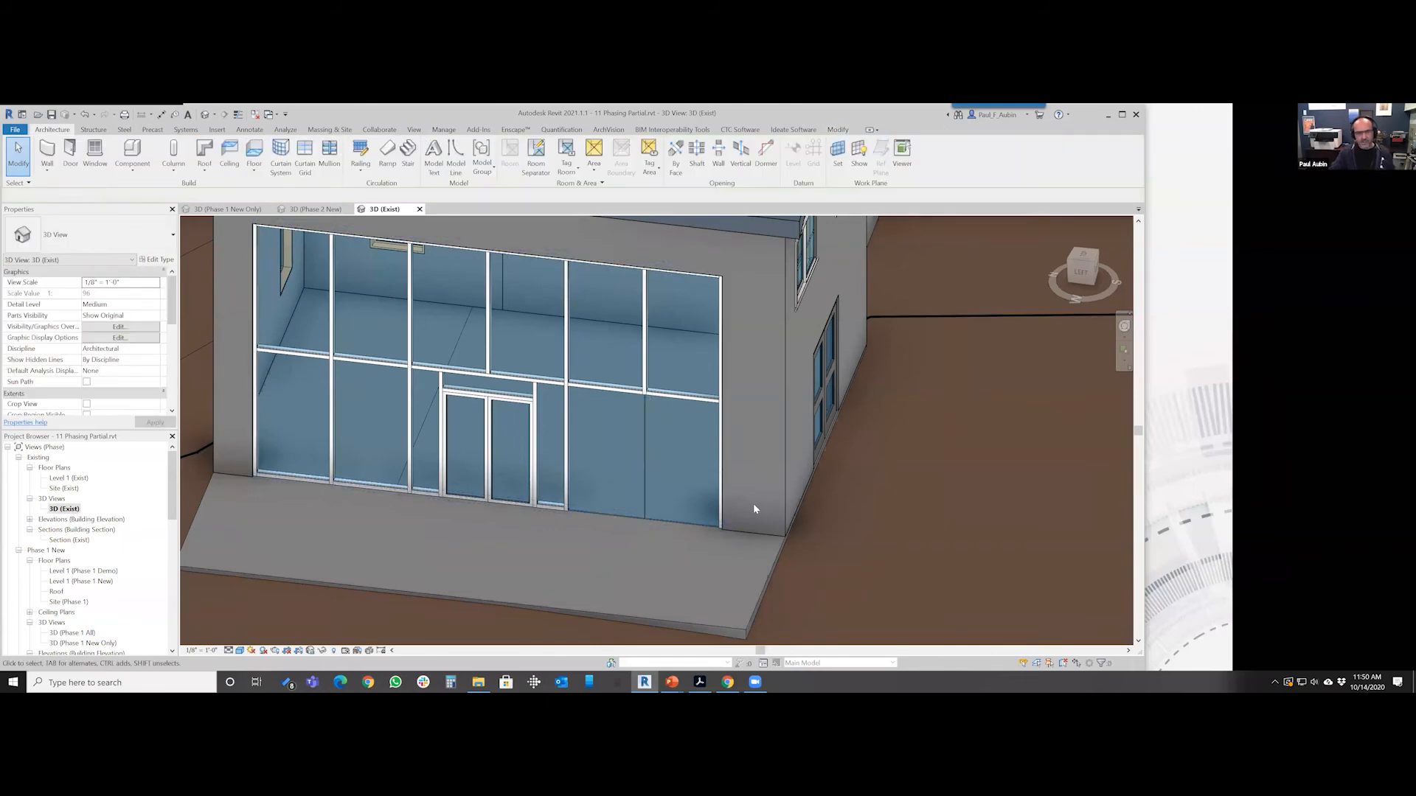
# Remove the vertical curtain grid segment between the two lower end panels to merge them into one
pyautogui.click(645, 487)
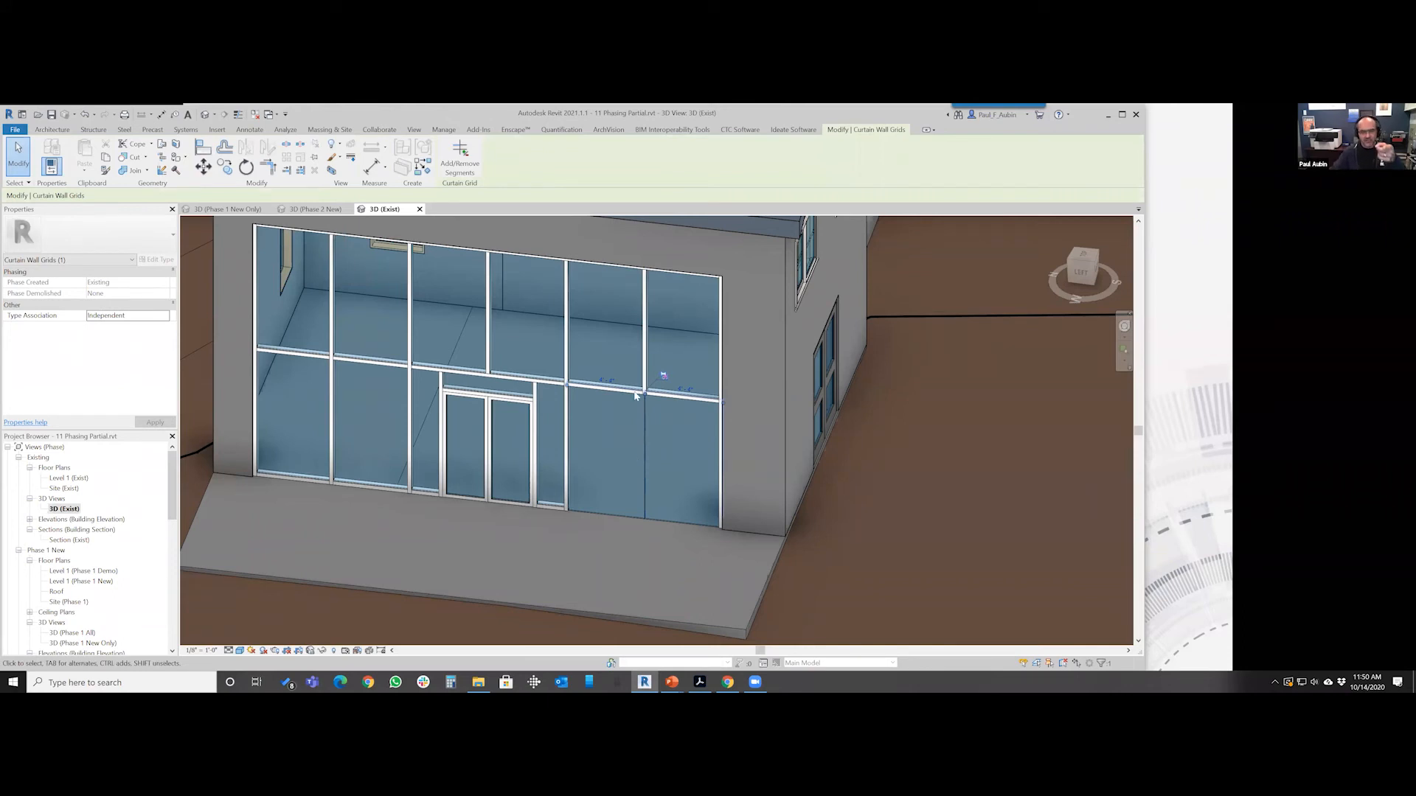
pyautogui.click(459, 166)
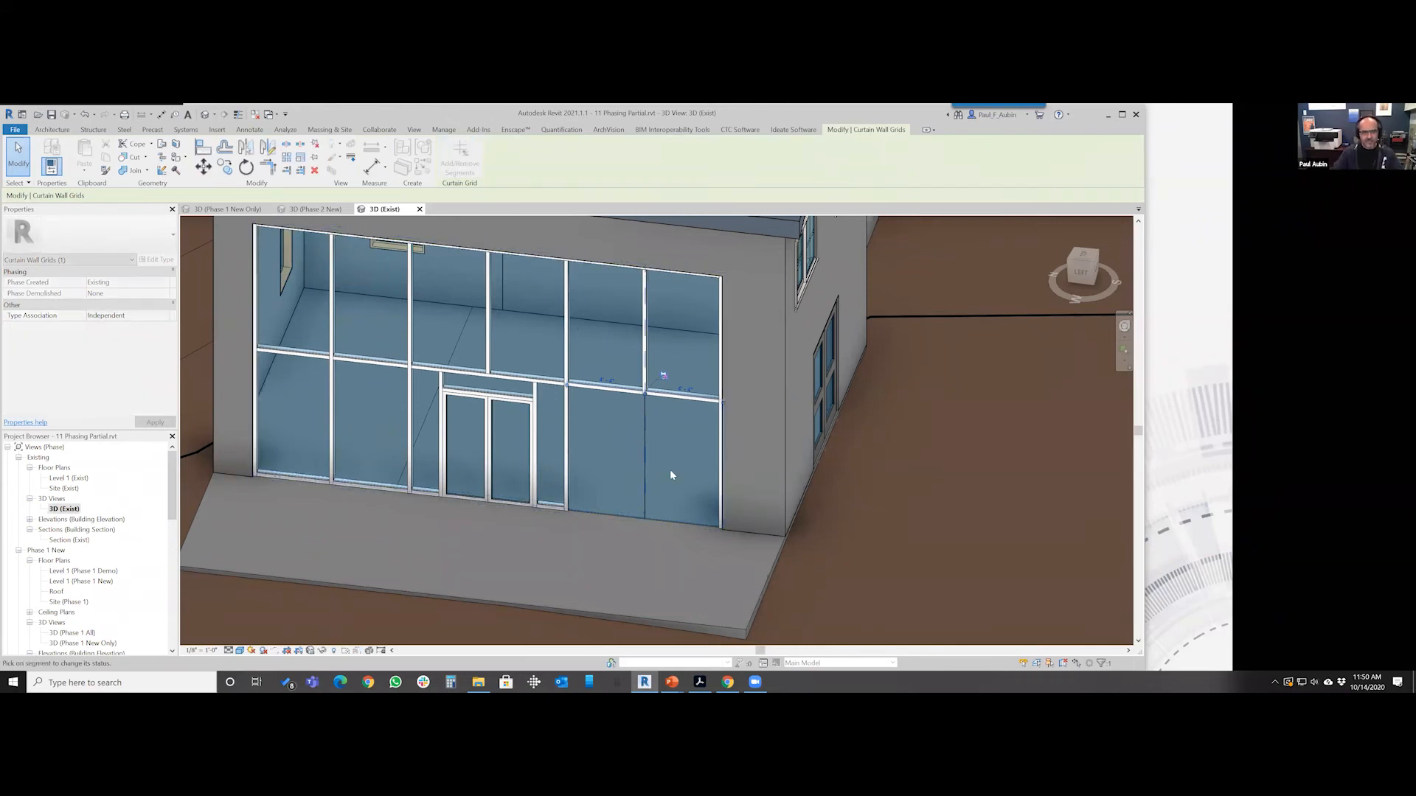
pyautogui.click(644, 480)
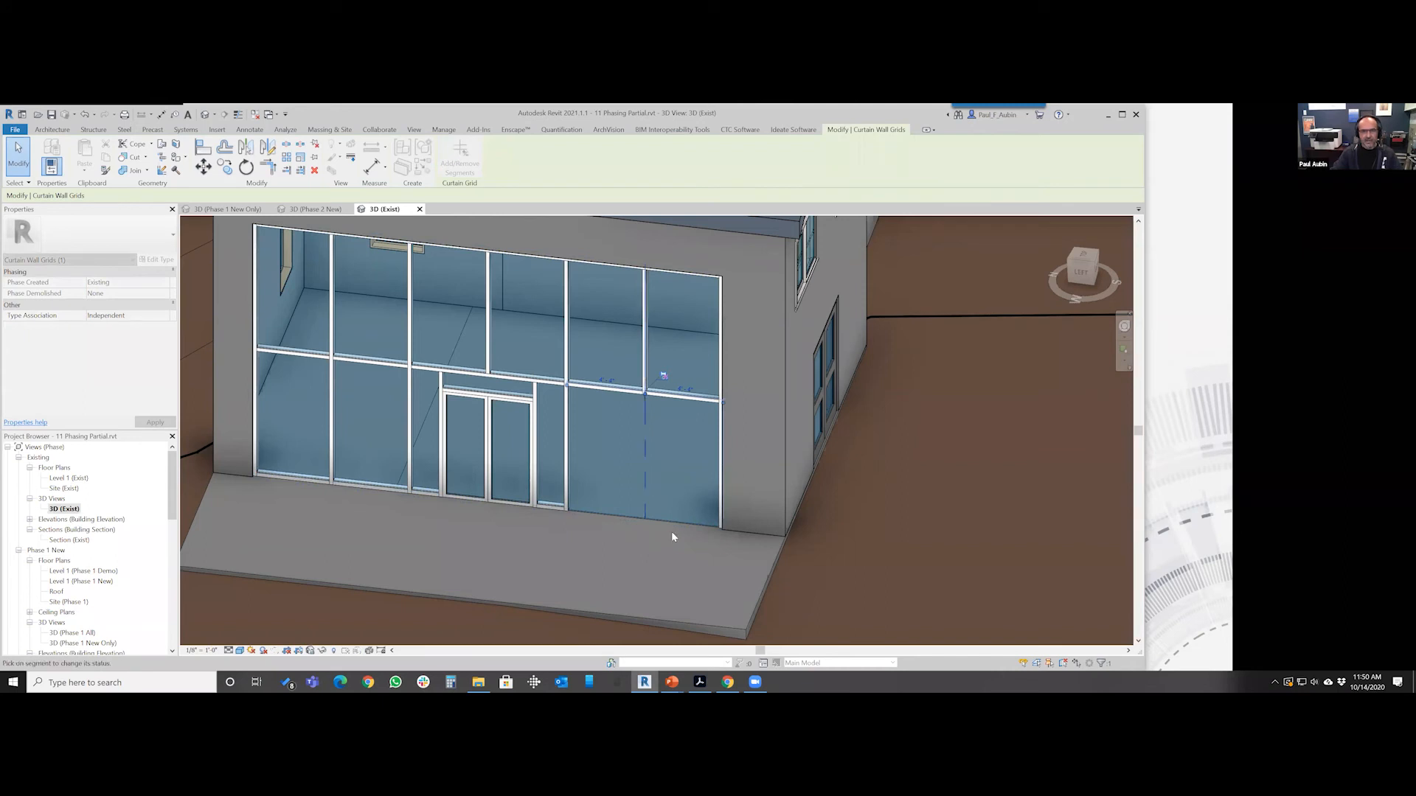
pyautogui.press('Escape')
pyautogui.press('Escape')
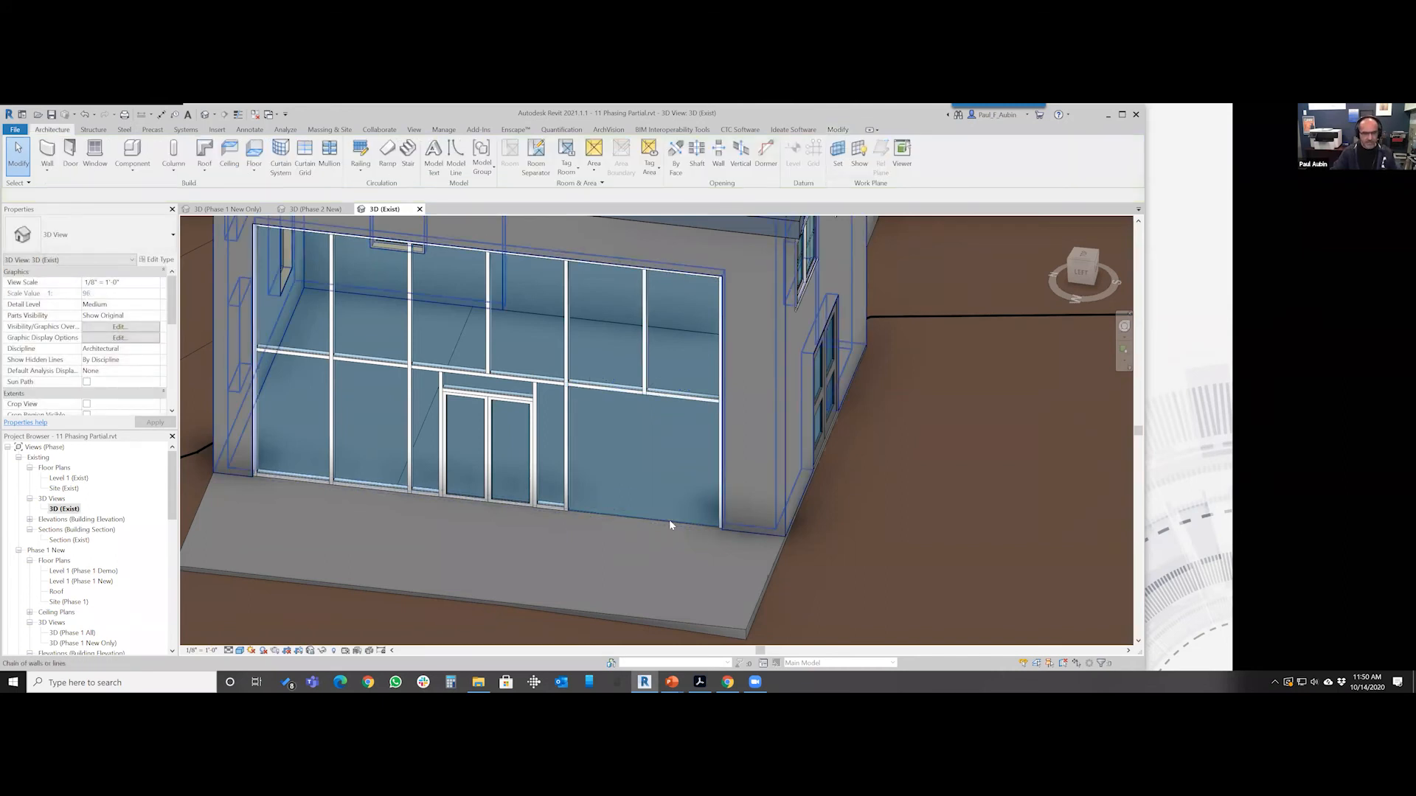
# Change the merged lower end panel's type to Empty System Panel: Empty
pyautogui.press('Tab')
pyautogui.click(670, 522)
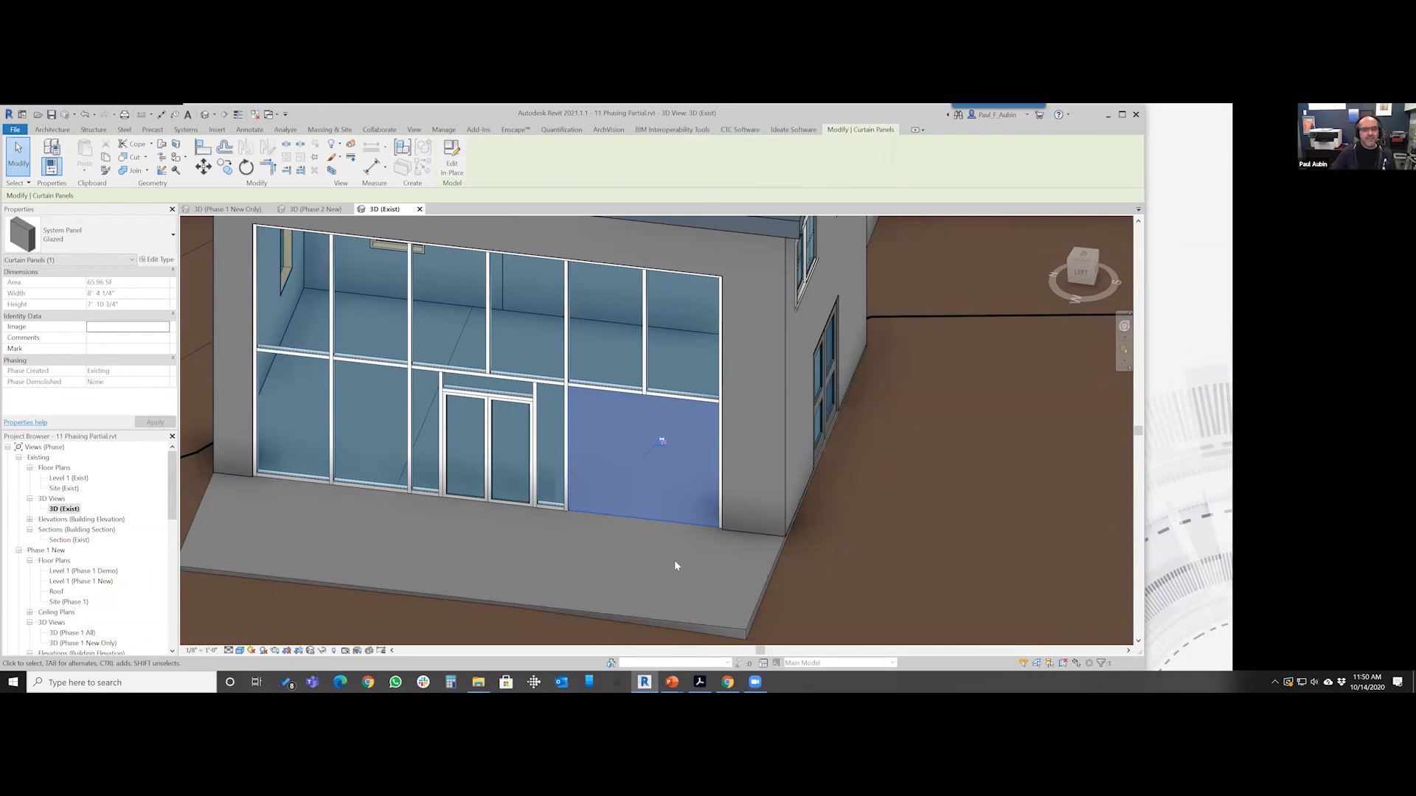
pyautogui.click(93, 235)
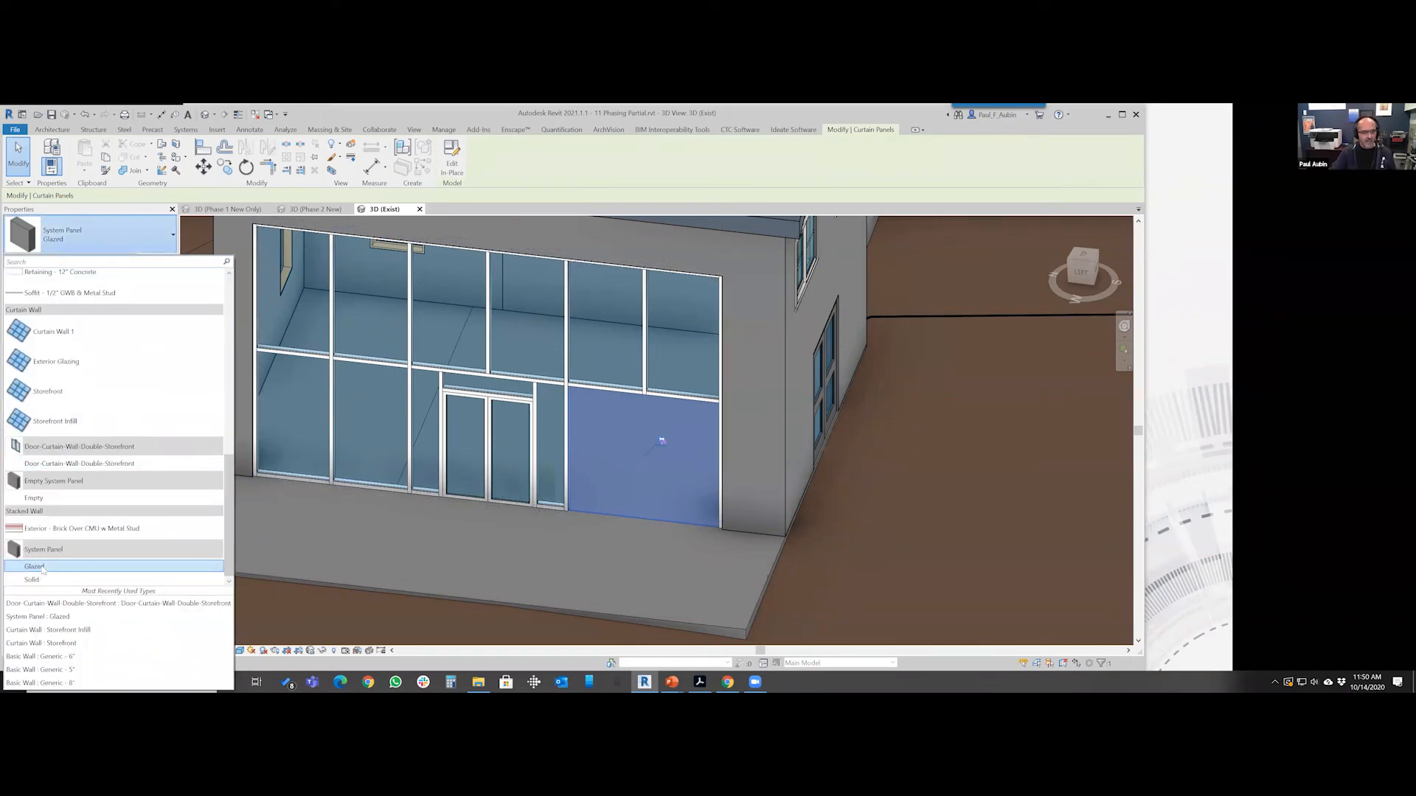
pyautogui.click(45, 500)
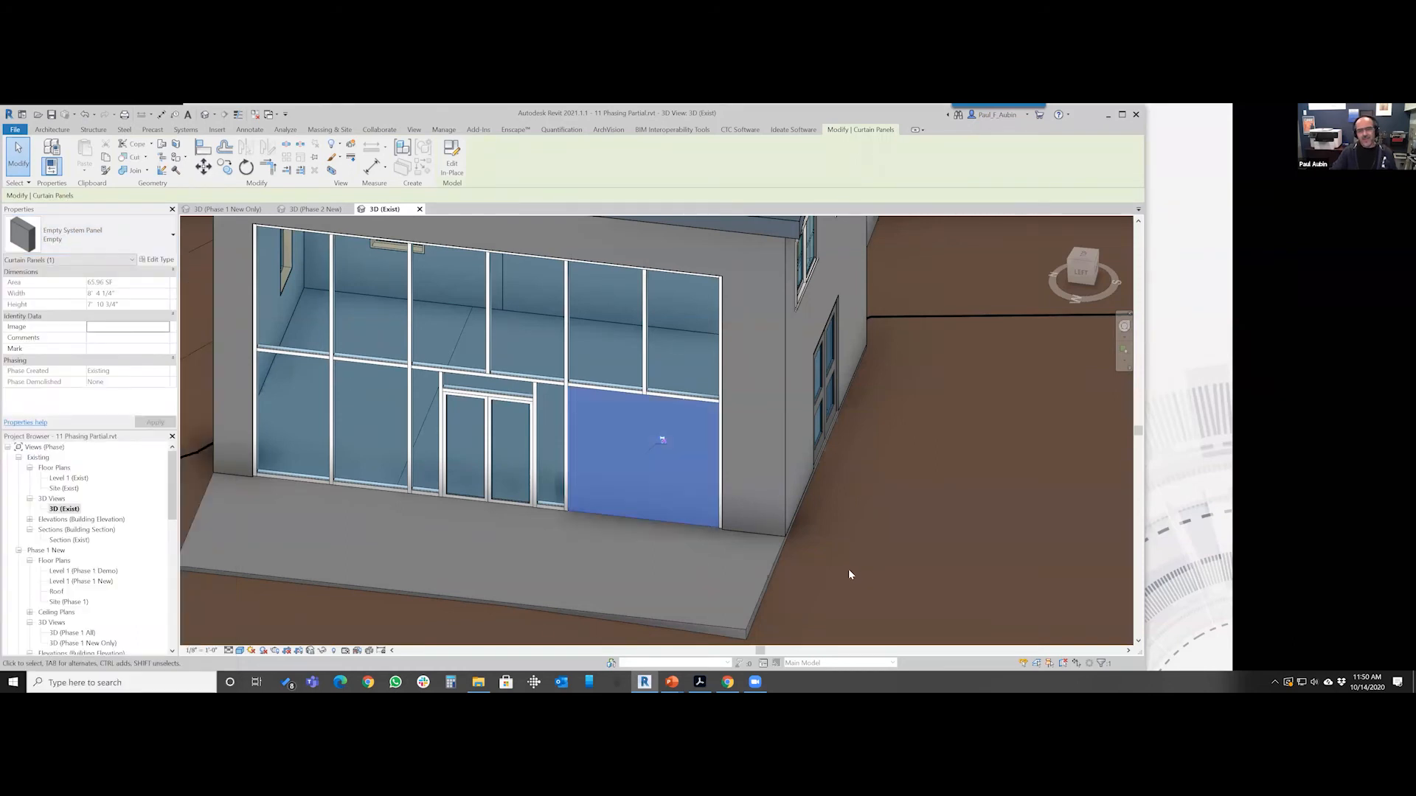
pyautogui.press('Escape')
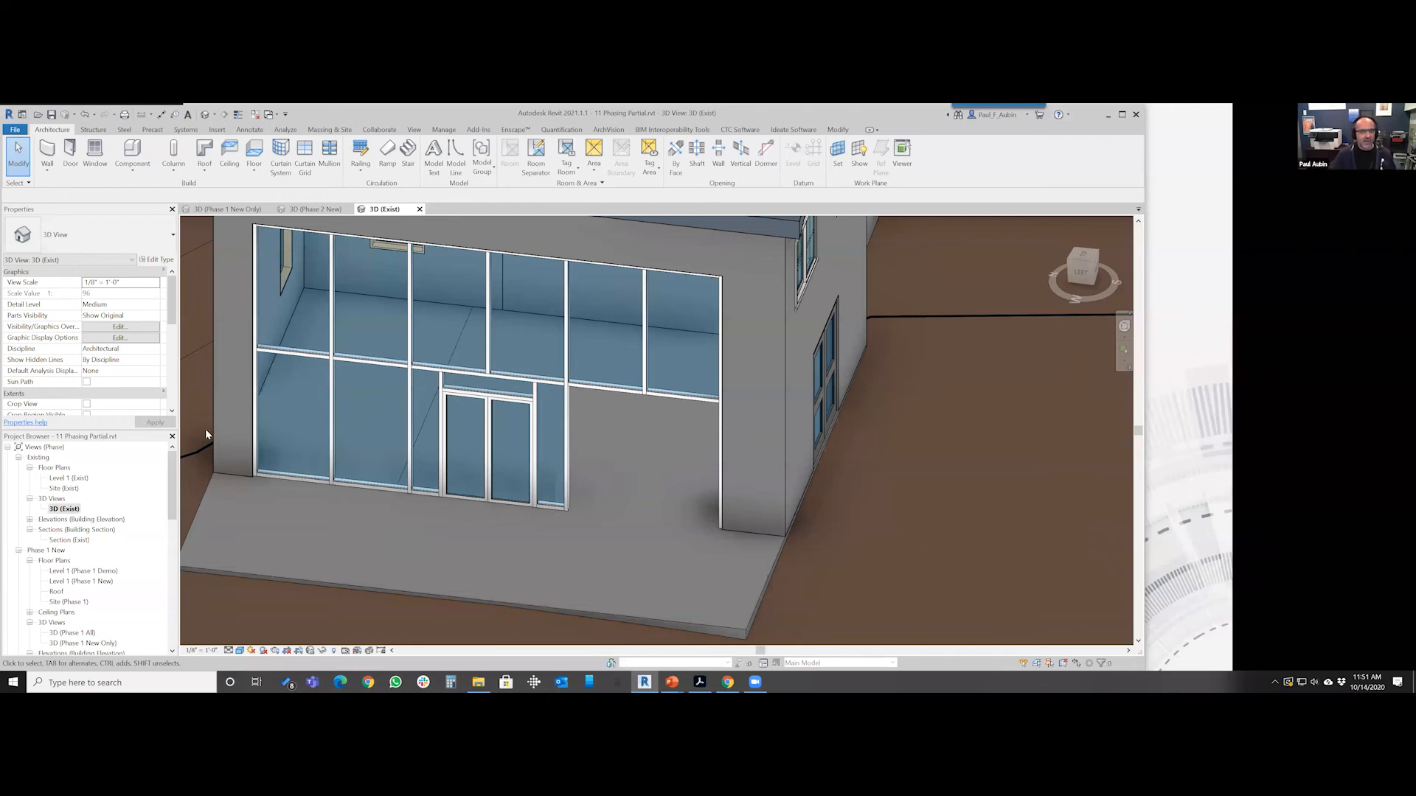
# Draw a two-bay Storefront curtain wall on the ground beside the house and lower its top to about 8' 6"
pyautogui.press('w')
pyautogui.press('a')
pyautogui.click(884, 555)
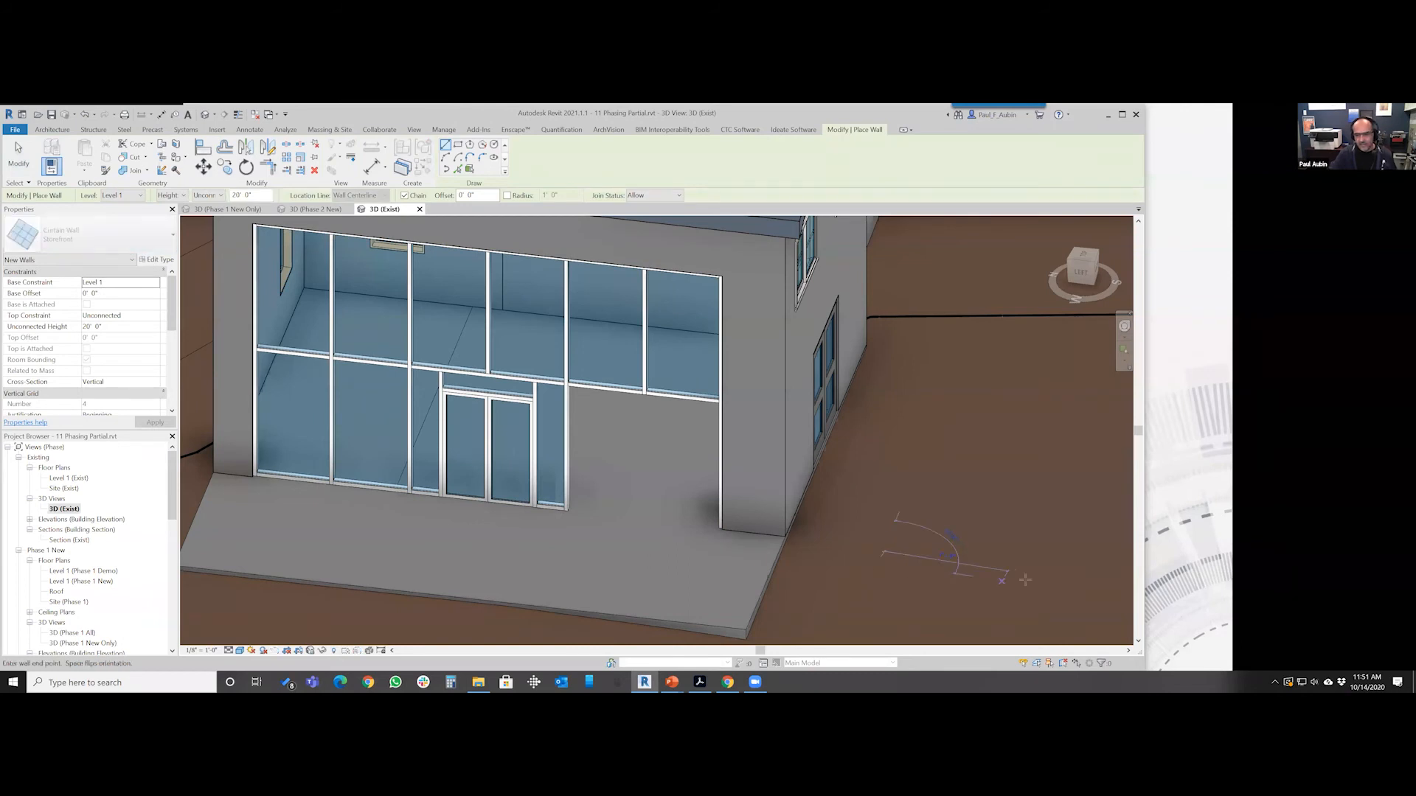
pyautogui.click(1042, 578)
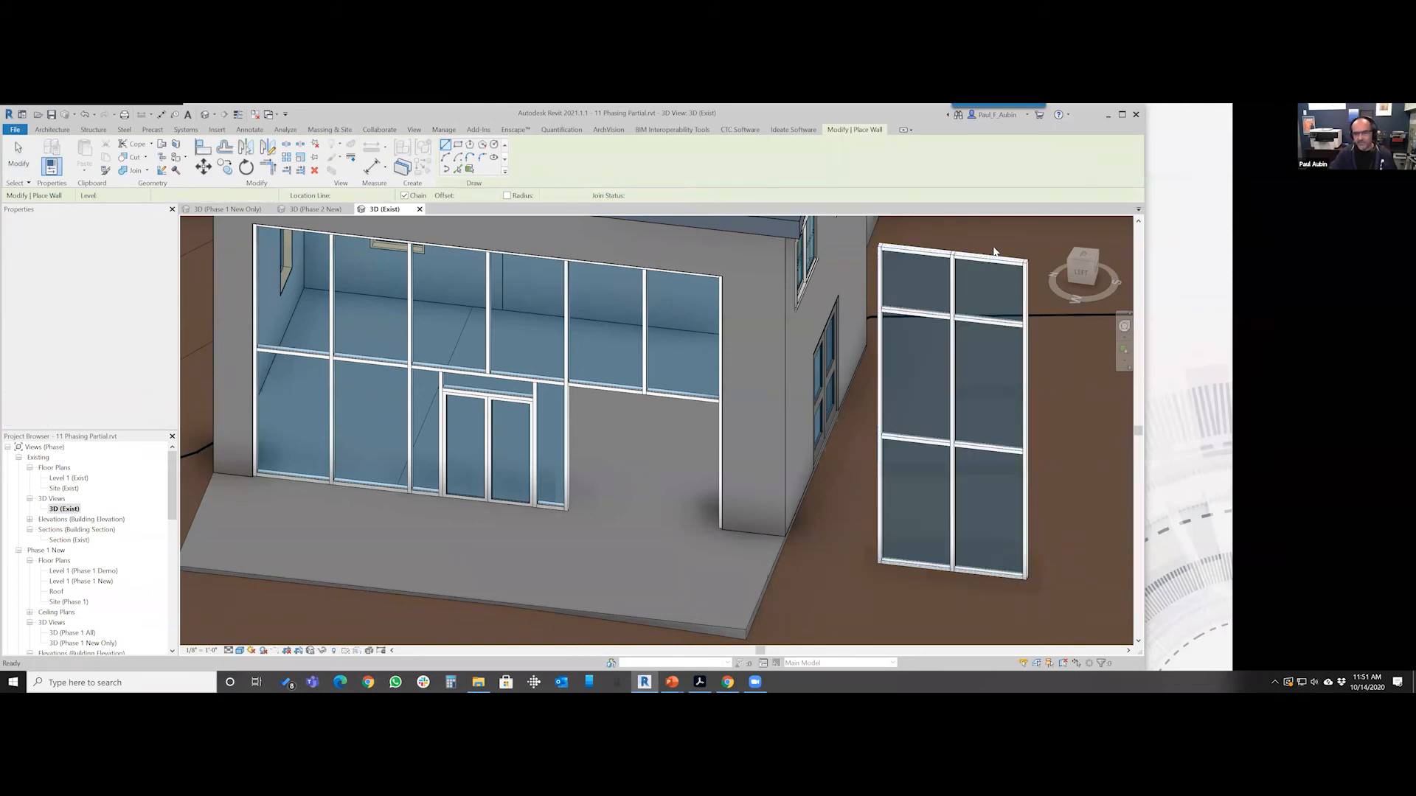
pyautogui.press('Escape')
pyautogui.press('Escape')
pyautogui.click(961, 281)
pyautogui.moveTo(960, 281); pyautogui.dragTo(1042, 548)
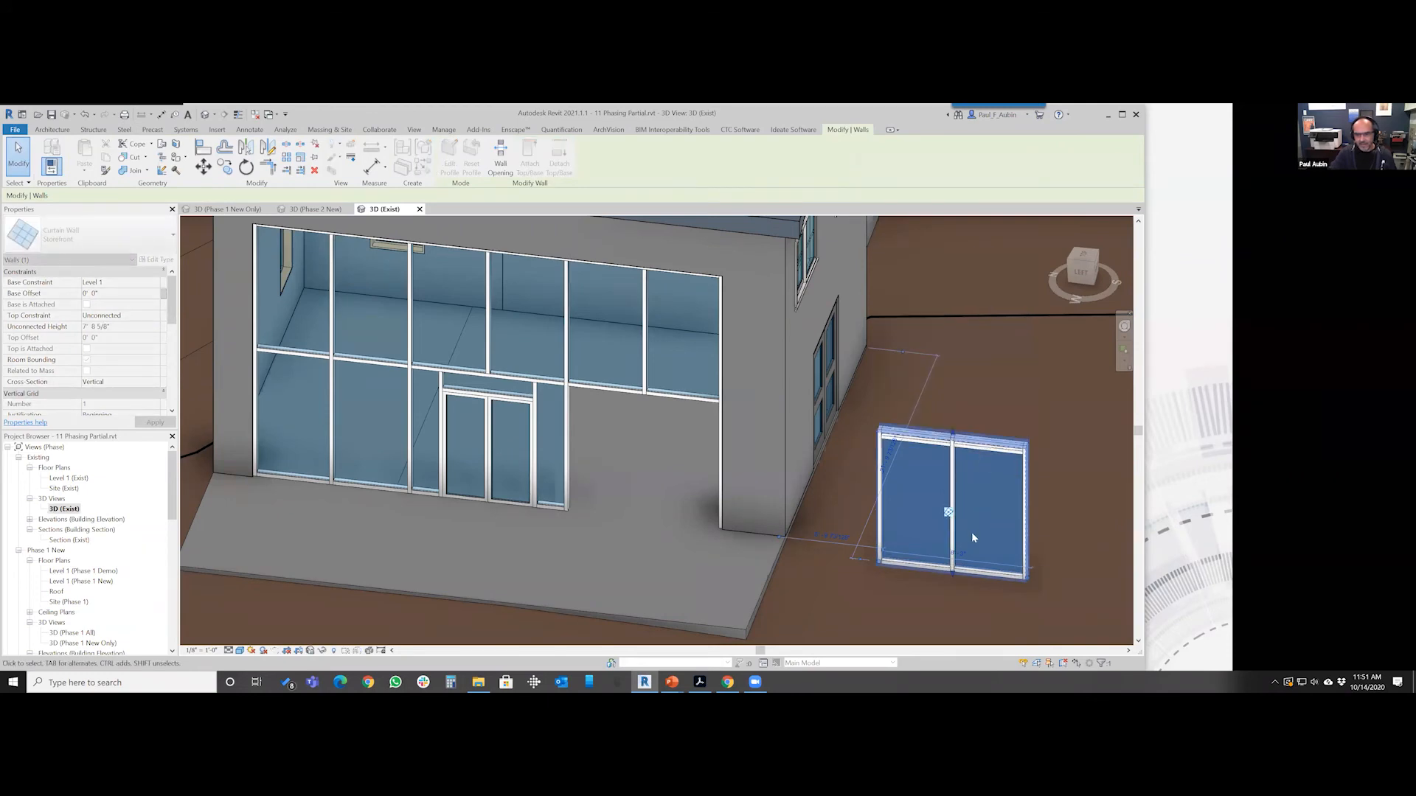
pyautogui.click(1093, 472)
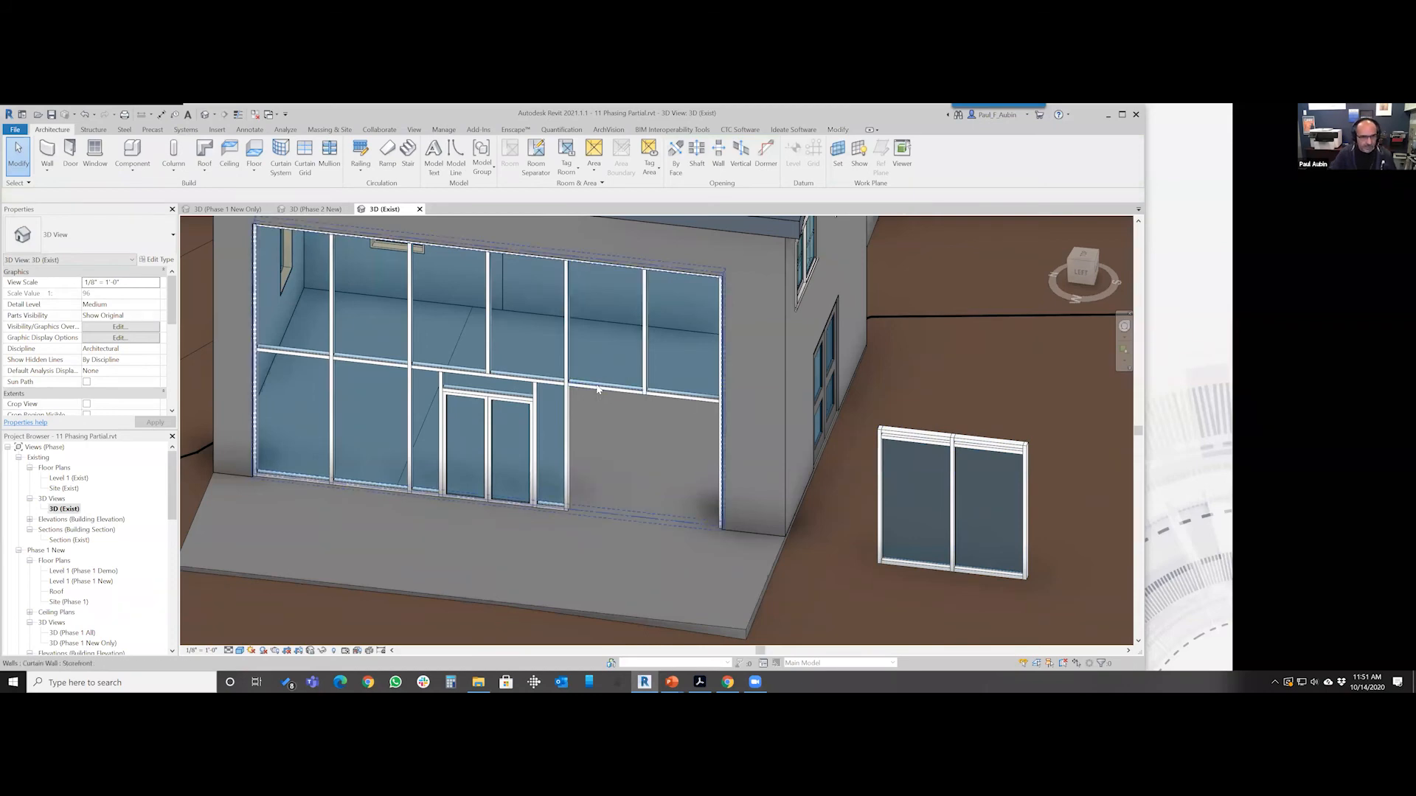
pyautogui.press('Tab')
pyautogui.click(613, 425)
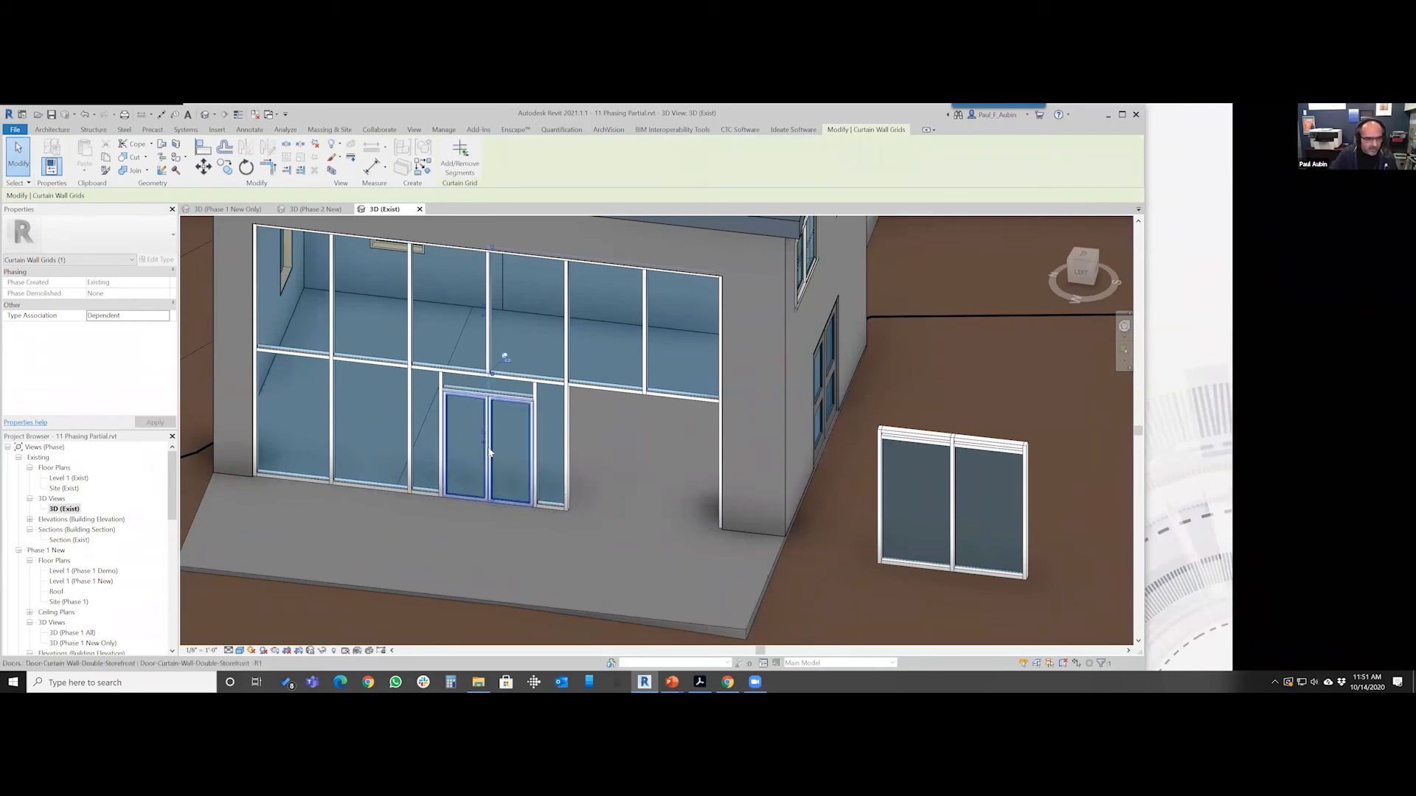
pyautogui.press('Escape')
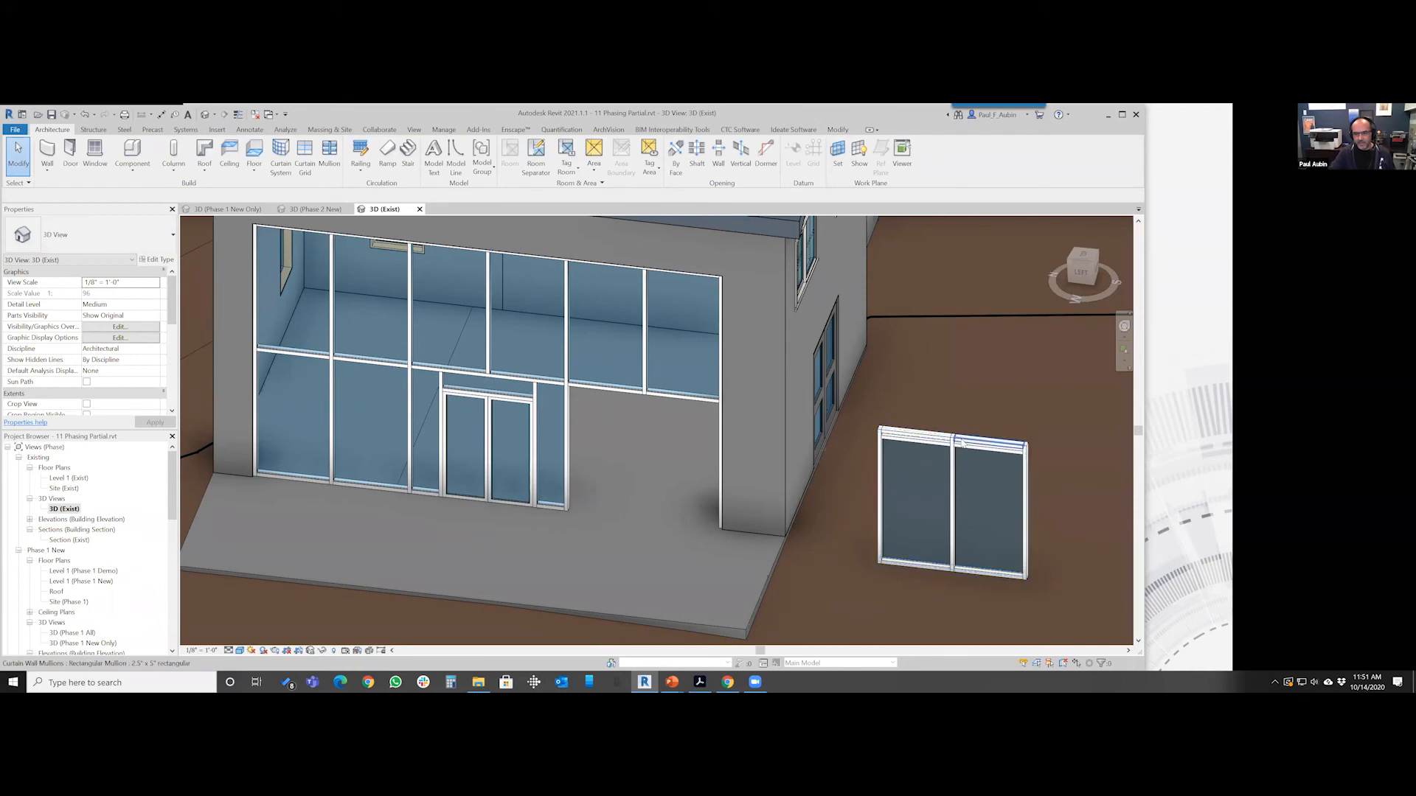
# Set the freestanding storefront wall's unconnected height to 8' 0"
pyautogui.click(961, 445)
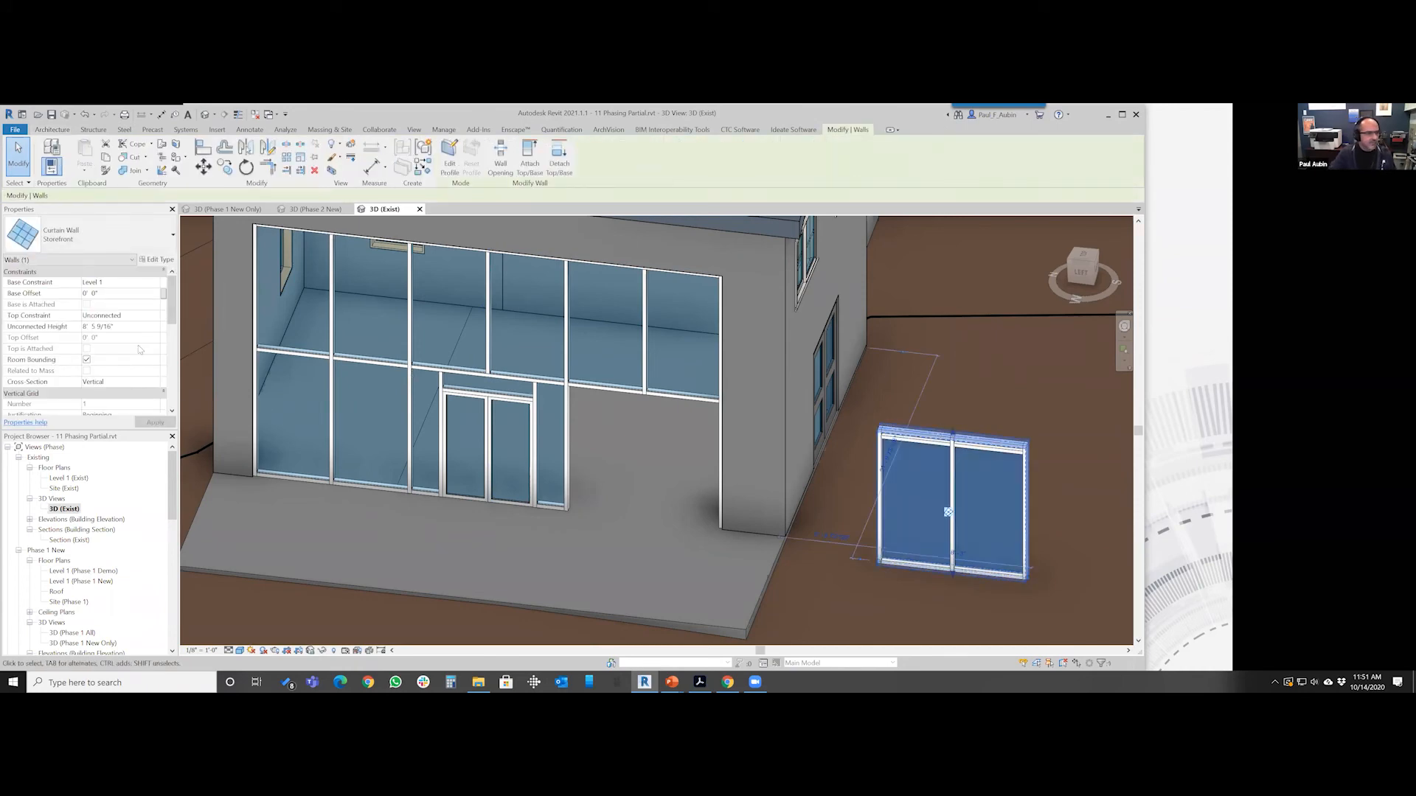
pyautogui.click(129, 326)
pyautogui.write("8' 0")
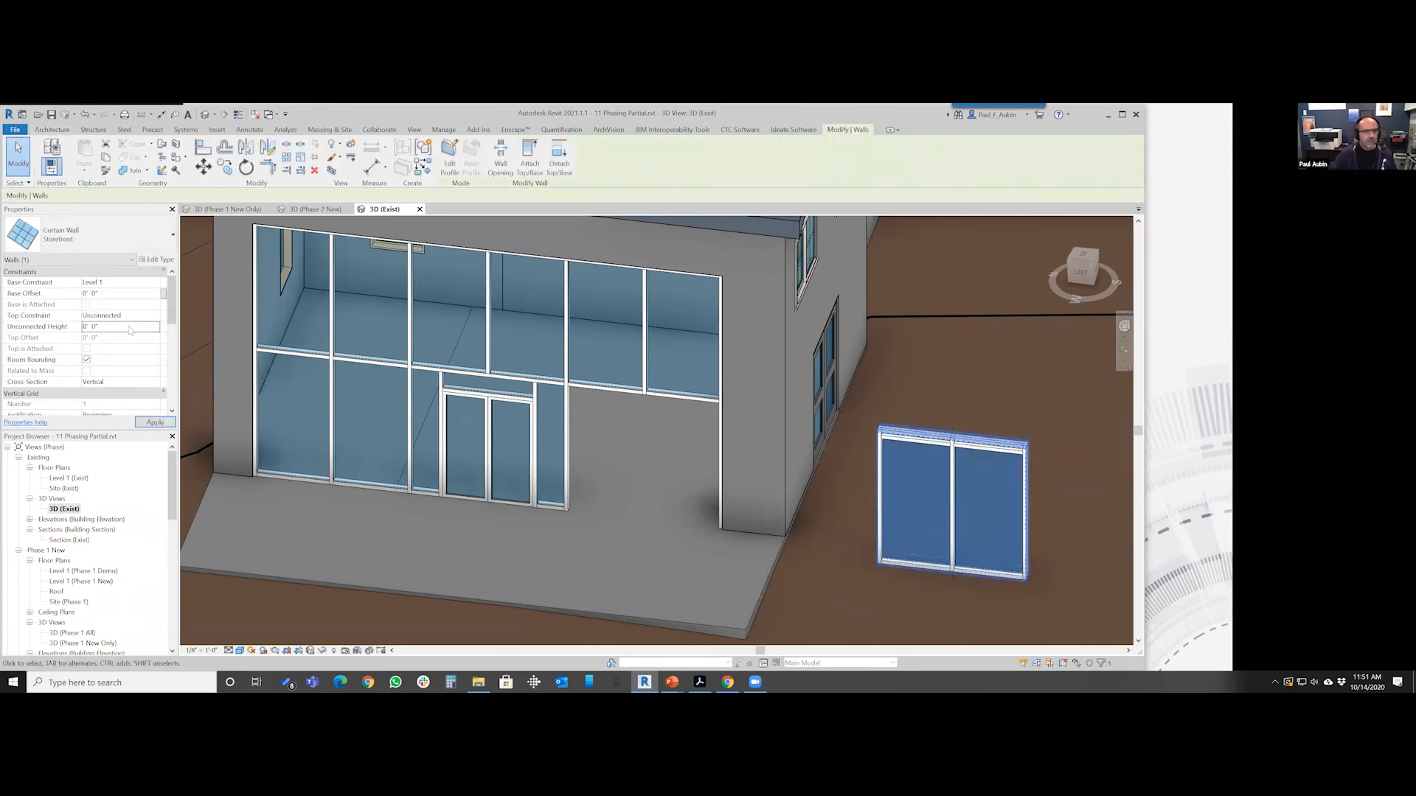
pyautogui.click(1069, 457)
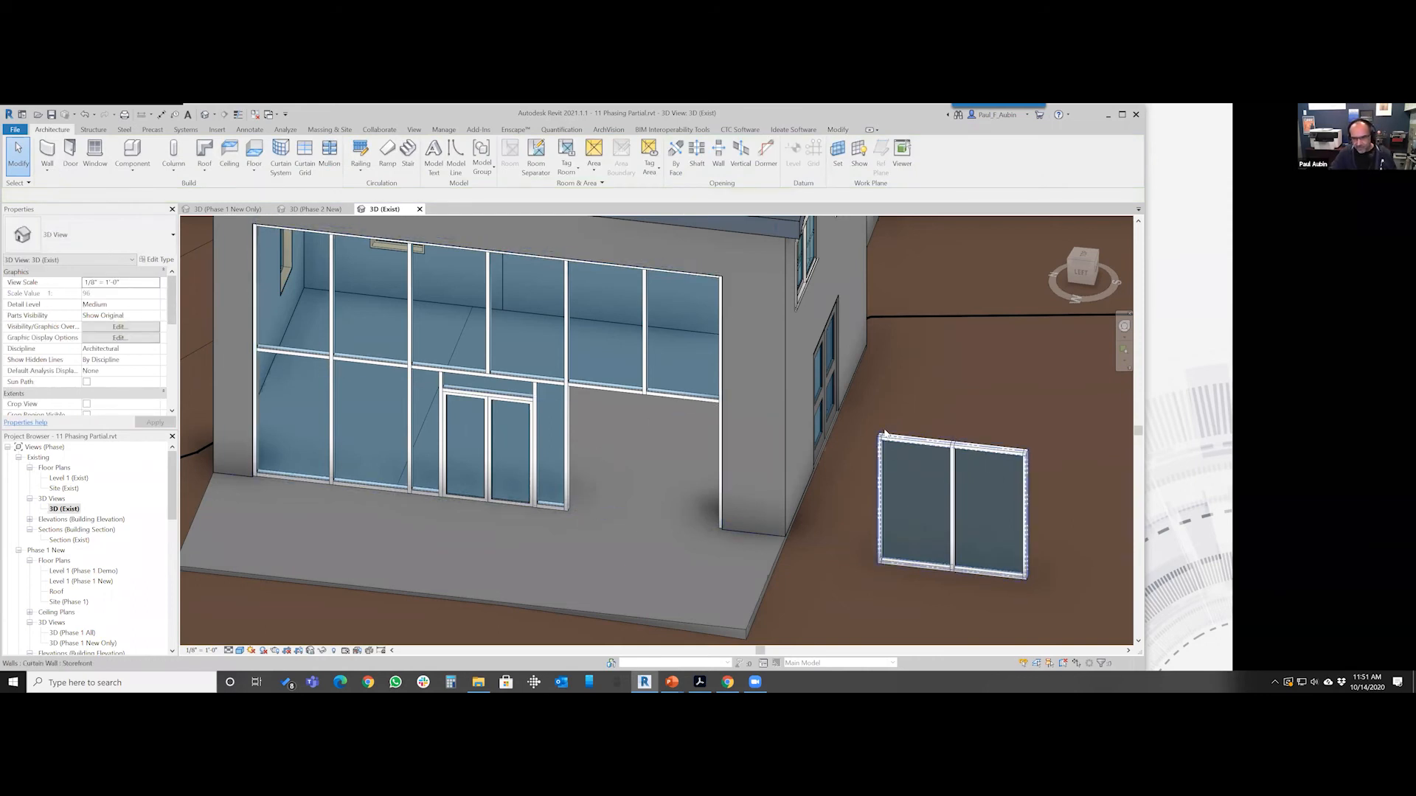
# Delete the left, top and right perimeter mullions of the freestanding storefront wall, leaving its centre and bottom mullions
pyautogui.press('Tab')
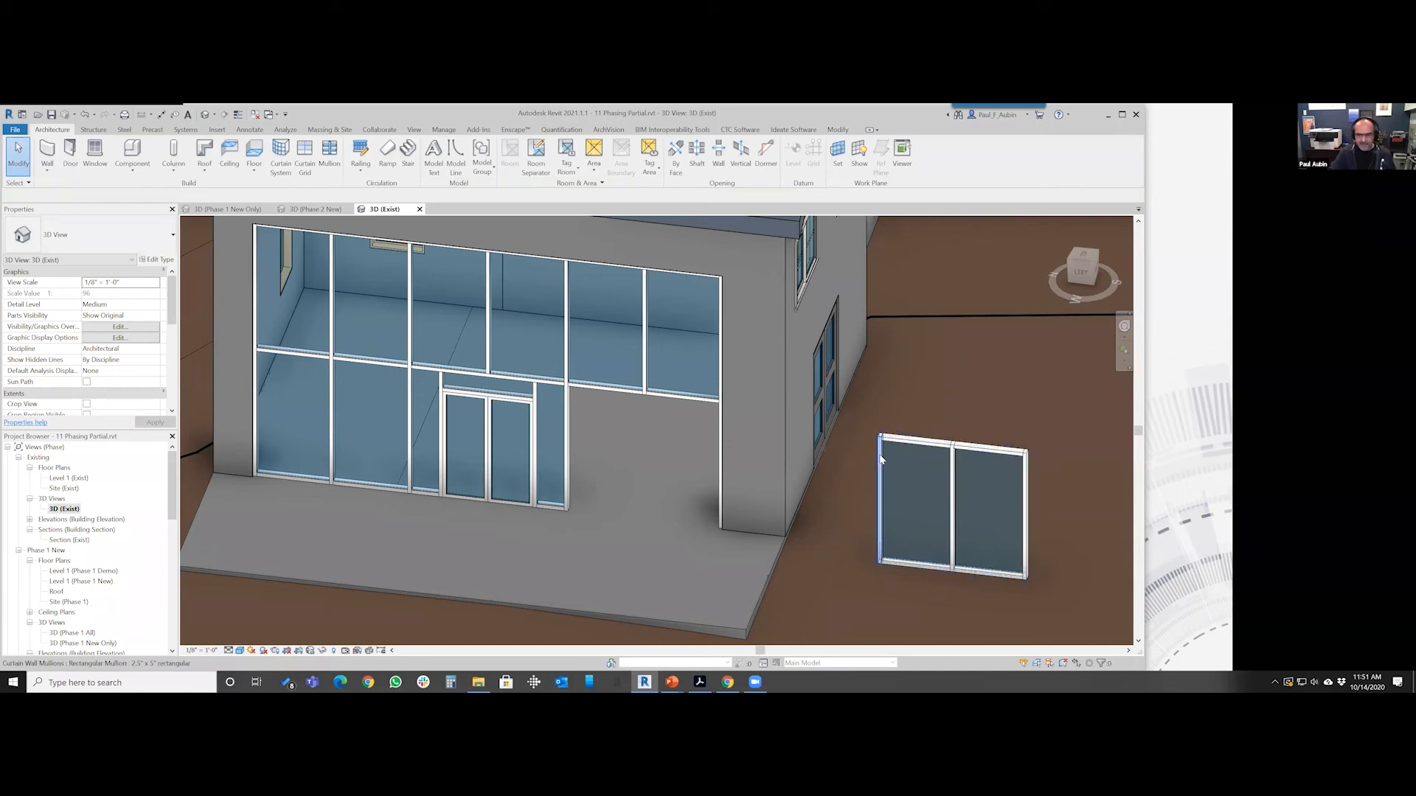
pyautogui.click(879, 455)
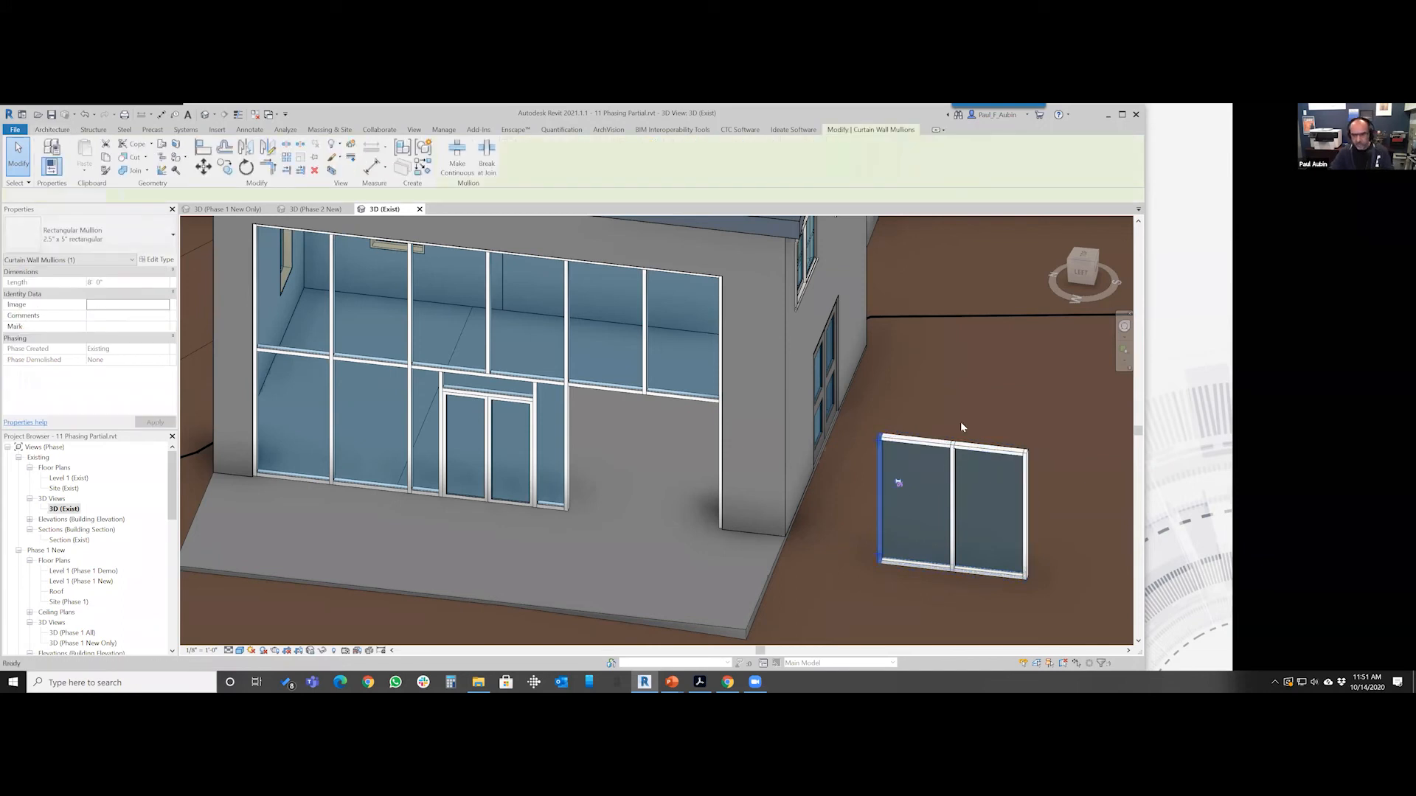
pyautogui.press('Escape')
pyautogui.click(869, 416)
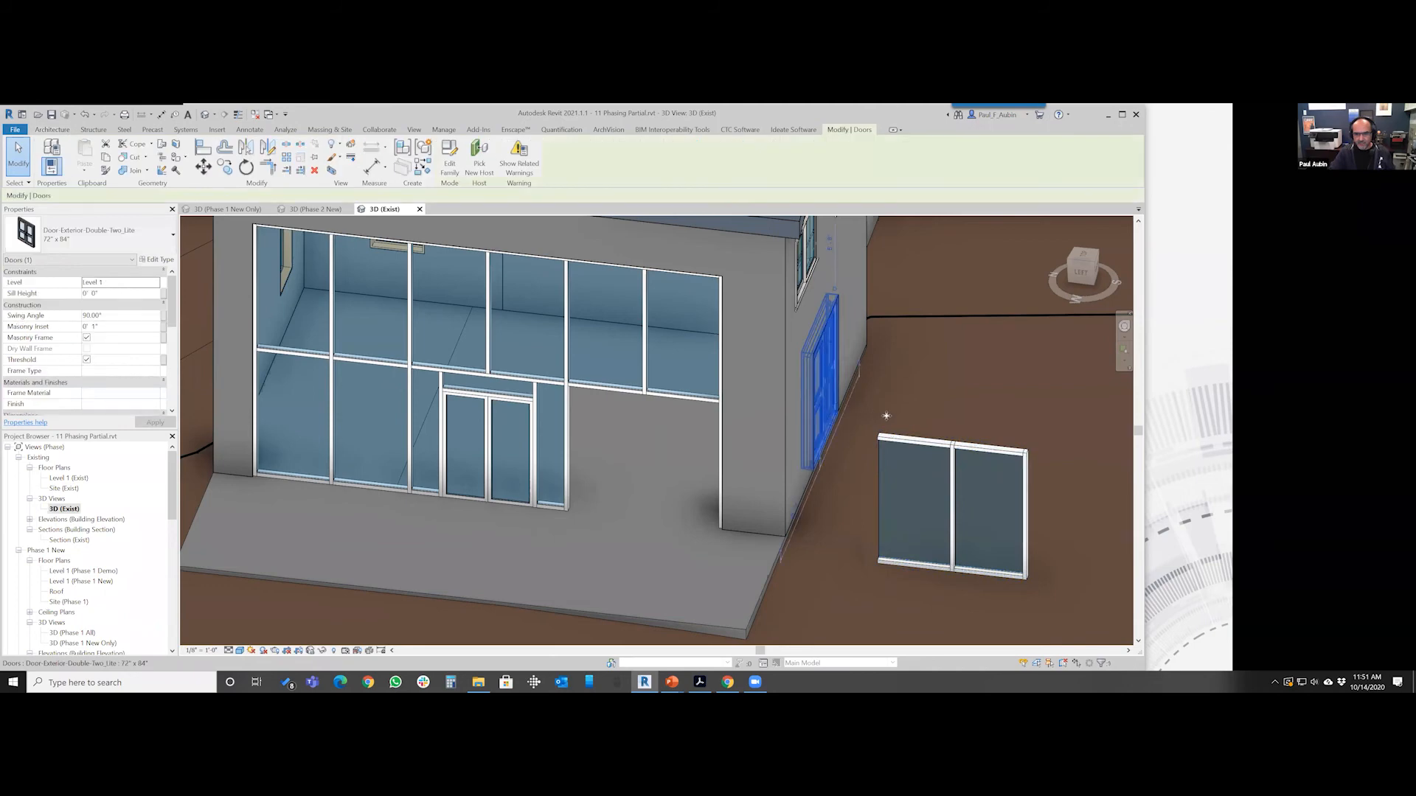
pyautogui.press('Escape')
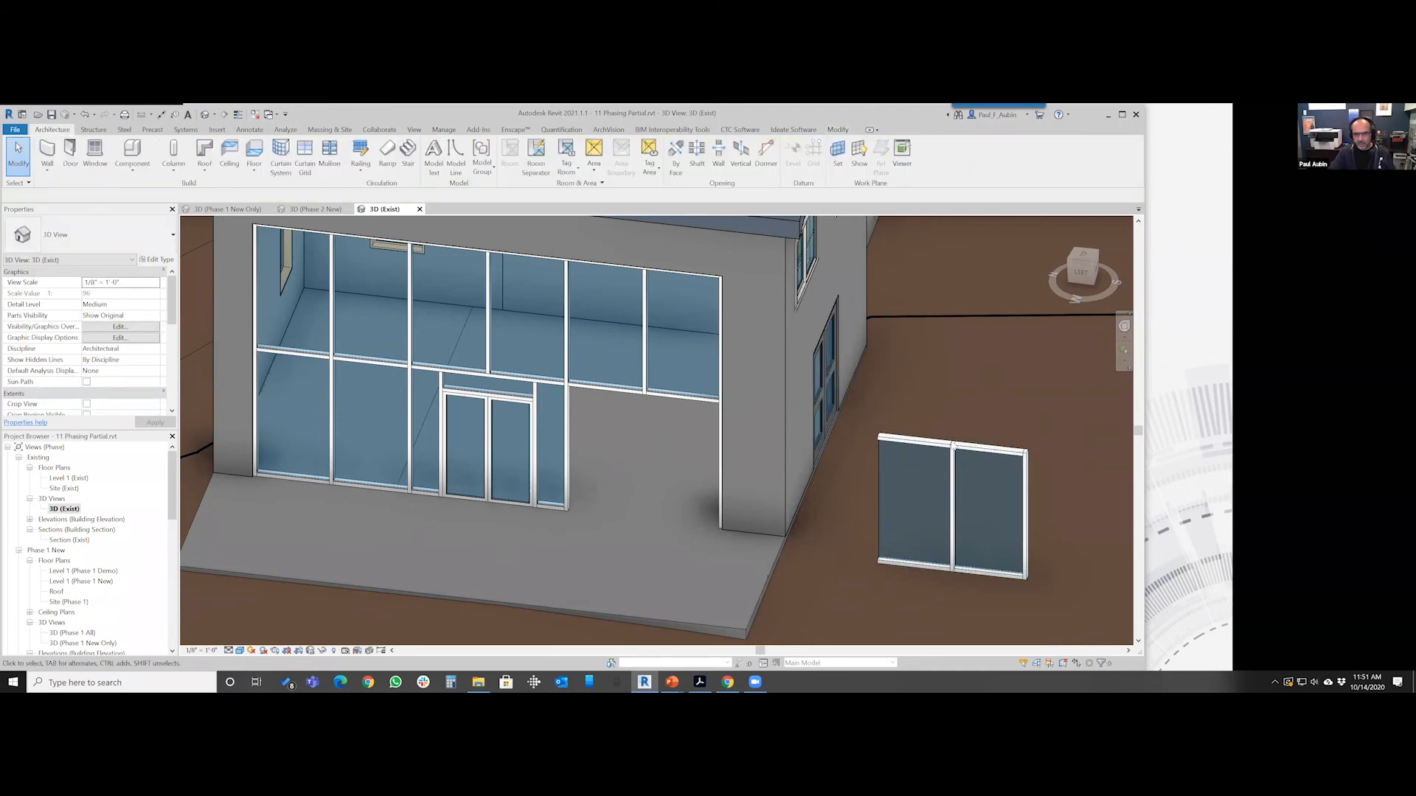
pyautogui.moveTo(1079, 481); pyautogui.dragTo(1079, 482)
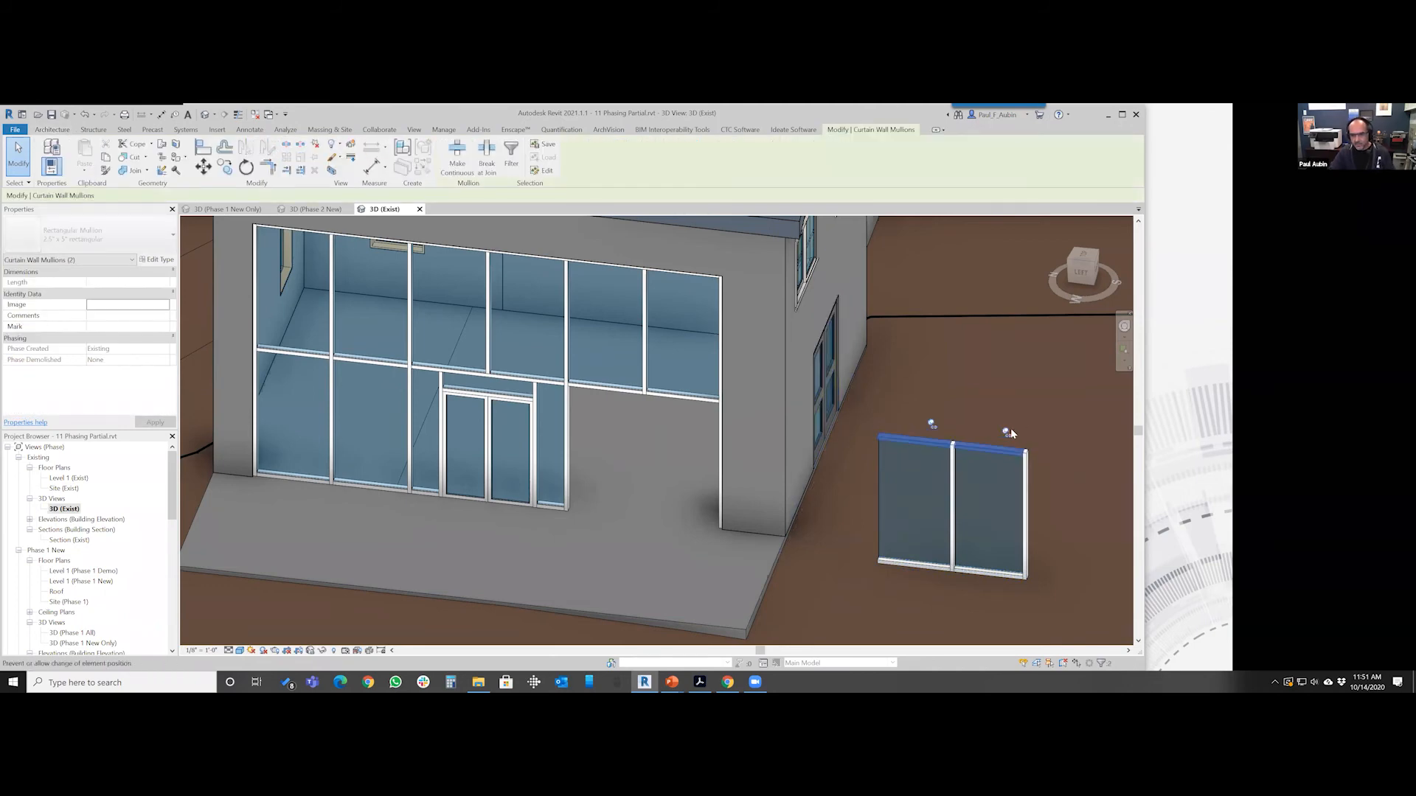
pyautogui.press('Escape')
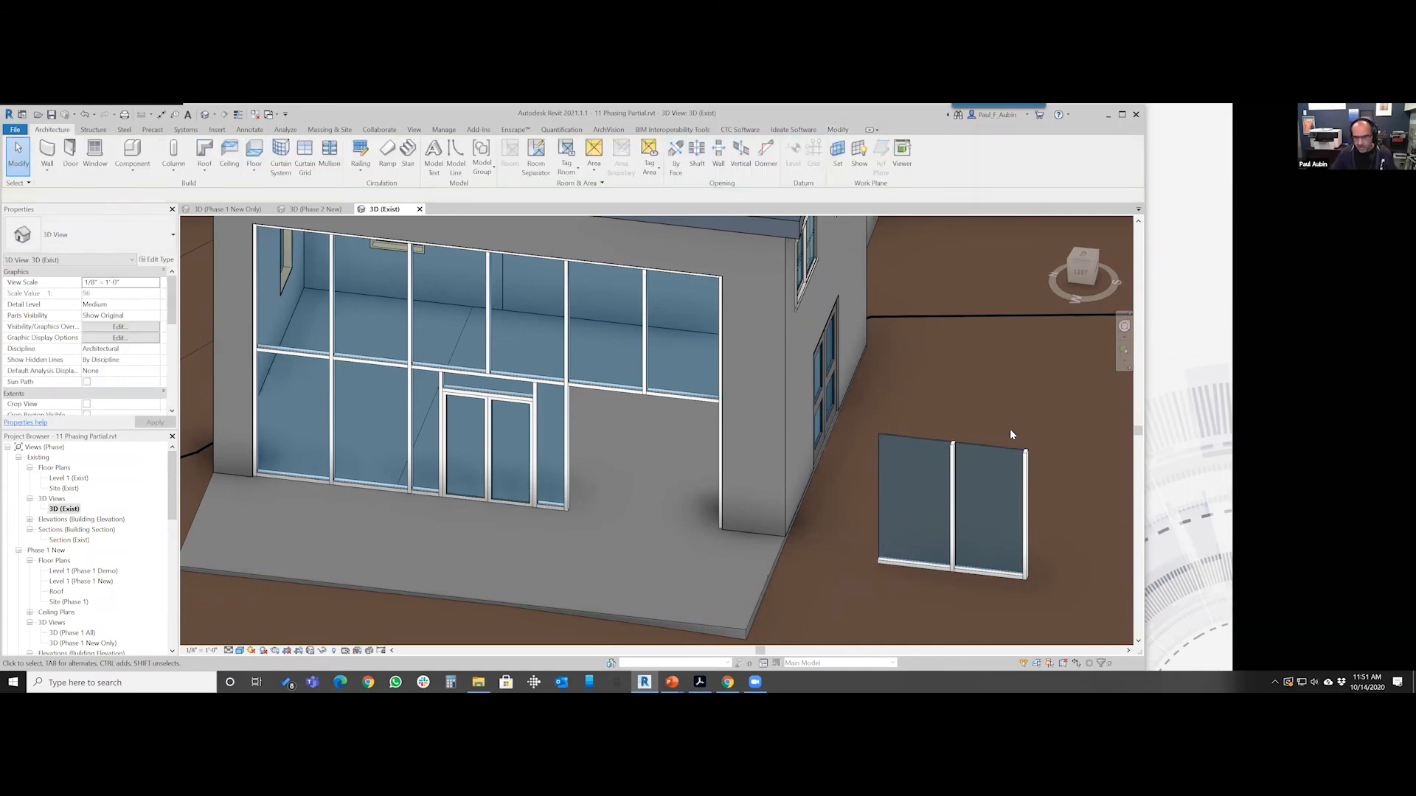
pyautogui.click(1047, 590)
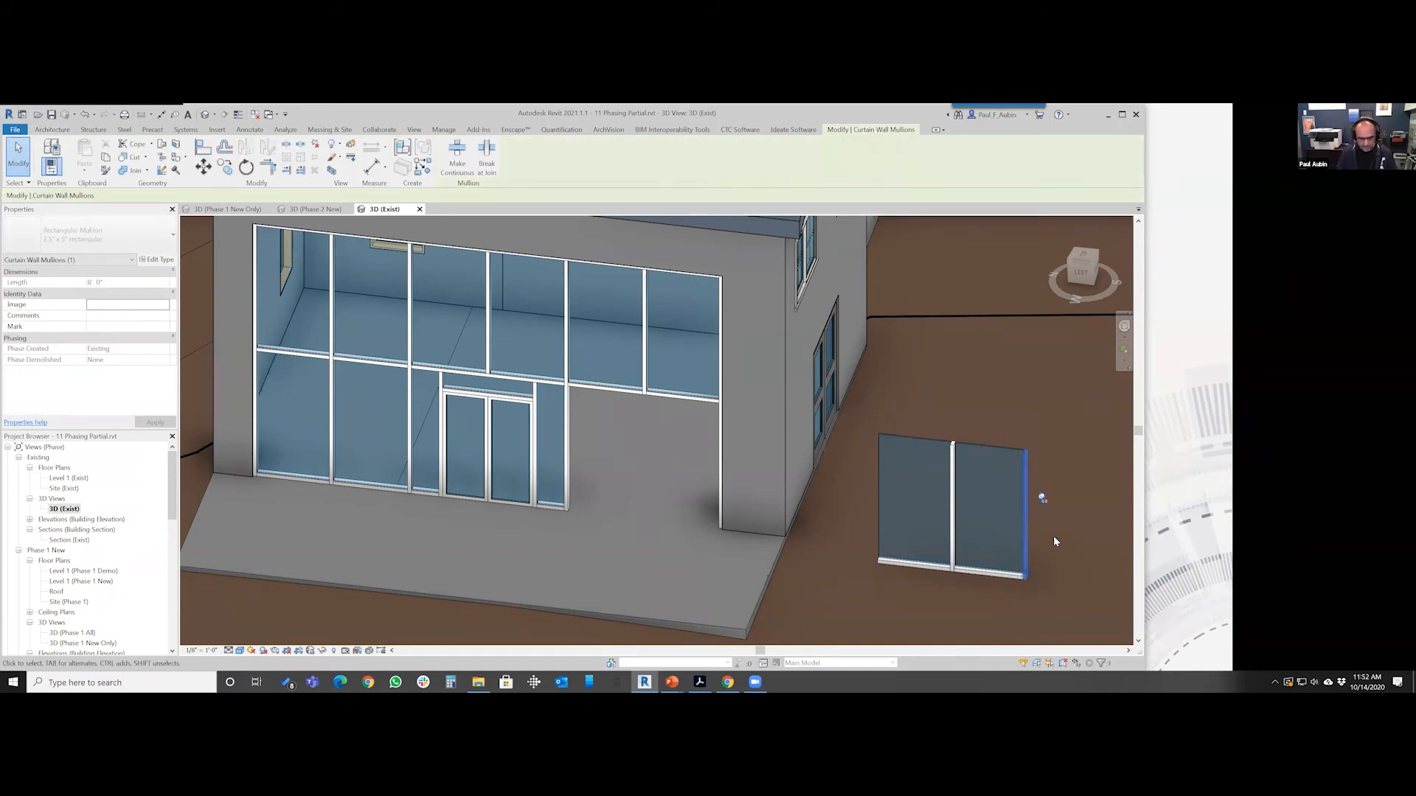
pyautogui.press('Escape')
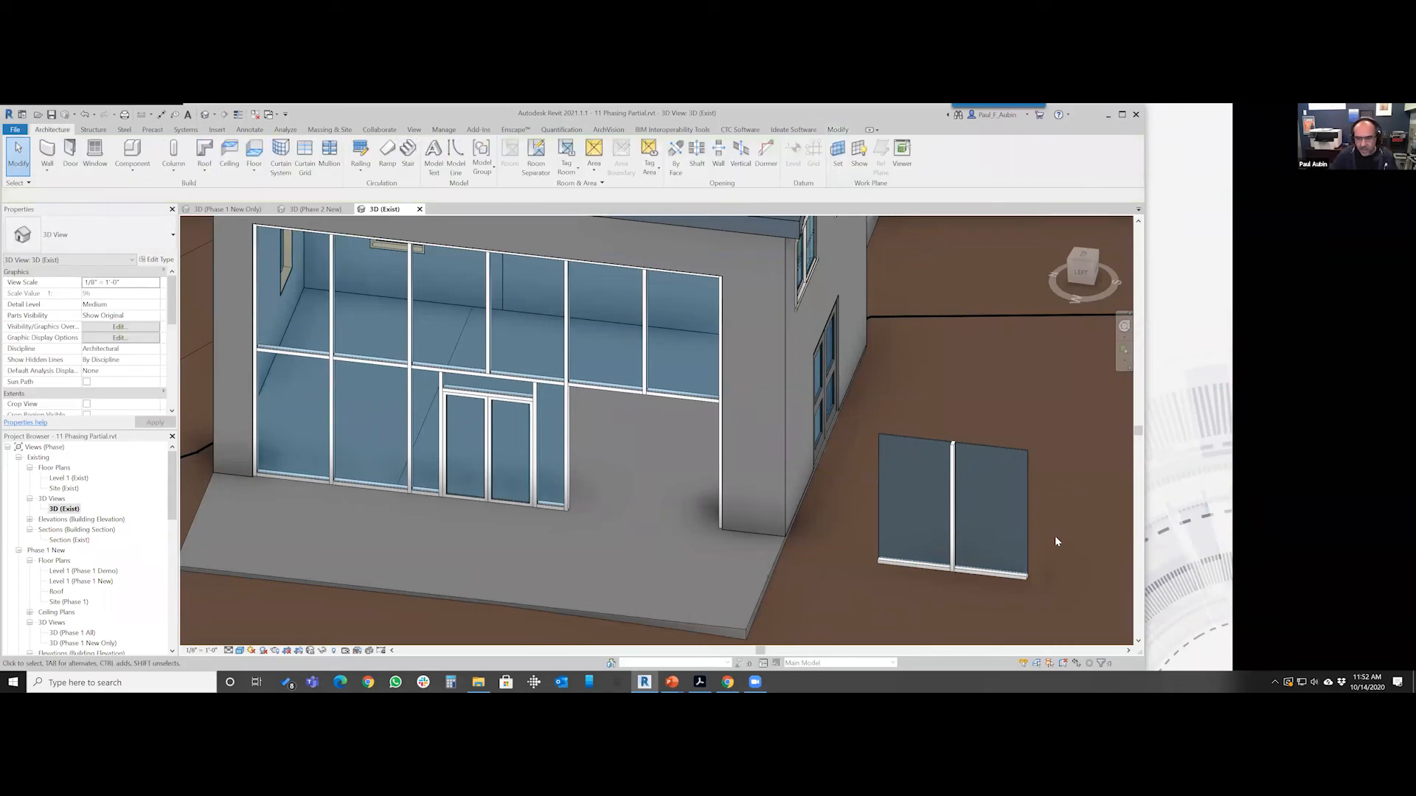
# Check the shared phasing properties of the main storefront and the freestanding storefront wall together
pyautogui.click(1036, 560)
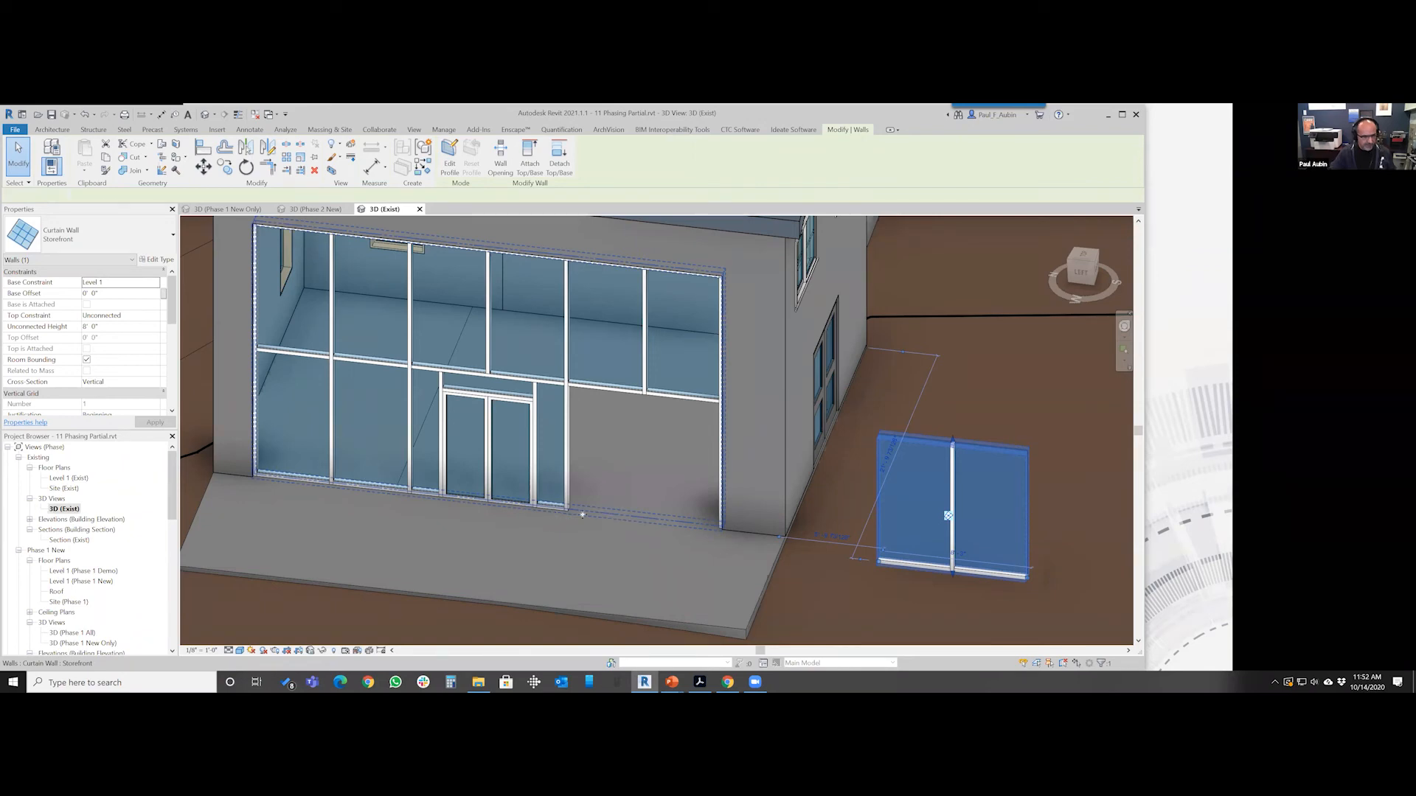
pyautogui.keyDown('ctrl'); pyautogui.click(559, 509); pyautogui.keyUp('ctrl')
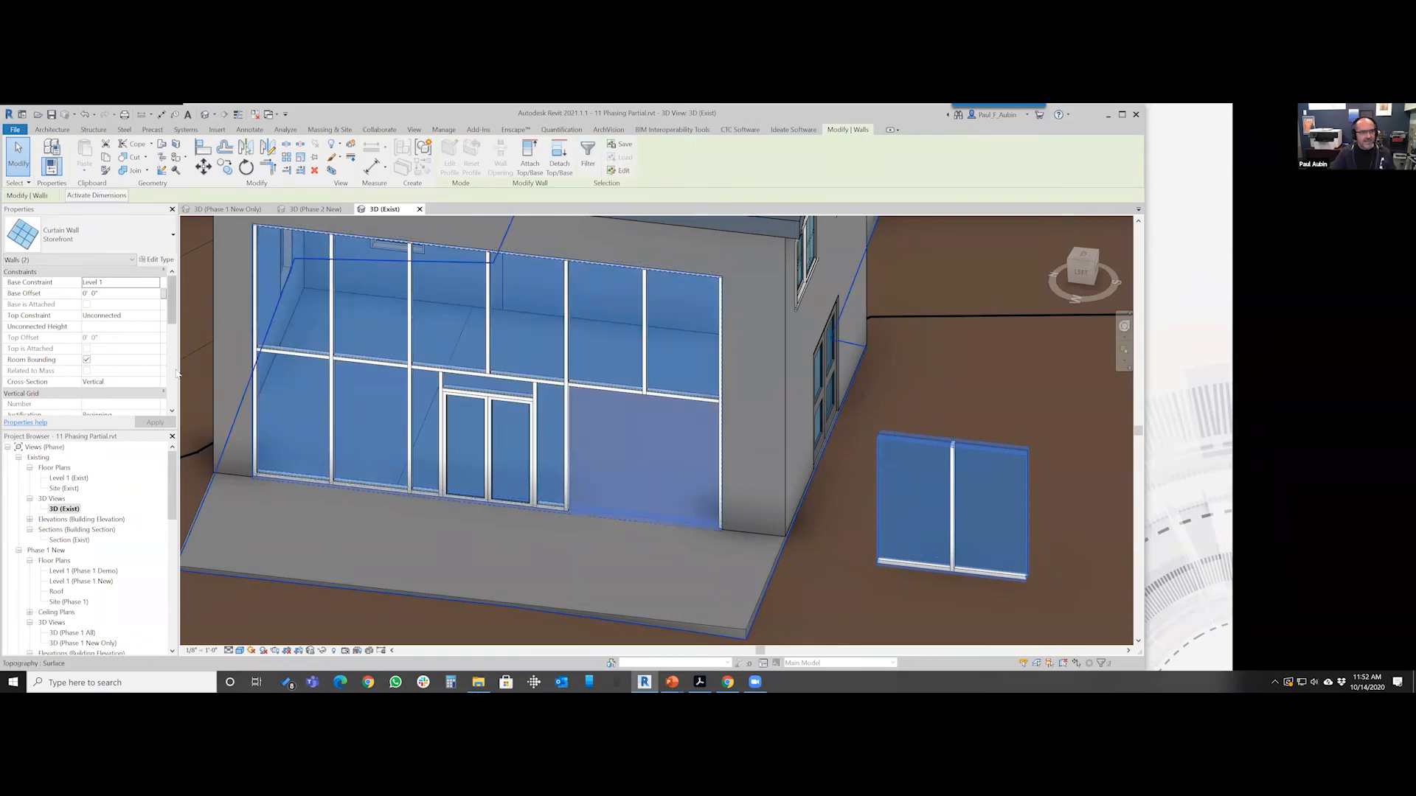
pyautogui.scroll(-6, 82, 354)
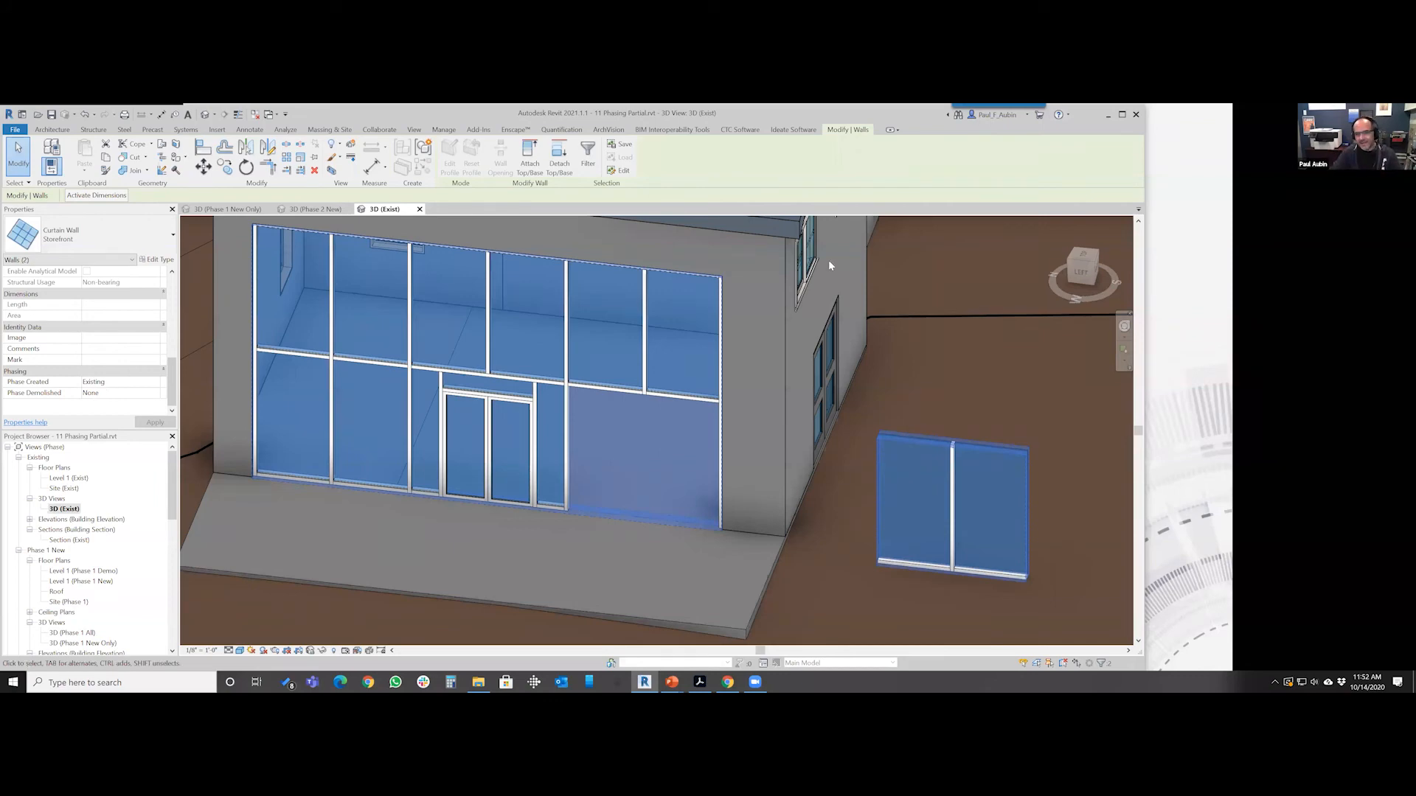
pyautogui.click(918, 399)
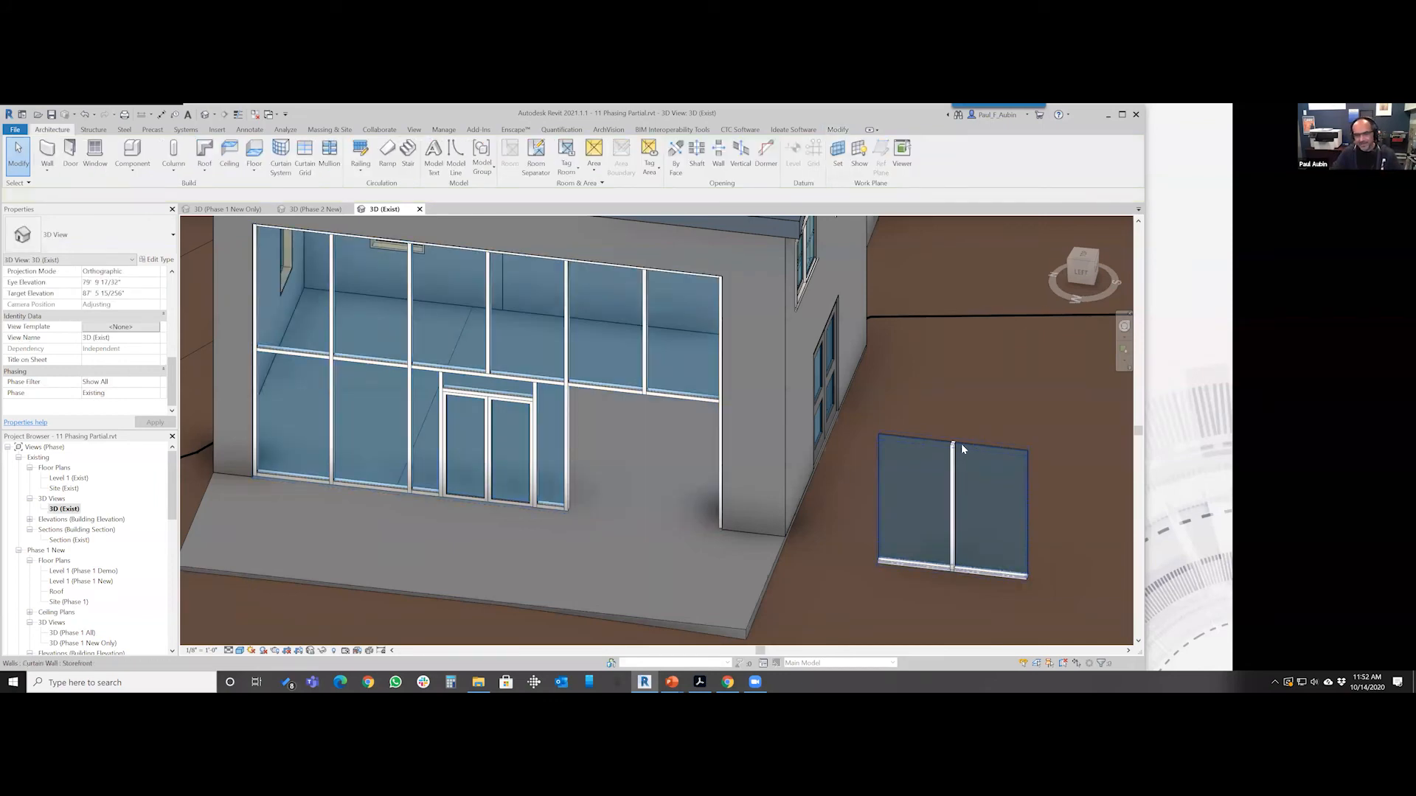
# In the Level 1 (Exist) plan, move the freestanding storefront wall up beside the emptied bay of the main storefront
pyautogui.doubleClick(59, 479)
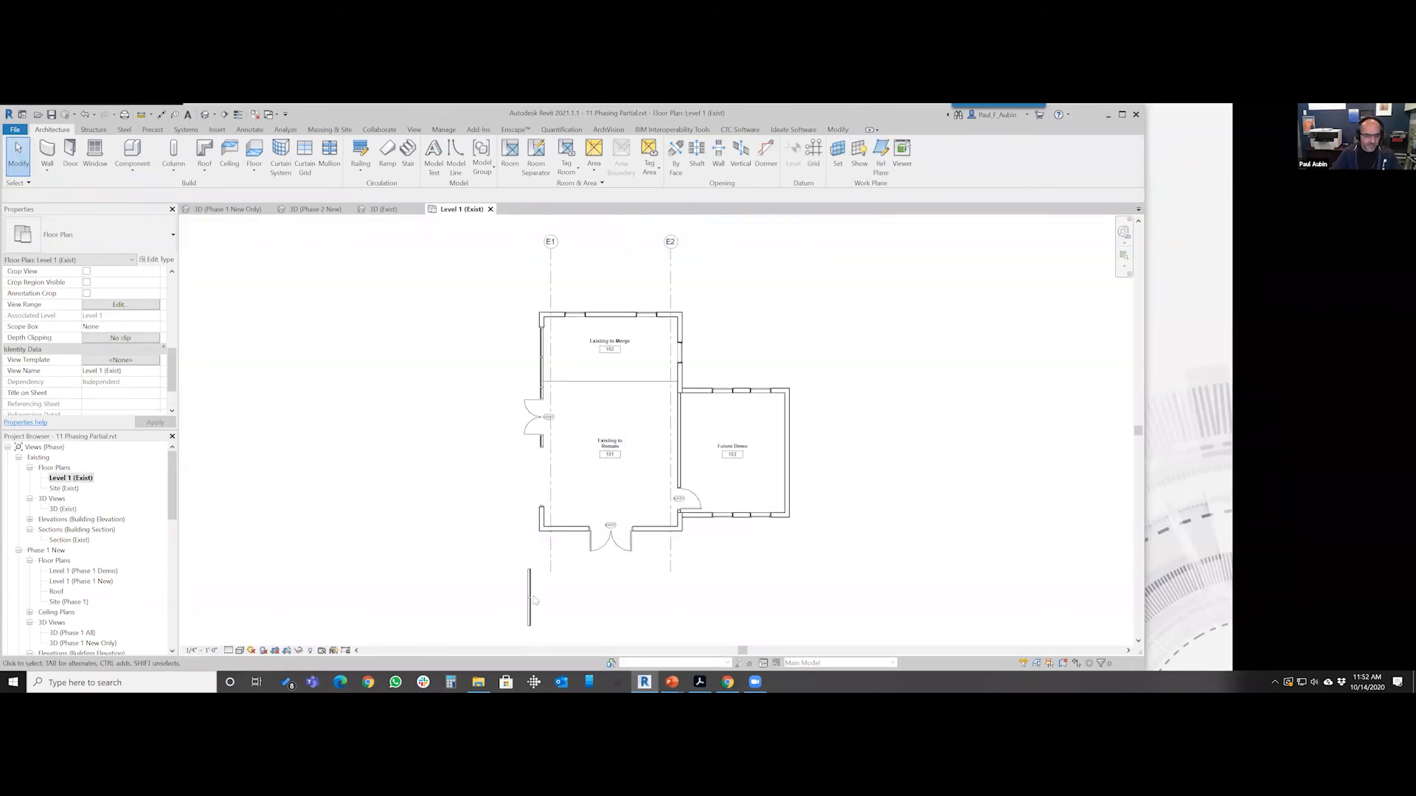
pyautogui.click(534, 601)
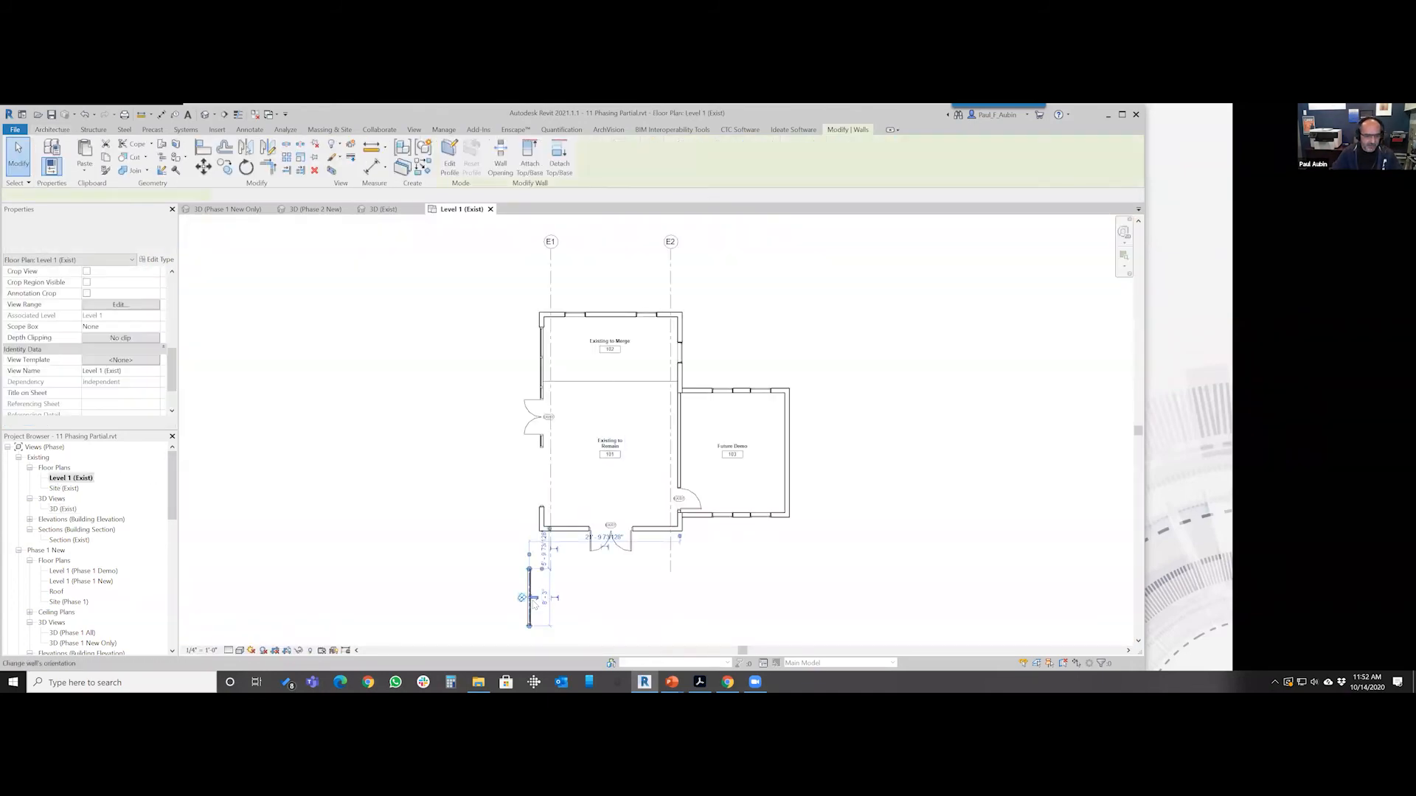
pyautogui.moveTo(528, 577); pyautogui.dragTo(531, 450)
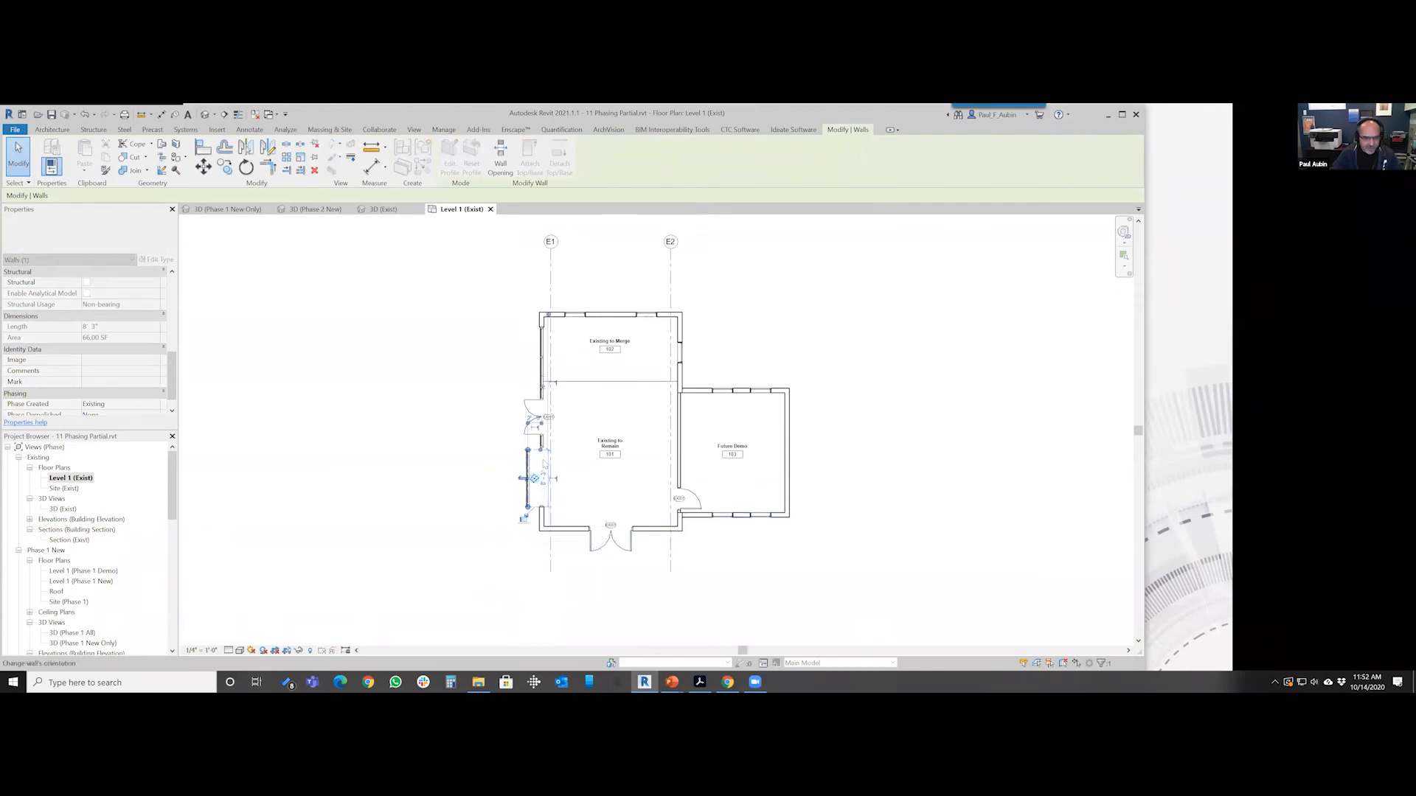
pyautogui.scroll(4, 531, 470)
pyautogui.moveTo(515, 385); pyautogui.dragTo(515, 380)
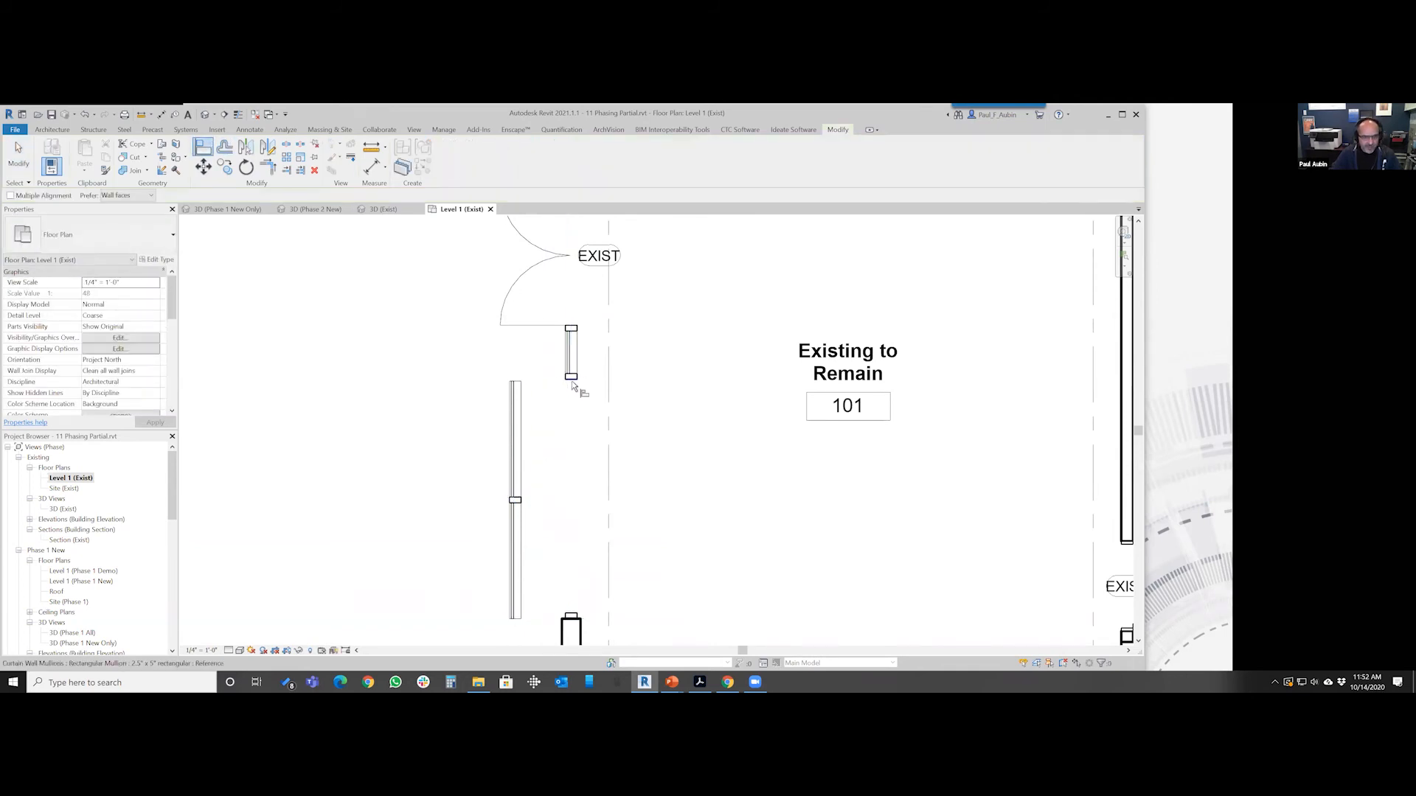
# Align both ends of the moved storefront wall with the mullion faces bordering the emptied bay
pyautogui.click(572, 380)
pyautogui.click(516, 382)
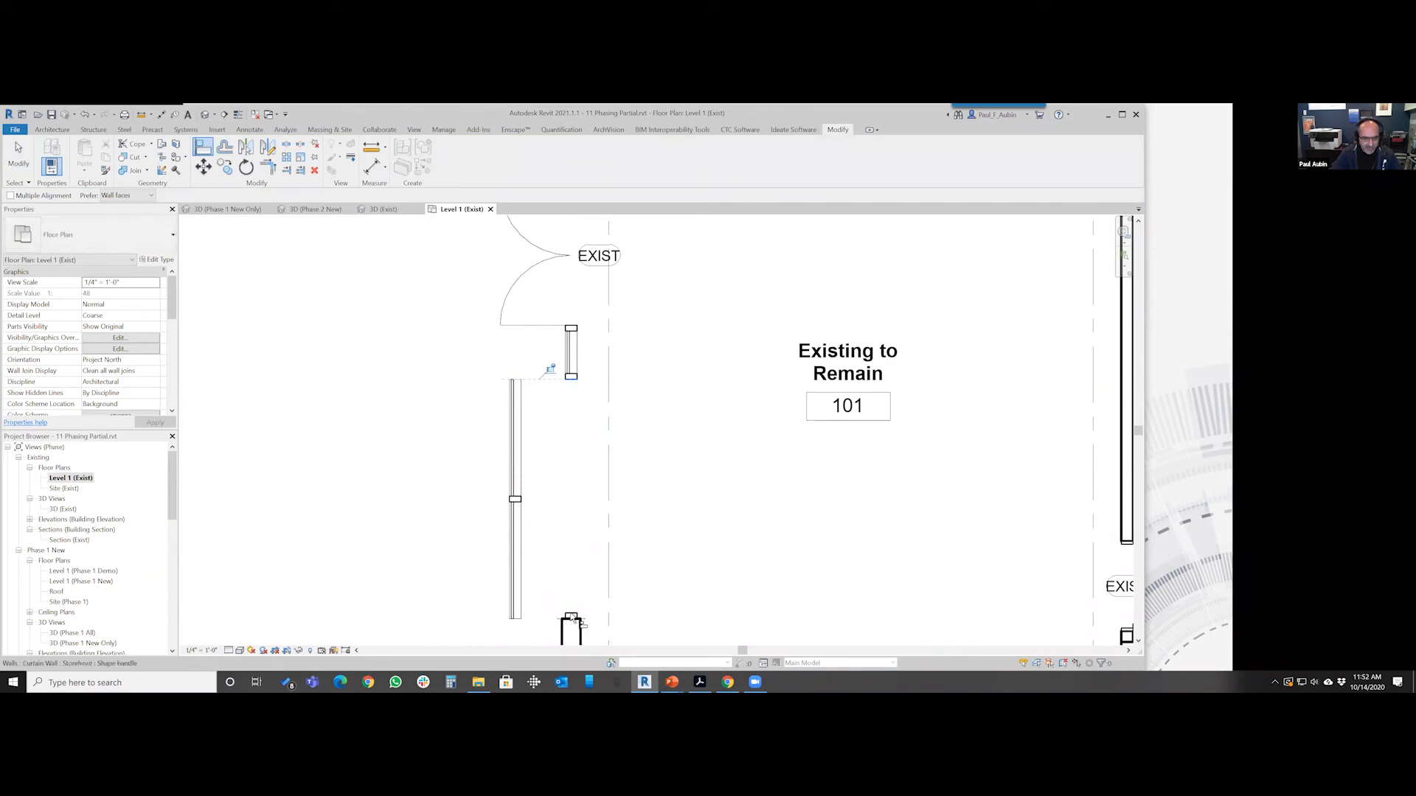
pyautogui.click(572, 623)
pyautogui.click(537, 616)
# Align the moved storefront wall onto the main storefront's line so it fills the bay, and return to the 3D (Exist) view
pyautogui.click(569, 419)
pyautogui.click(517, 437)
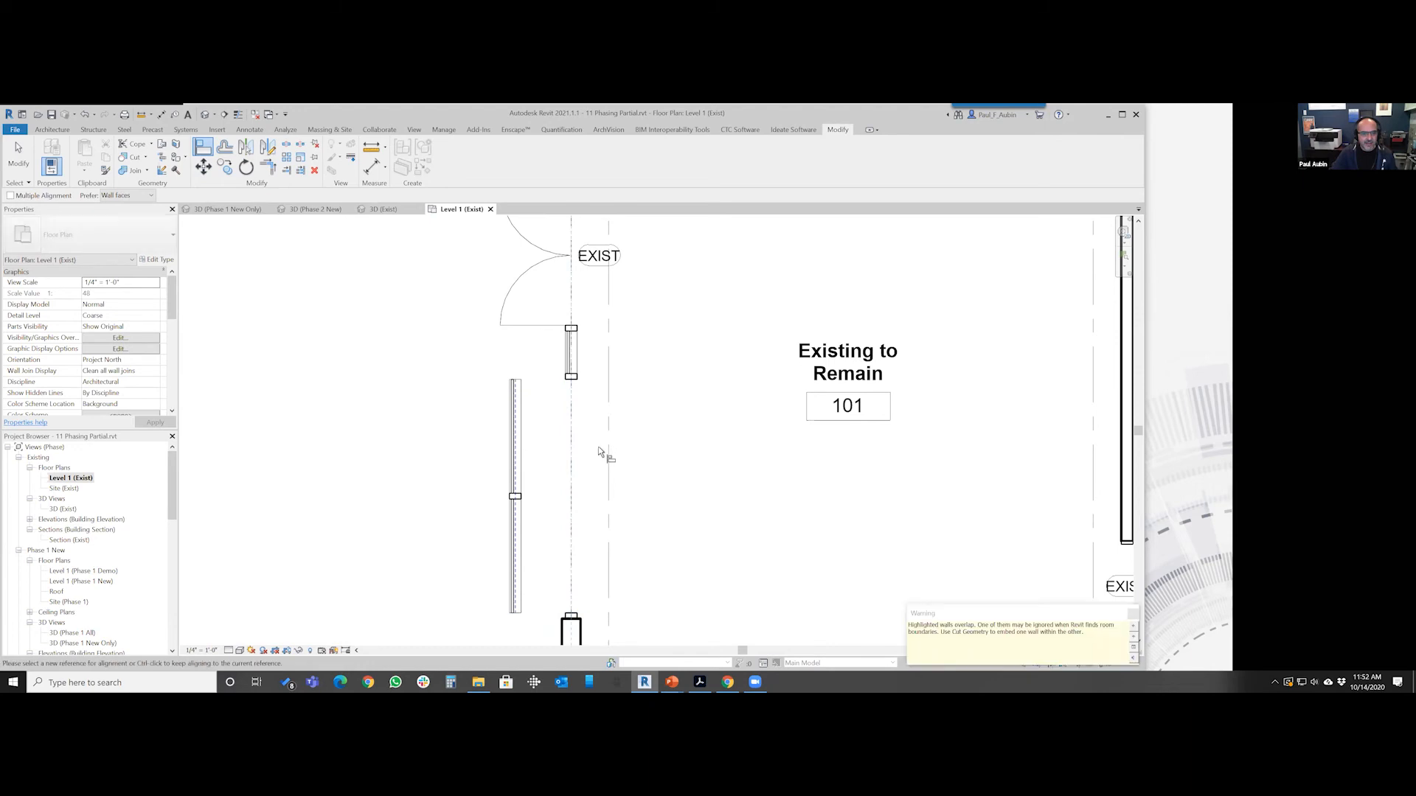
pyautogui.press('Escape')
pyautogui.press('Escape')
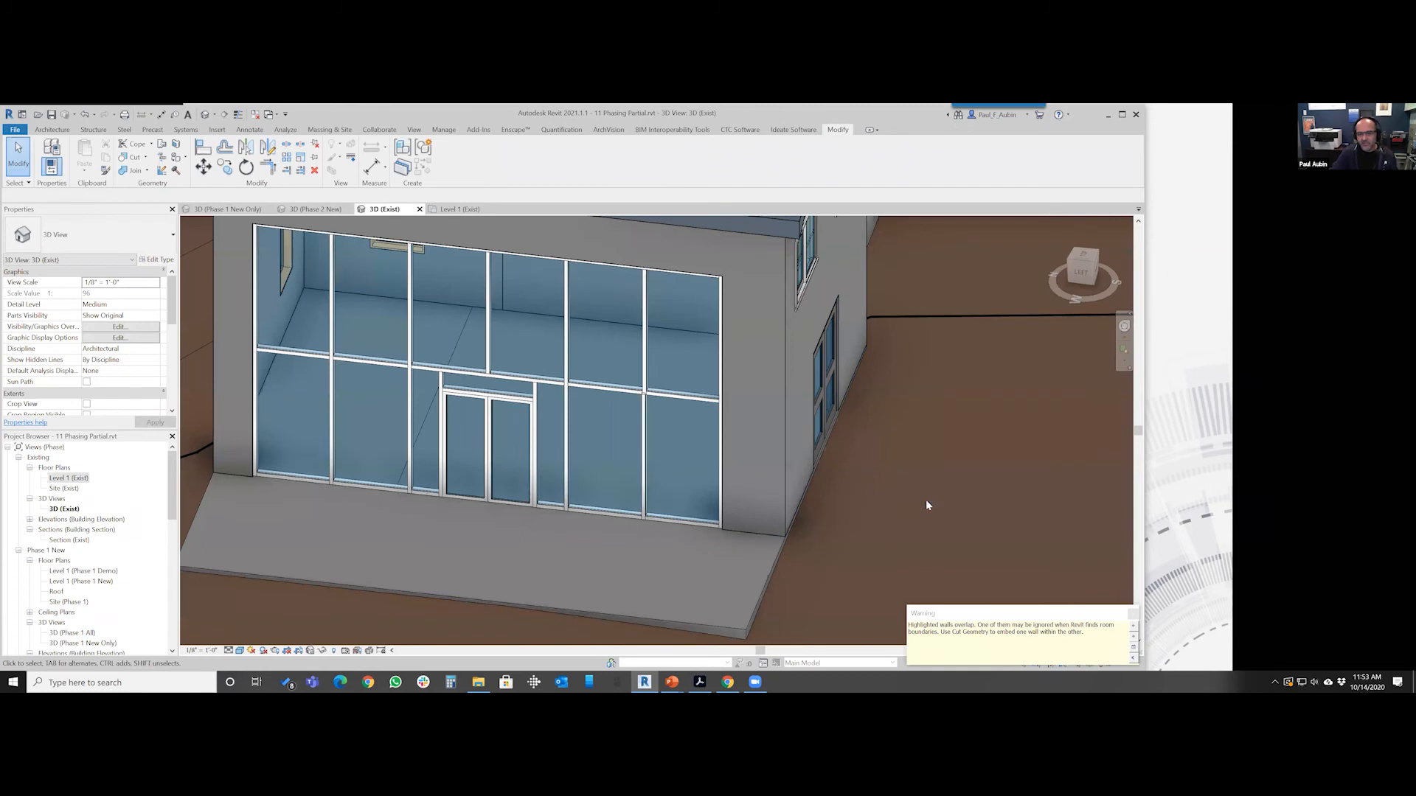
# Set the Phase Demolished of the two-bay storefront wall filling the emptied bay to Phase 1 New
pyautogui.press('Tab')
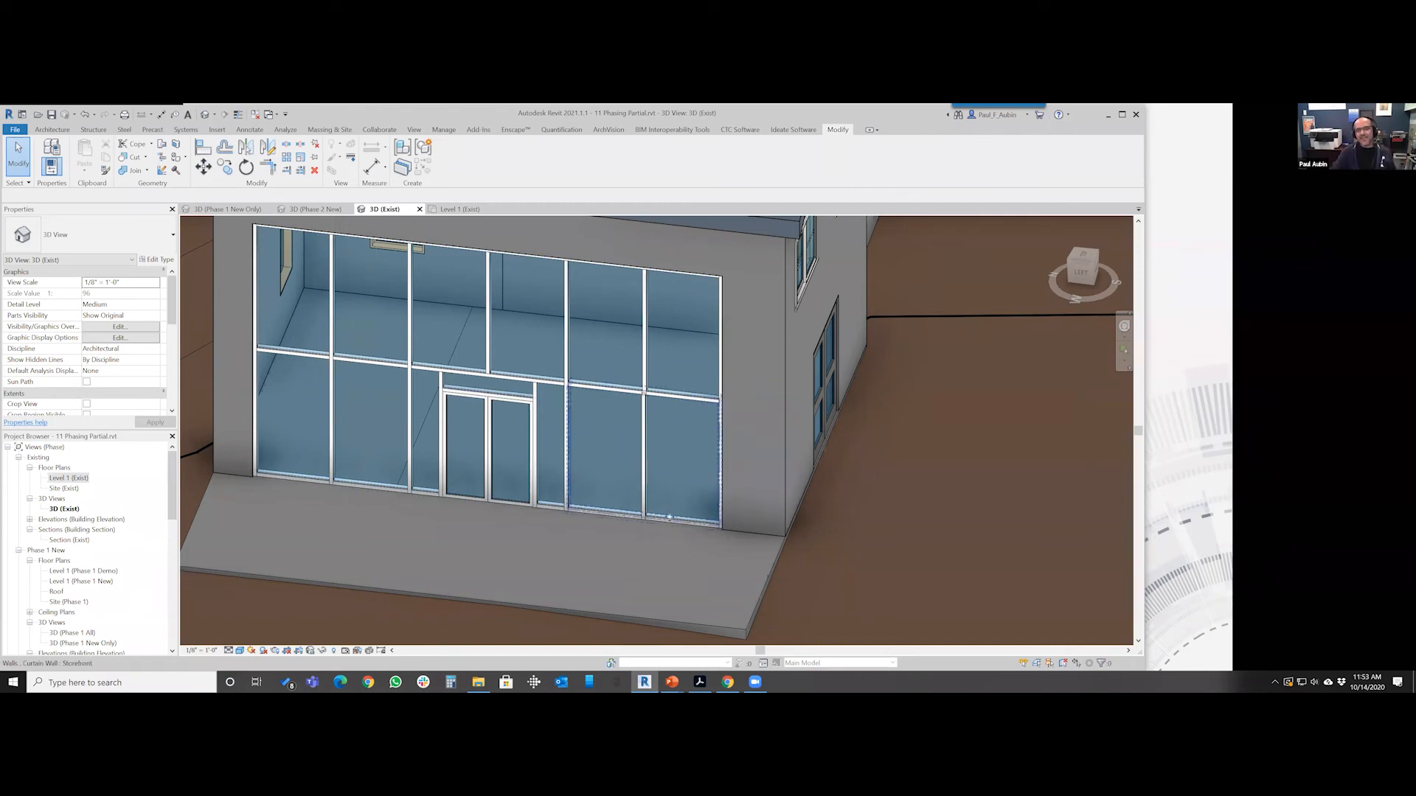
pyautogui.click(669, 519)
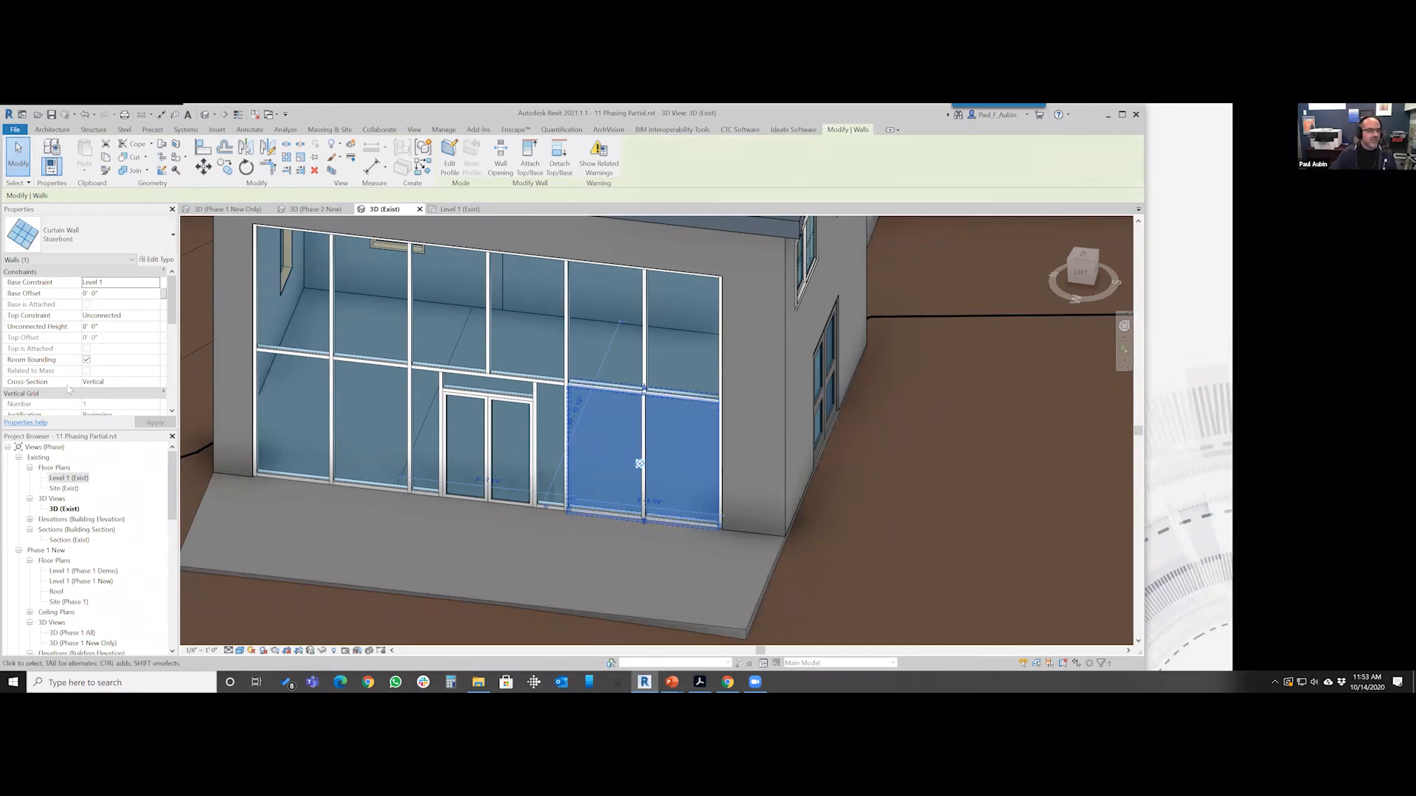
pyautogui.scroll(-6, 144, 396)
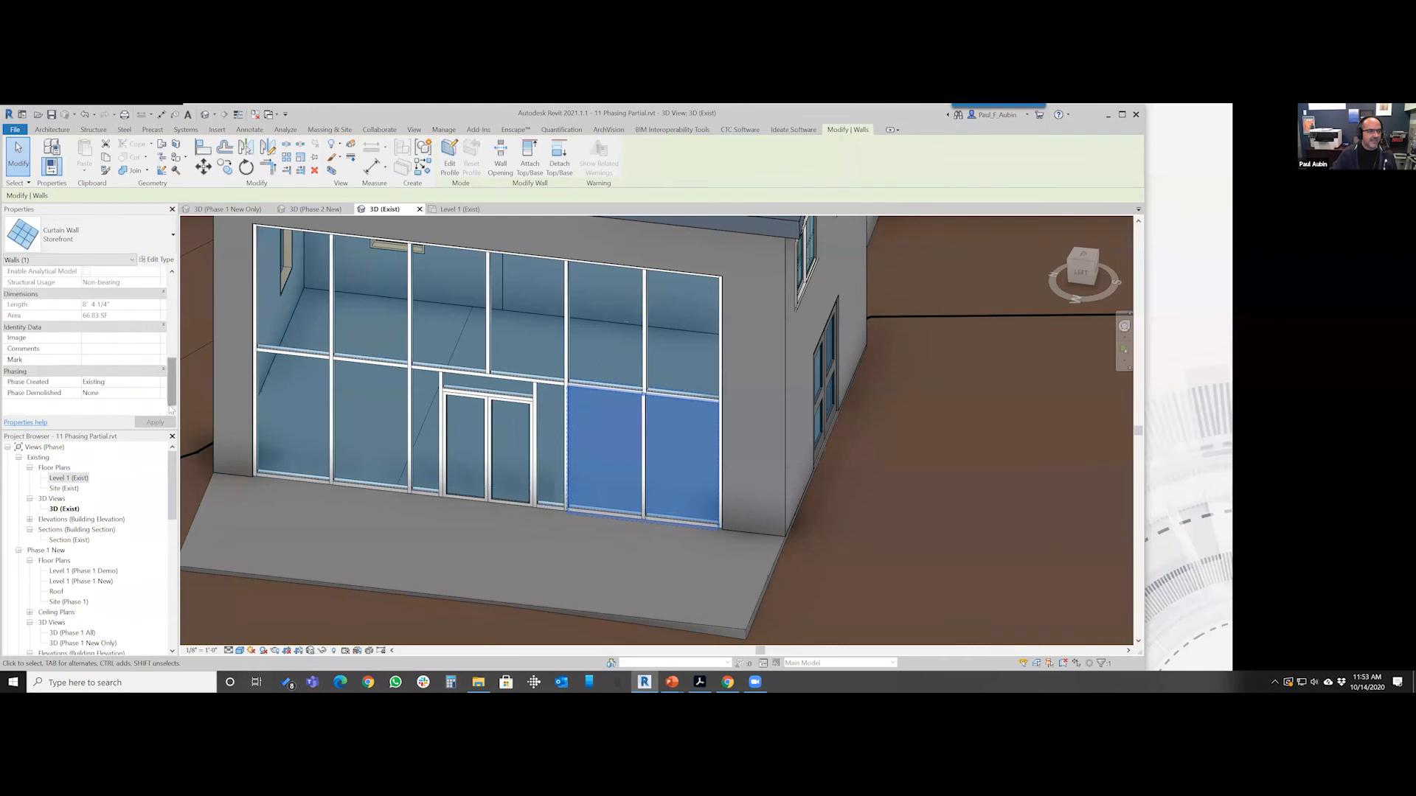
pyautogui.click(140, 393)
pyautogui.click(155, 393)
pyautogui.click(111, 413)
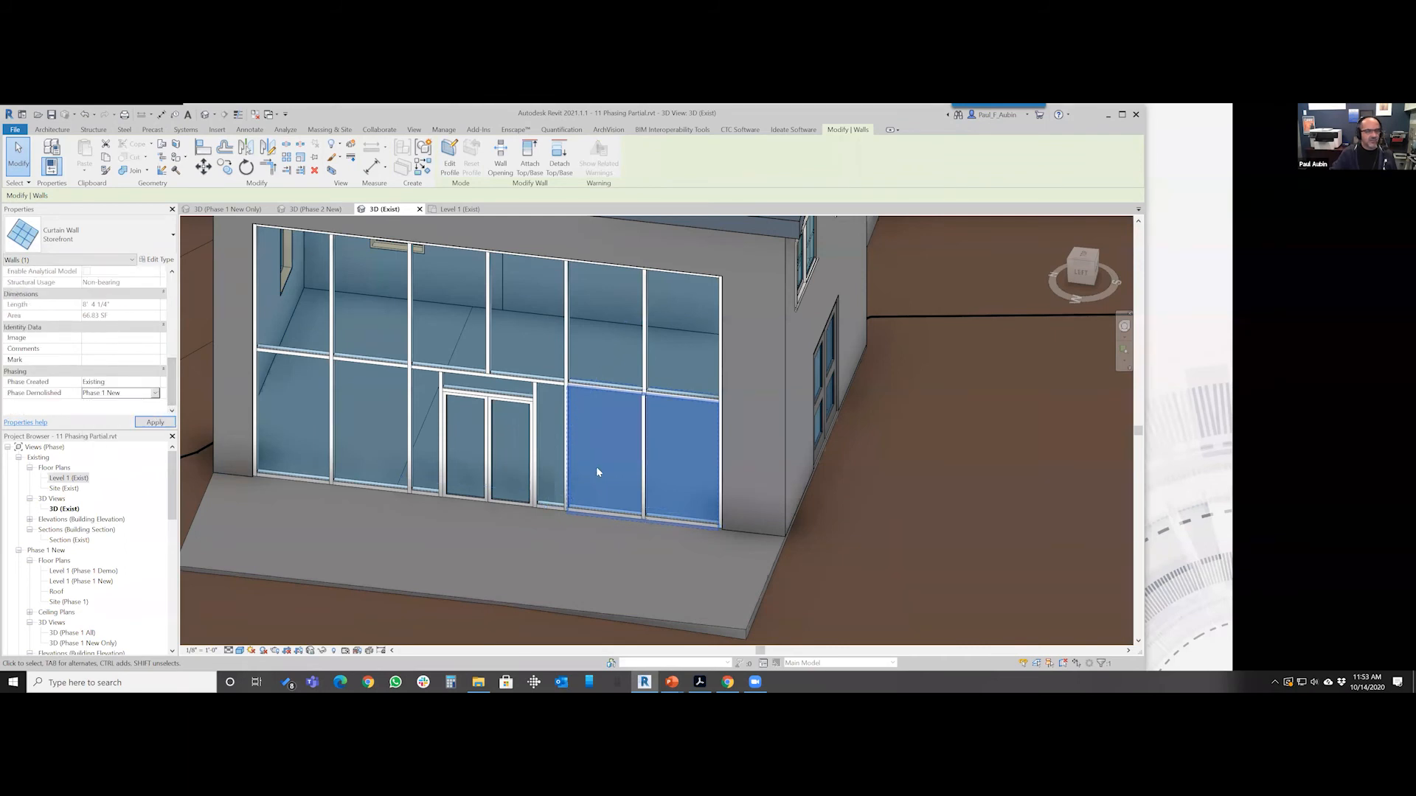
pyautogui.click(868, 511)
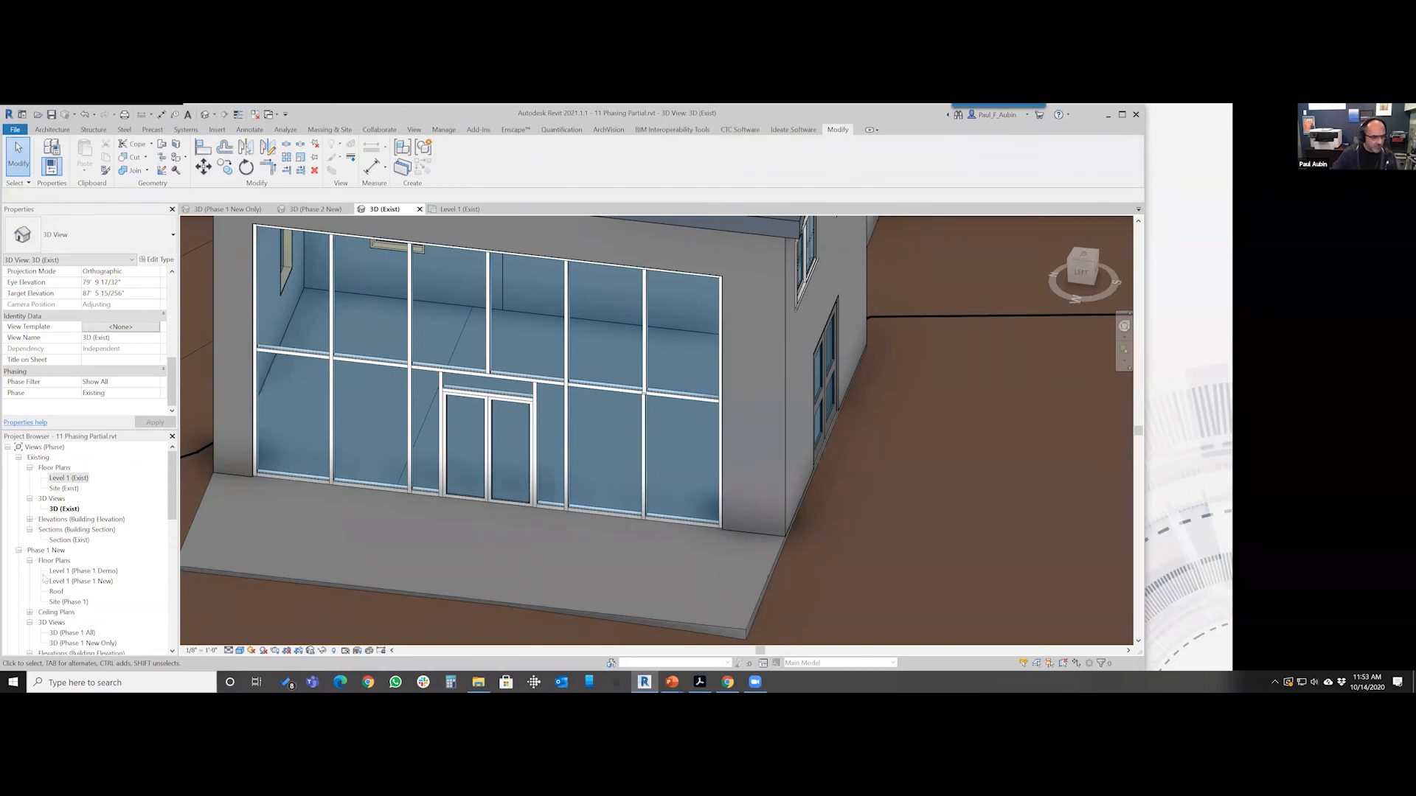
# Open the 3D (Phase 1 All) view and examine how the demolished storefront bay is displayed
pyautogui.scroll(-1, 68, 612)
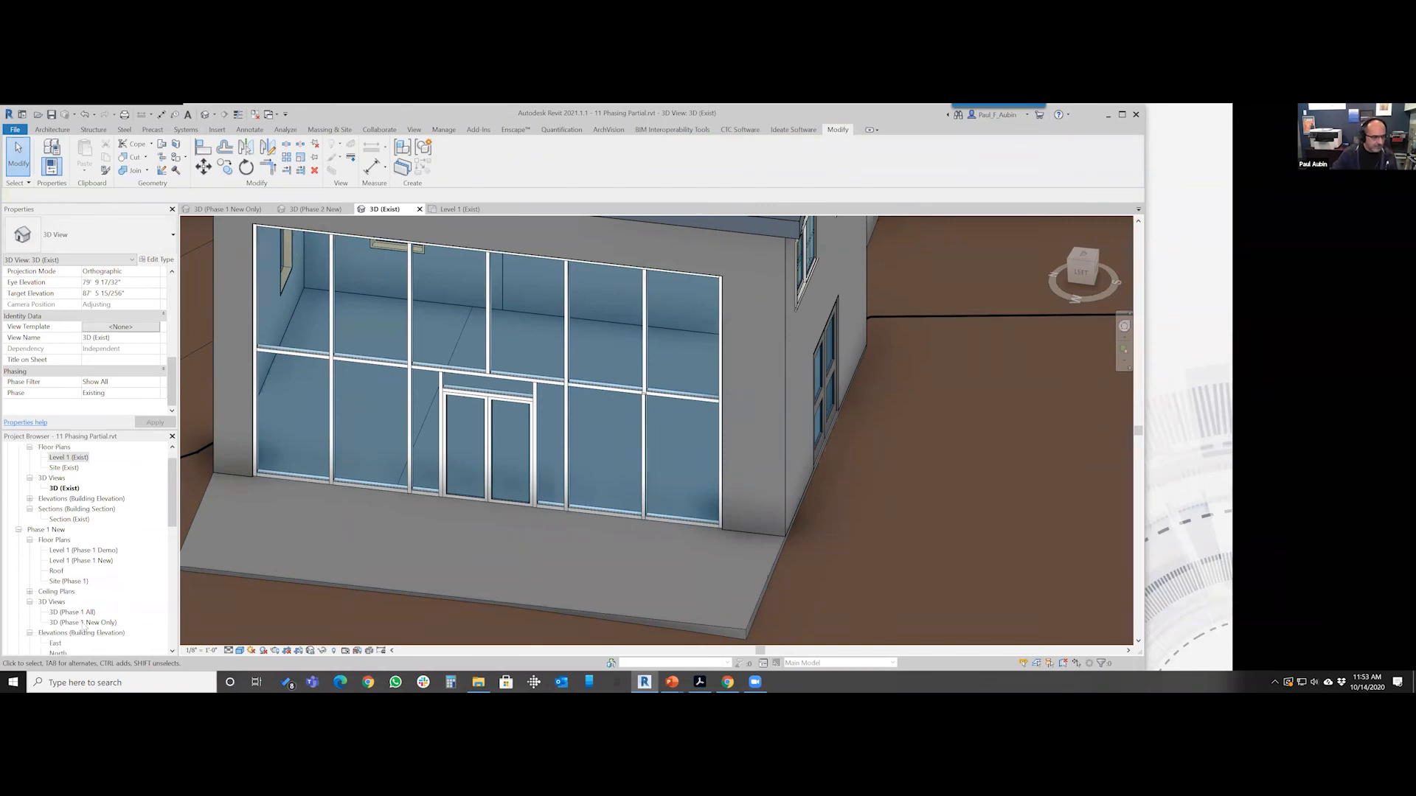
pyautogui.doubleClick(74, 613)
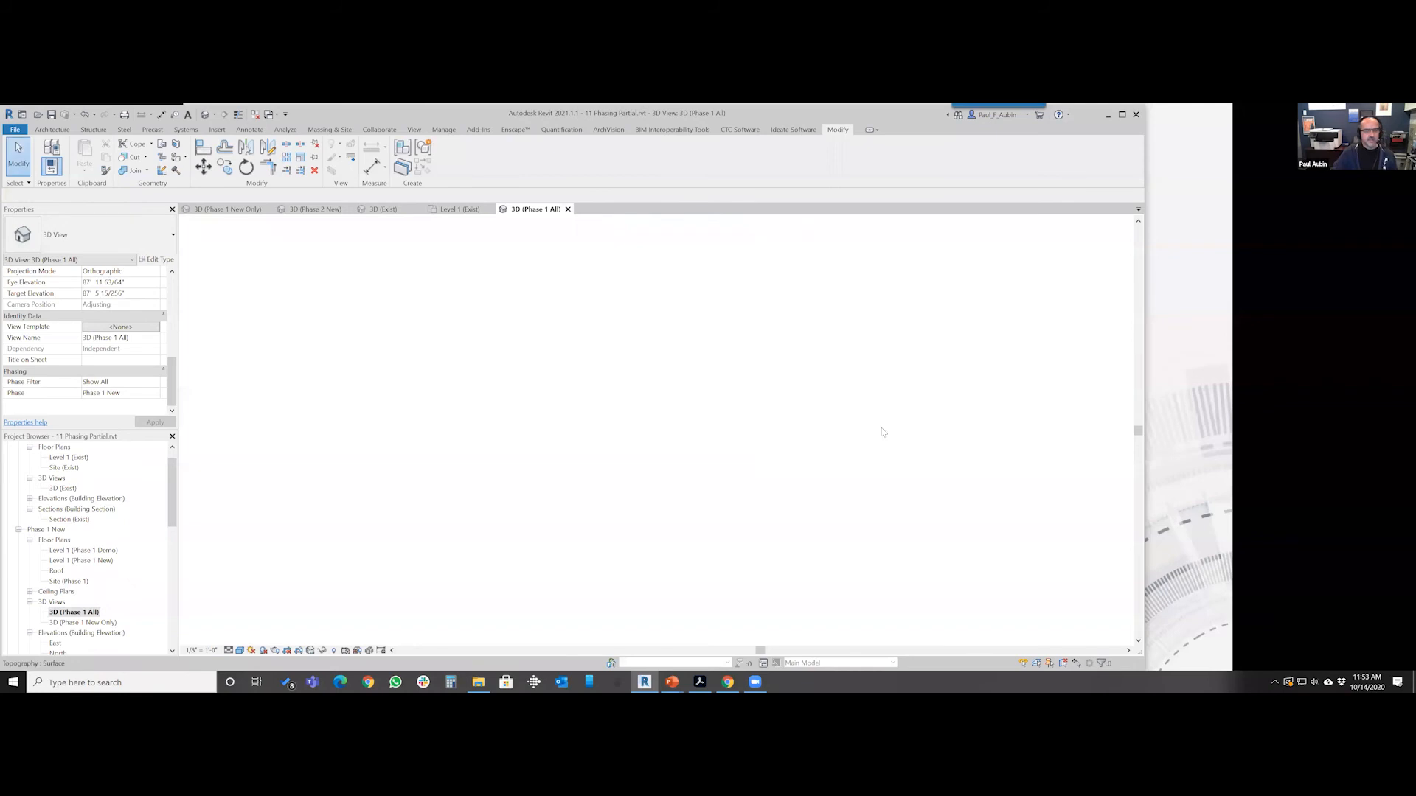
pyautogui.keyDown('shift'); pyautogui.moveTo(472, 476); pyautogui.dragTo(646, 535, button='middle'); pyautogui.keyUp('shift')
pyautogui.scroll(2, 644, 529)
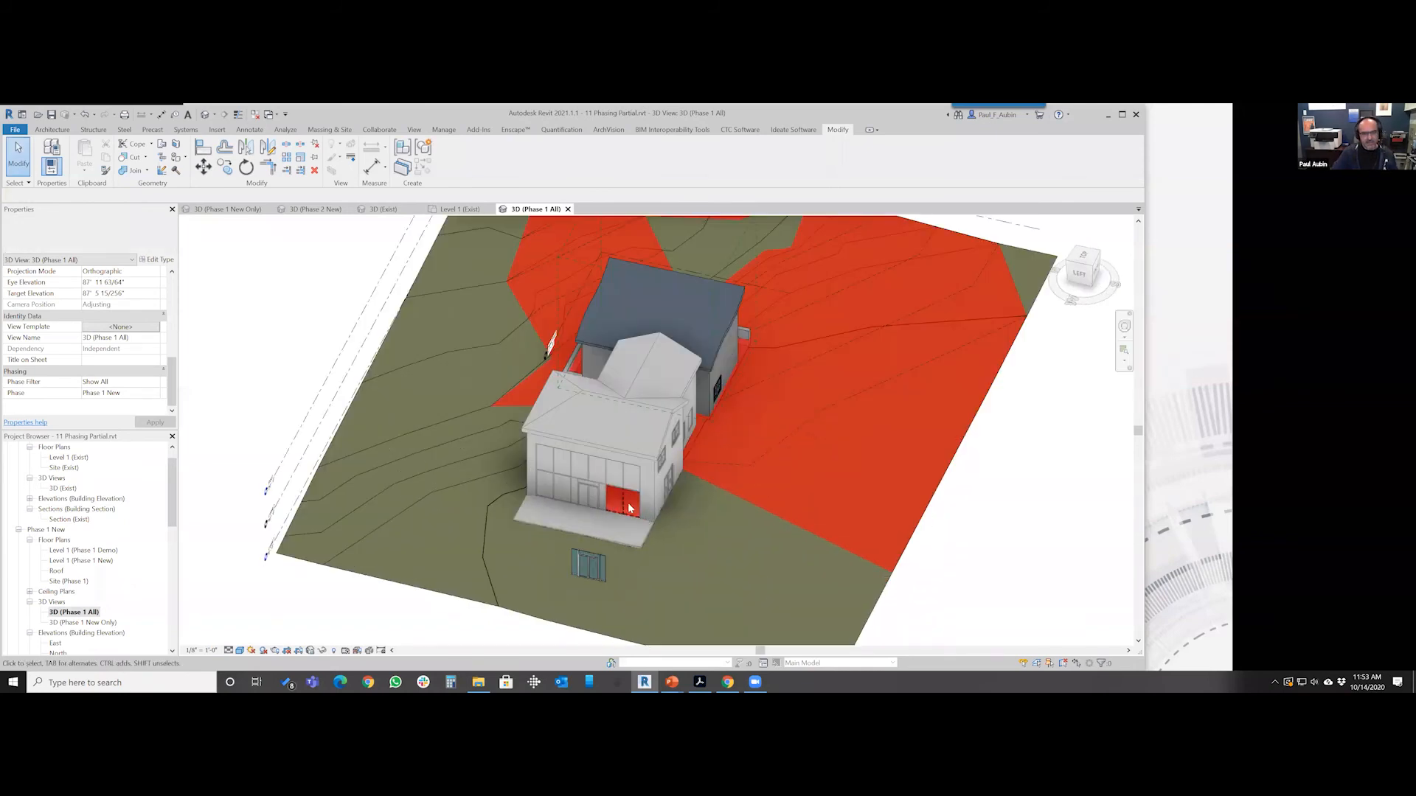
pyautogui.scroll(3, 670, 531)
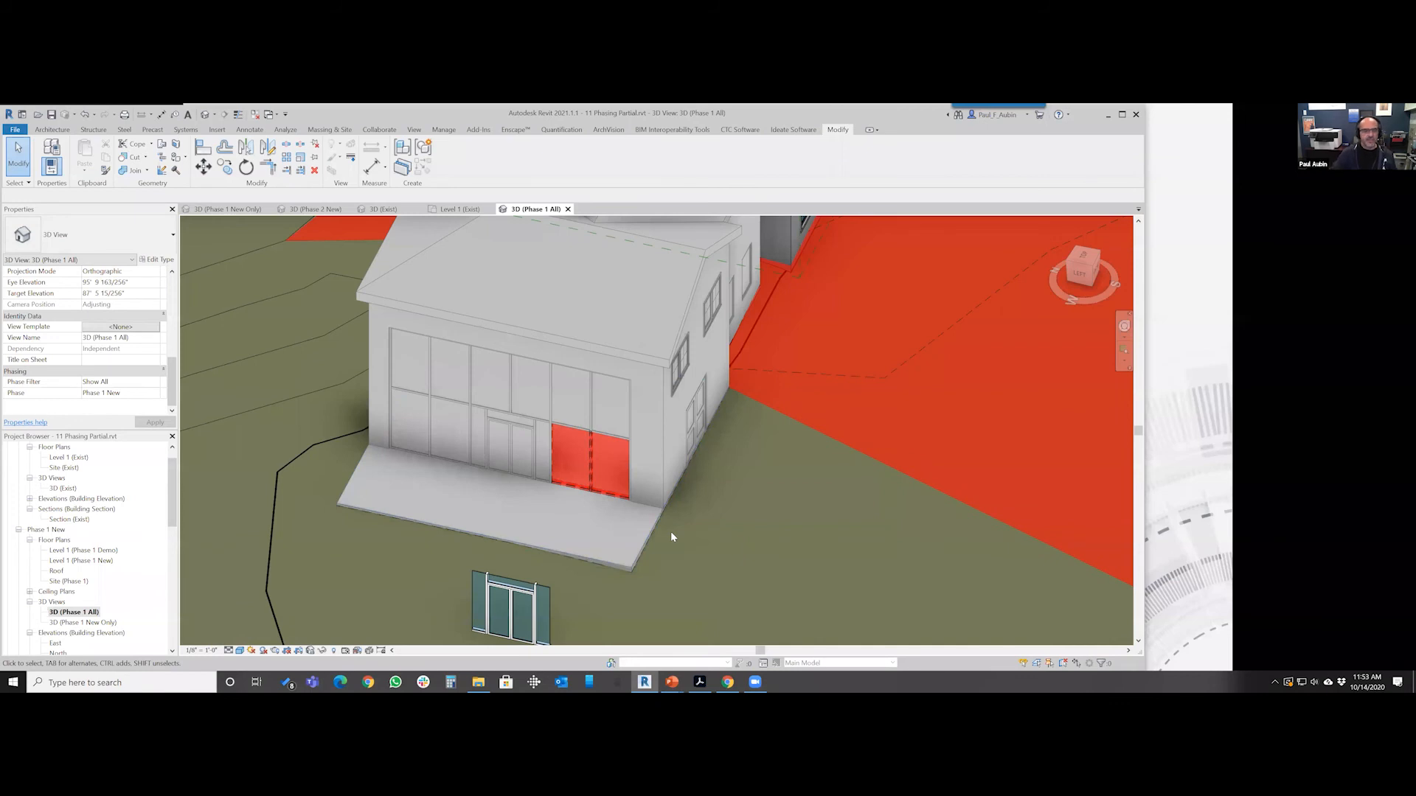
# Check the phasing properties of the freestanding Storefront Infill curtain wall in front of the house
pyautogui.click(516, 584)
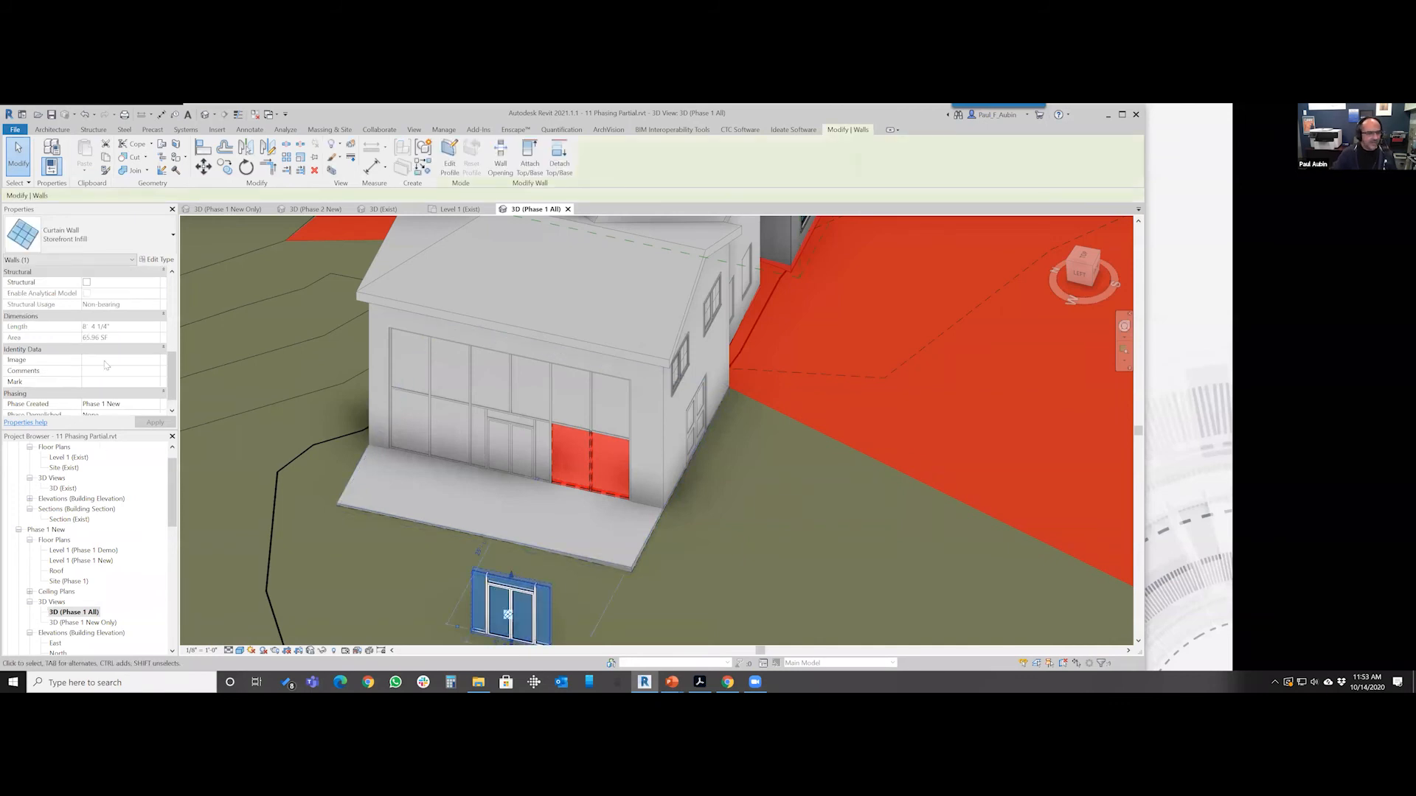
pyautogui.scroll(-1, 129, 402)
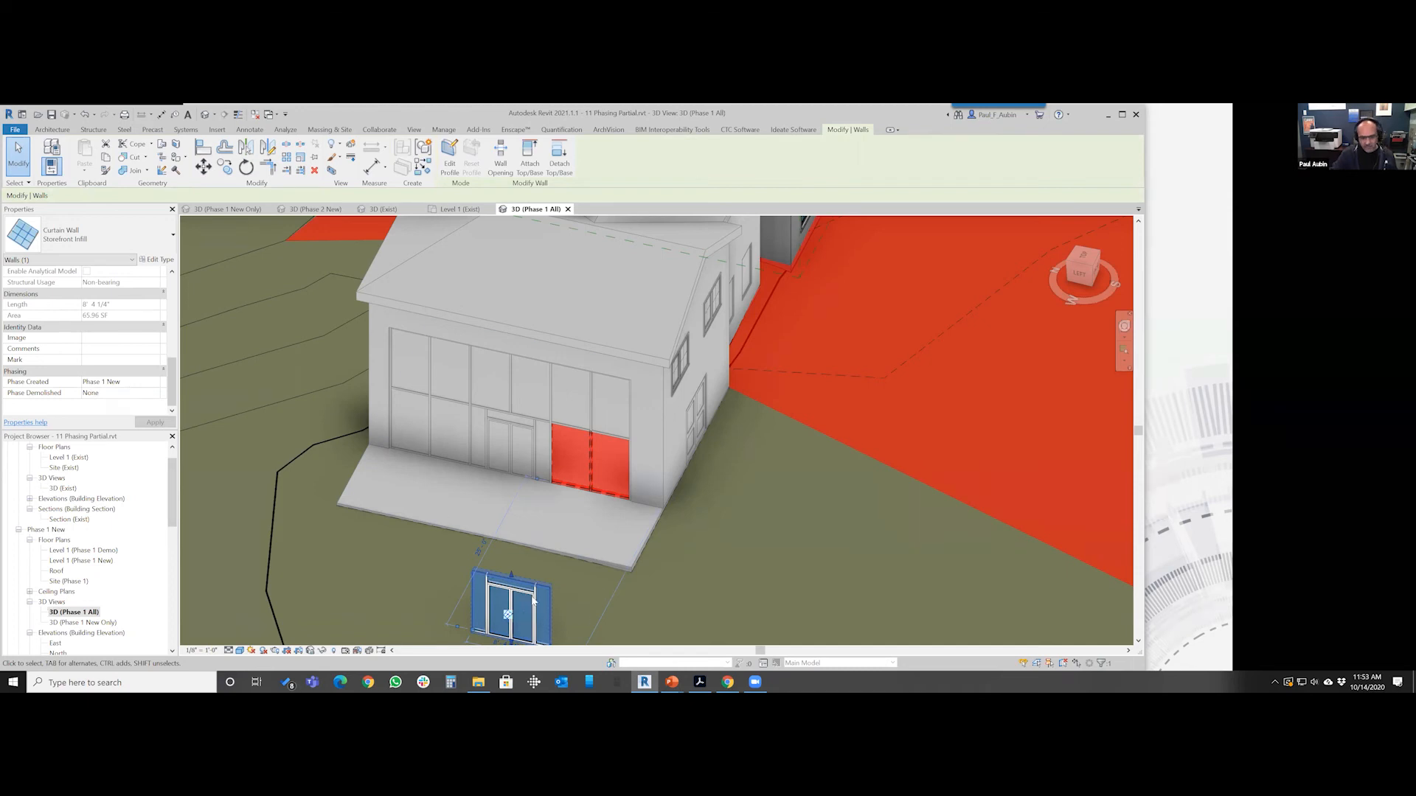
pyautogui.press('Escape')
pyautogui.keyDown('shift'); pyautogui.moveTo(723, 520); pyautogui.dragTo(655, 557, button='middle'); pyautogui.keyUp('shift')
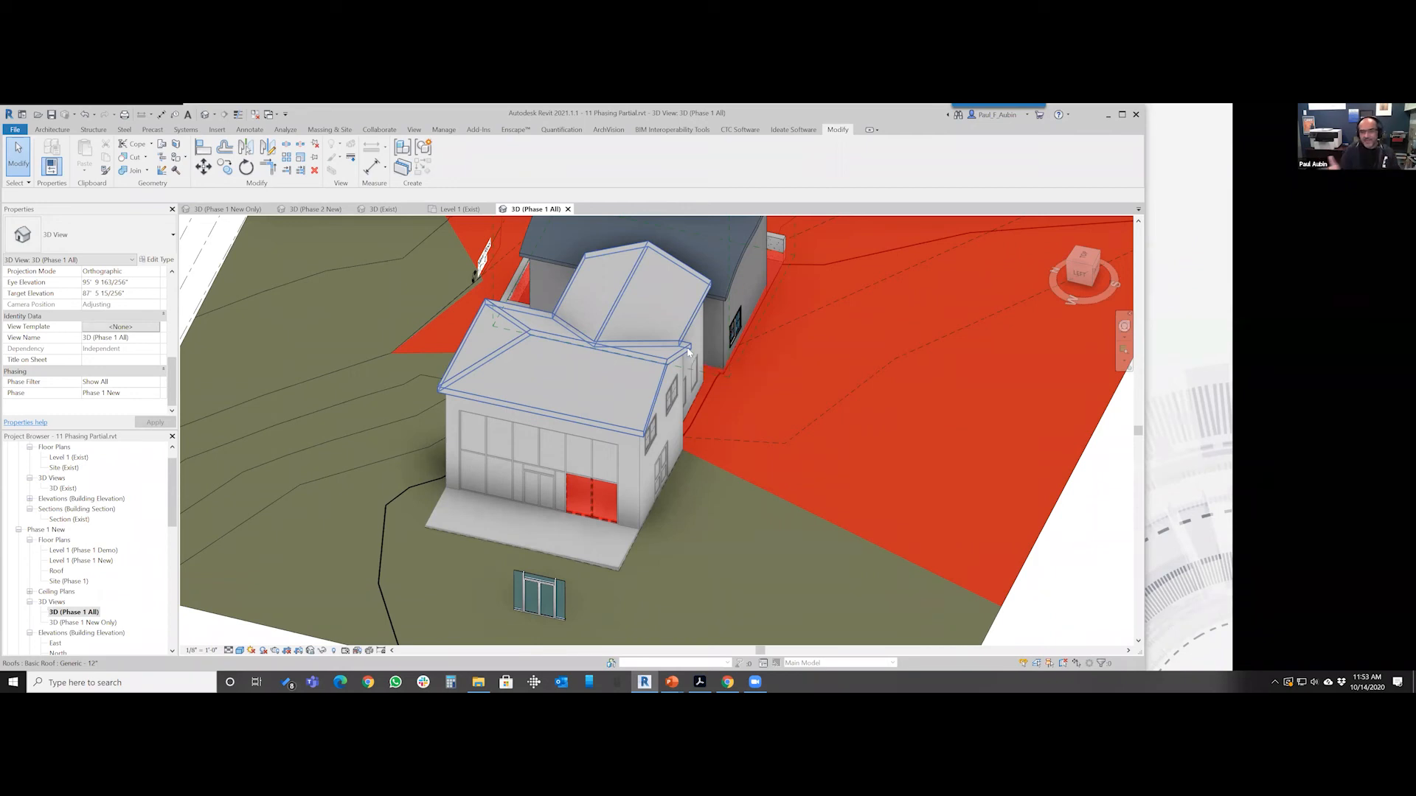
# Split the end wall of the curved-roof addition into two segments just beside its window
pyautogui.moveTo(804, 371)
pyautogui.keyDown('shift'); pyautogui.mouseDown(button='middle')
pyautogui.moveTo(746, 342)
pyautogui.moveTo(749, 313)
pyautogui.moveTo(754, 378)
pyautogui.moveTo(791, 372)
pyautogui.mouseUp(button='middle'); pyautogui.keyUp('shift')
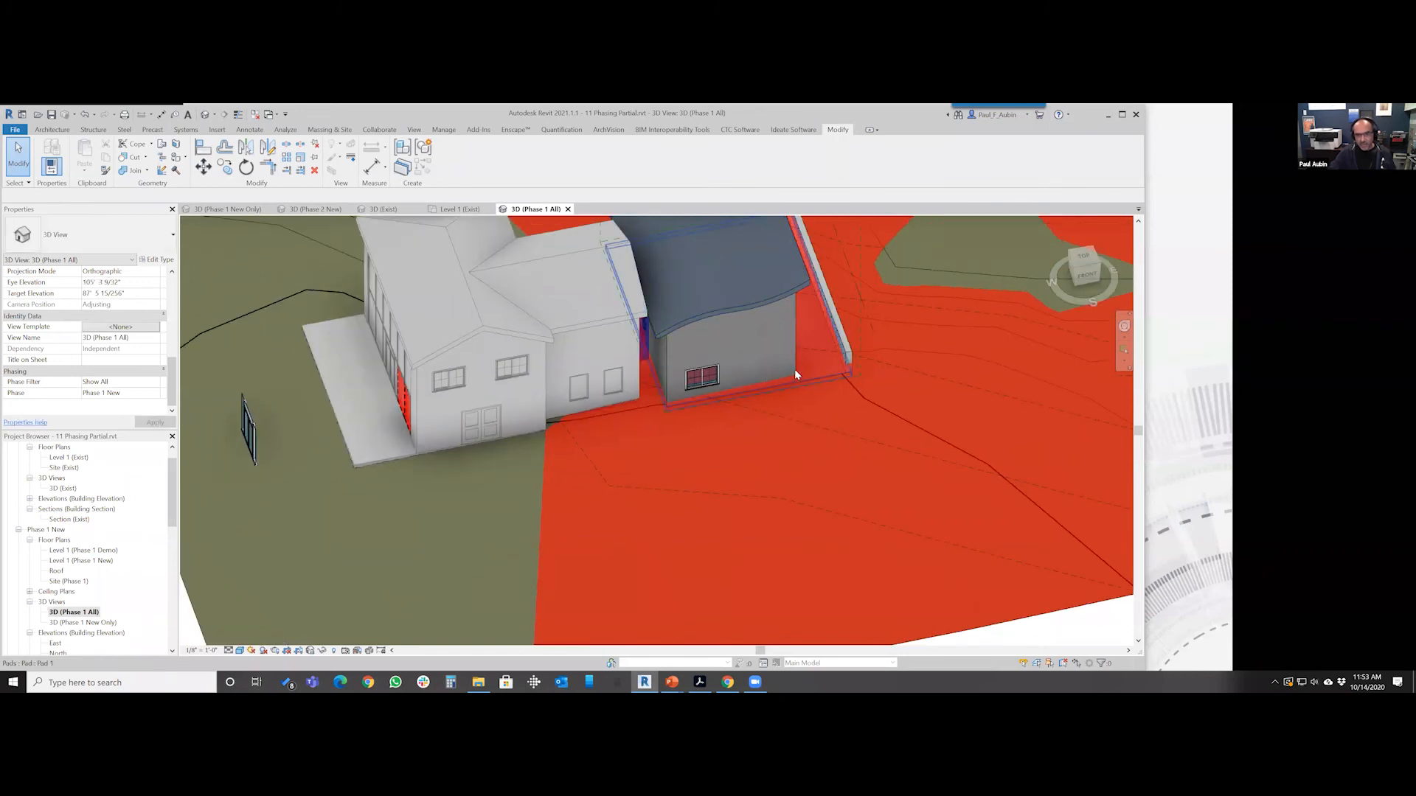
pyautogui.click(745, 399)
pyautogui.click(286, 144)
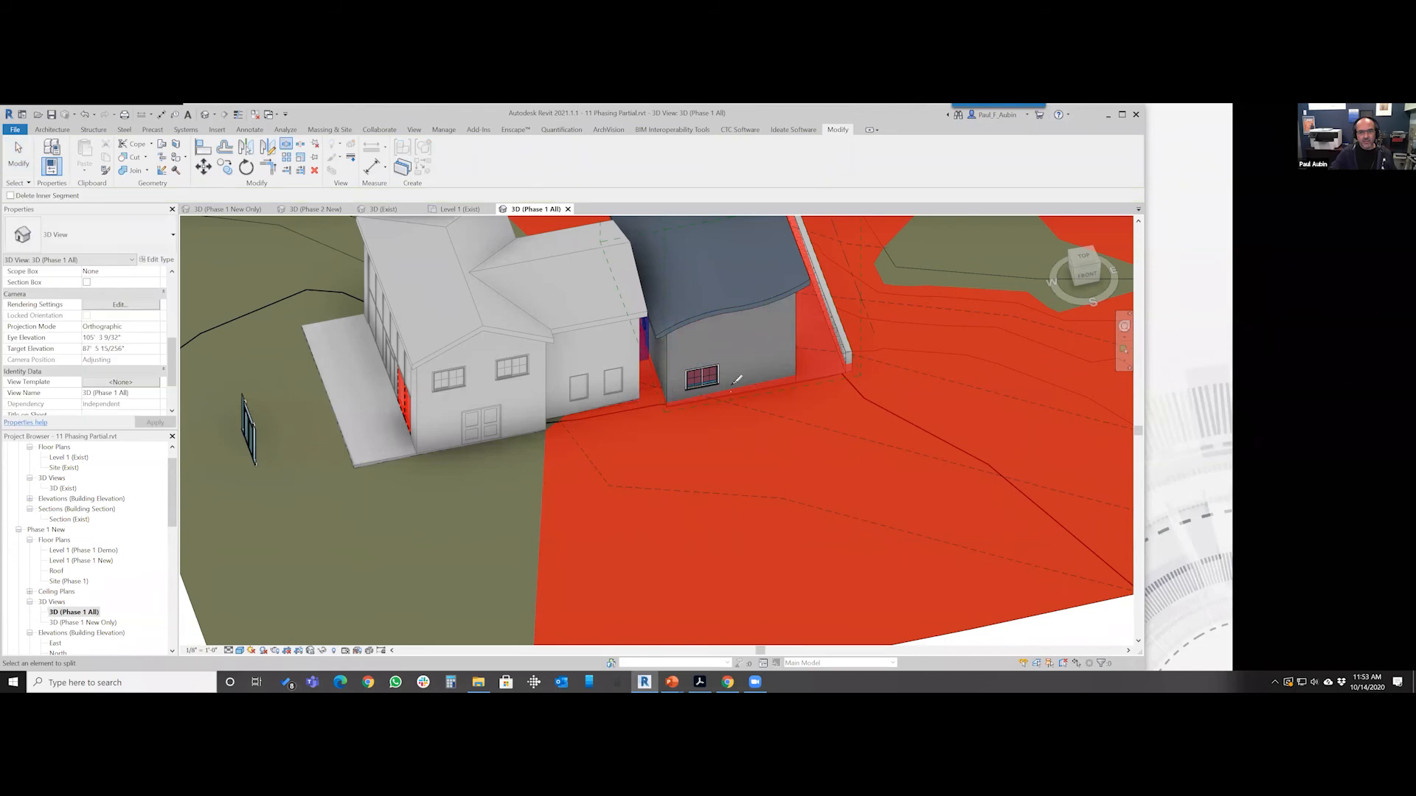
pyautogui.click(736, 392)
pyautogui.press('Escape')
# Set the Phase Demolished of the windowless segment of the split wall to Phase 2 New, accept the warning and recheck its phasing
pyautogui.click(789, 375)
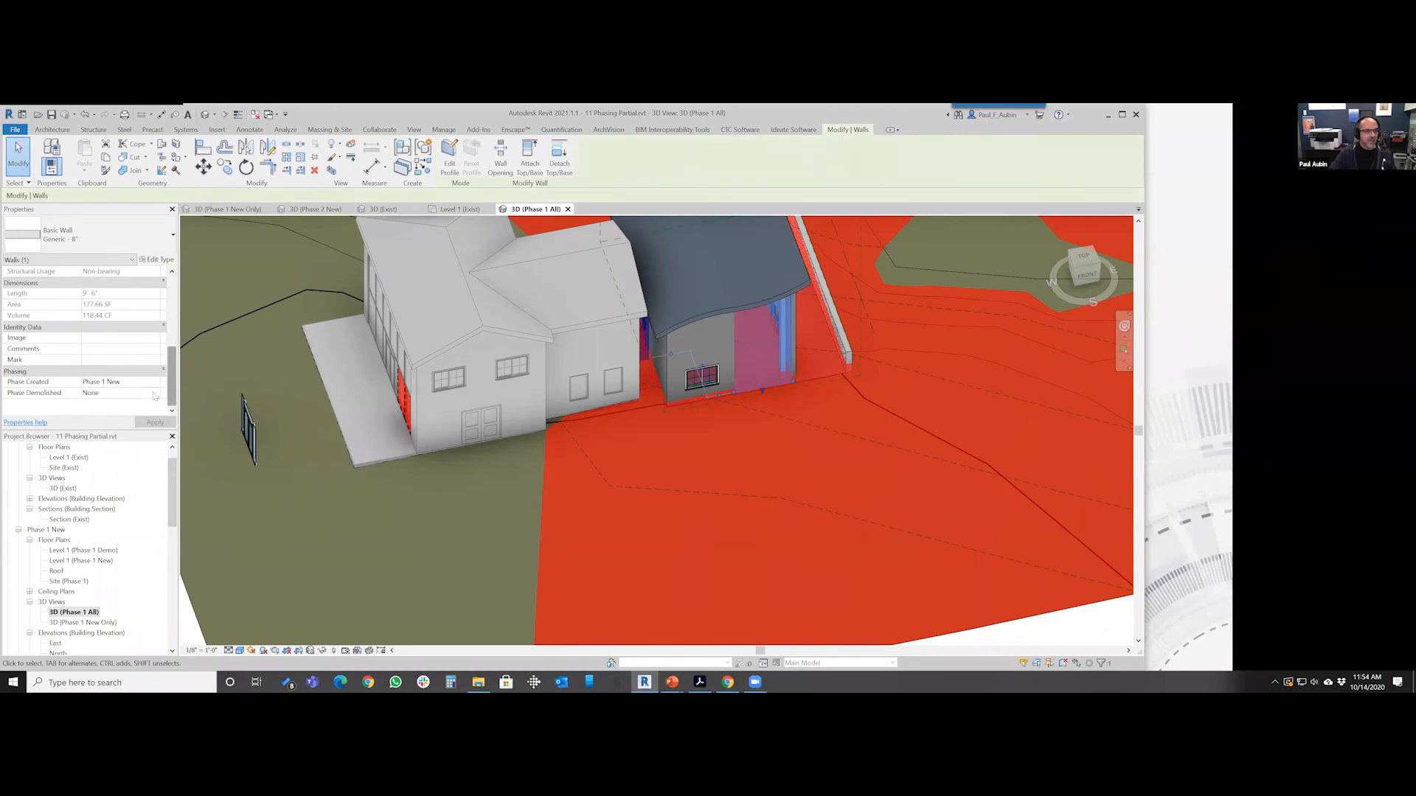
pyautogui.click(154, 392)
pyautogui.click(107, 424)
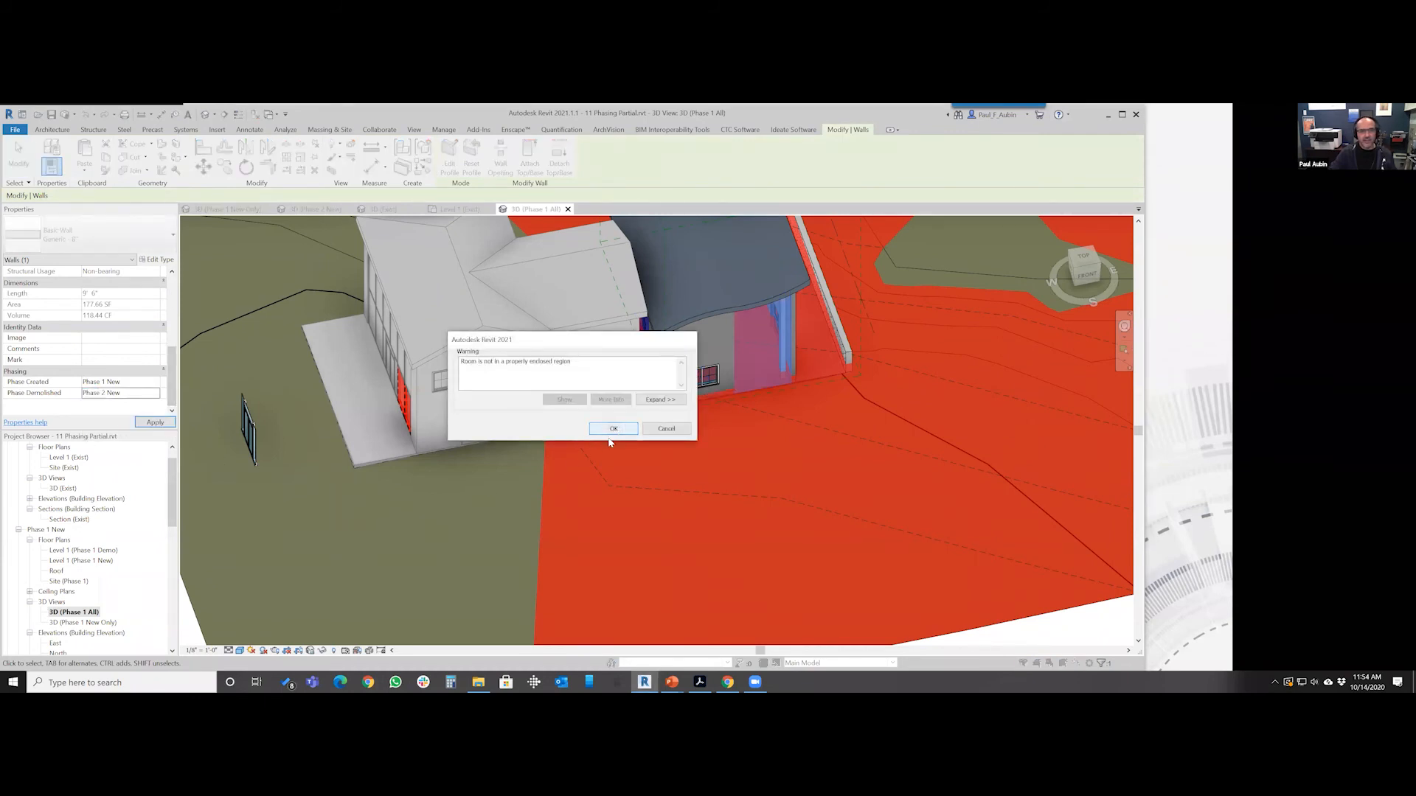
pyautogui.click(614, 429)
pyautogui.press('Escape')
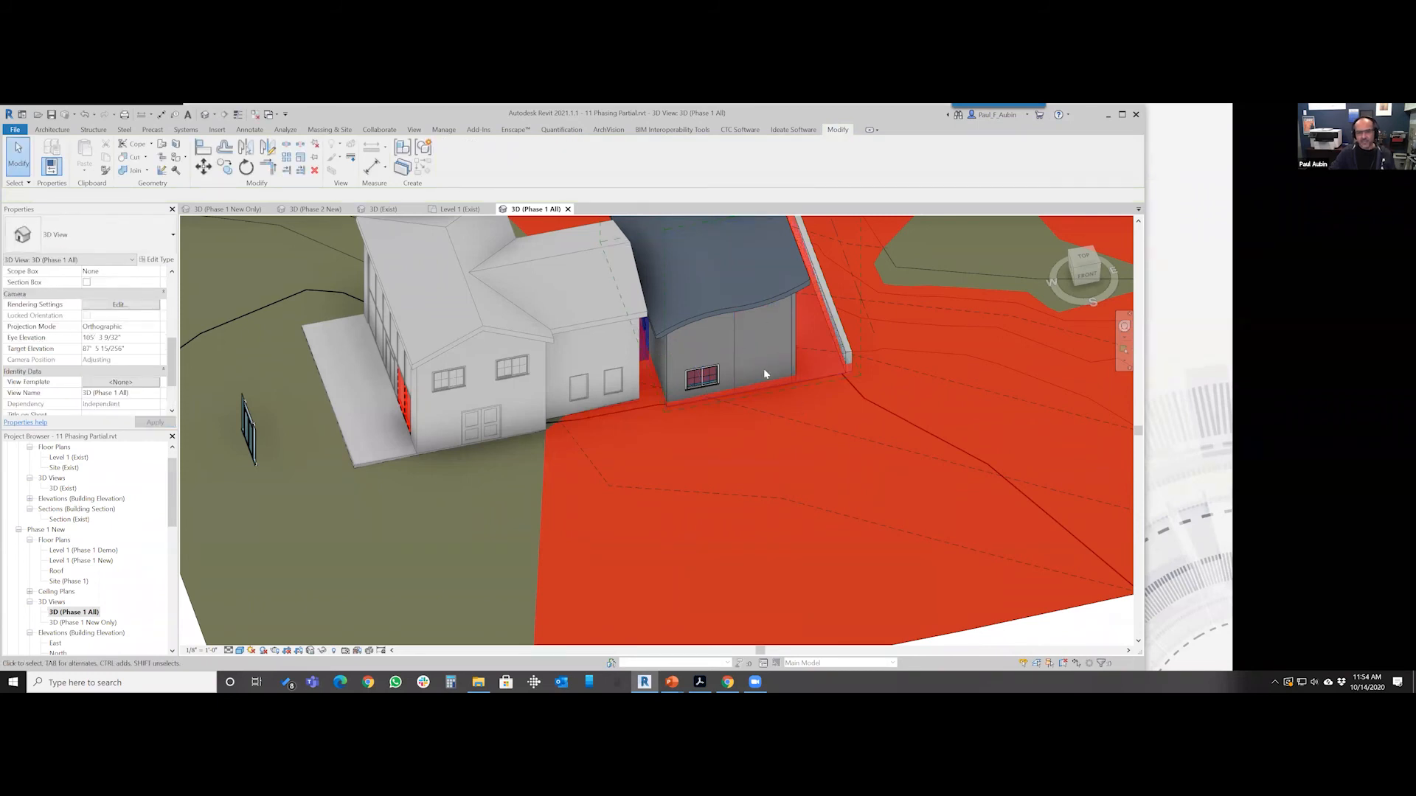
pyautogui.click(789, 378)
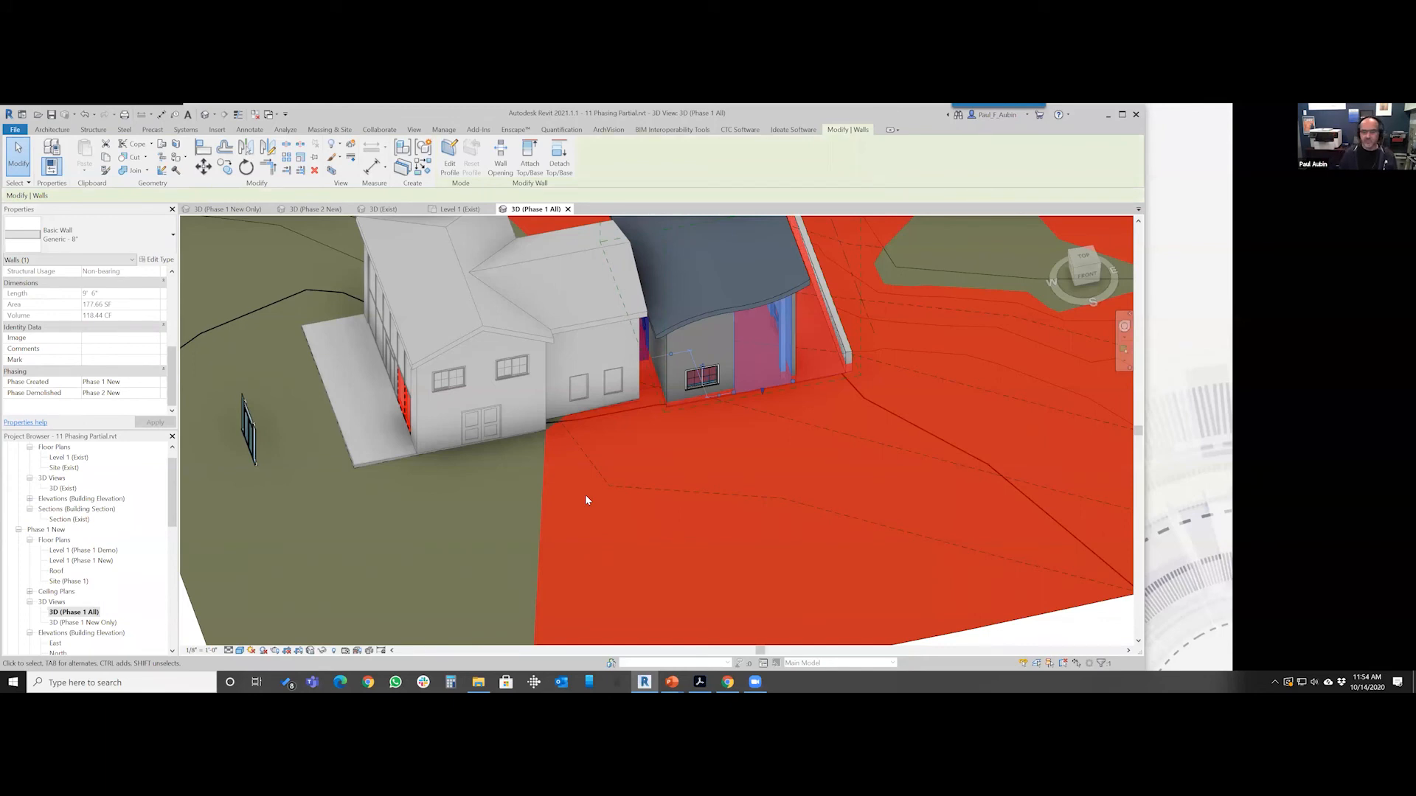
pyautogui.press('Escape')
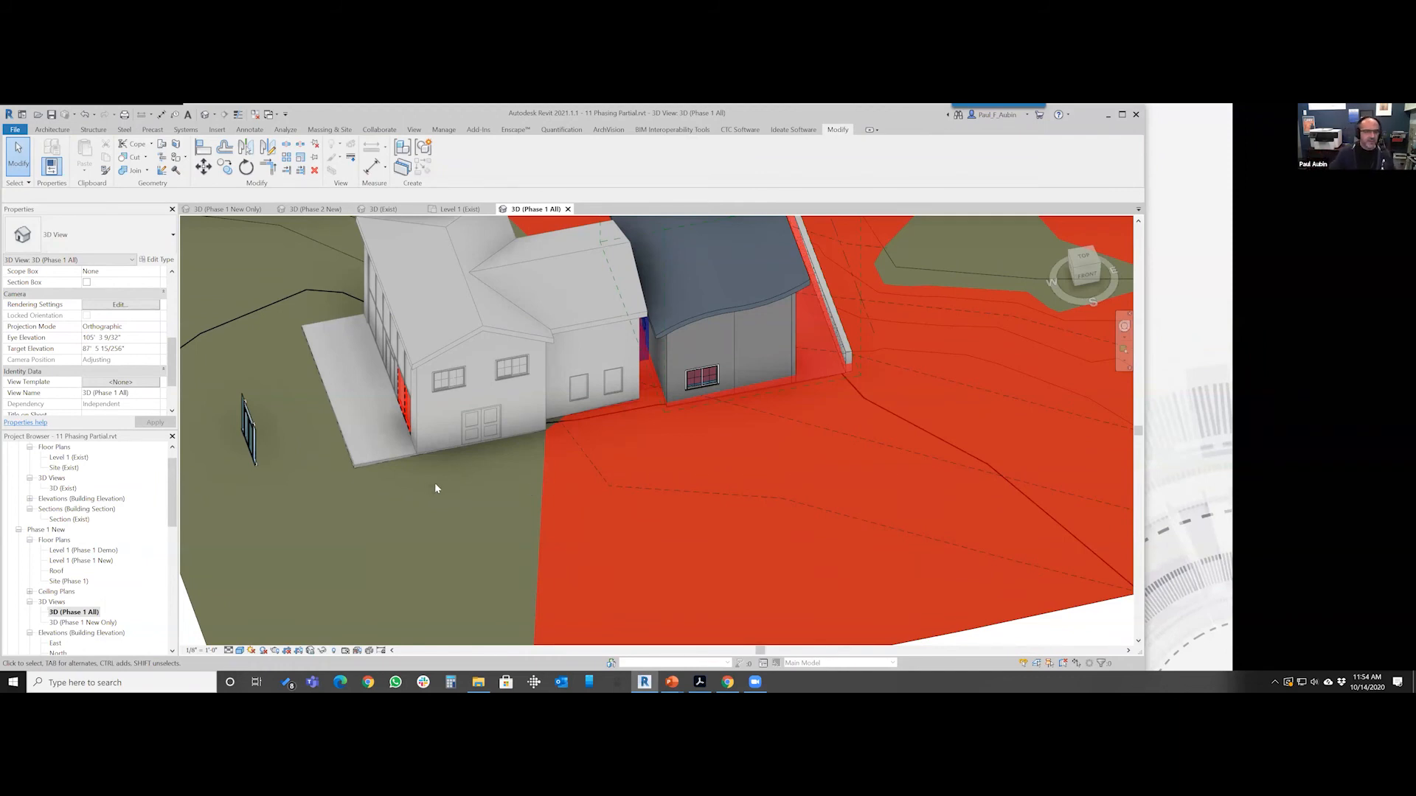
# Close the 11 Phasing Partial project and bring up the 13 Phasing Links project in its 3D (Phase 1 New Only) view
pyautogui.scroll(-4, 435, 483)
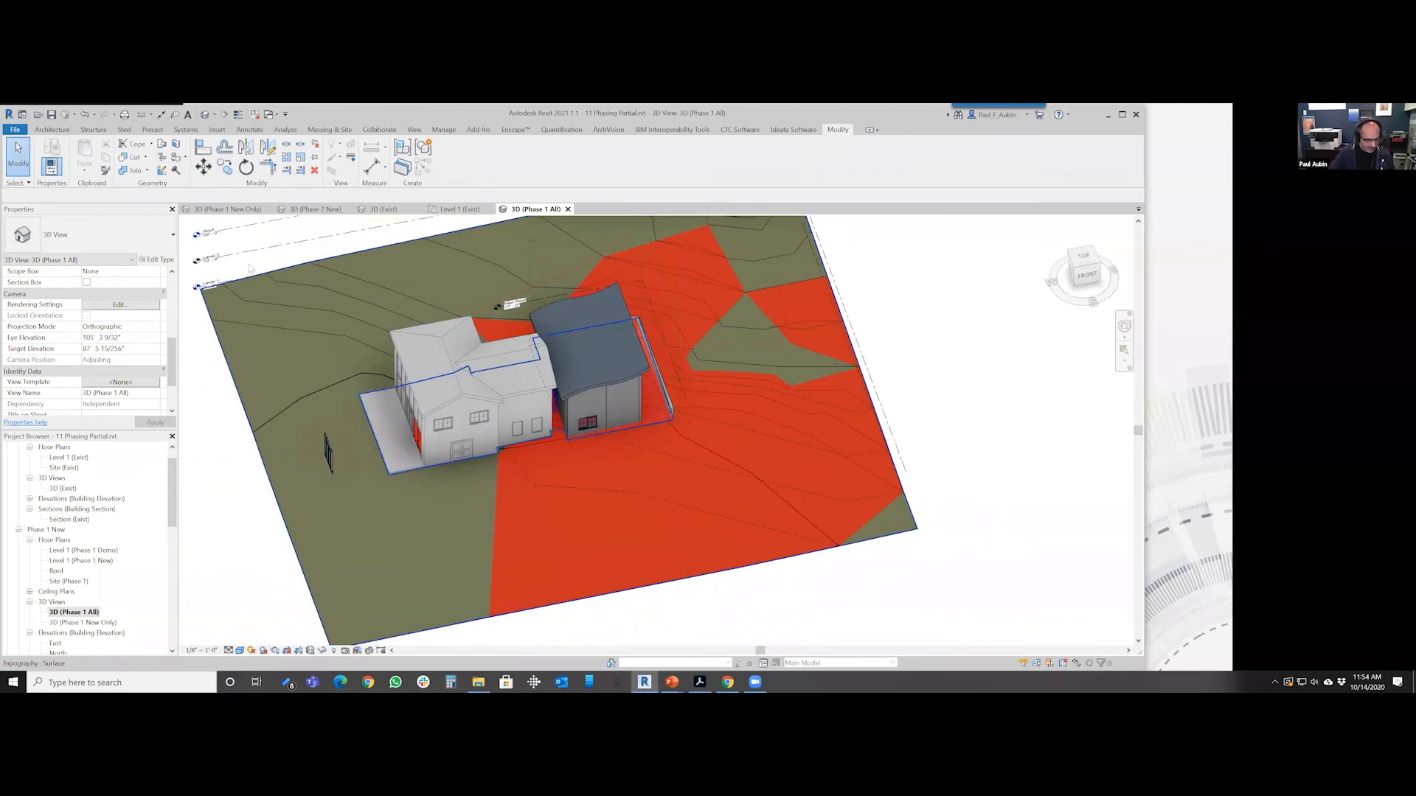
pyautogui.hotkey('ctrl', 'w')
pyautogui.click(721, 403)
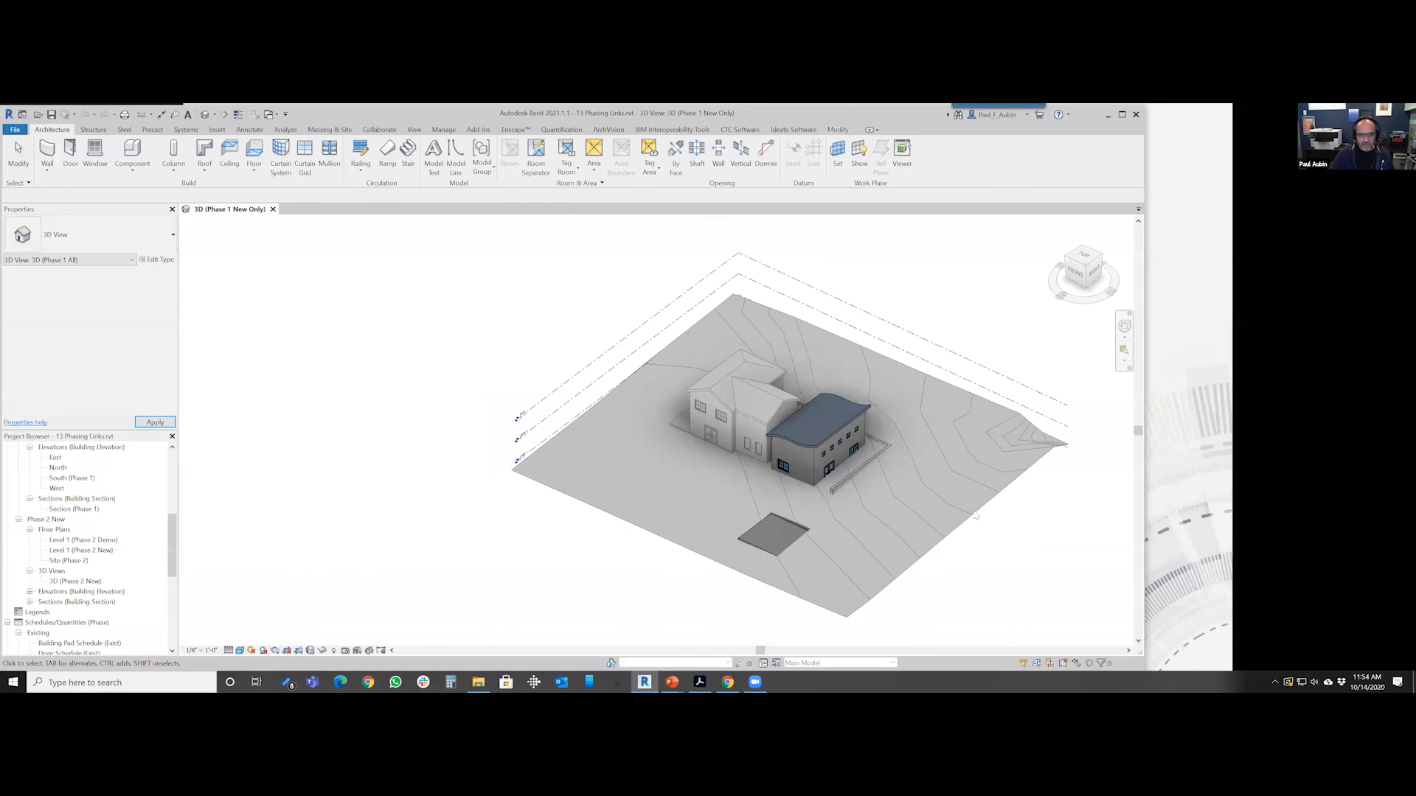
# Try a Height Offset From Level of -5' on the building pad in front of the house and undo it
pyautogui.scroll(2, 977, 520)
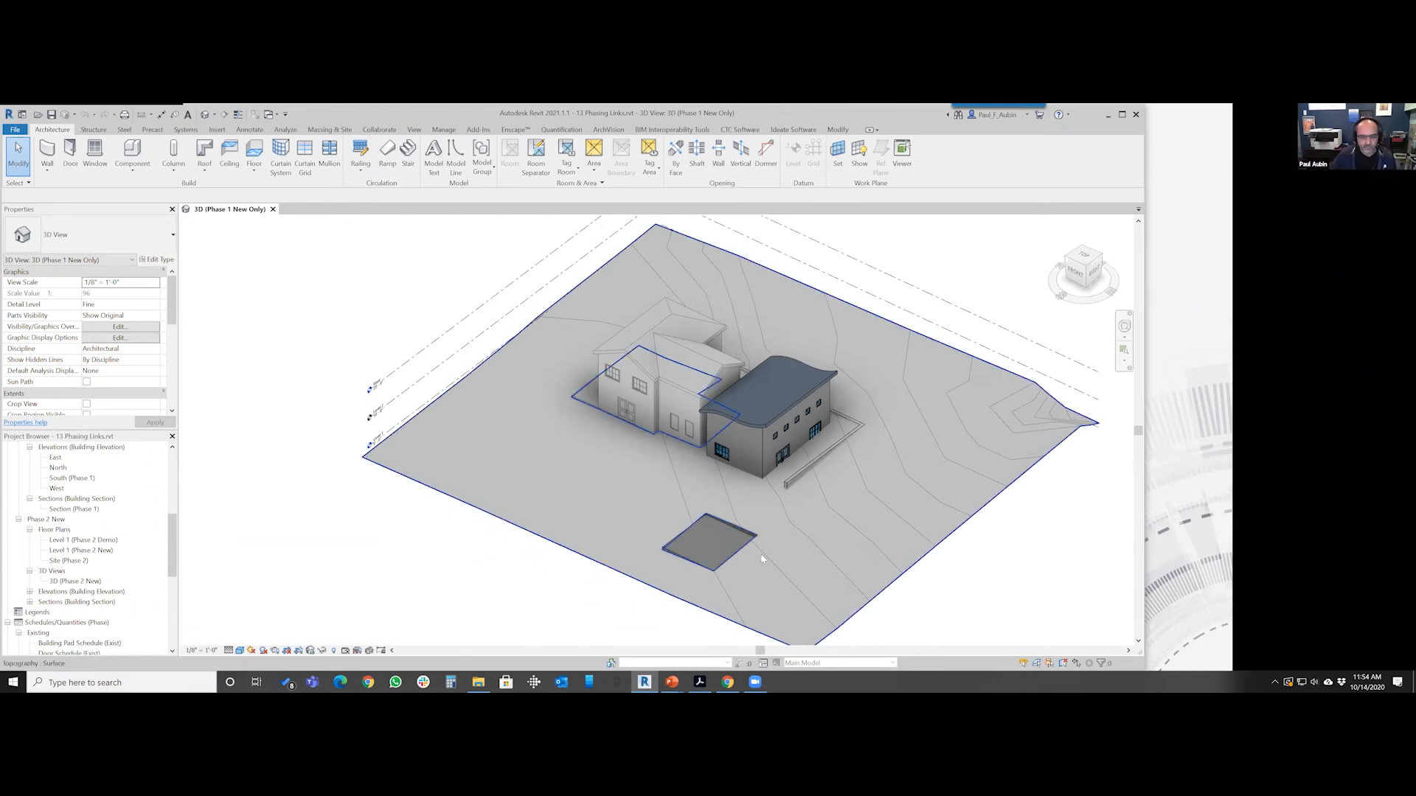
pyautogui.scroll(3, 756, 549)
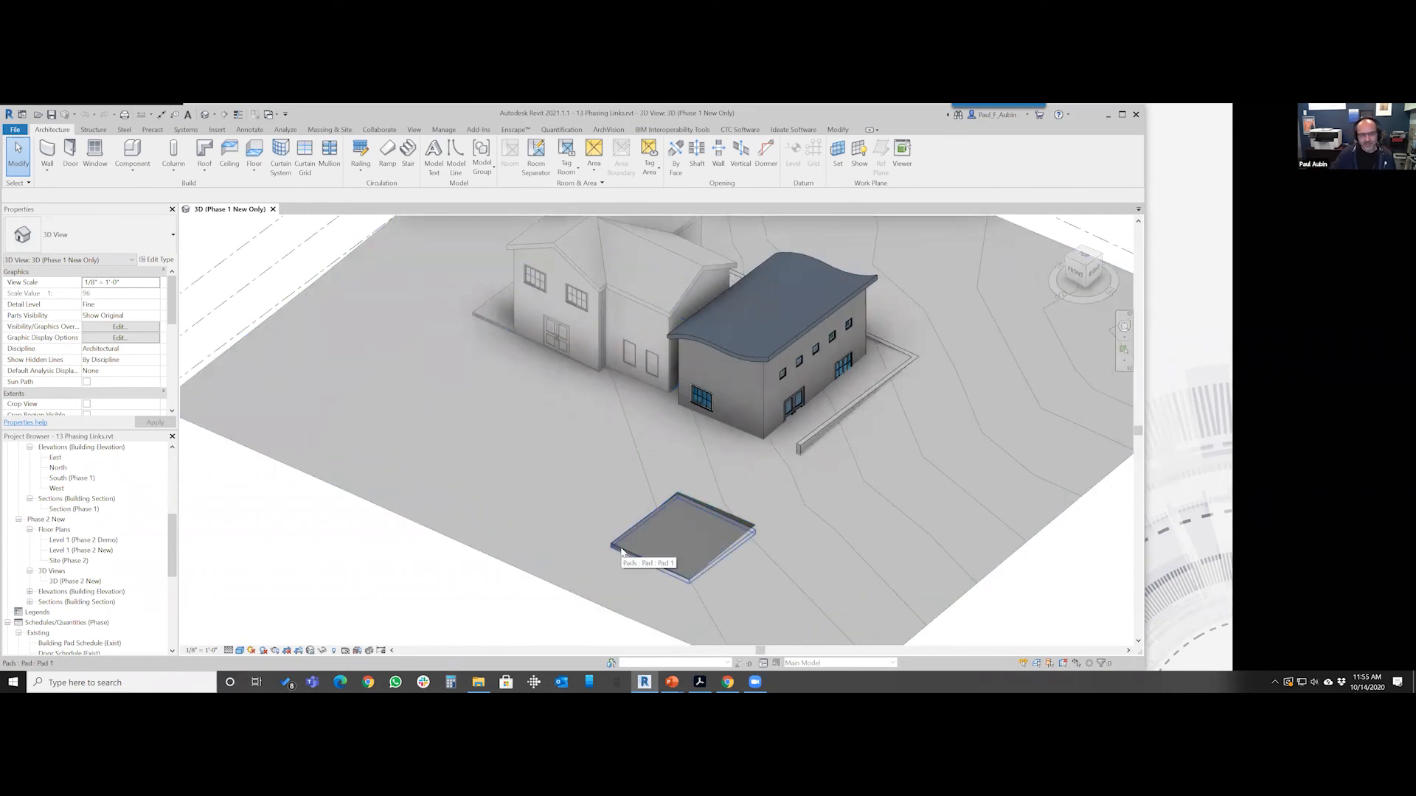
pyautogui.click(621, 552)
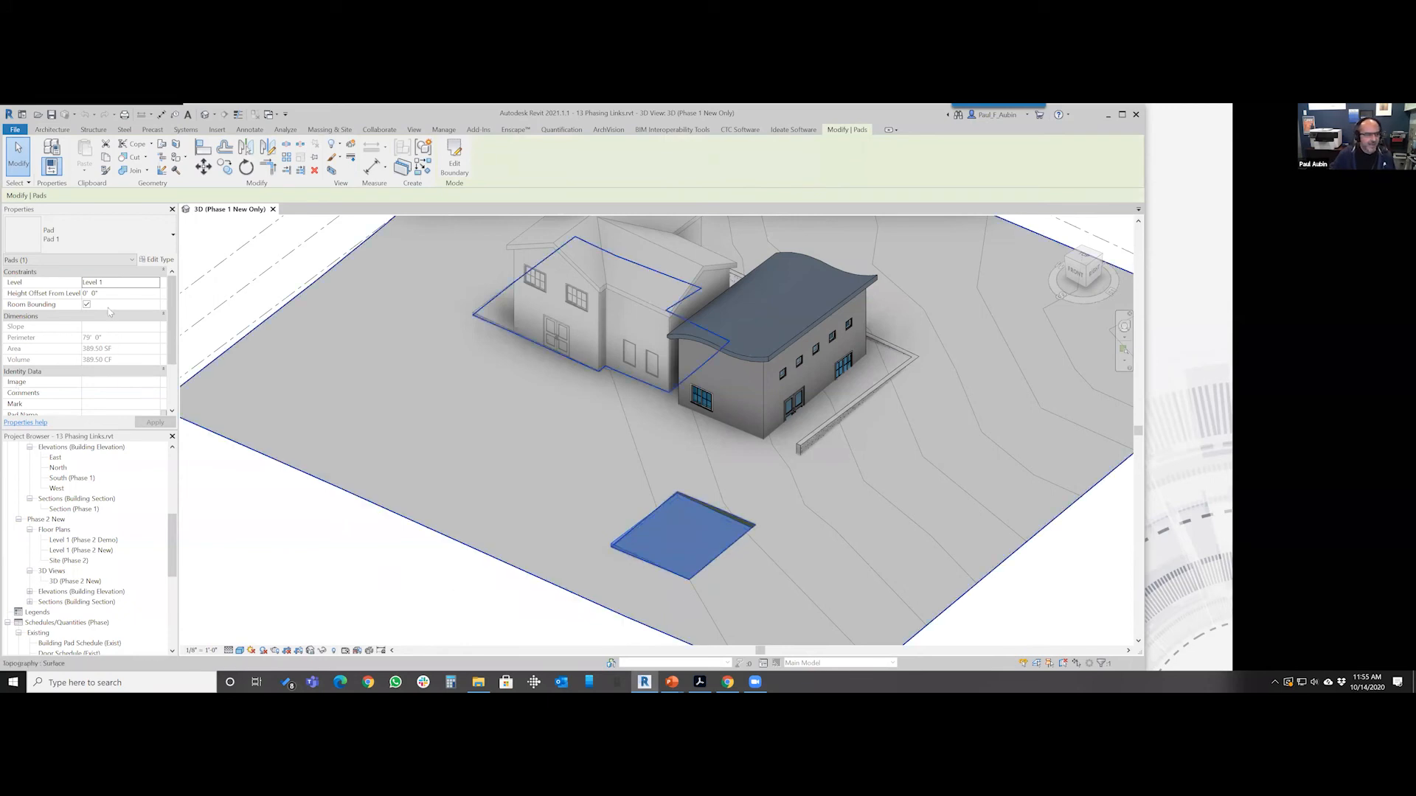
pyautogui.click(126, 294)
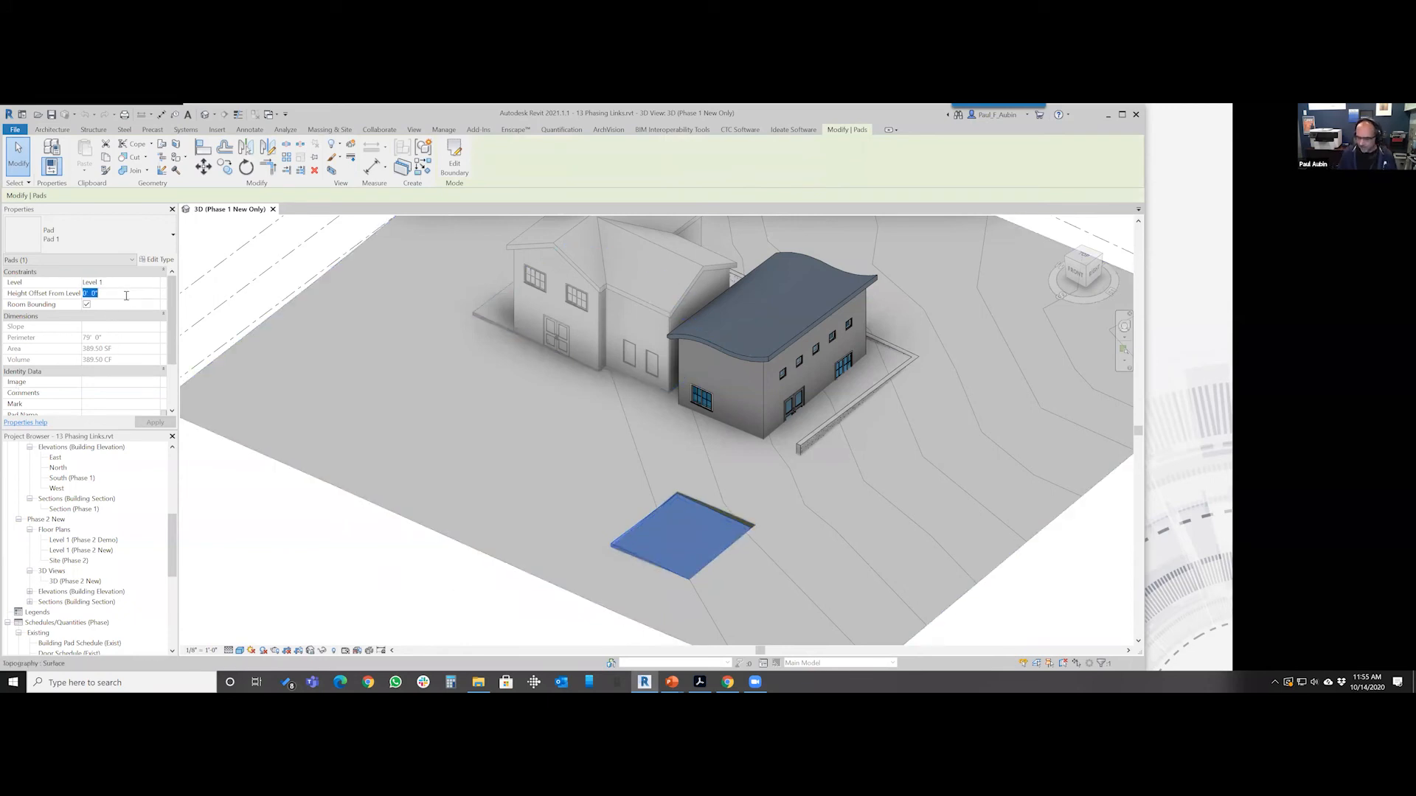
pyautogui.write('-5')
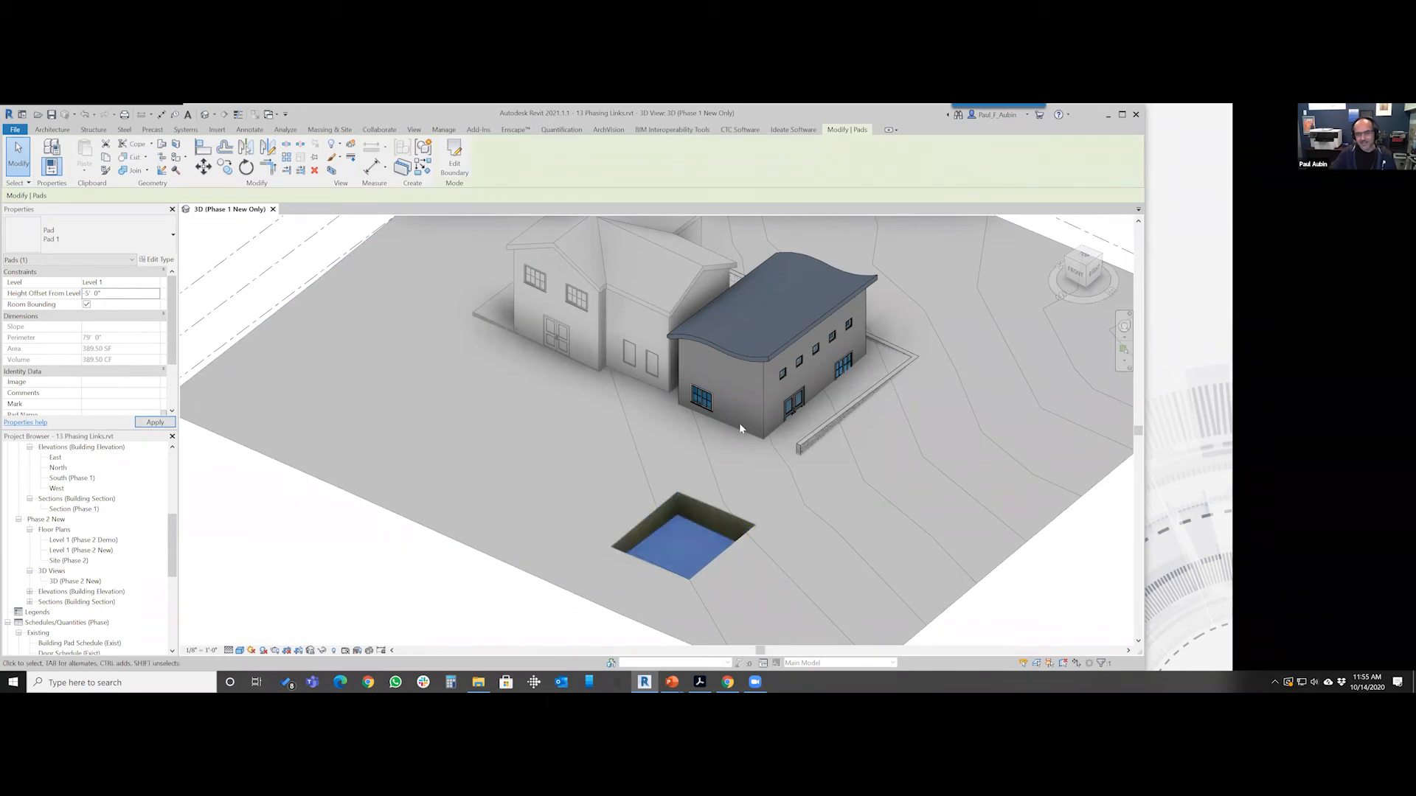
pyautogui.press('Escape')
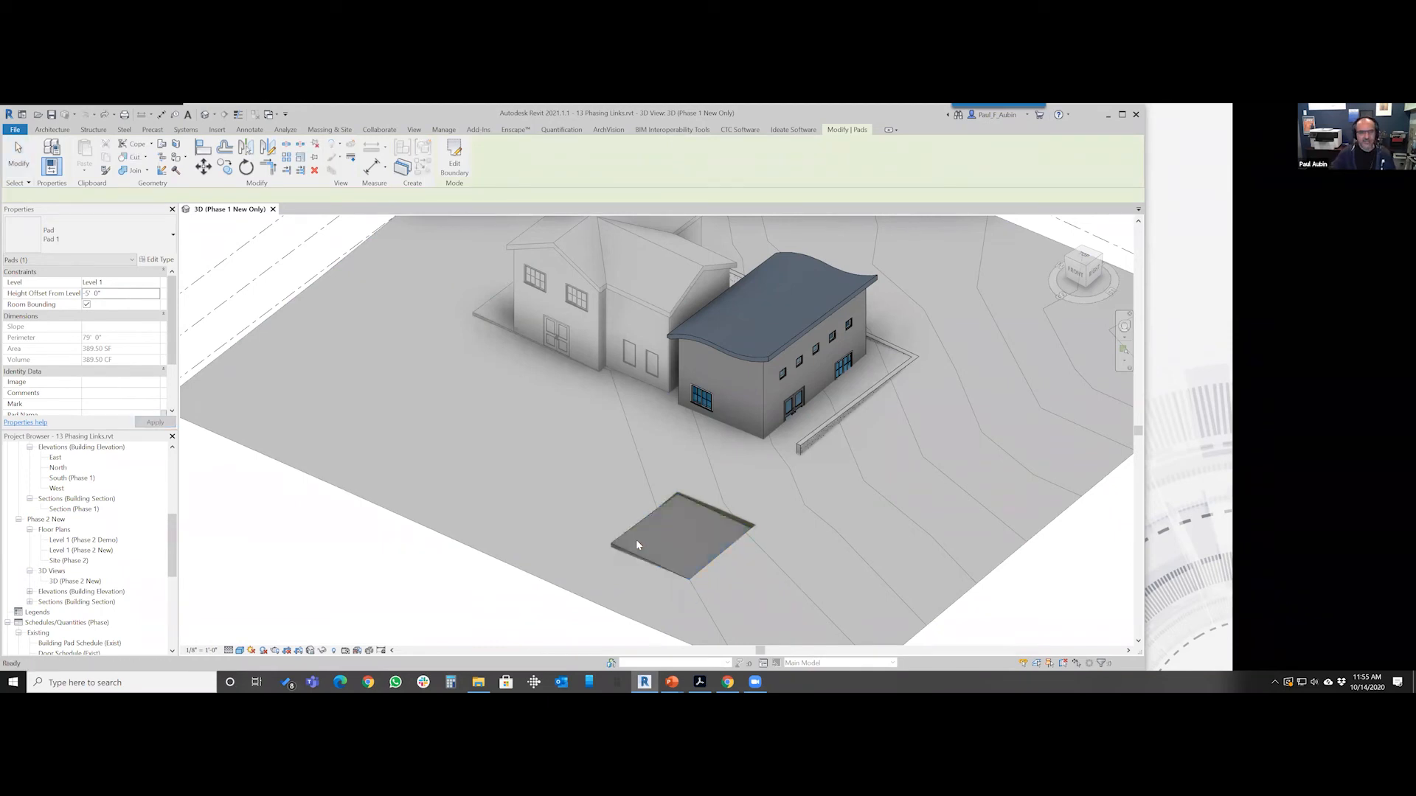
pyautogui.hotkey('ctrl', 'z')
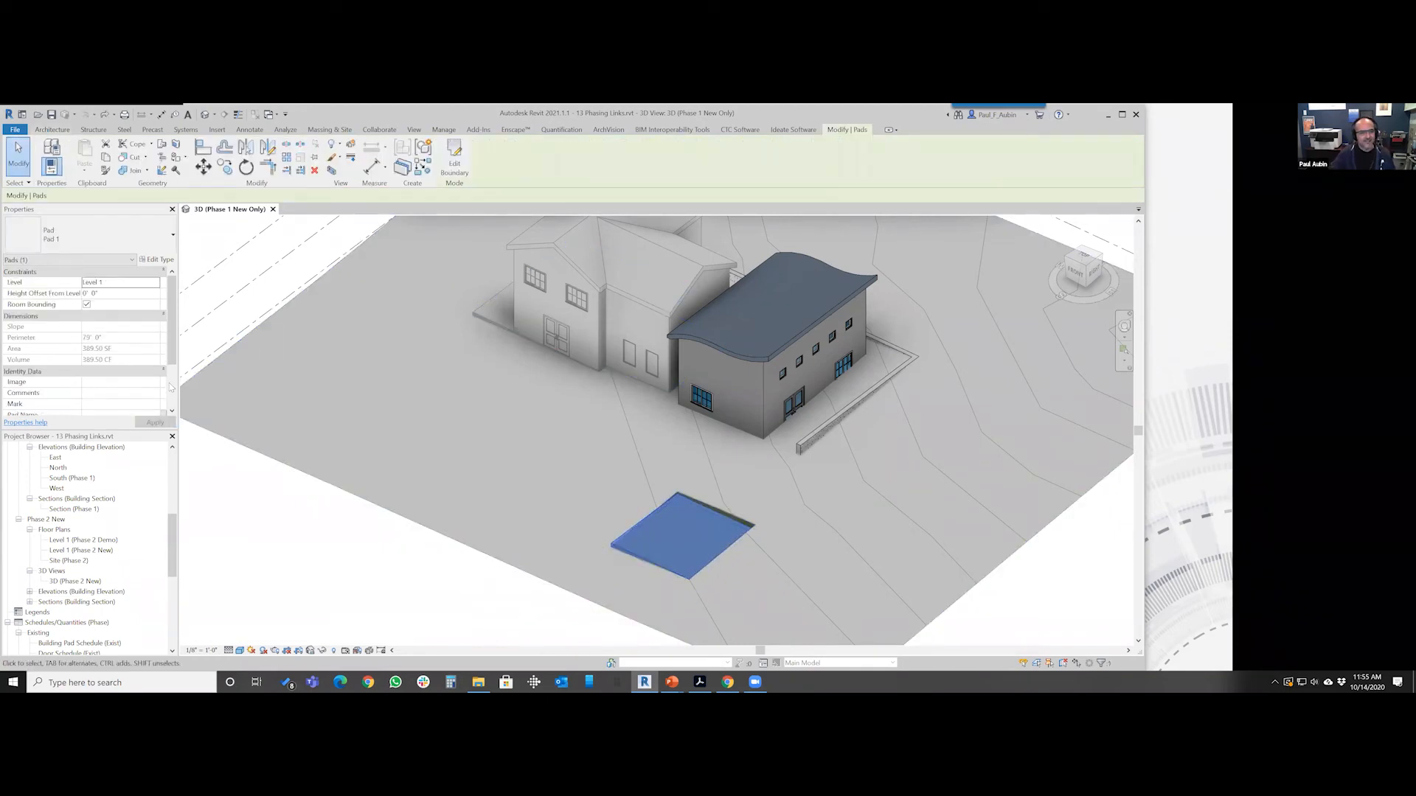
# Set the building pad's Phase Created to Phase 2 New and check the 3D view's phasing settings
pyautogui.scroll(-5, 108, 387)
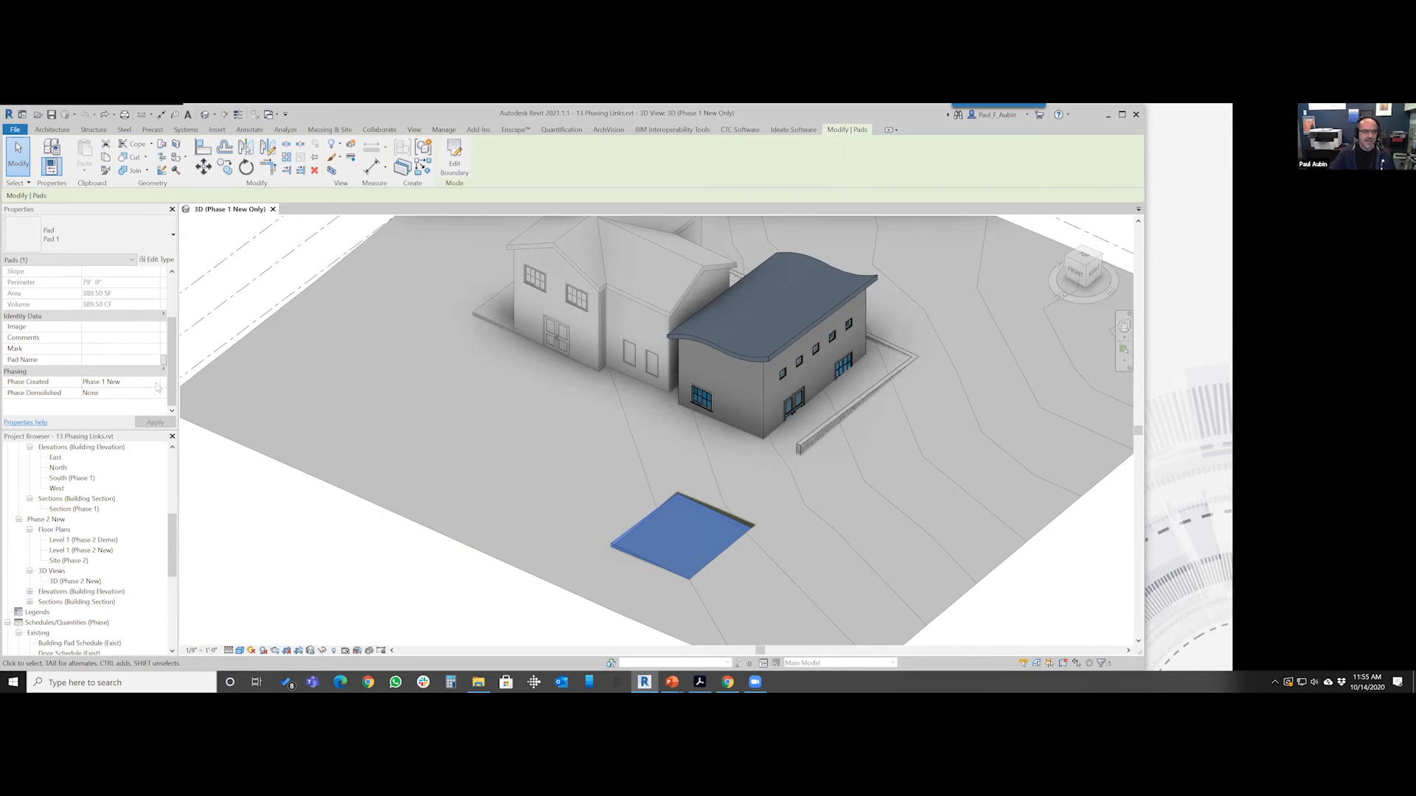
pyautogui.click(156, 382)
pyautogui.click(122, 411)
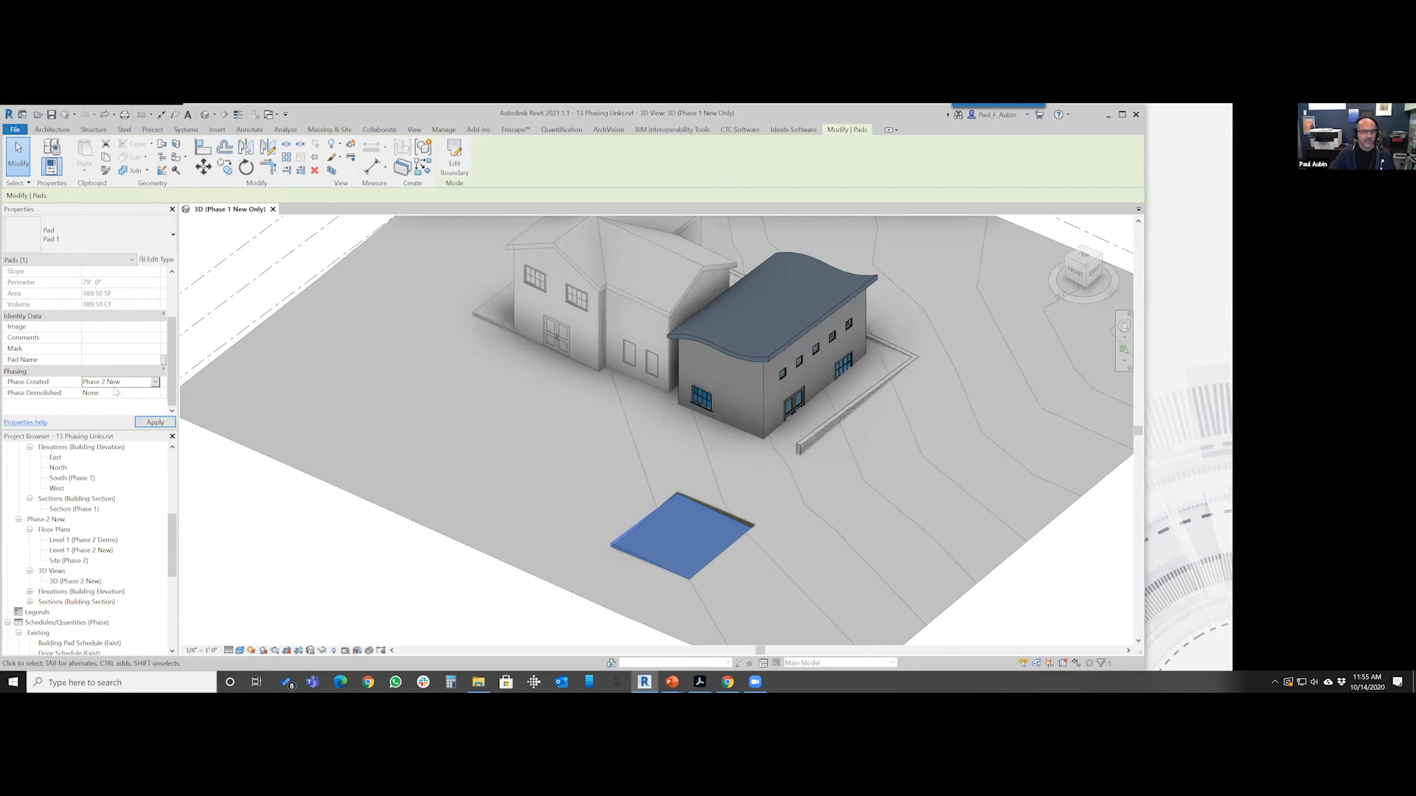
pyautogui.click(244, 478)
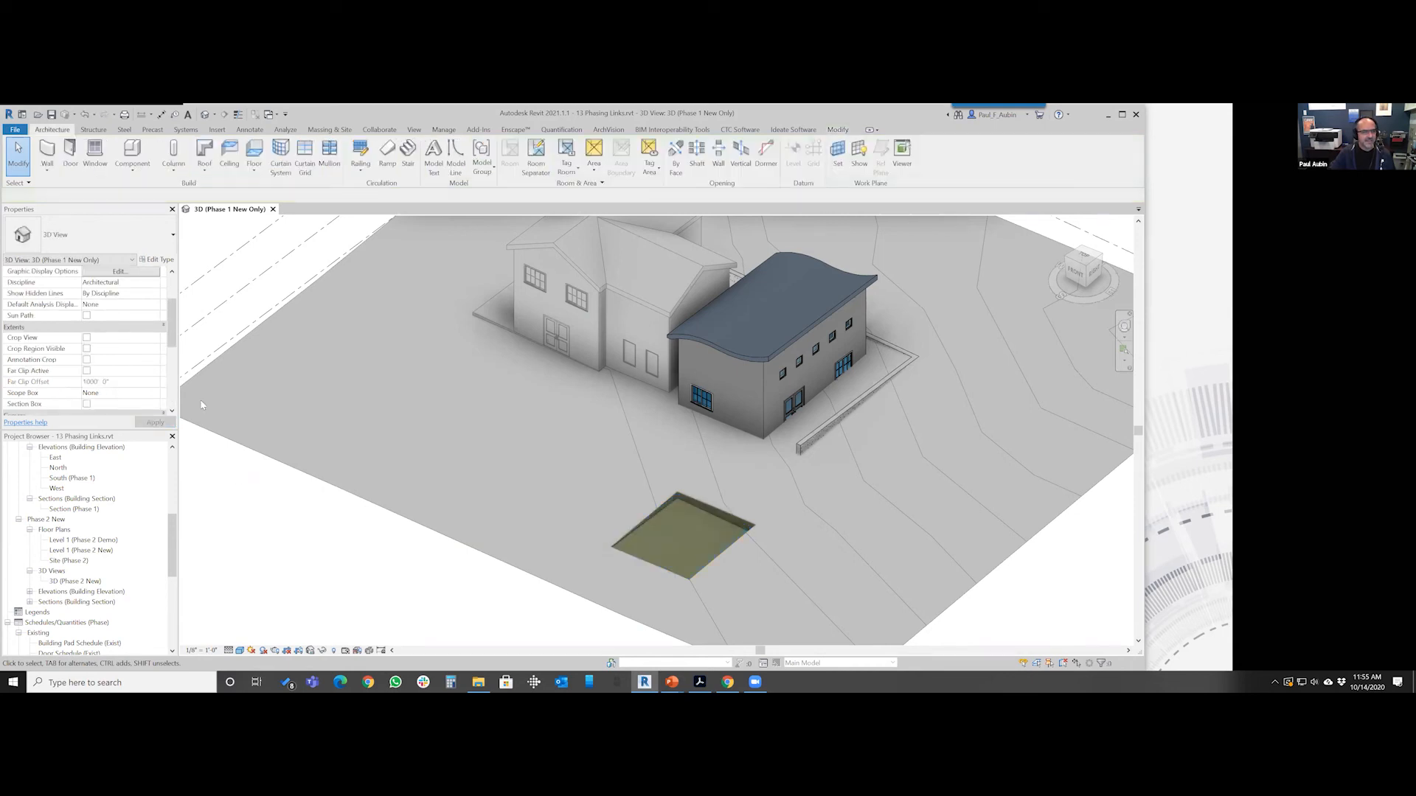
pyautogui.scroll(-5, 82, 396)
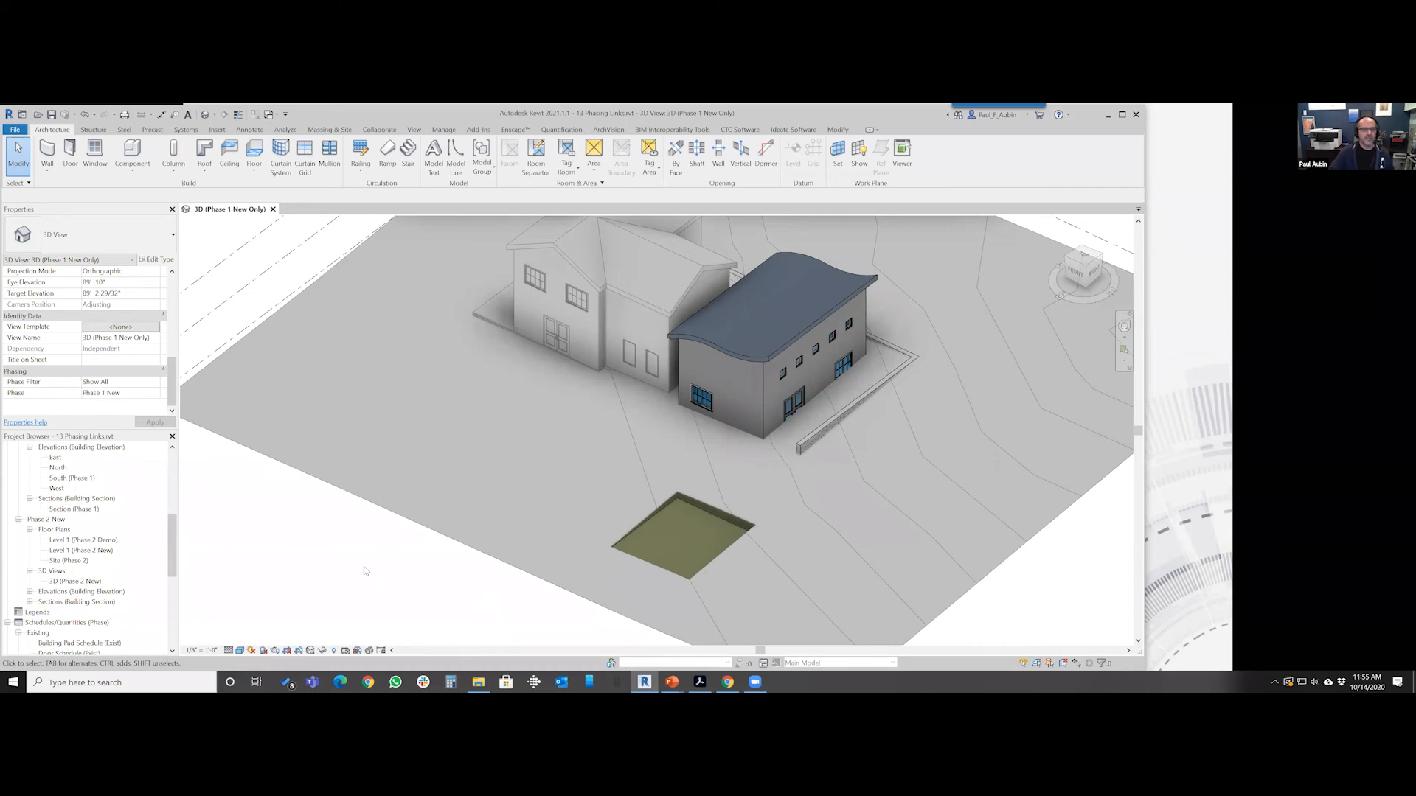
# Delete the Existing Grade toposurface from the model
pyautogui.scroll(-2, 363, 572)
pyautogui.click(427, 564)
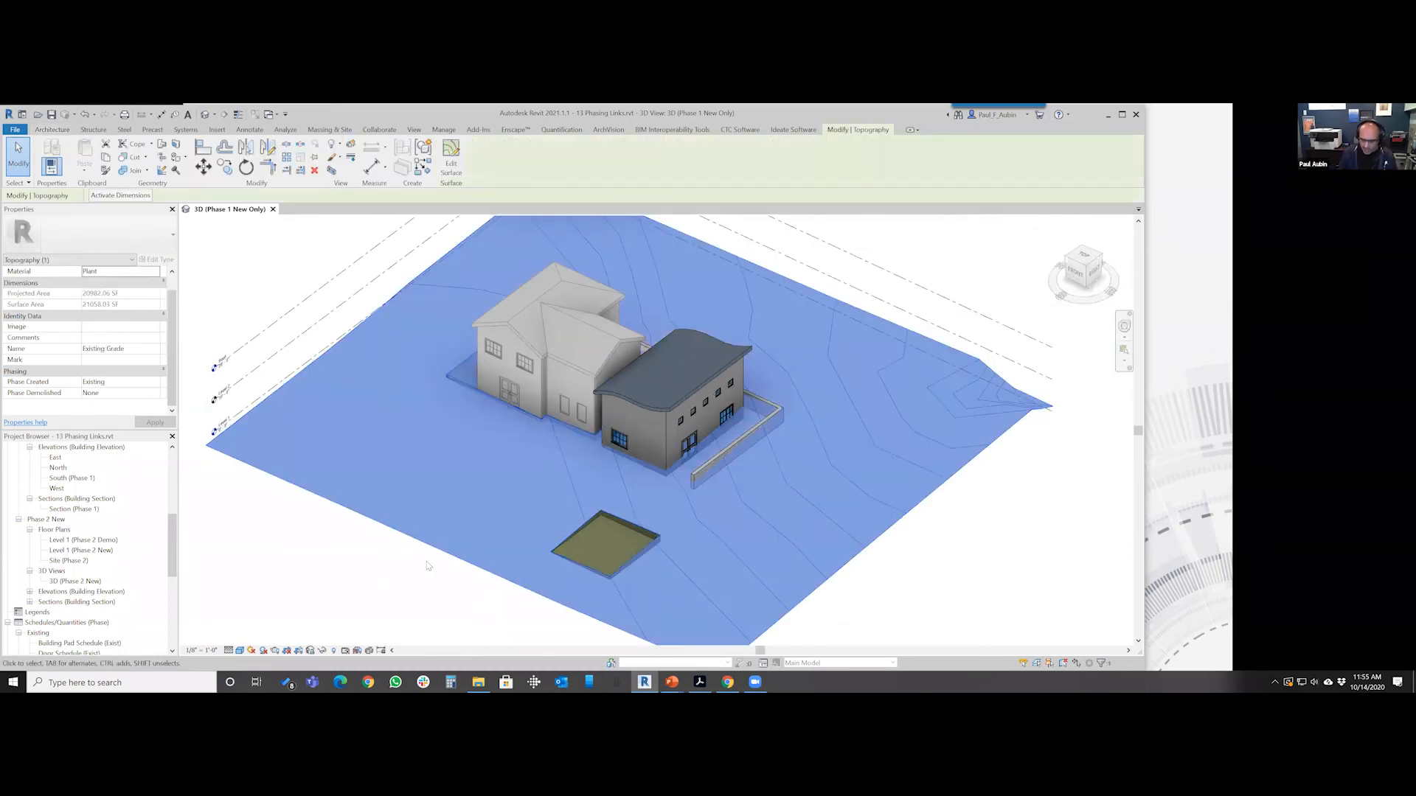
pyautogui.press('Delete')
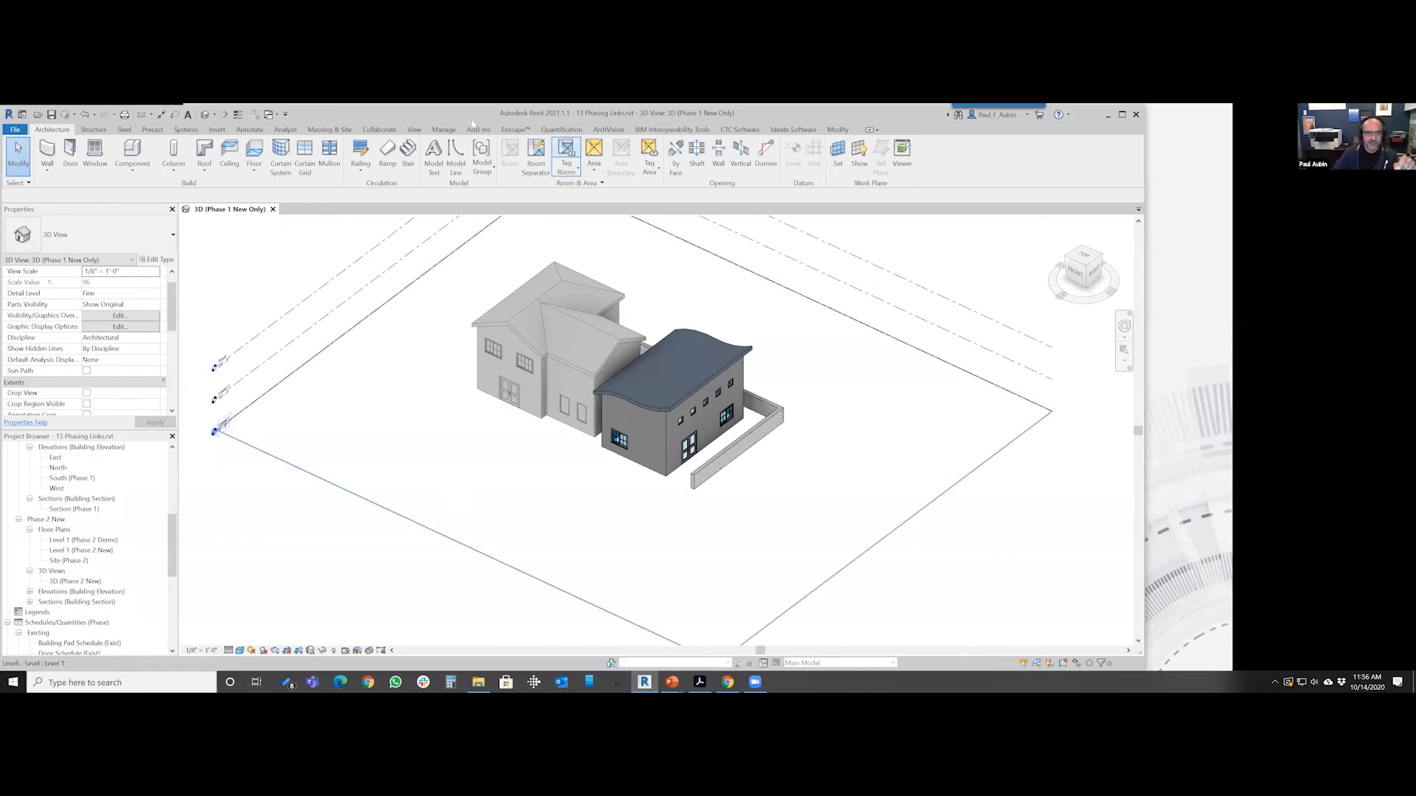
# Review the list of project phases without changing it and undo the toposurface deletion
pyautogui.click(443, 129)
pyautogui.click(903, 159)
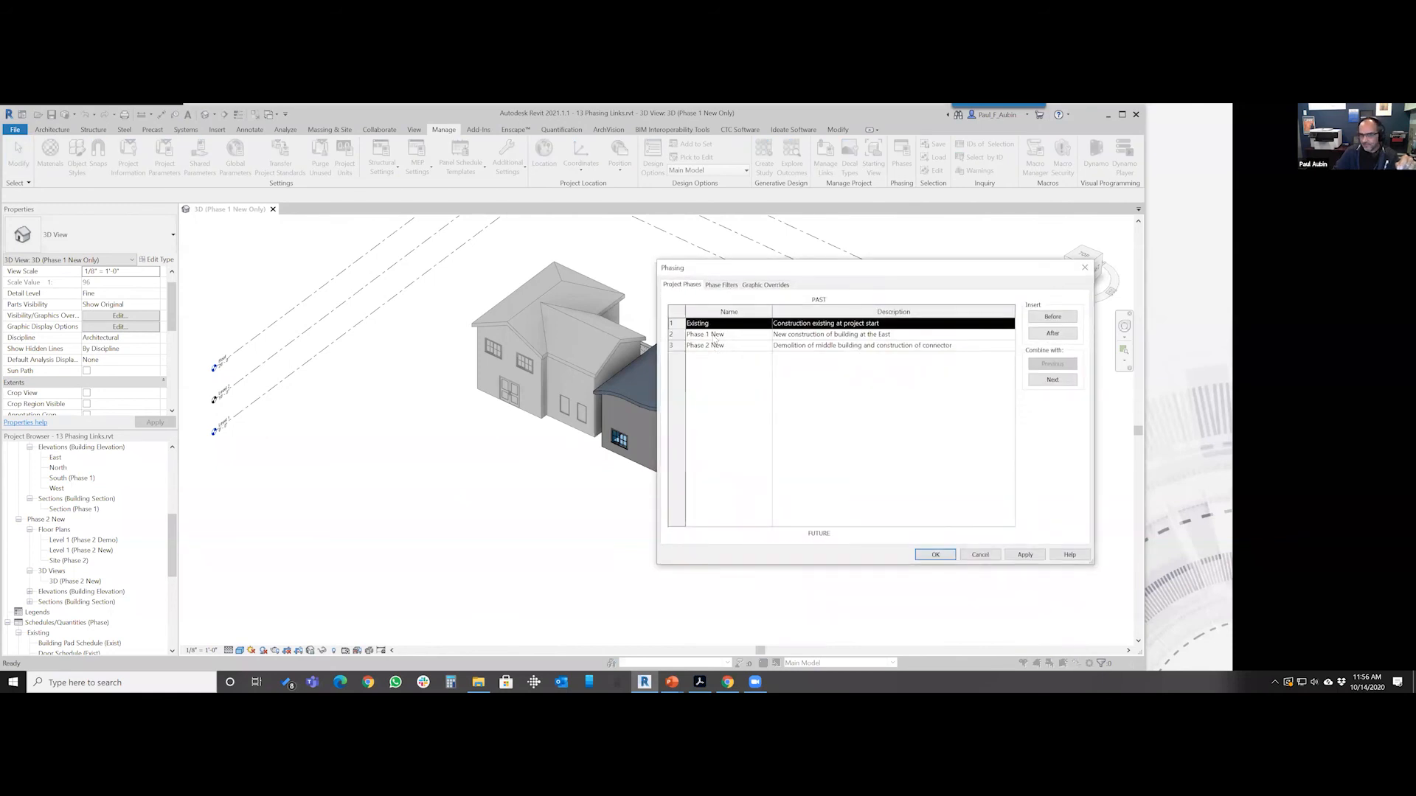
pyautogui.click(981, 555)
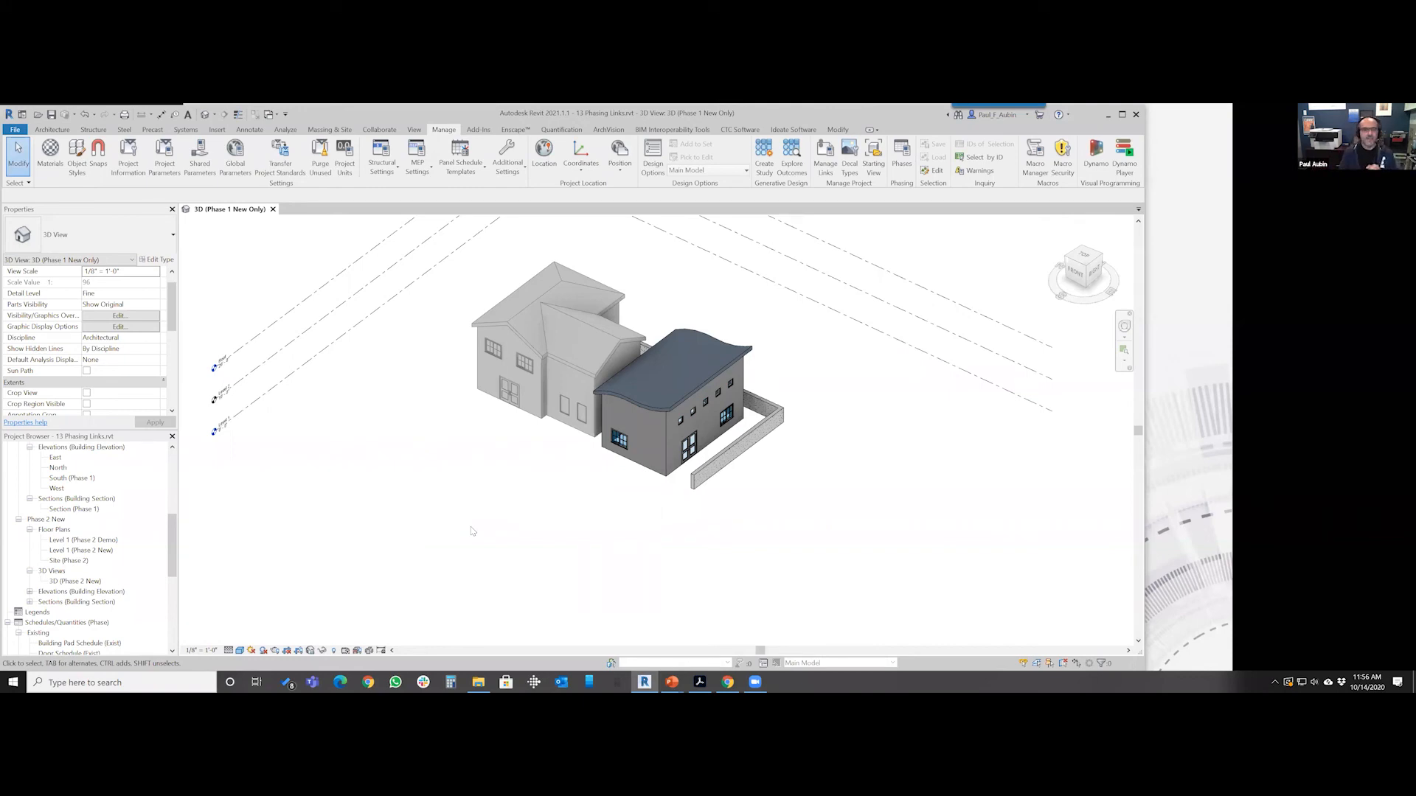
pyautogui.hotkey('ctrl', 'z')
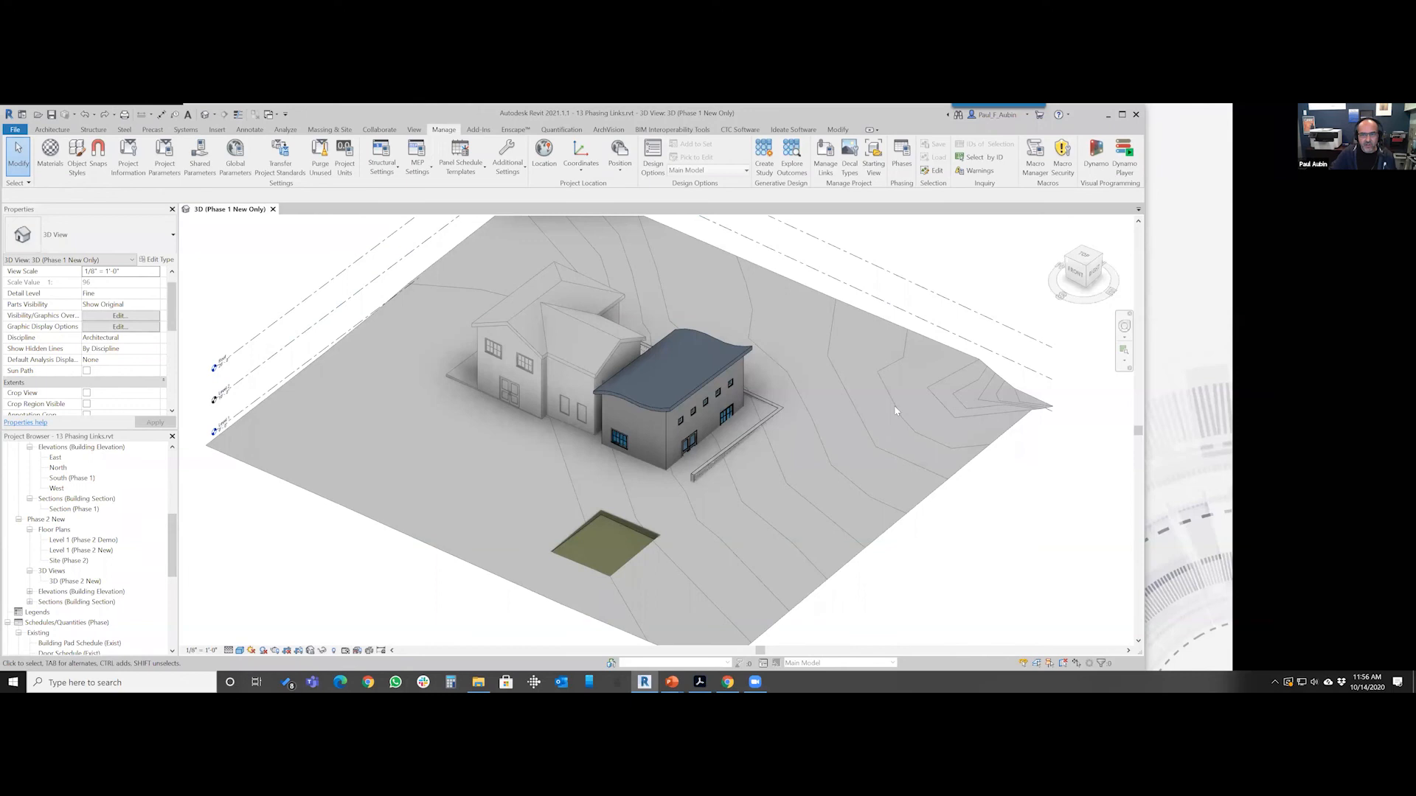
# Start a Graded Region on the Existing Grade toposurface, creating a new toposurface exactly like the existing one
pyautogui.click(324, 130)
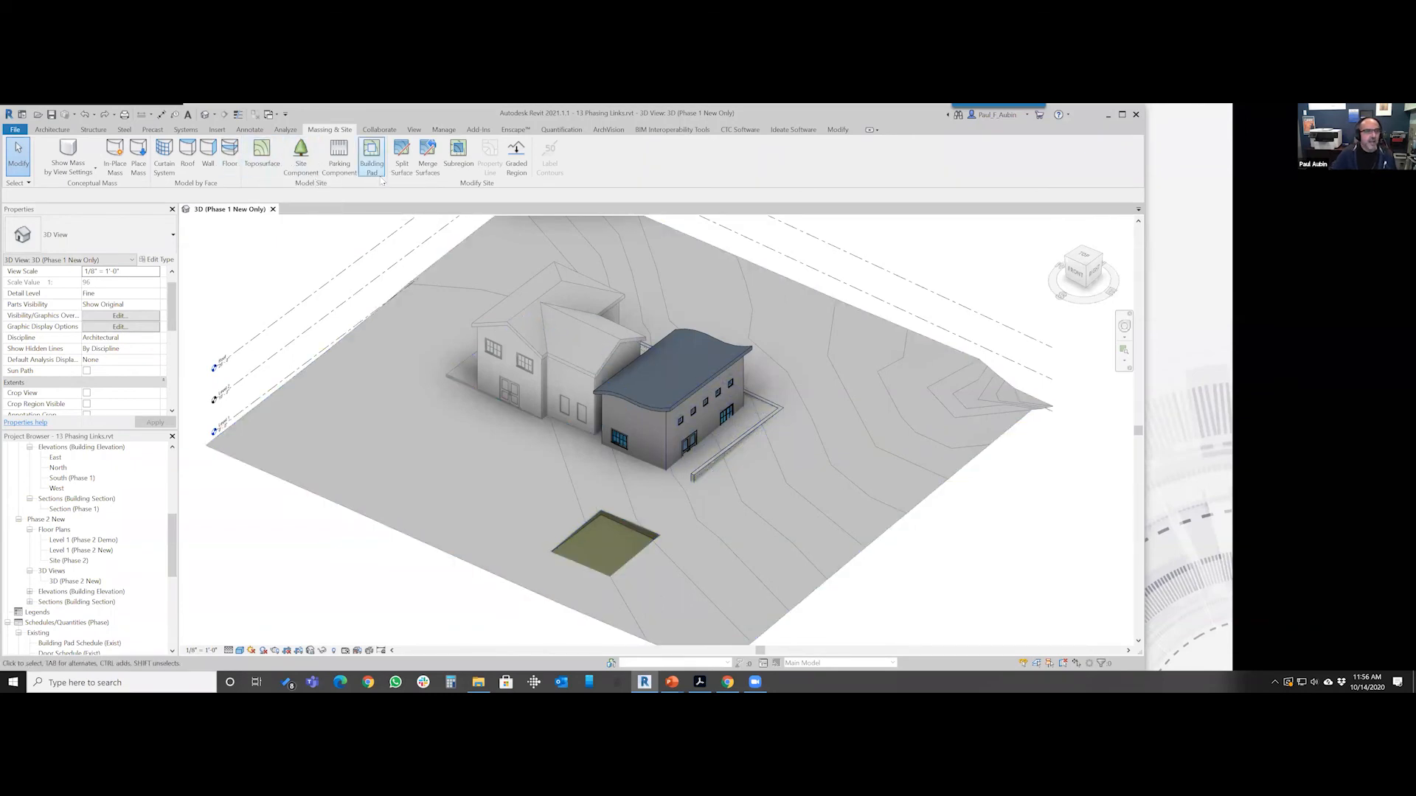
pyautogui.click(516, 157)
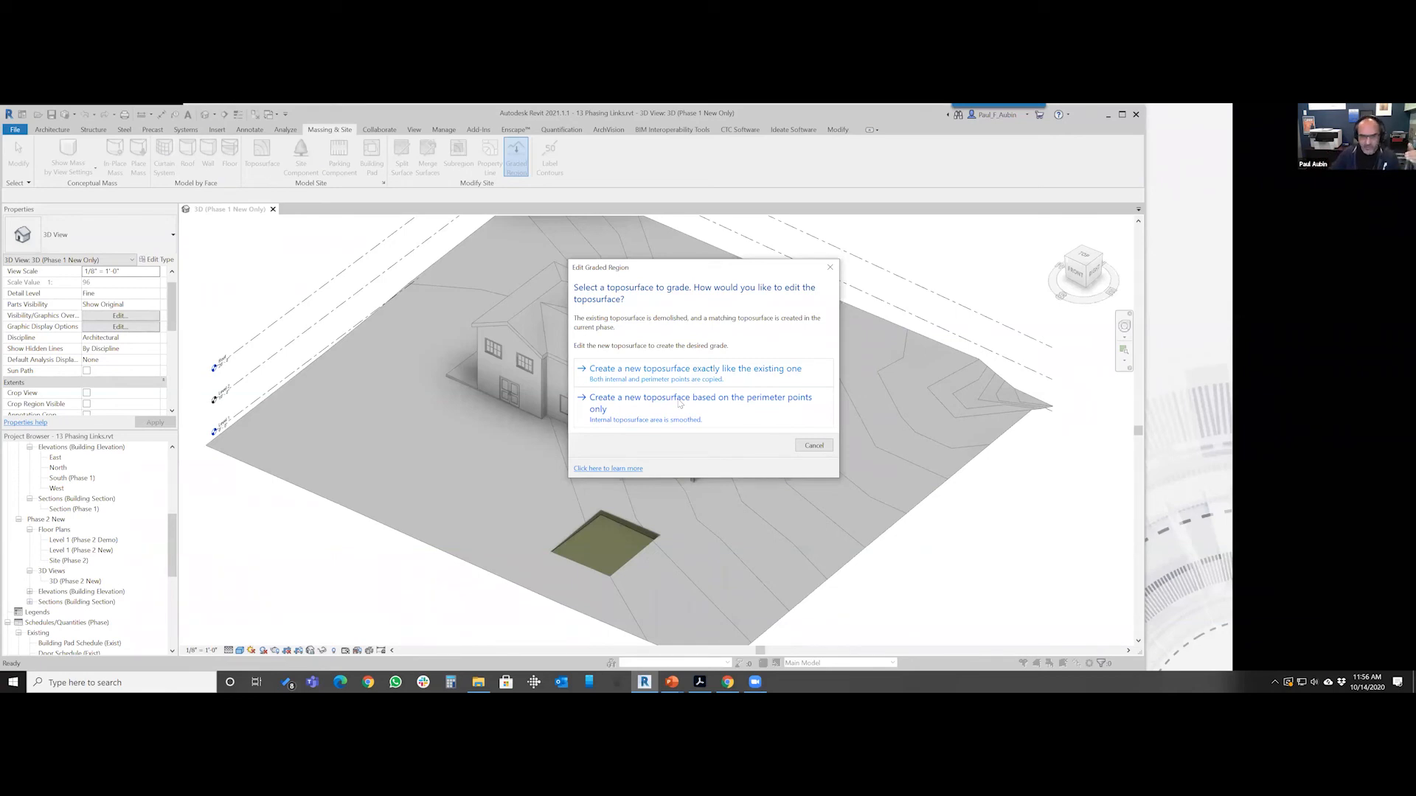
pyautogui.click(695, 369)
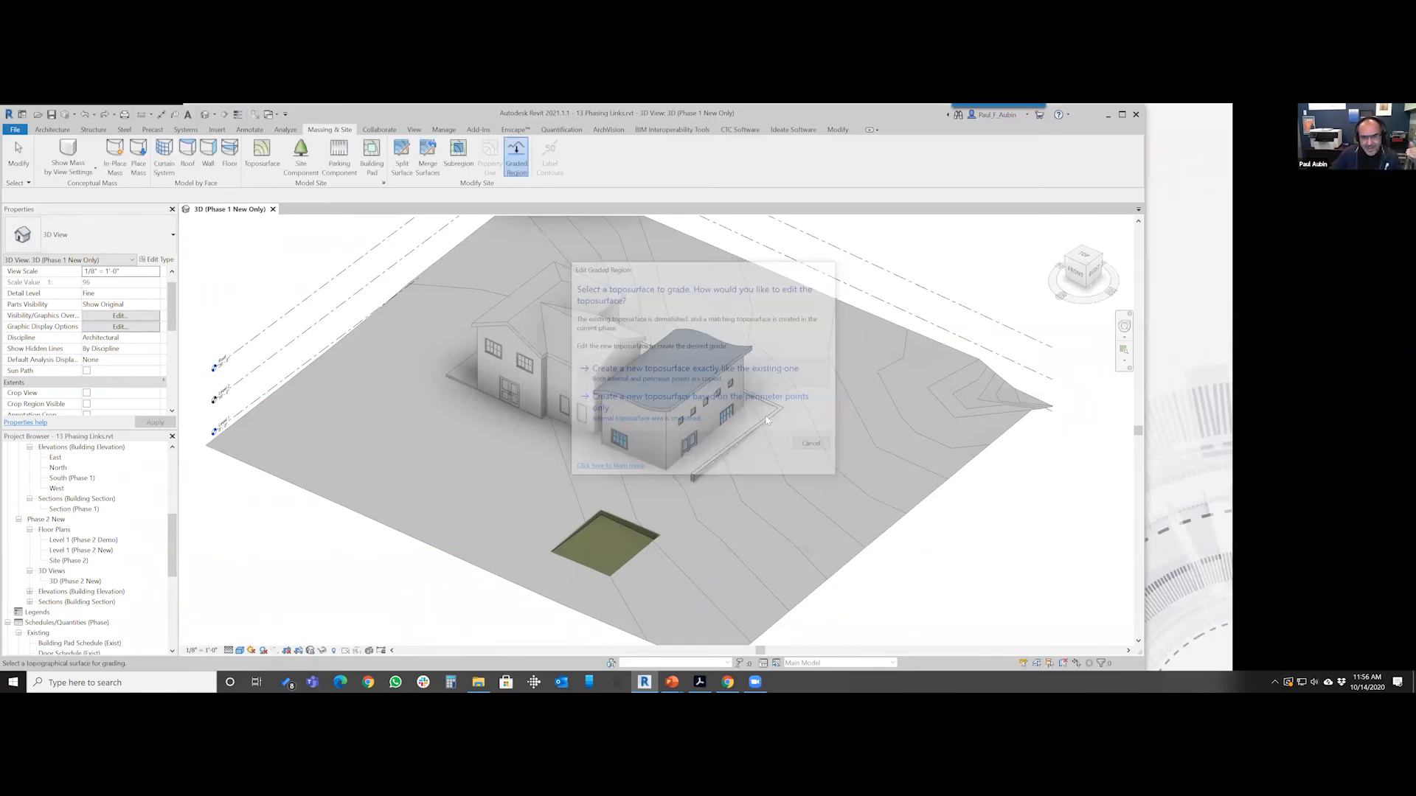
pyautogui.click(818, 512)
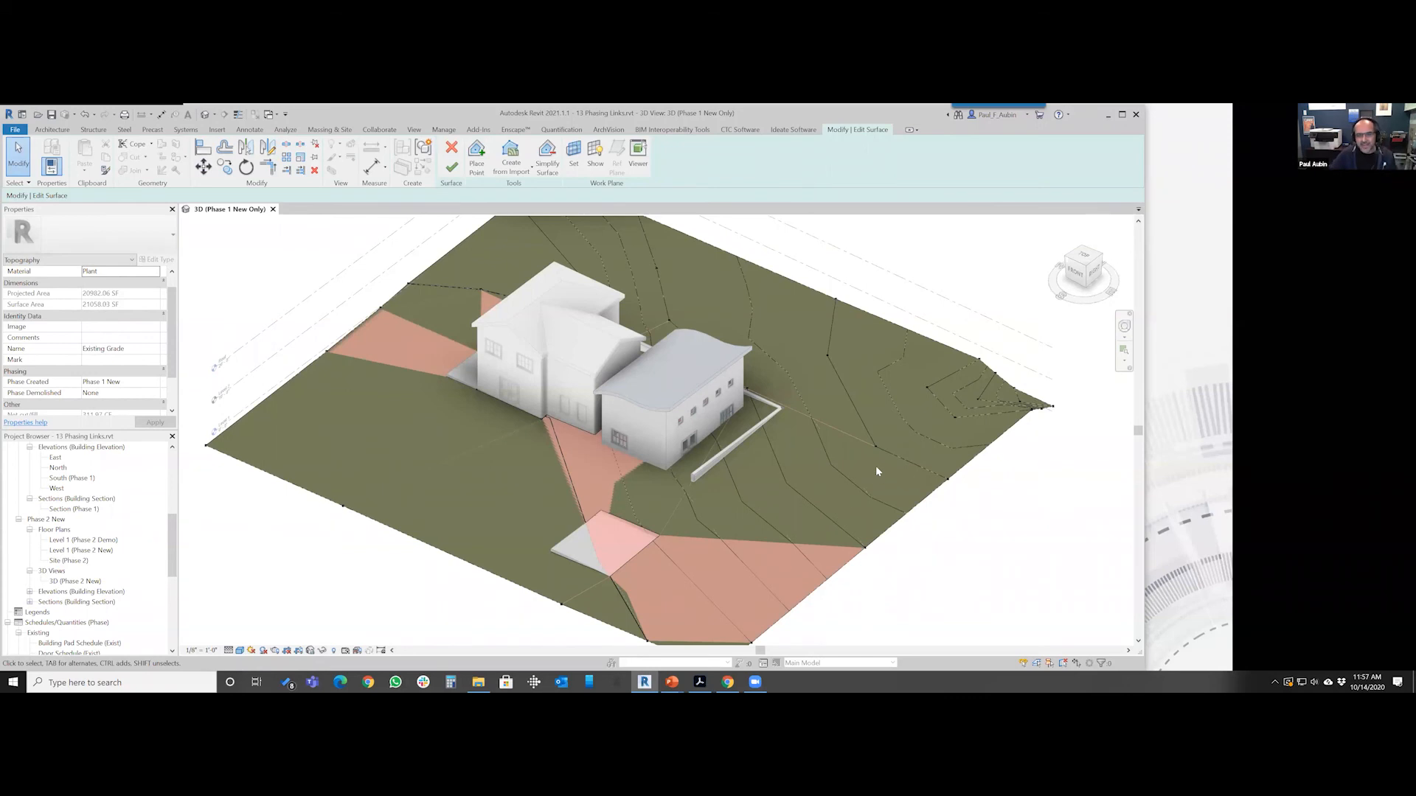
# Regrade the copied surface beside the curved-roof addition by editing its interior points, and finish the surface edit
pyautogui.moveTo(877, 447); pyautogui.dragTo(829, 358)
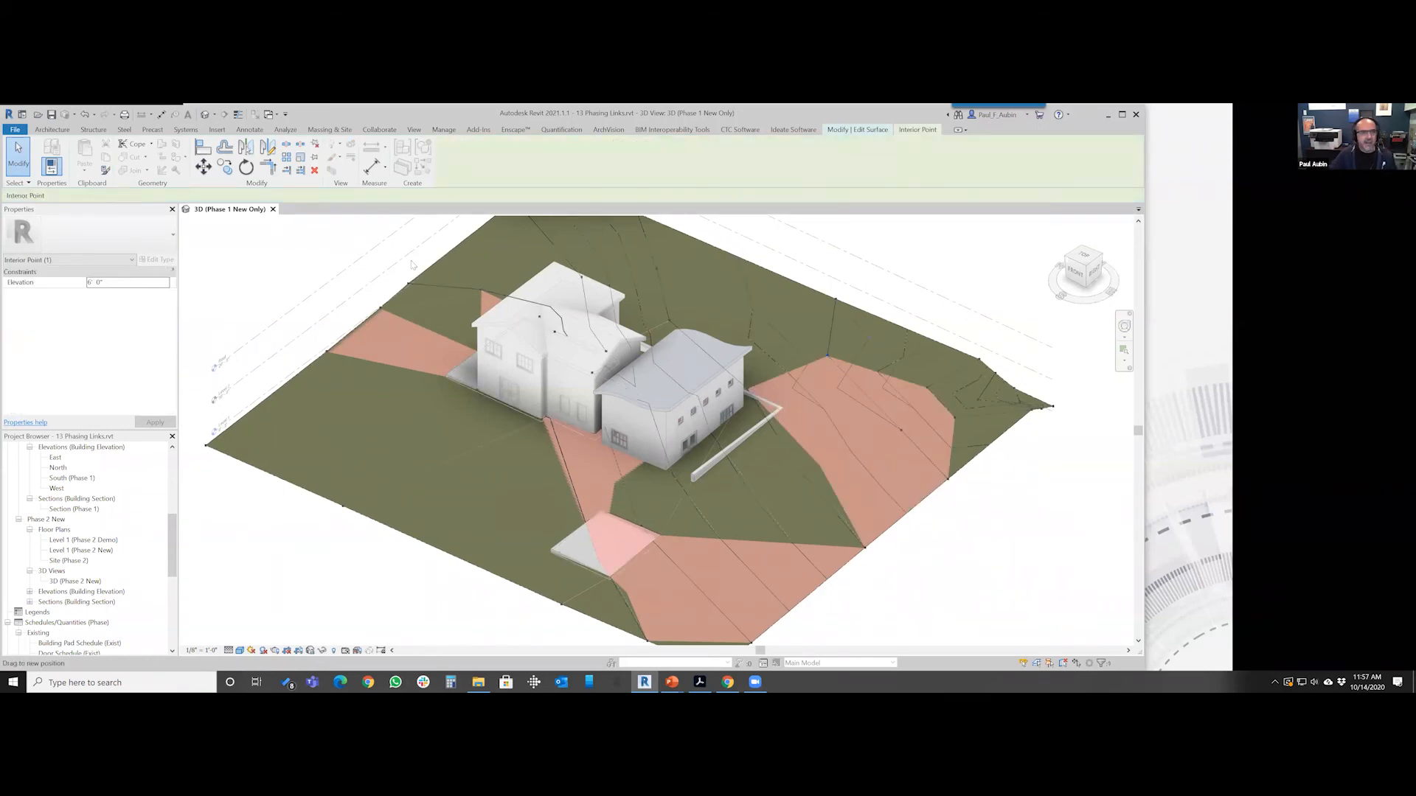
pyautogui.press('Delete')
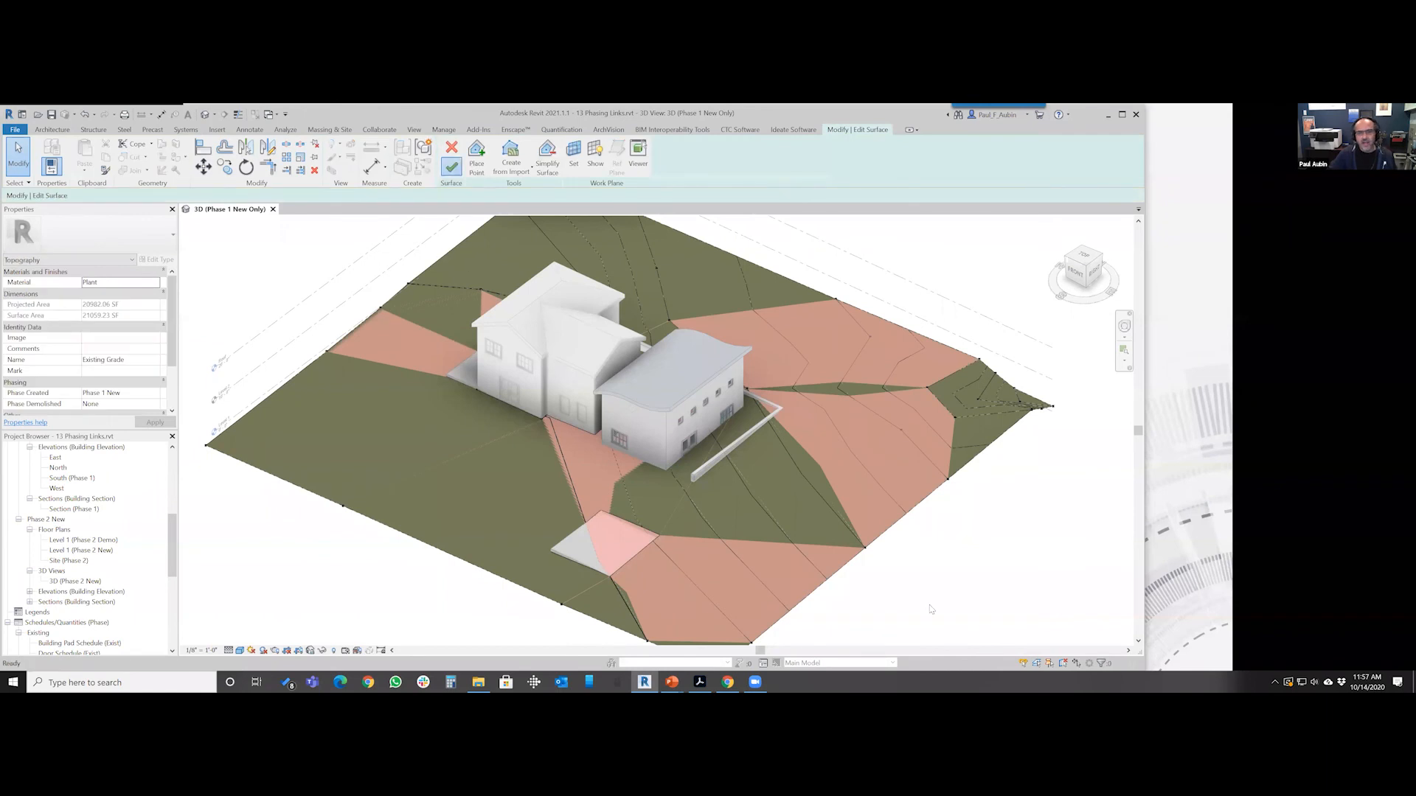
pyautogui.click(450, 167)
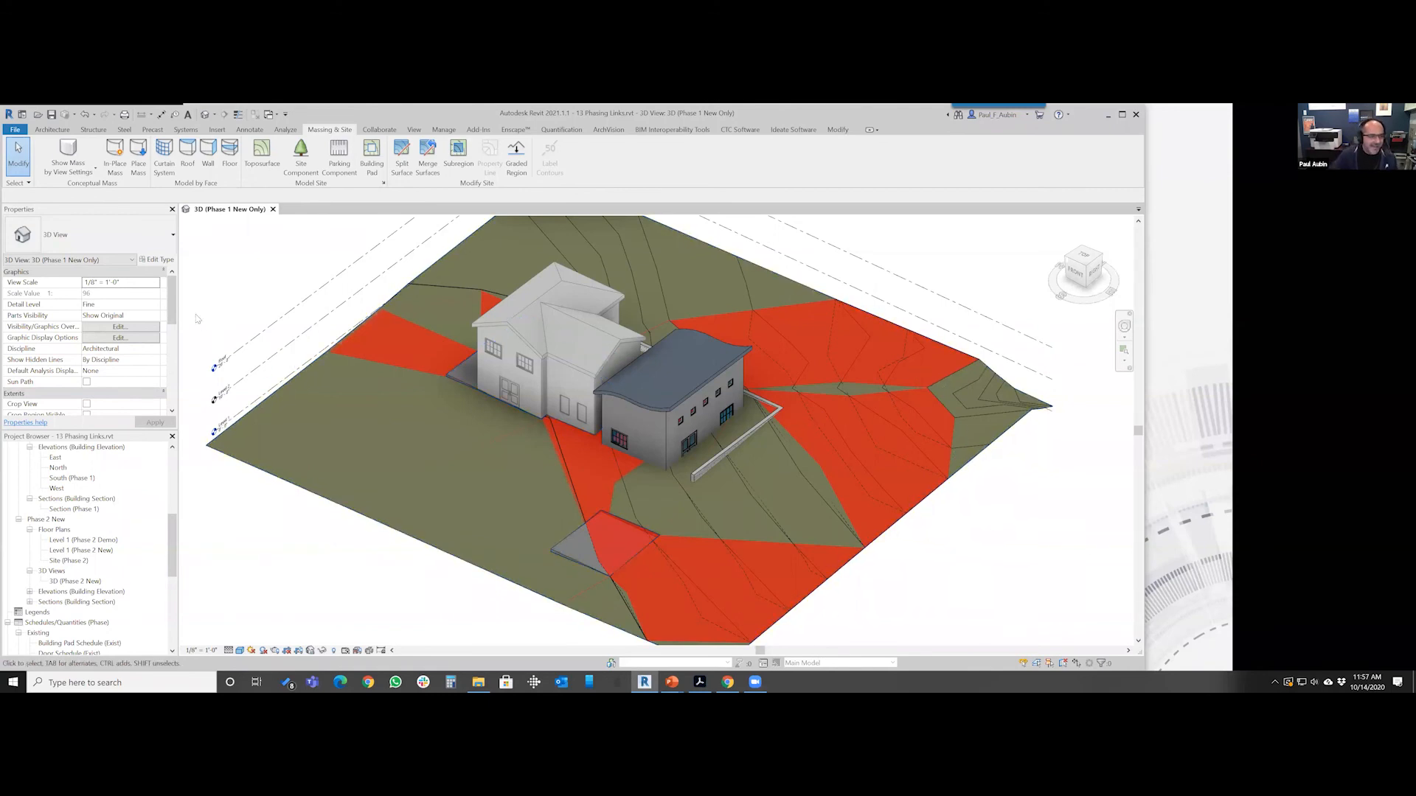
# Check the phasing of the view and the regraded surface, and delete the site toposurfaces
pyautogui.moveTo(177, 310); pyautogui.dragTo(178, 391)
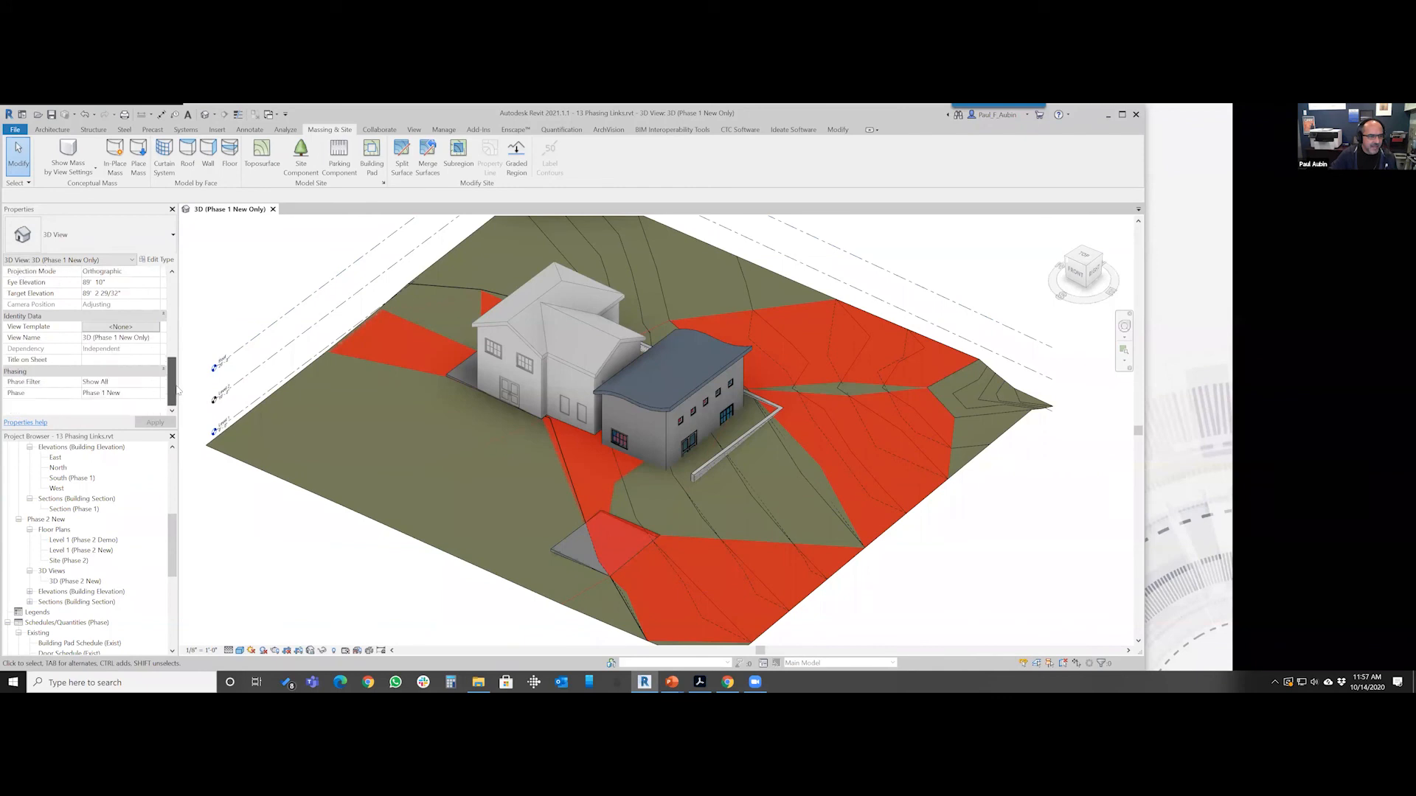
pyautogui.click(444, 254)
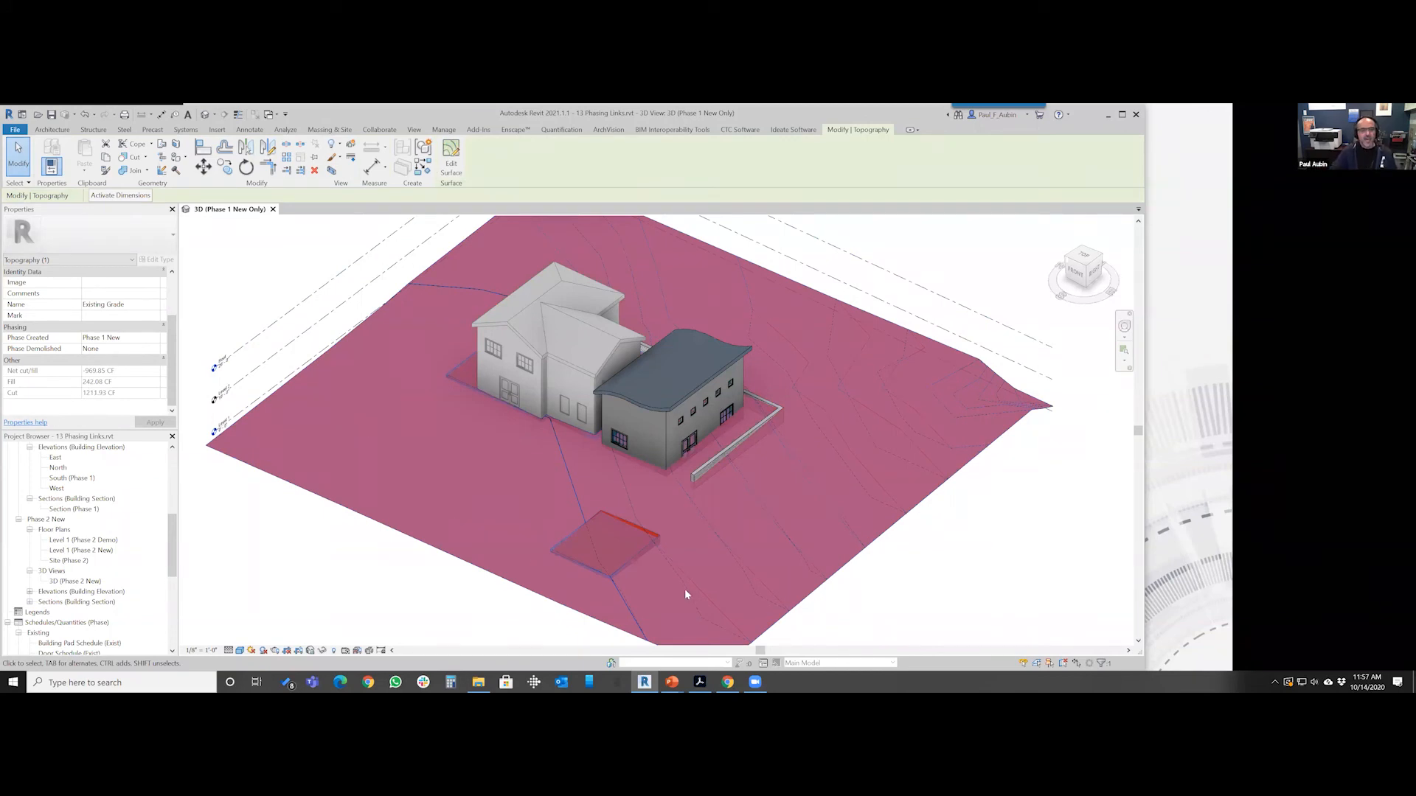
pyautogui.click(845, 601)
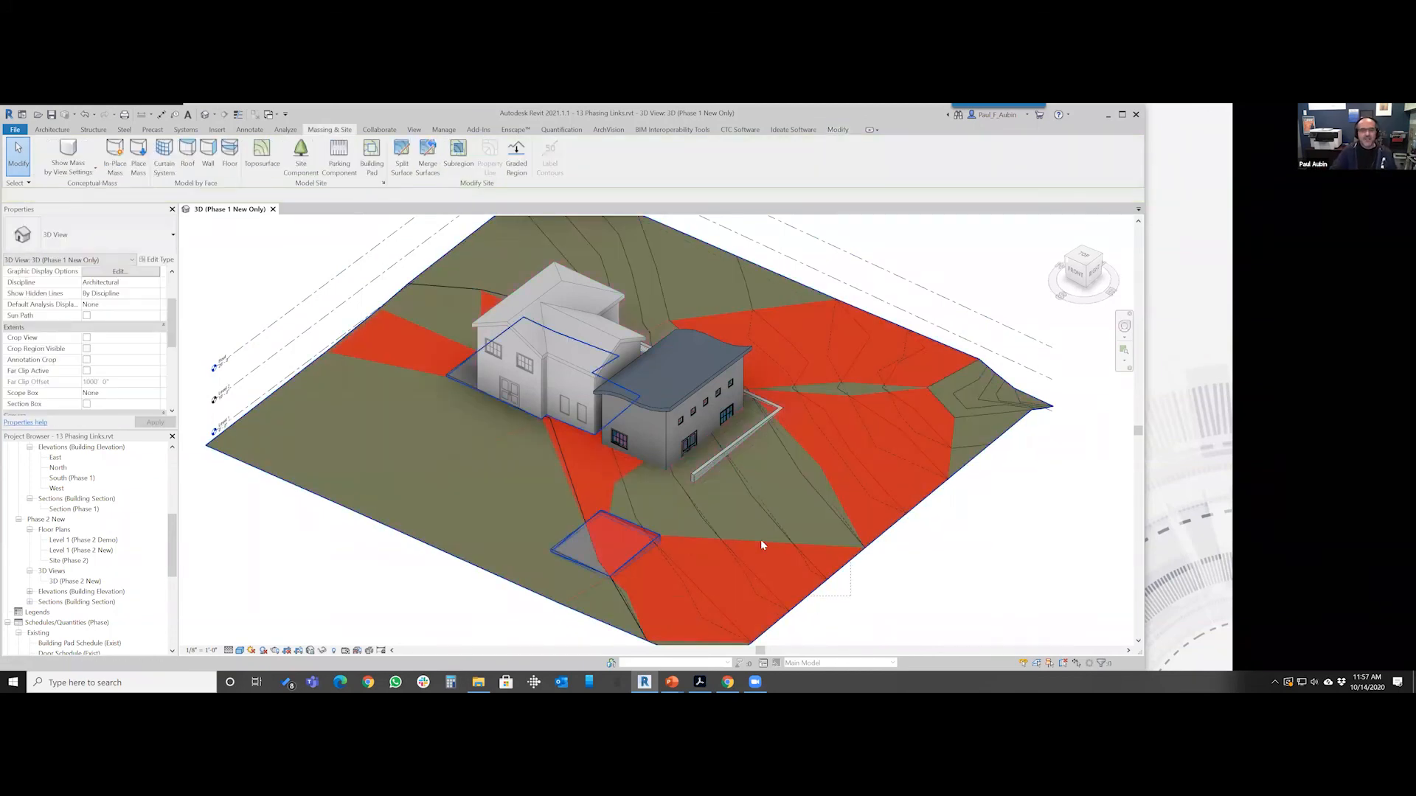
pyautogui.click(762, 538)
pyautogui.press('Delete')
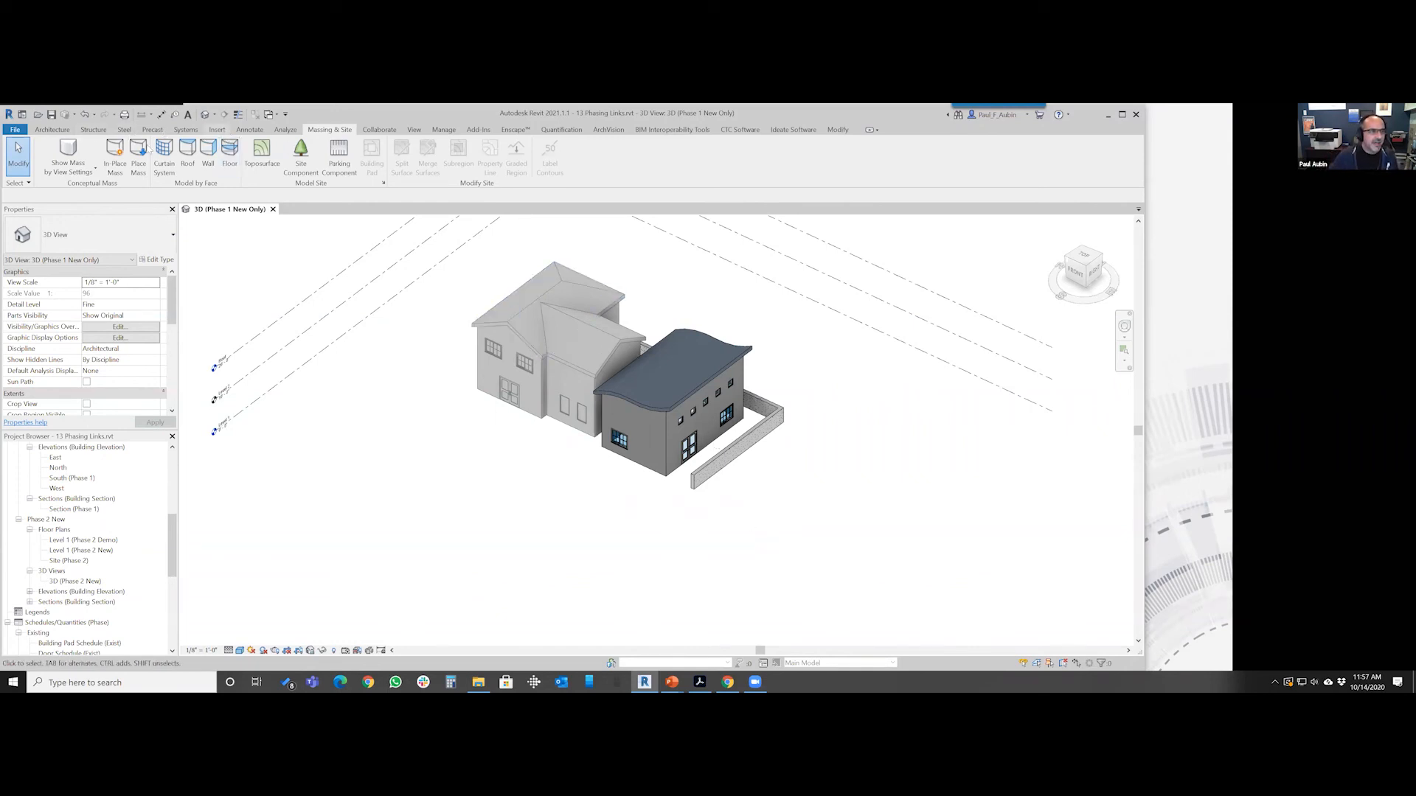
# Link the Site Phase 1.rvt model using Auto - Internal Origin to Internal Origin positioning and inspect the linked site around the house
pyautogui.click(217, 129)
pyautogui.click(46, 156)
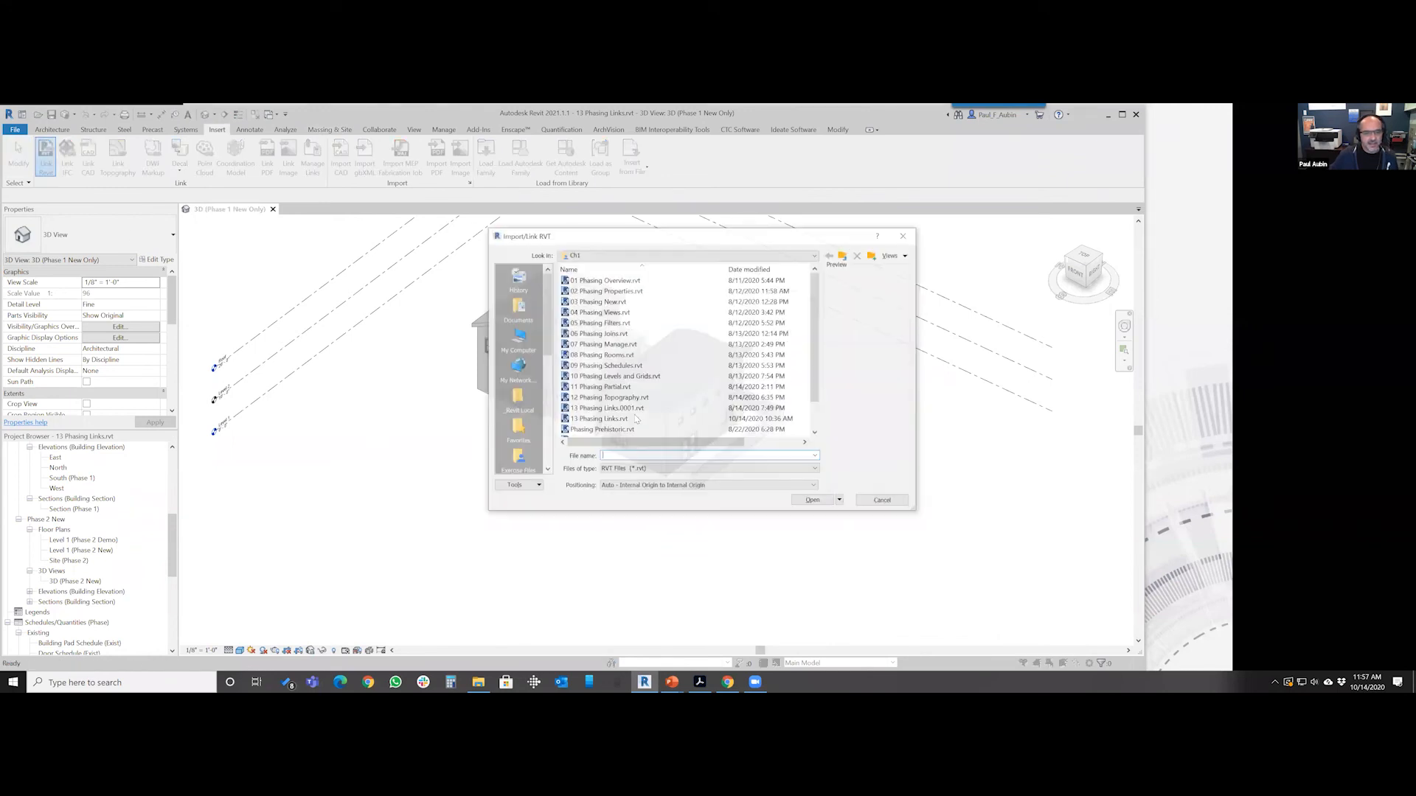
pyautogui.click(591, 419)
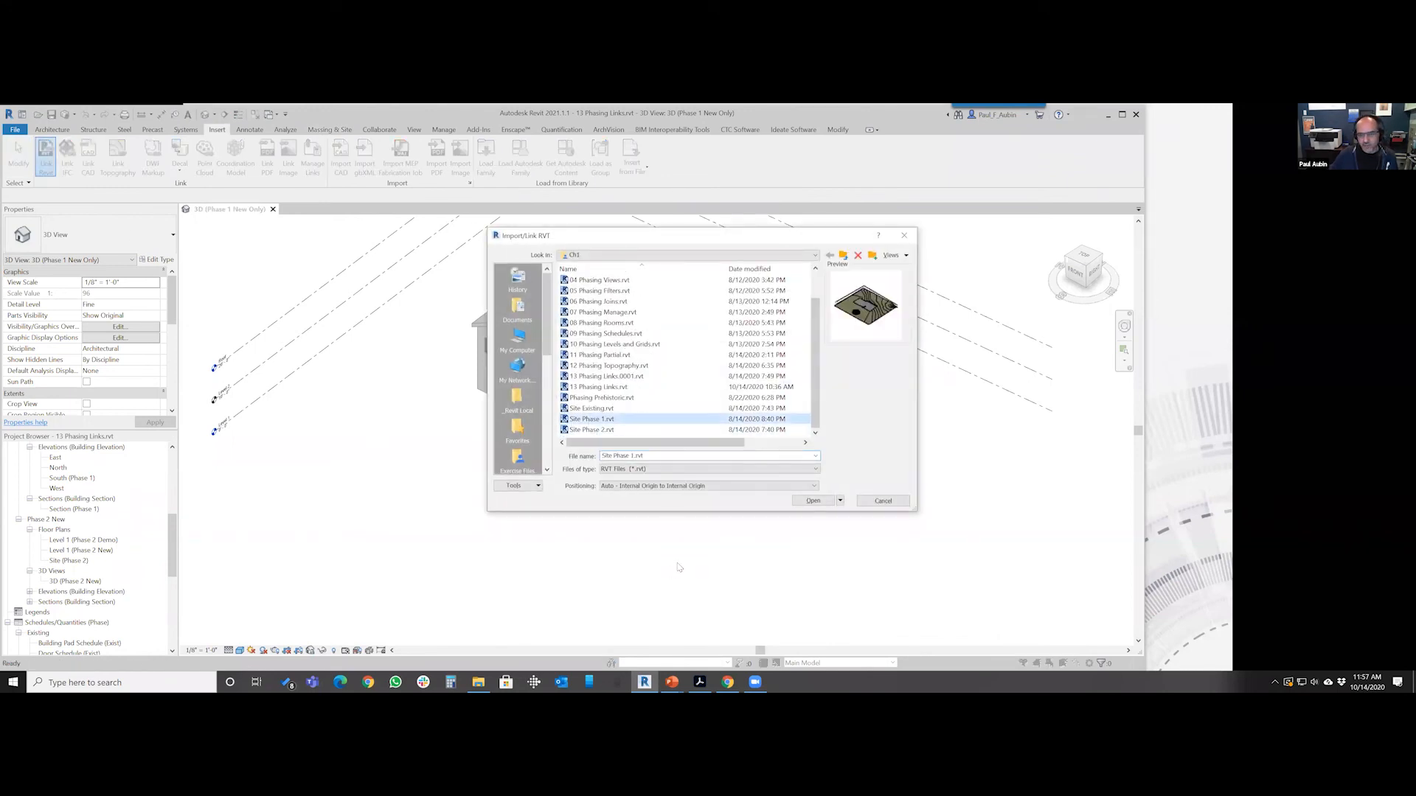
pyautogui.click(812, 505)
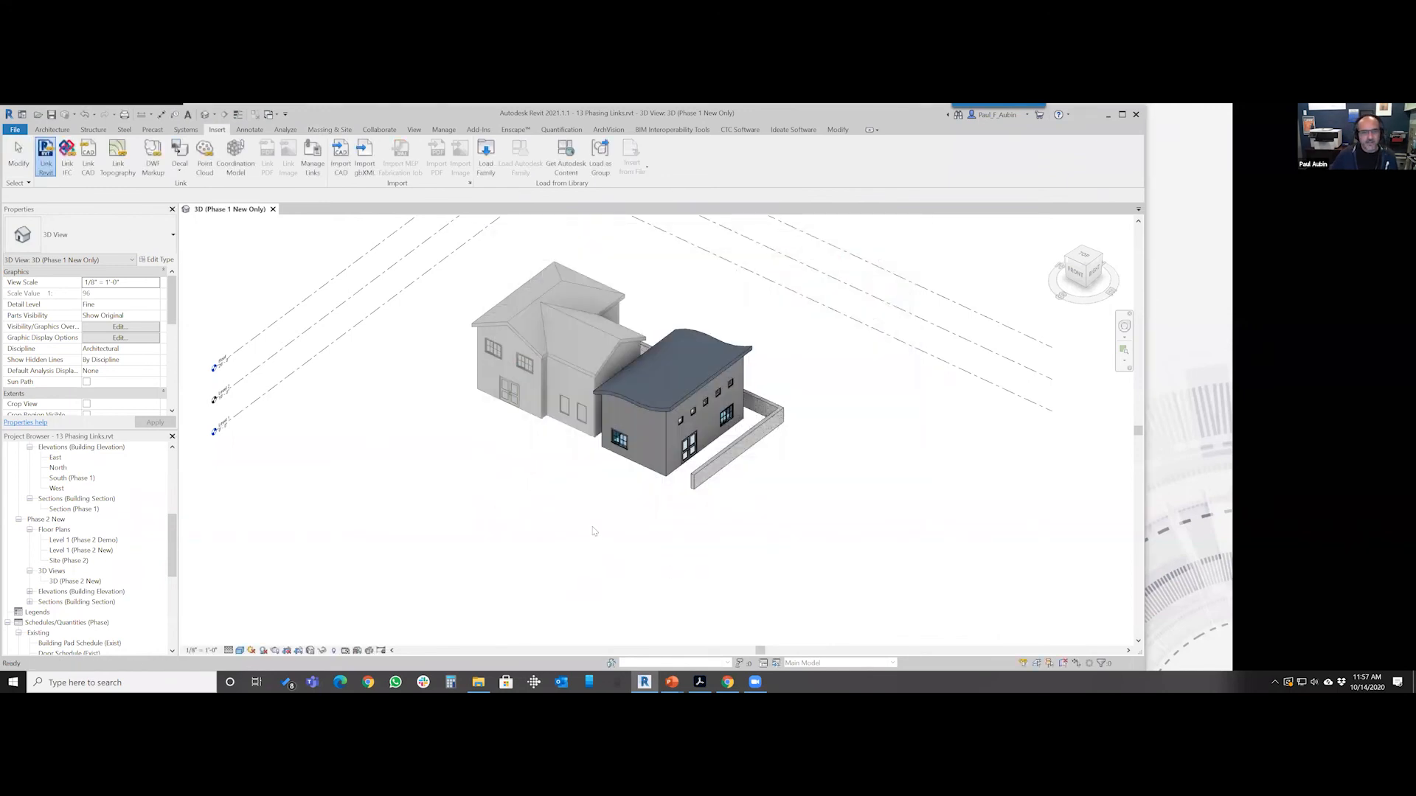
pyautogui.scroll(3, 530, 513)
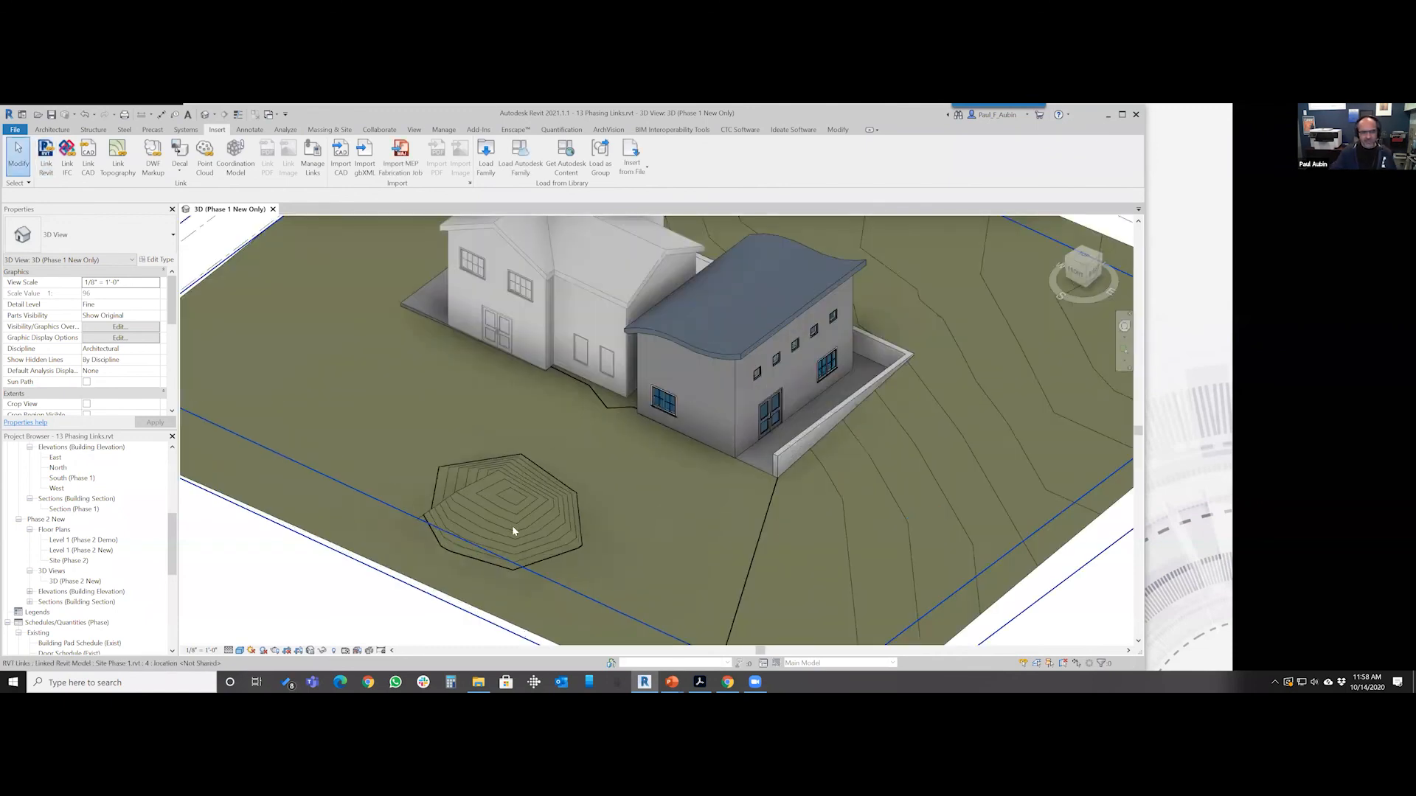
pyautogui.scroll(1, 514, 531)
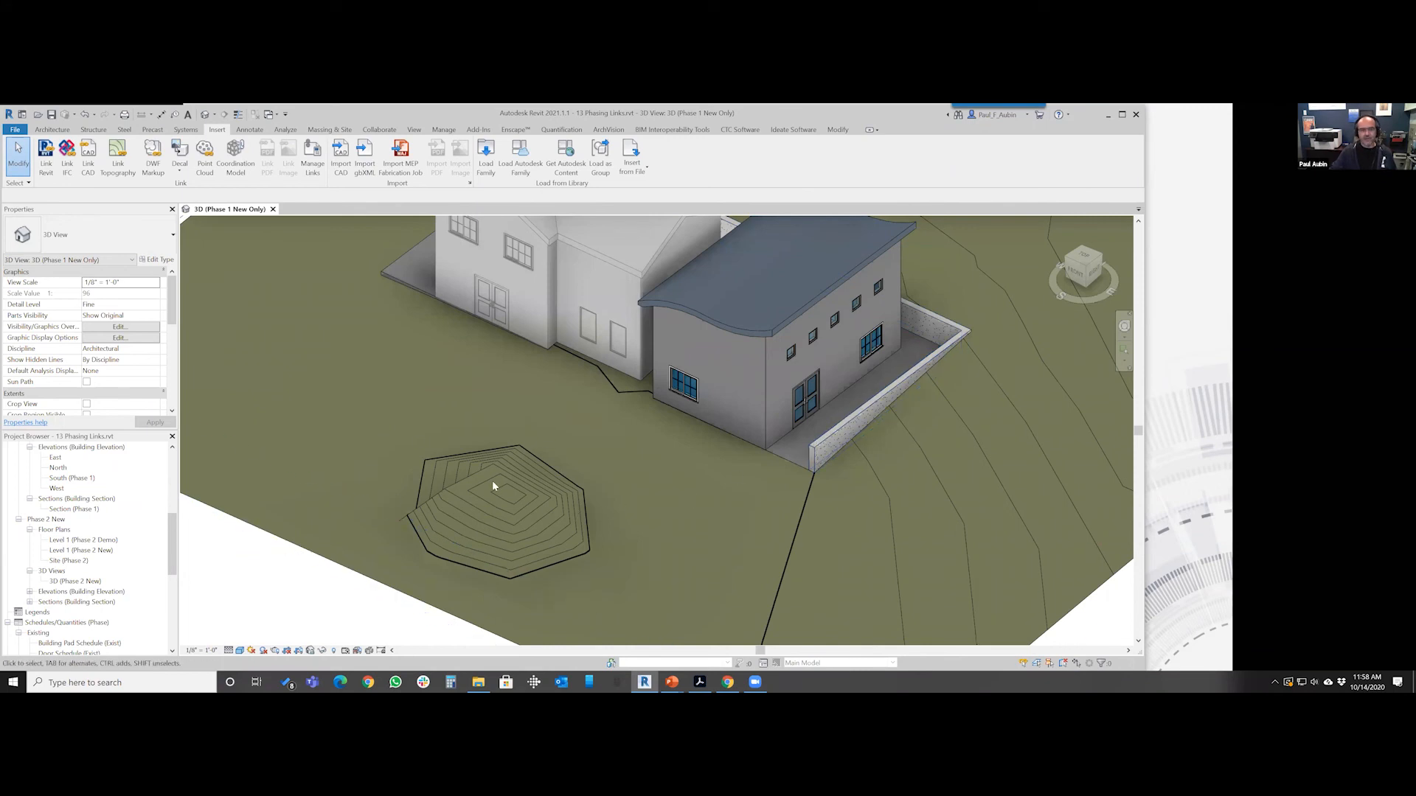
pyautogui.middleClick(464, 559)
pyautogui.middleClick(463, 560)
pyautogui.scroll(1, 420, 574)
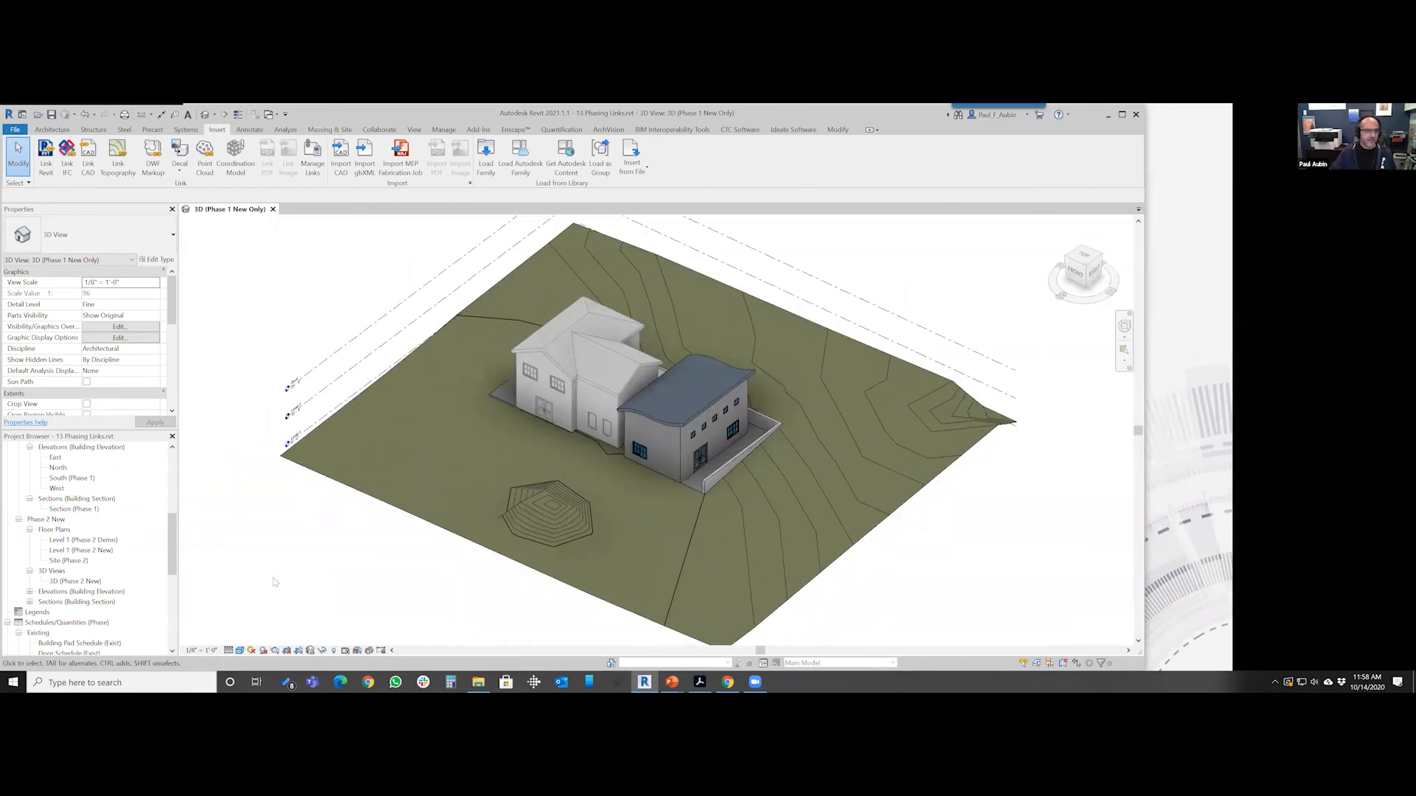
# Reload the Site Phase 2.rvt link and select the Site Phase 1.rvt link
pyautogui.moveTo(171, 553); pyautogui.dragTo(171, 624)
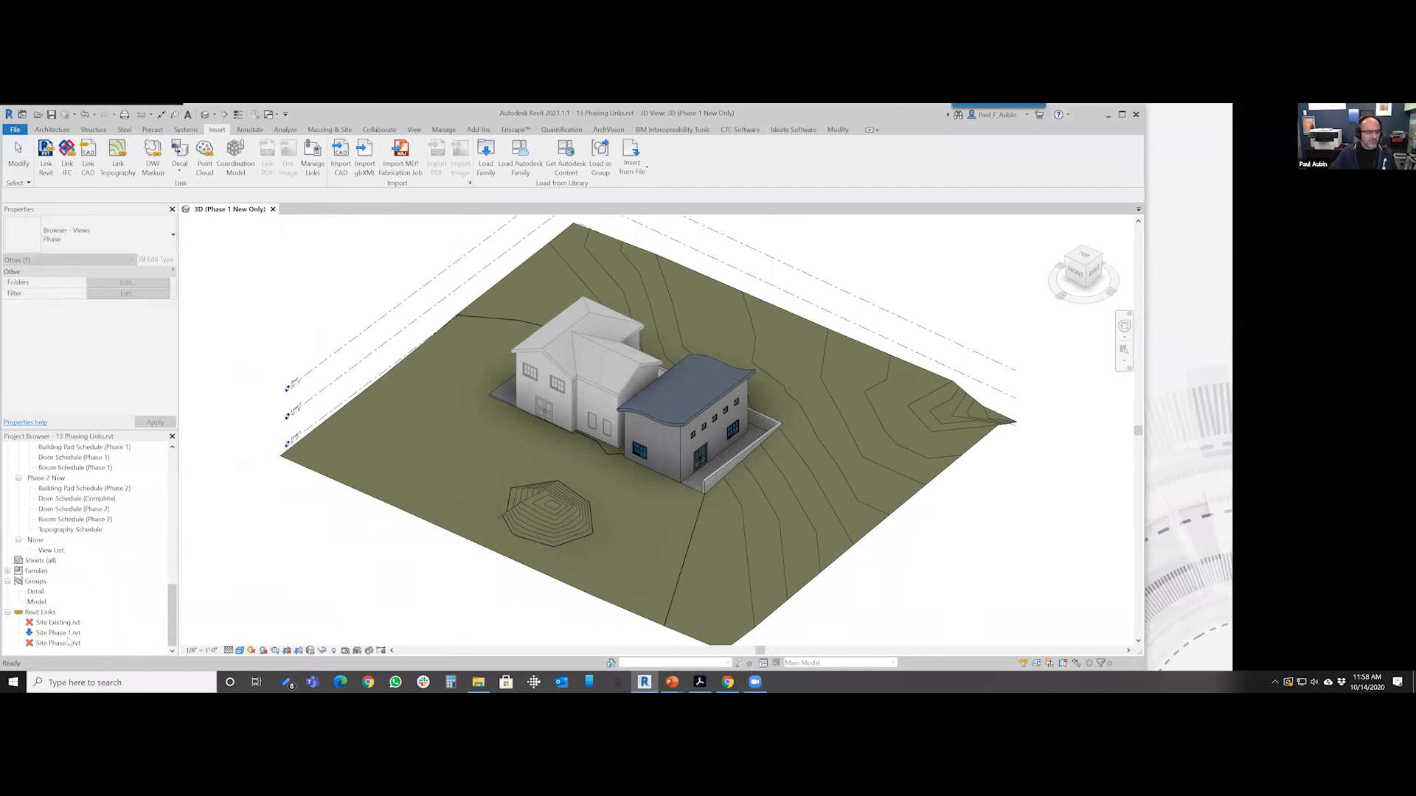
pyautogui.rightClick(68, 642)
pyautogui.press('Escape')
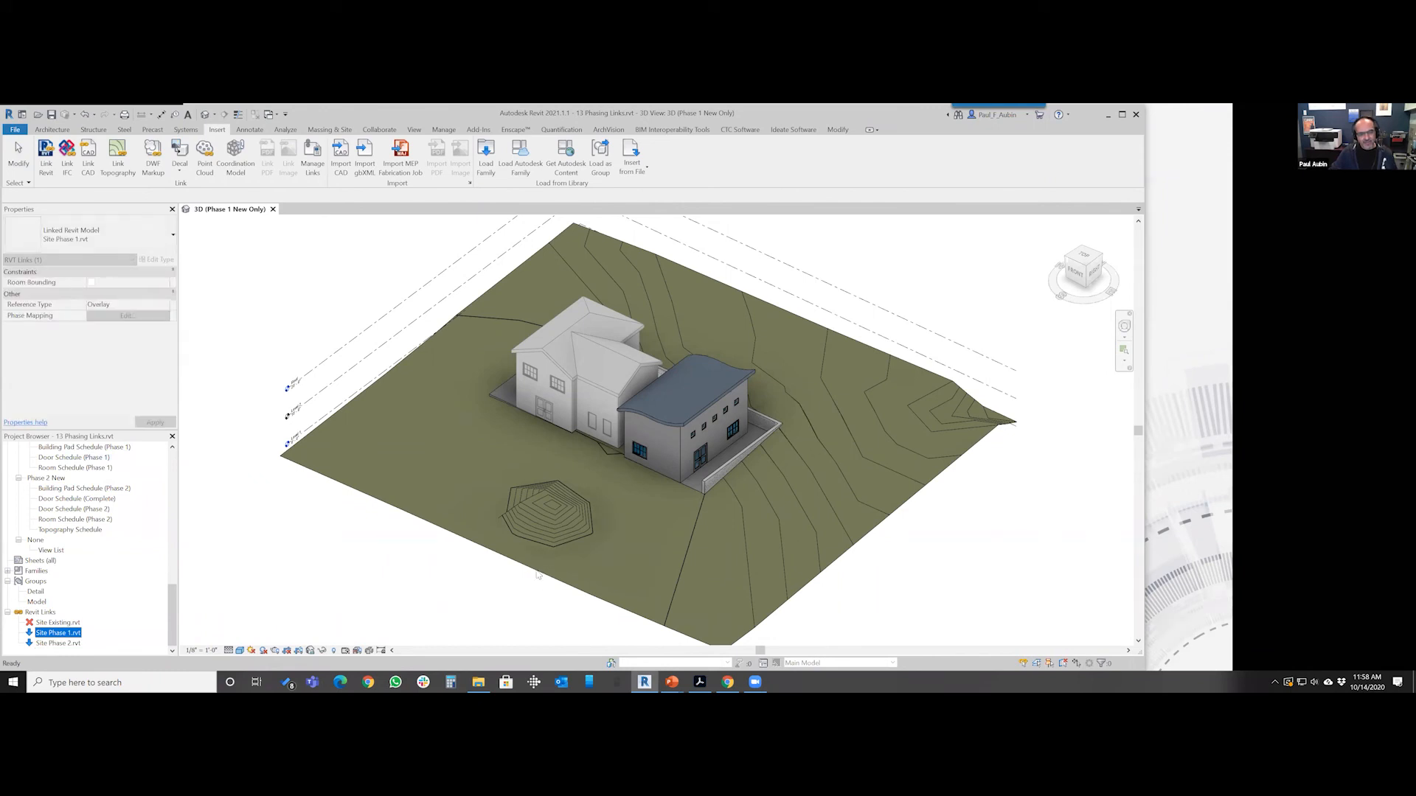
# Temporarily hide the visible instance of the Site Phase 1.rvt link to examine the site beneath it, and reset the temporary hide
pyautogui.rightClick(59, 632)
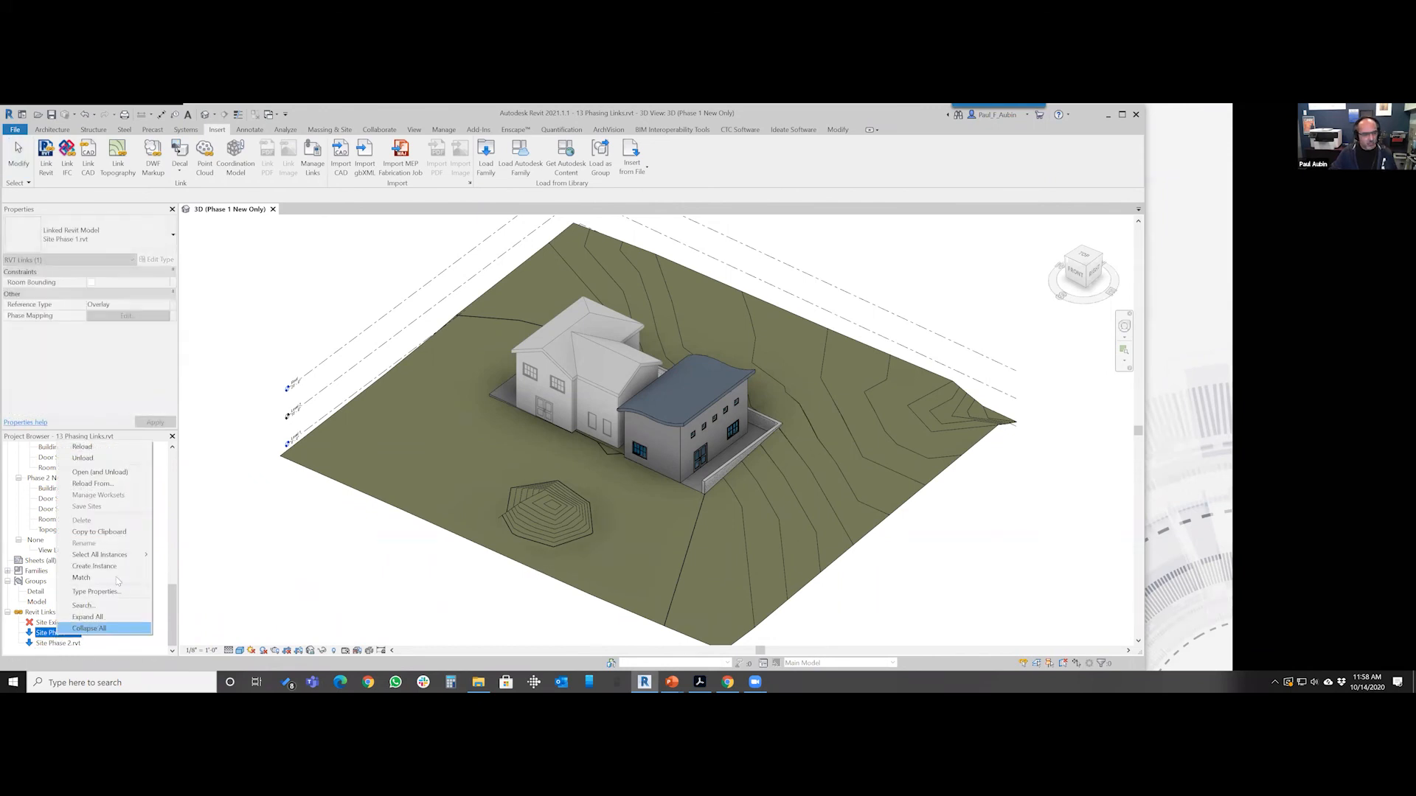
pyautogui.click(194, 562)
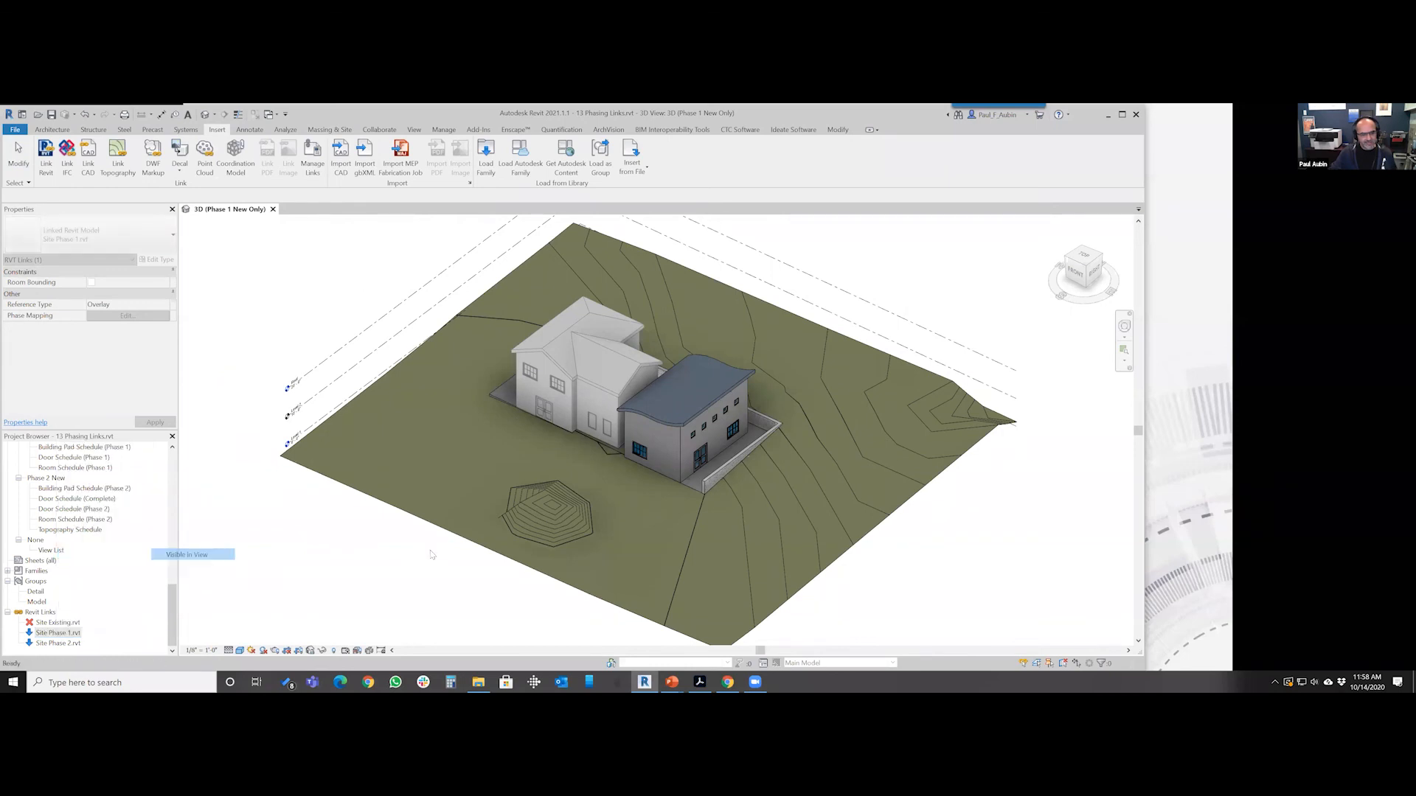
pyautogui.click(322, 650)
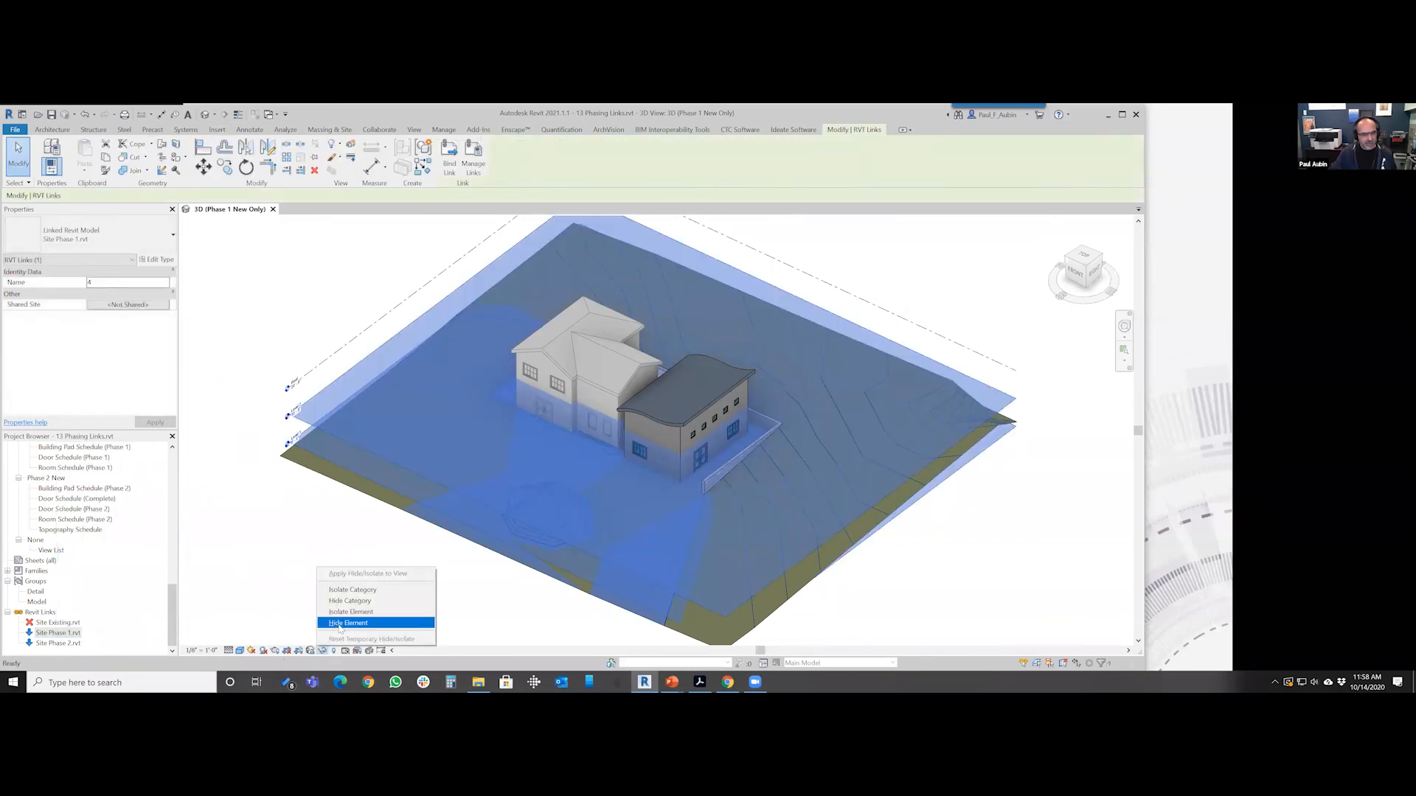
pyautogui.click(354, 623)
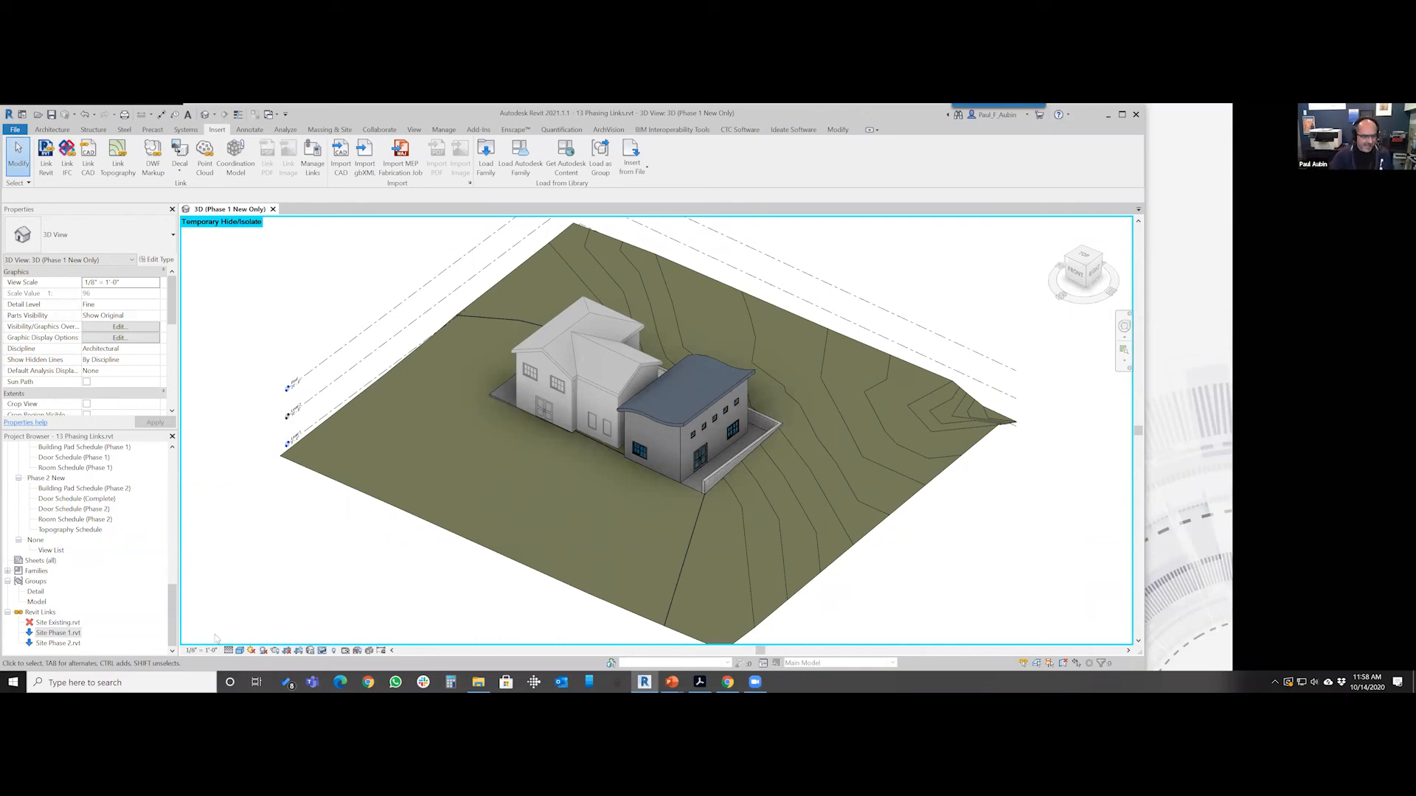
pyautogui.click(322, 650)
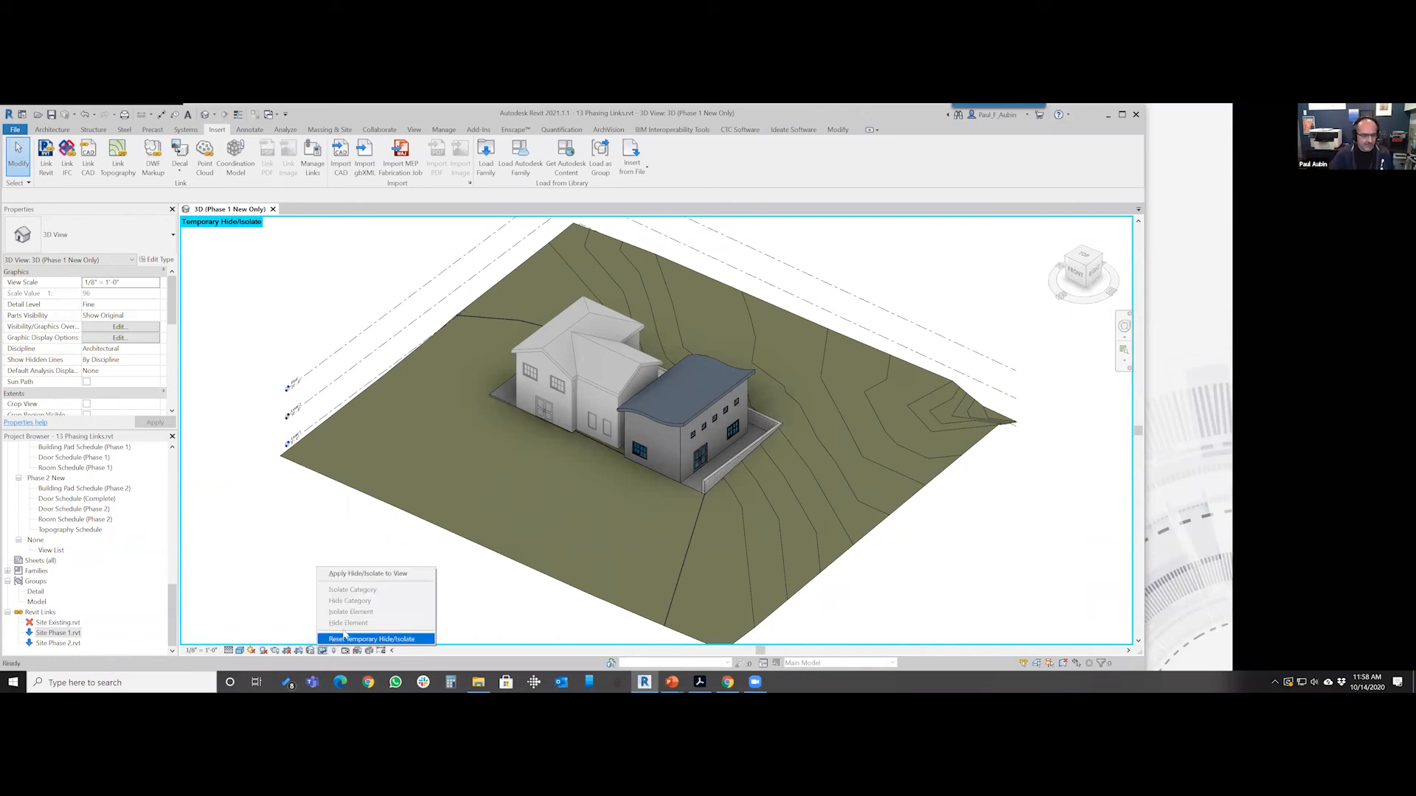
pyautogui.click(376, 635)
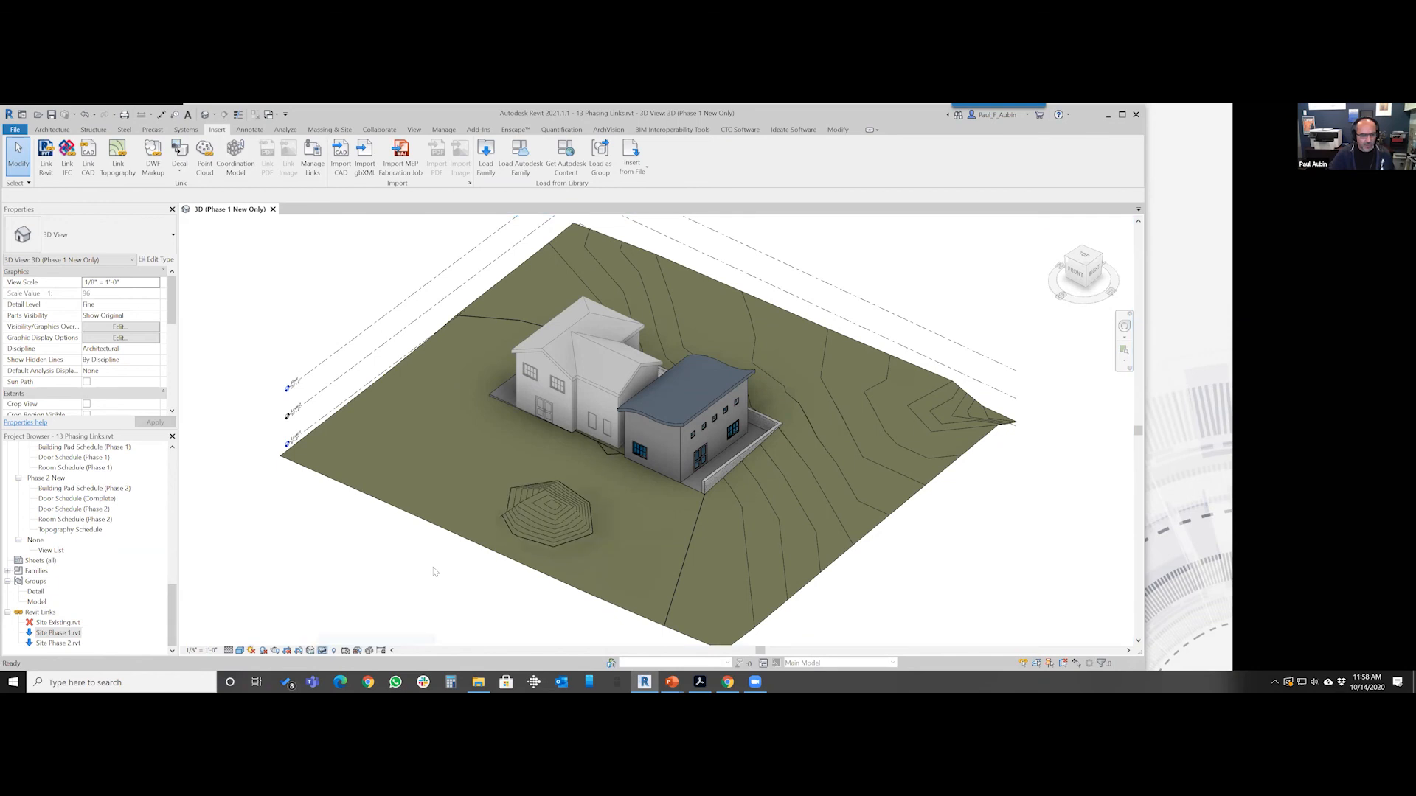
# Reload the Site Existing.rvt link
pyautogui.rightClick(58, 623)
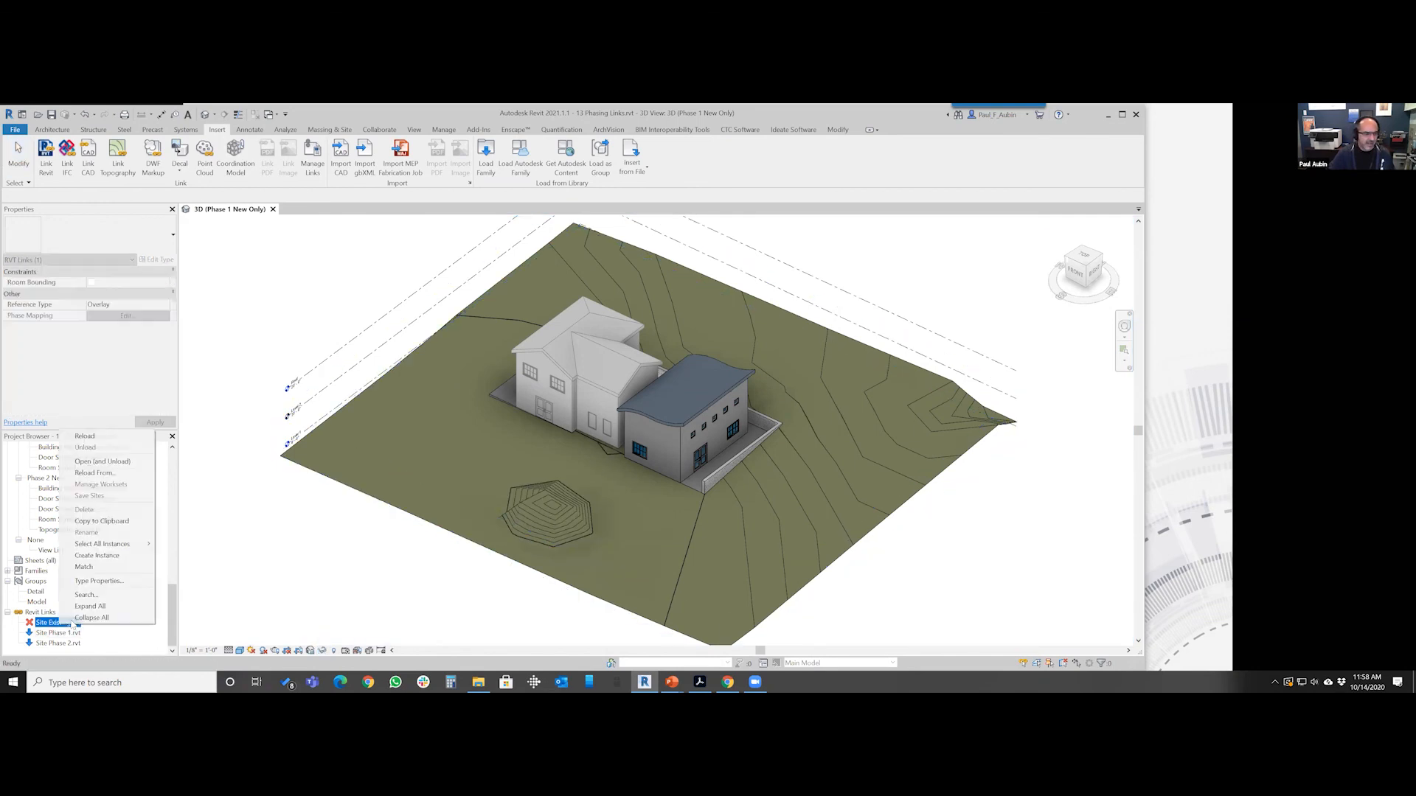
pyautogui.click(90, 435)
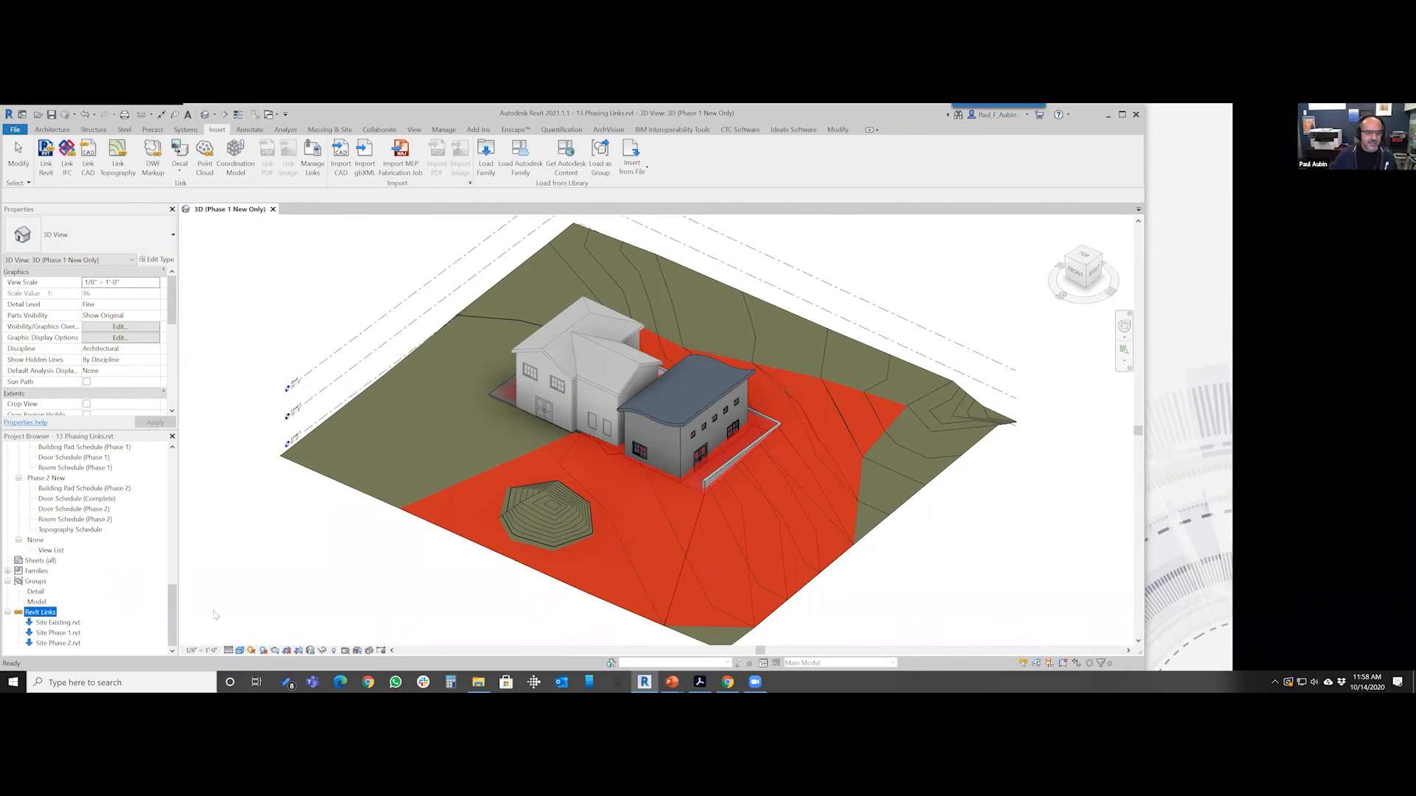
pyautogui.click(555, 594)
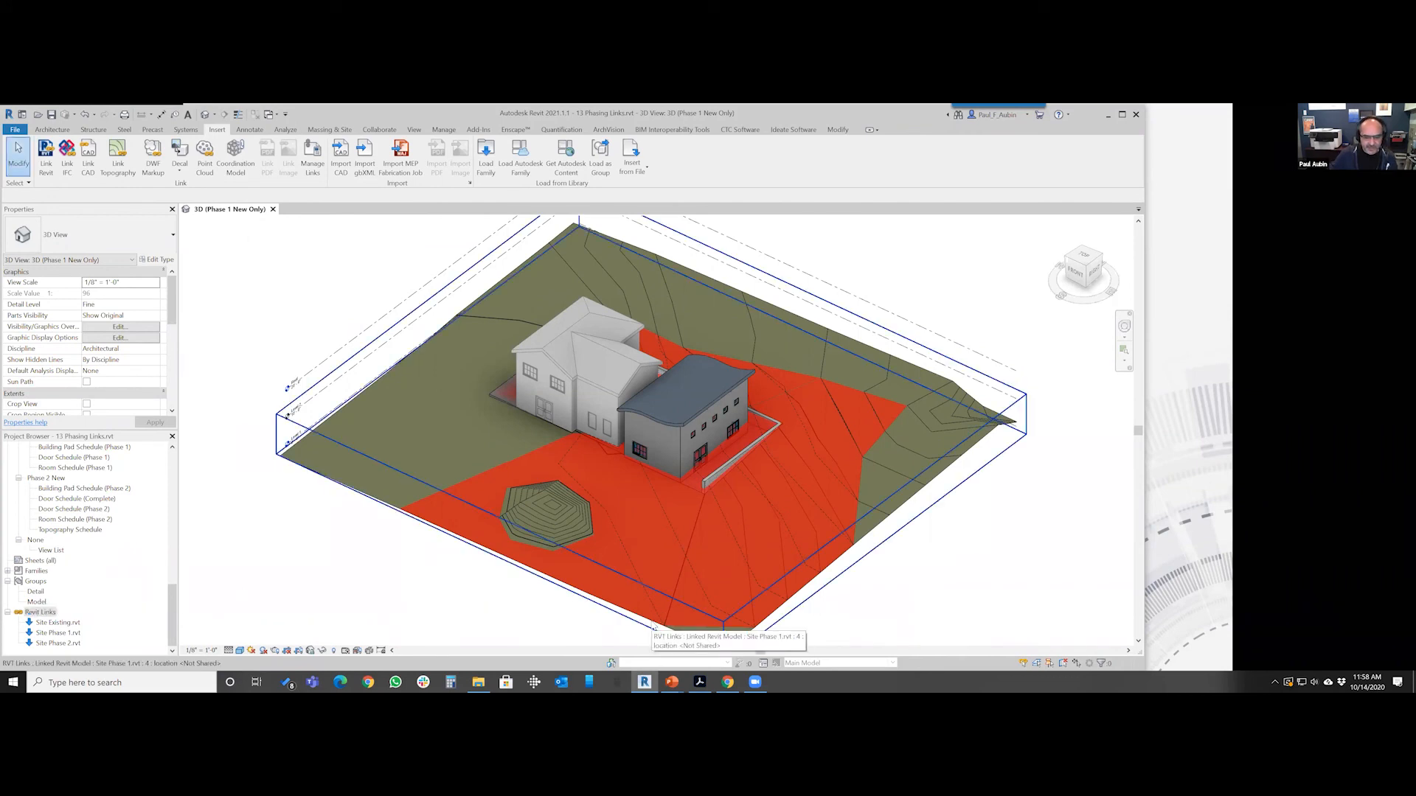
# Select the visible instance of the Site Existing.rvt link and check the phase mapping in its type properties
pyautogui.rightClick(66, 623)
pyautogui.moveTo(105, 544)
pyautogui.click(195, 540)
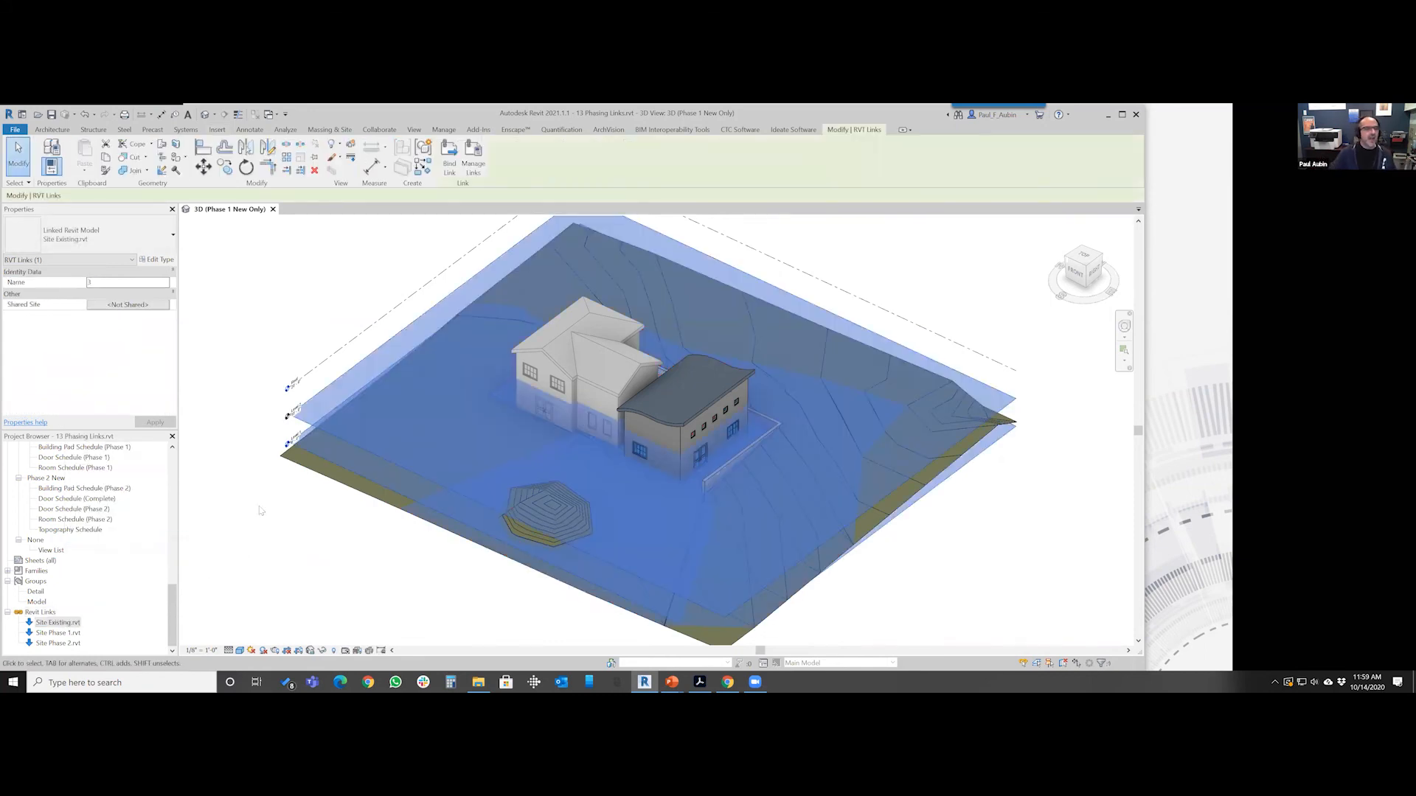
pyautogui.click(155, 260)
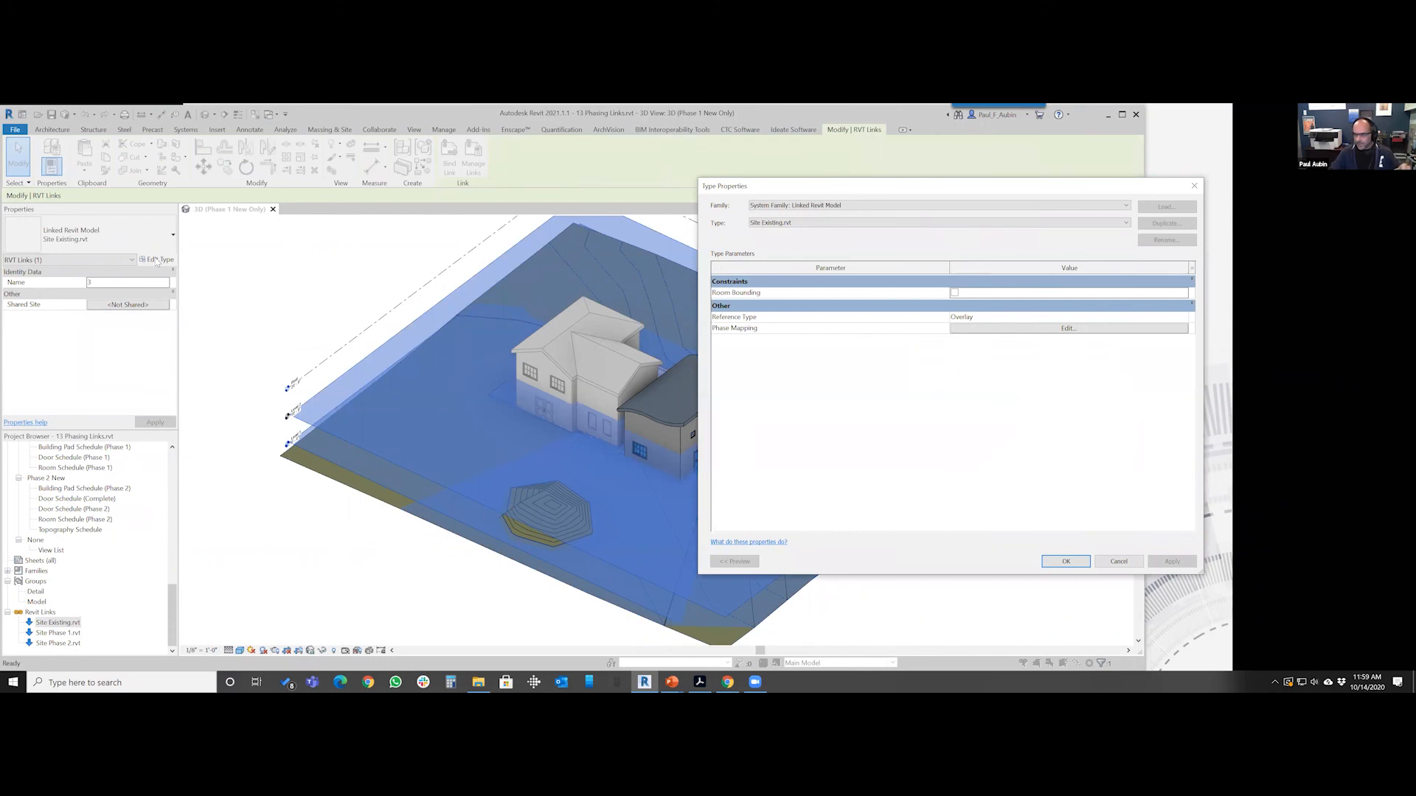
pyautogui.click(1019, 329)
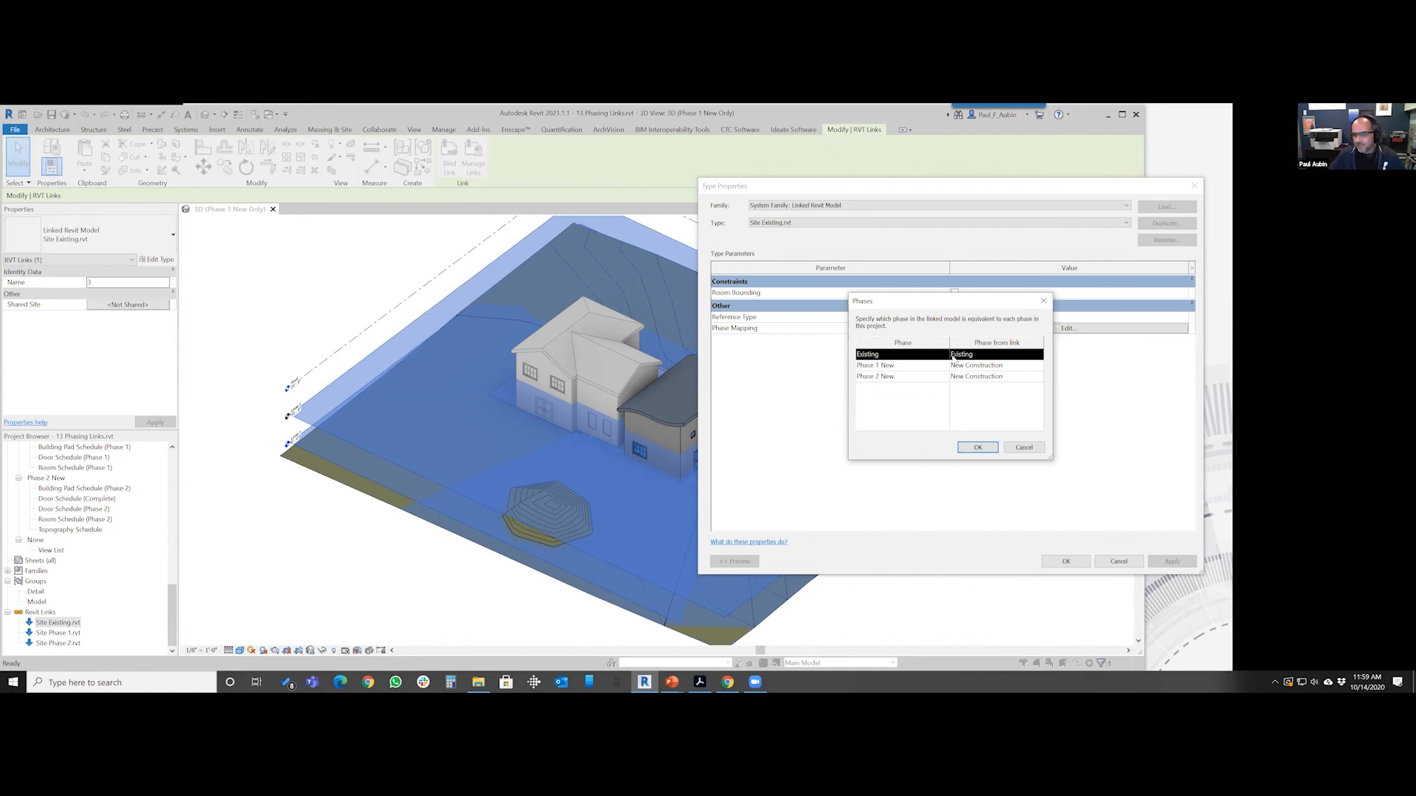
pyautogui.click(870, 384)
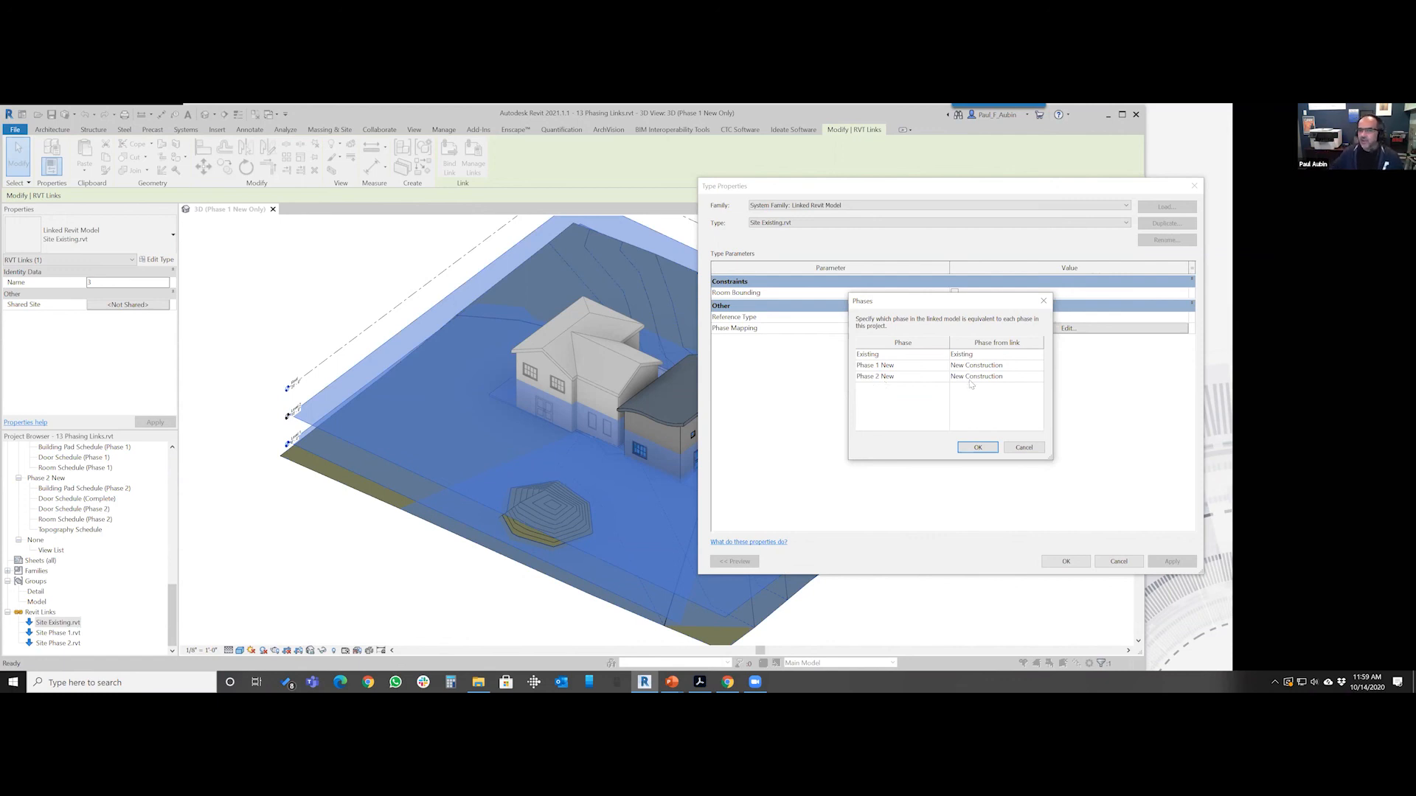
pyautogui.click(977, 447)
pyautogui.click(1066, 561)
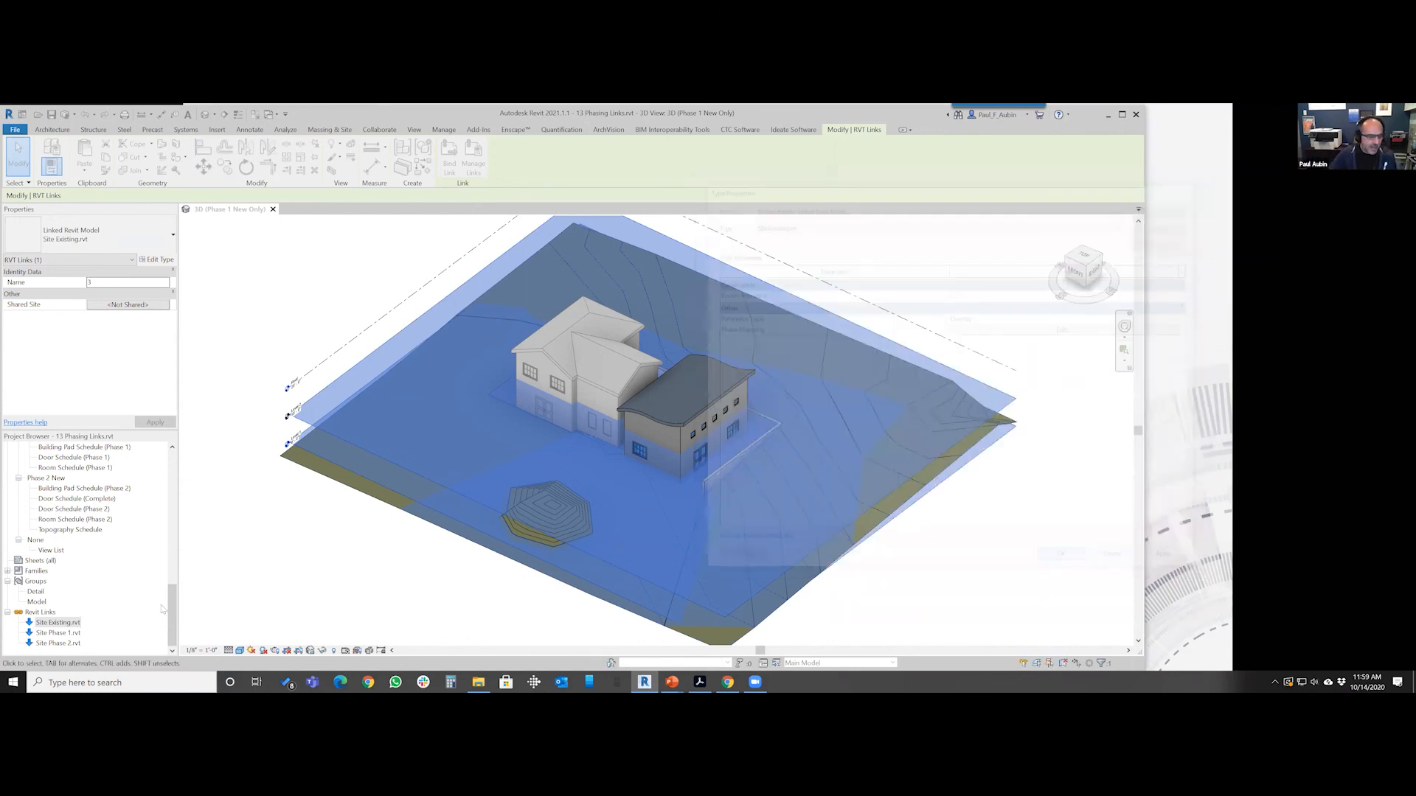
# Select the visible instance of the Site Phase 1.rvt link and check the phase mapping in its type properties
pyautogui.rightClick(60, 634)
pyautogui.click(194, 559)
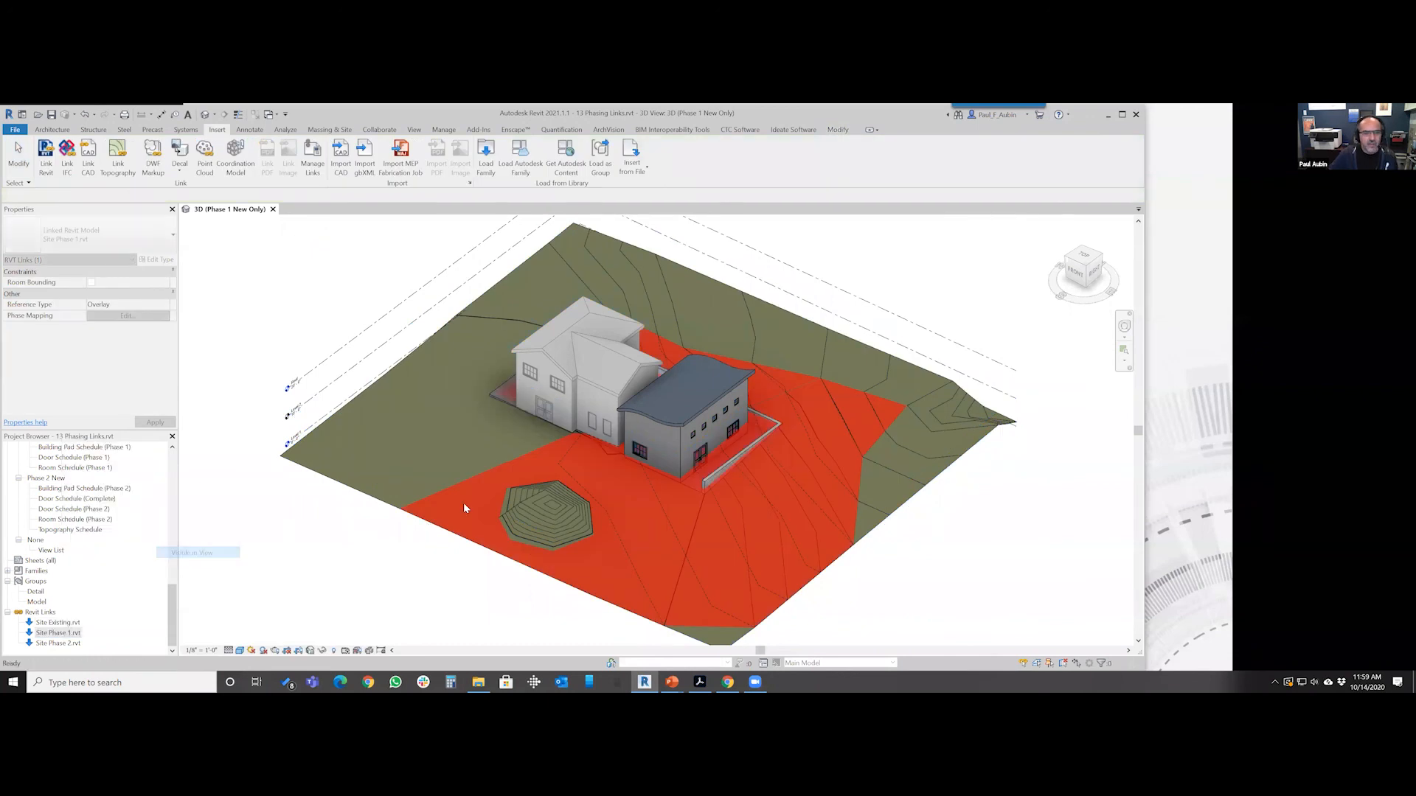
pyautogui.click(157, 259)
pyautogui.click(1027, 331)
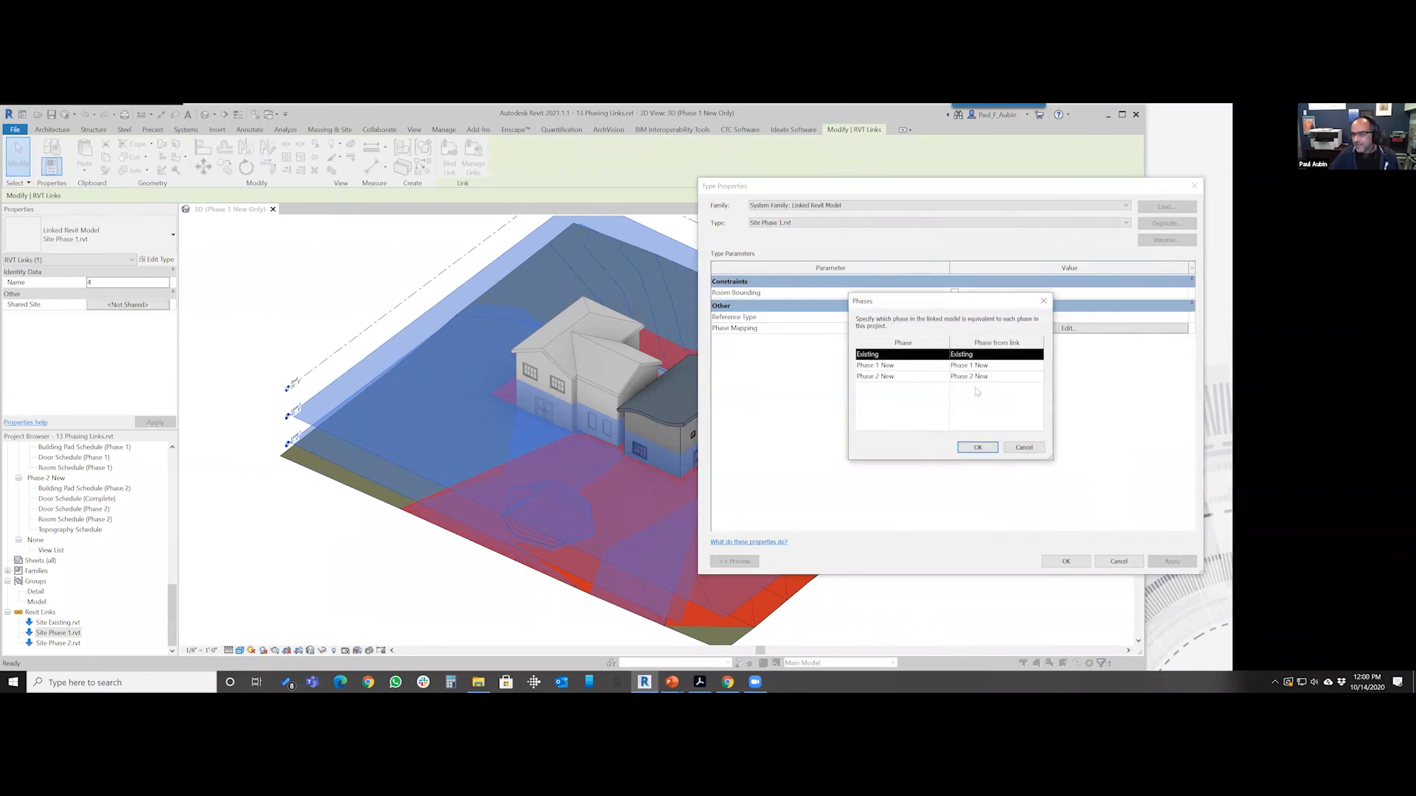
pyautogui.click(1014, 449)
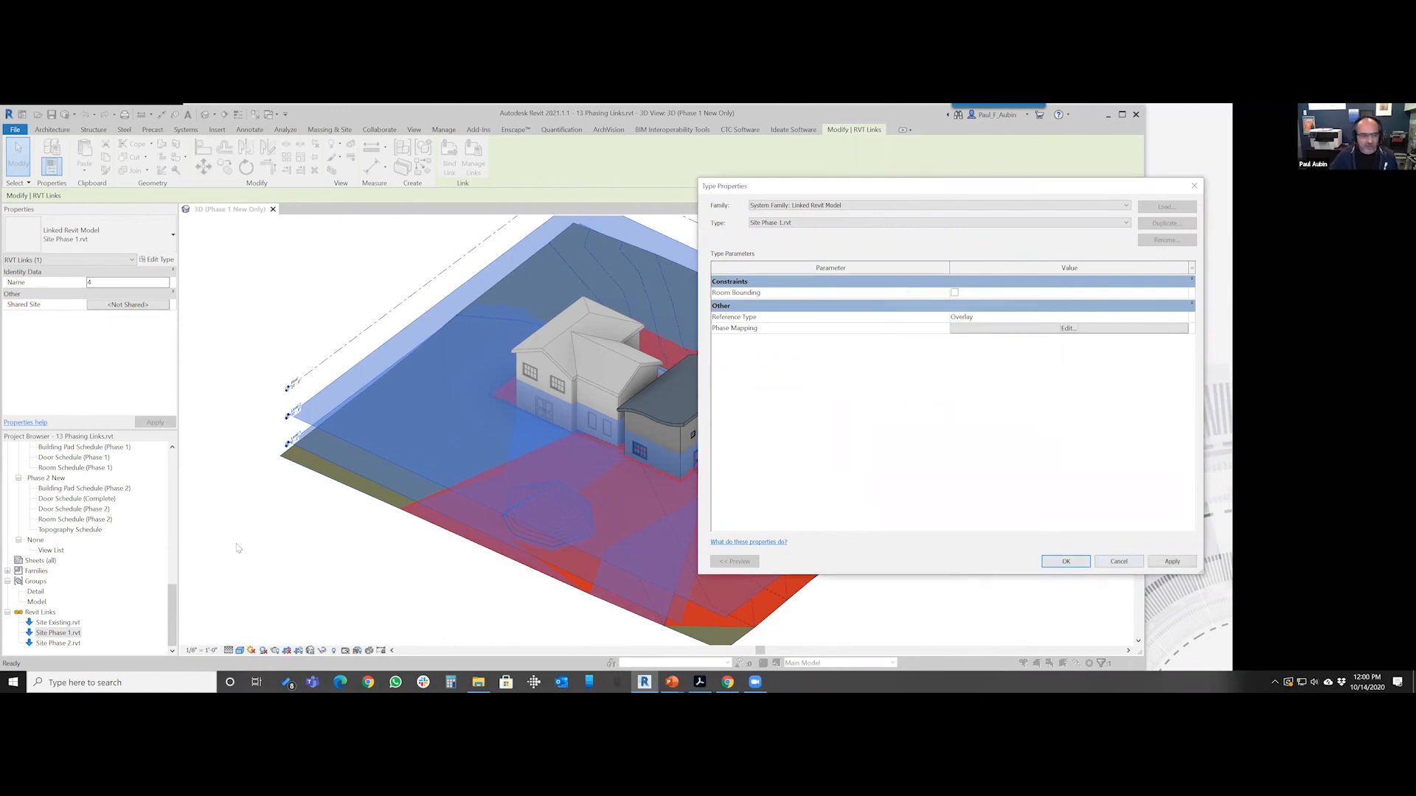
pyautogui.press('Escape')
# Map the project's Phase 1 New phase to the Existing phase of the Site Phase 2.rvt link in its type properties
pyautogui.rightClick(57, 643)
pyautogui.moveTo(110, 565)
pyautogui.click(189, 565)
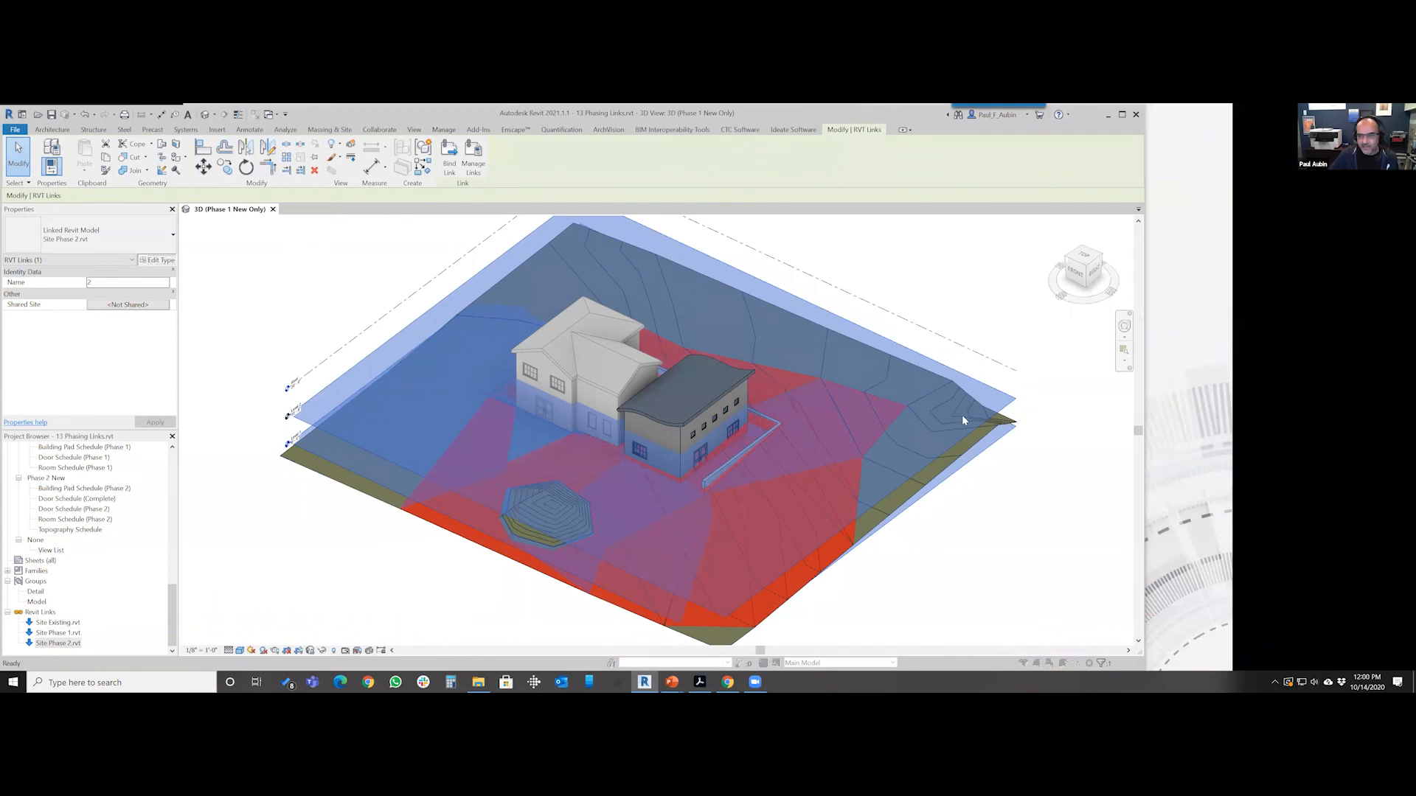
pyautogui.click(989, 328)
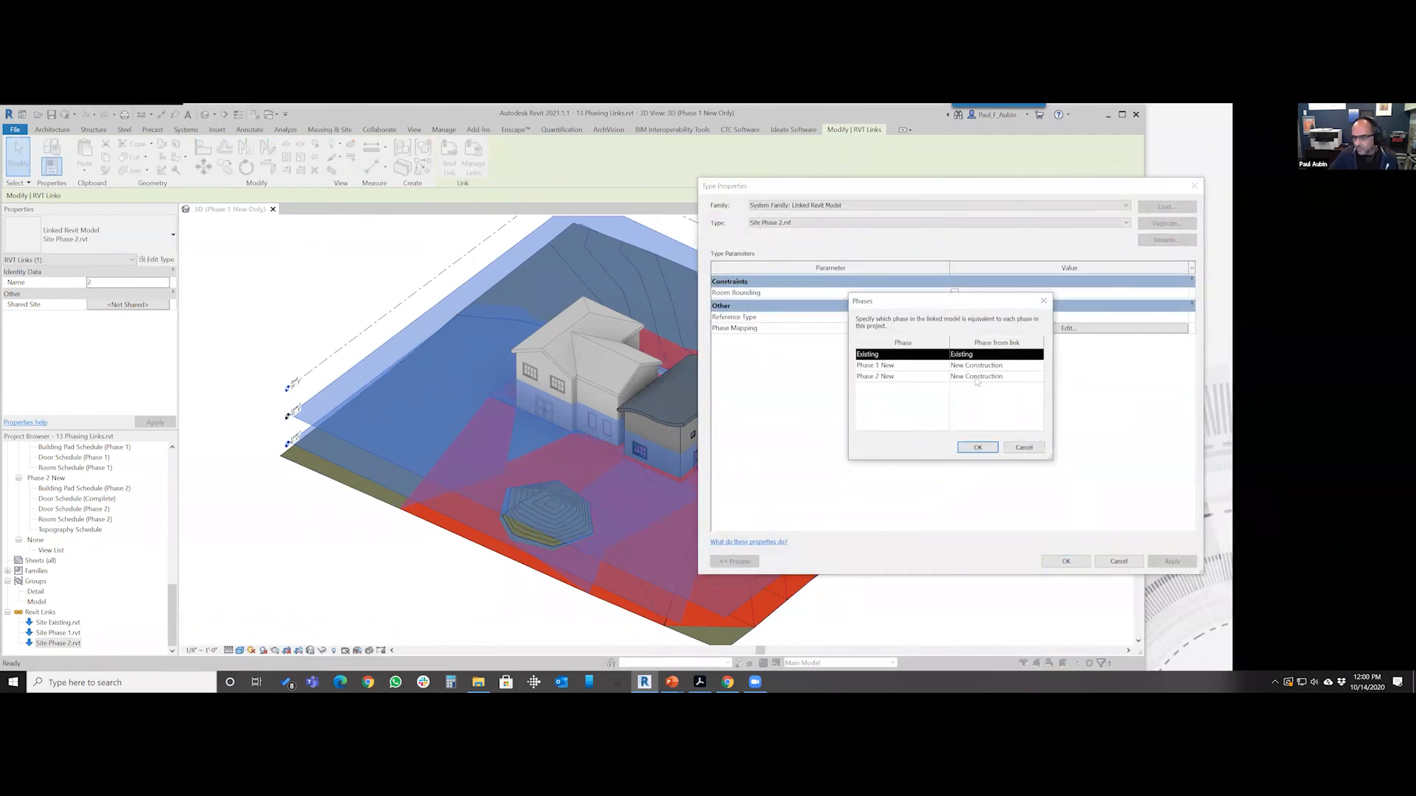
pyautogui.click(1009, 366)
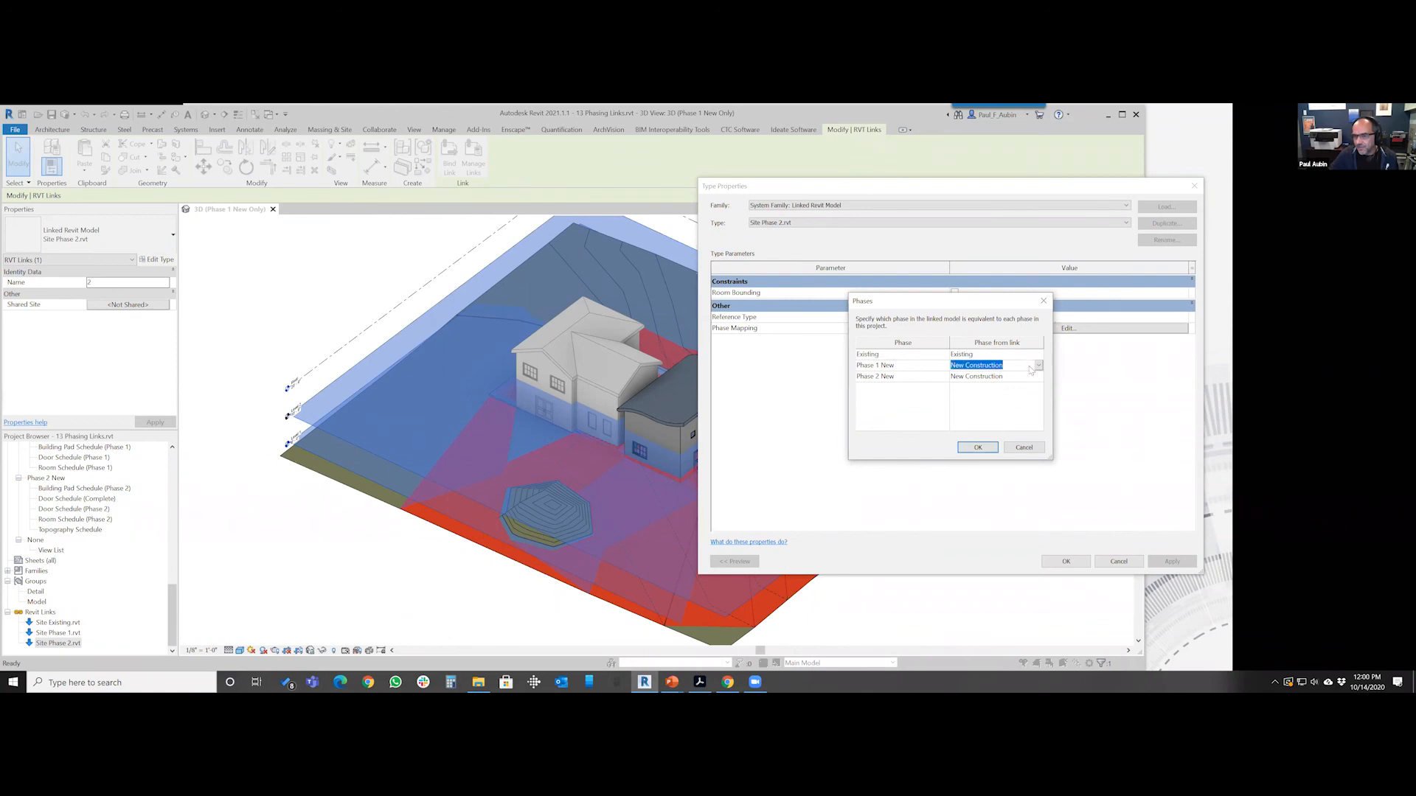
pyautogui.click(1008, 367)
pyautogui.click(967, 377)
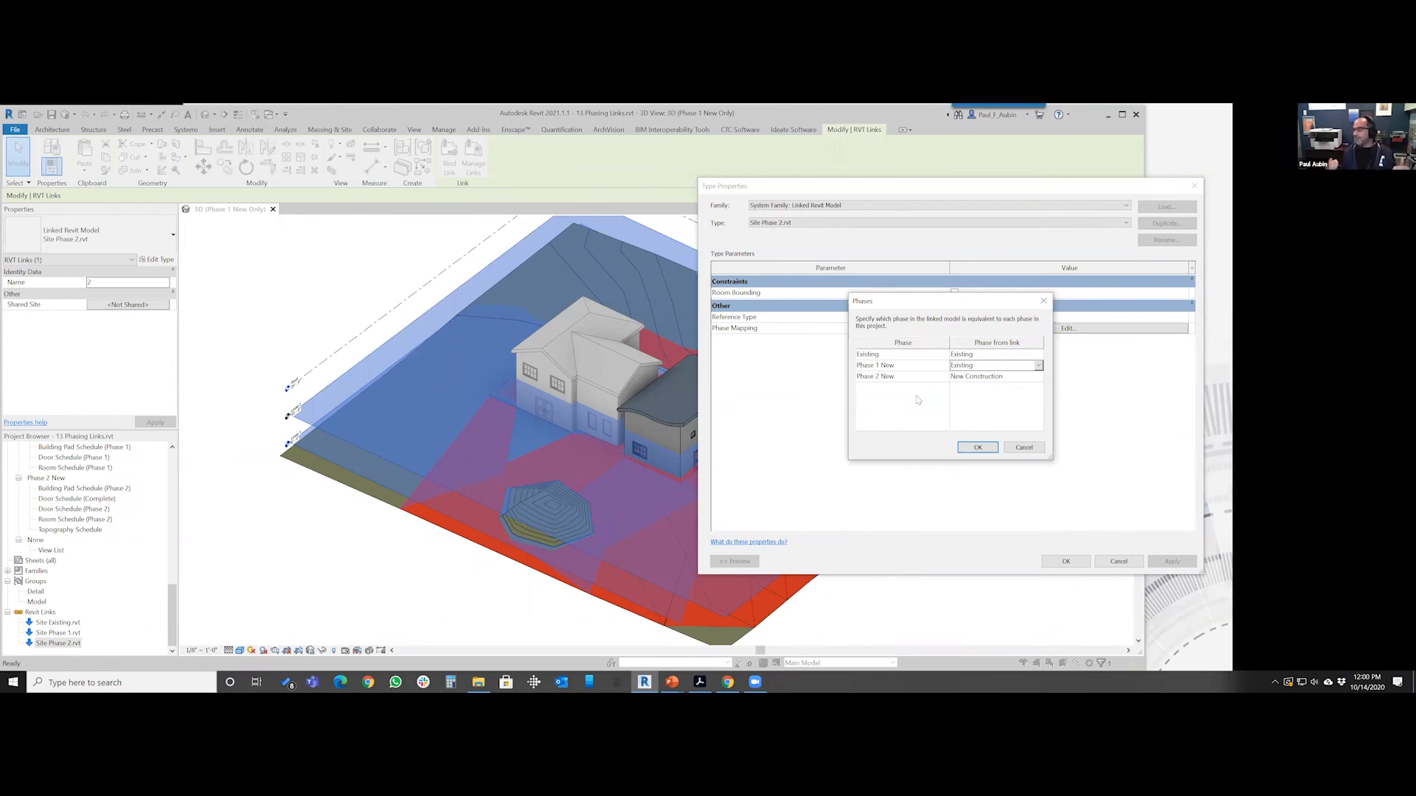
pyautogui.click(957, 448)
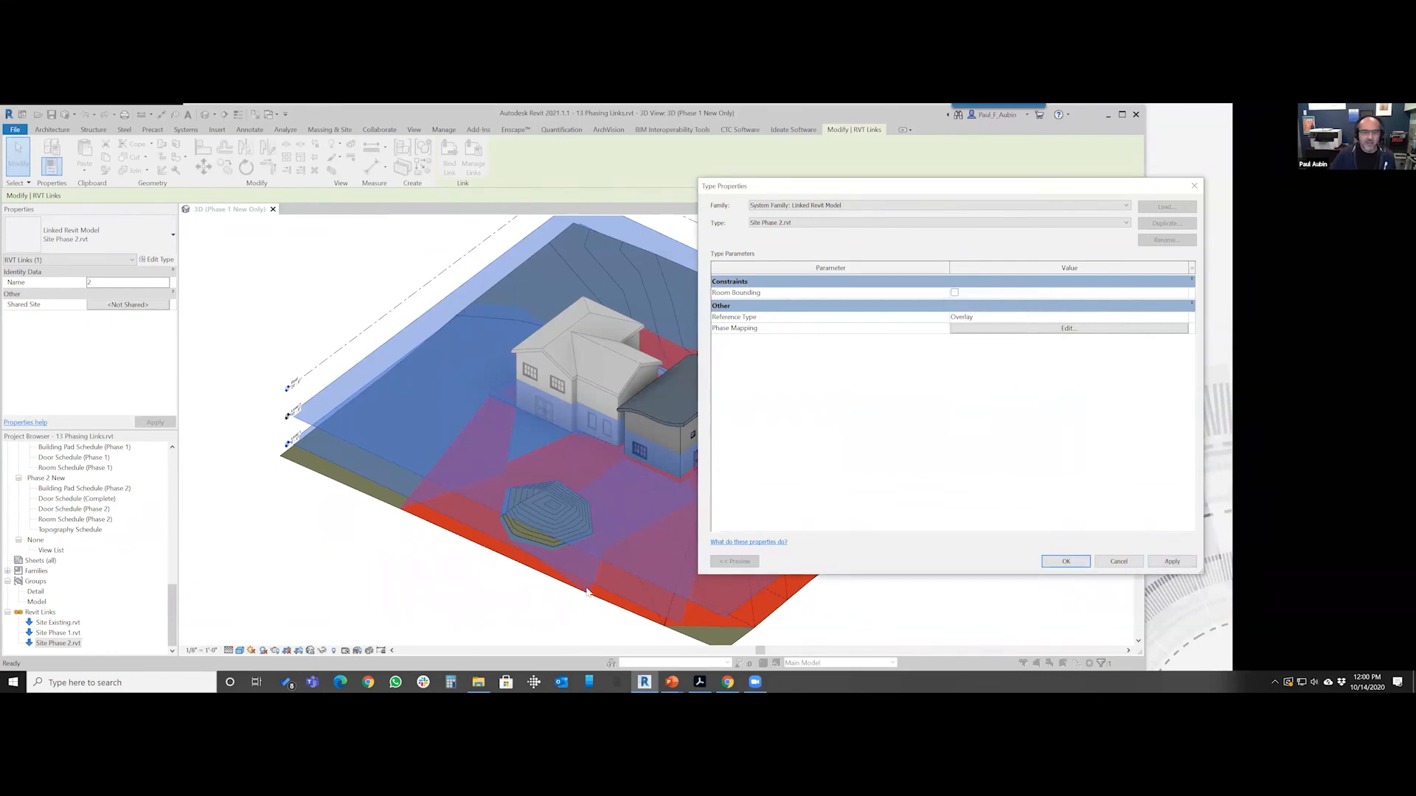
pyautogui.click(1055, 562)
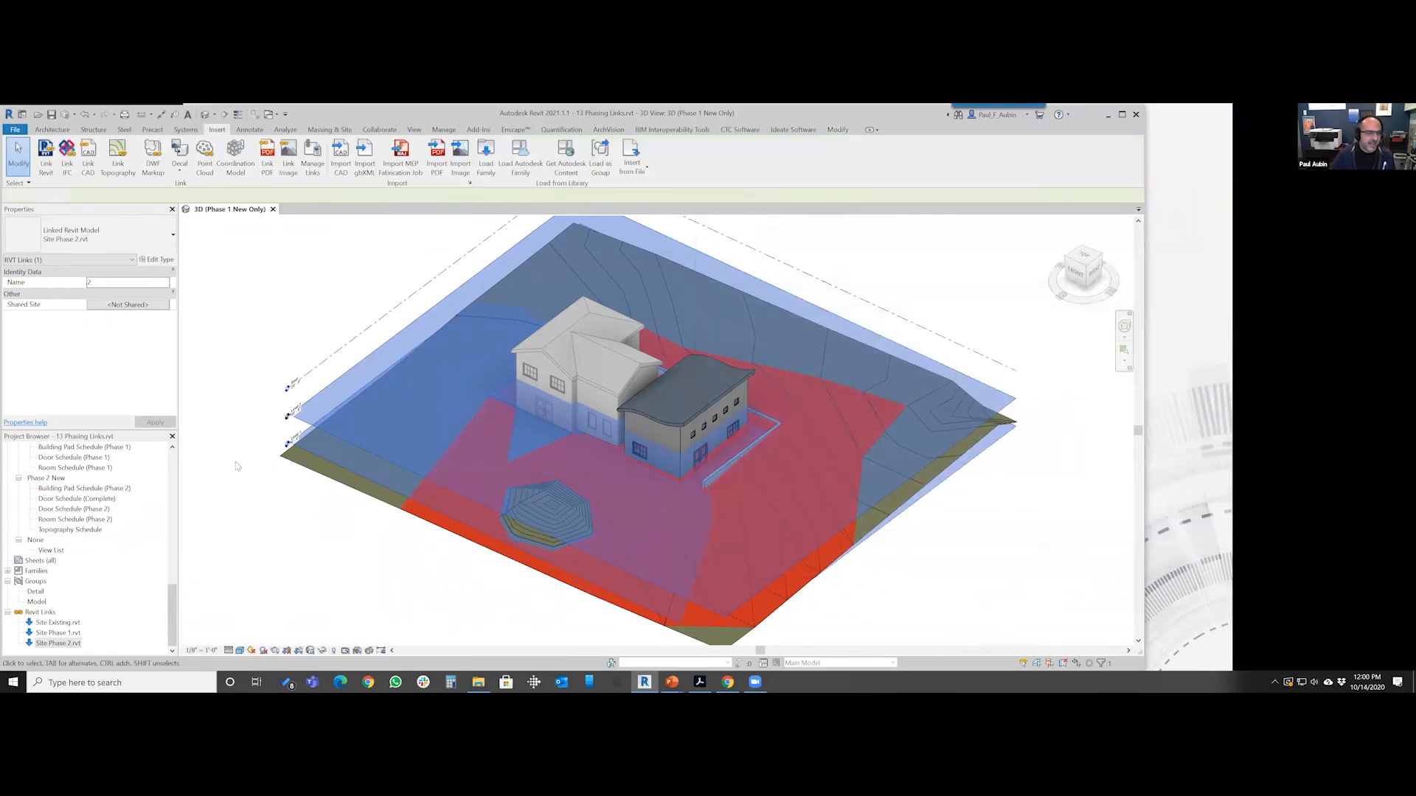
# Clear the link selection and open the 3D (Exist) view to check the site in the existing phase
pyautogui.click(236, 467)
pyautogui.scroll(15, 174, 564)
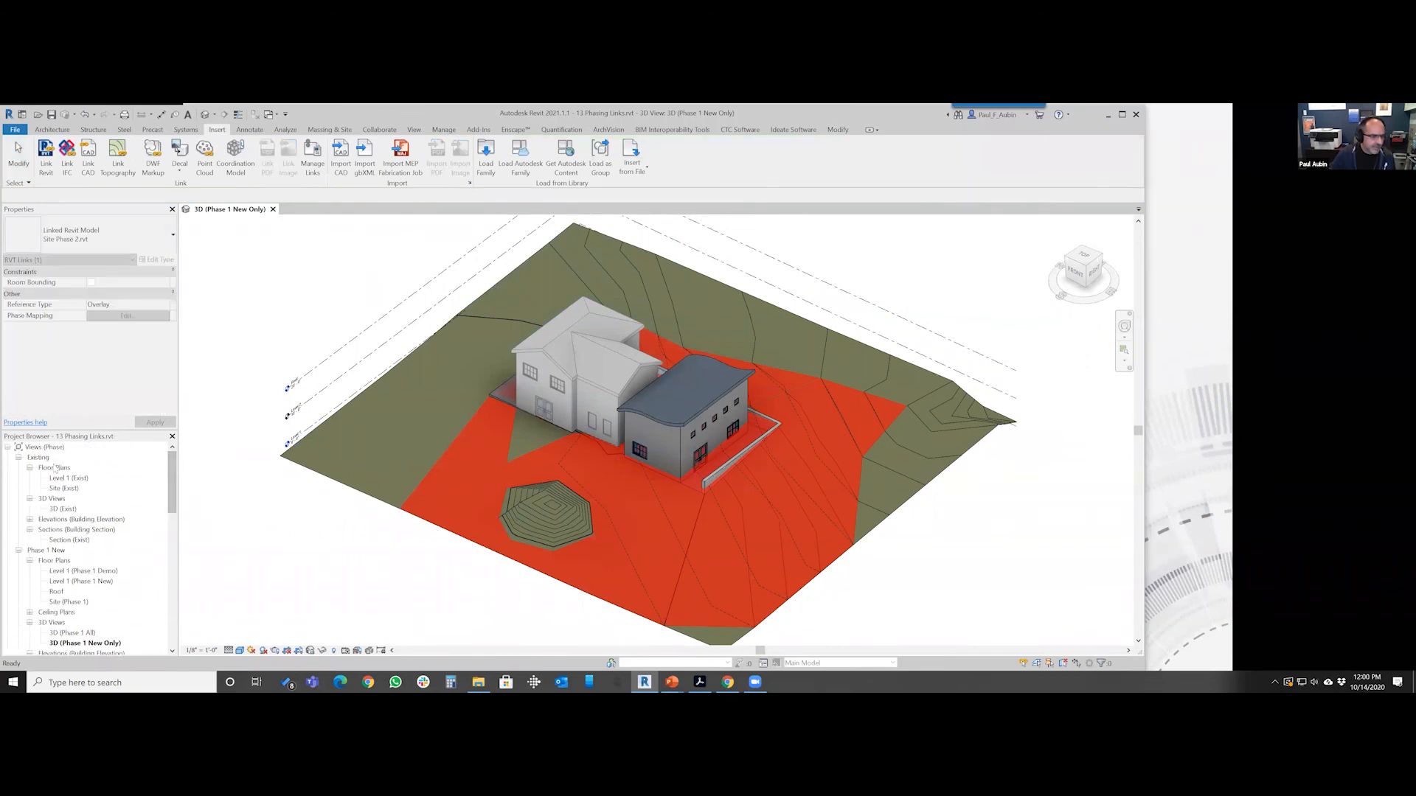
pyautogui.doubleClick(62, 509)
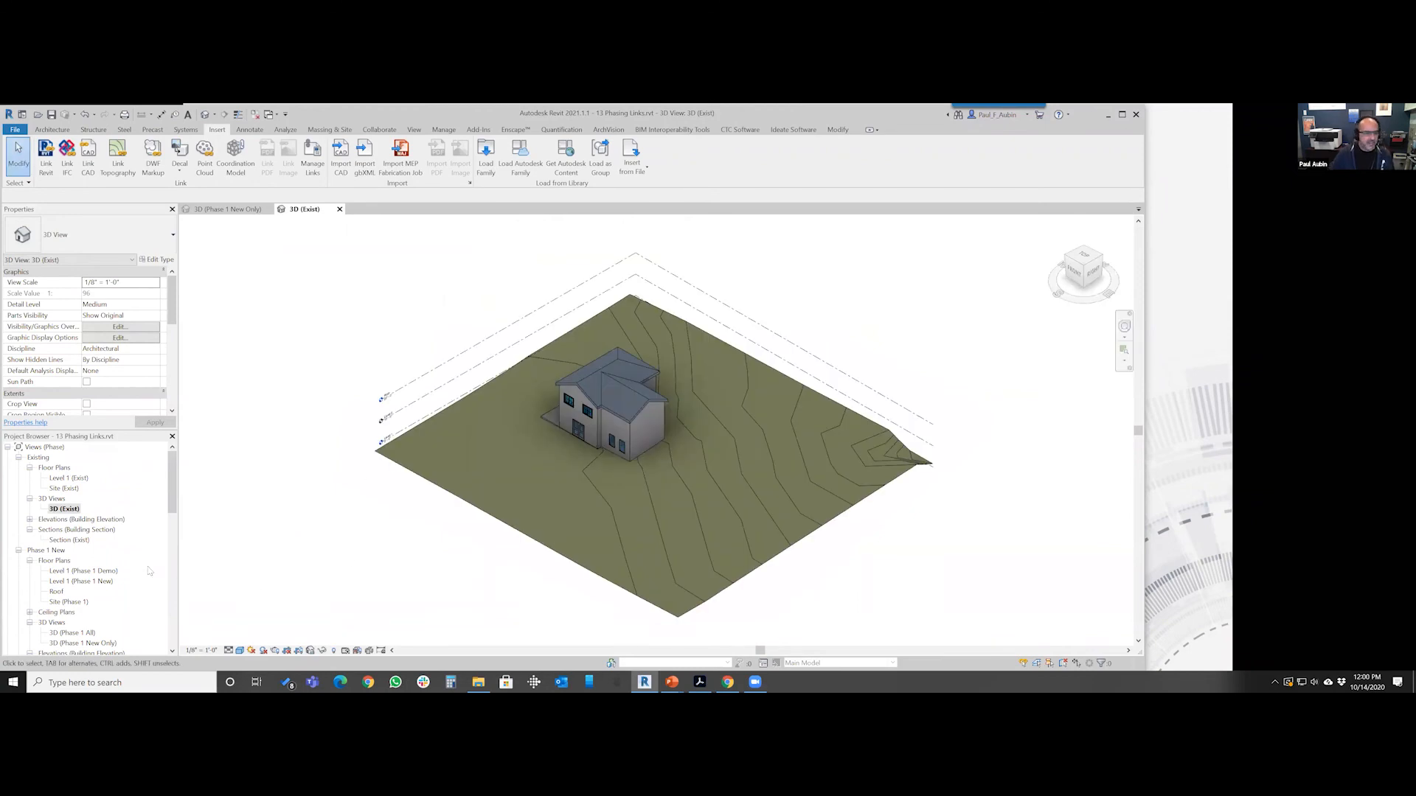
# Reopen the 3D (Phase 1 New Only) view and set its phase filter to Show New
pyautogui.scroll(-3, 74, 557)
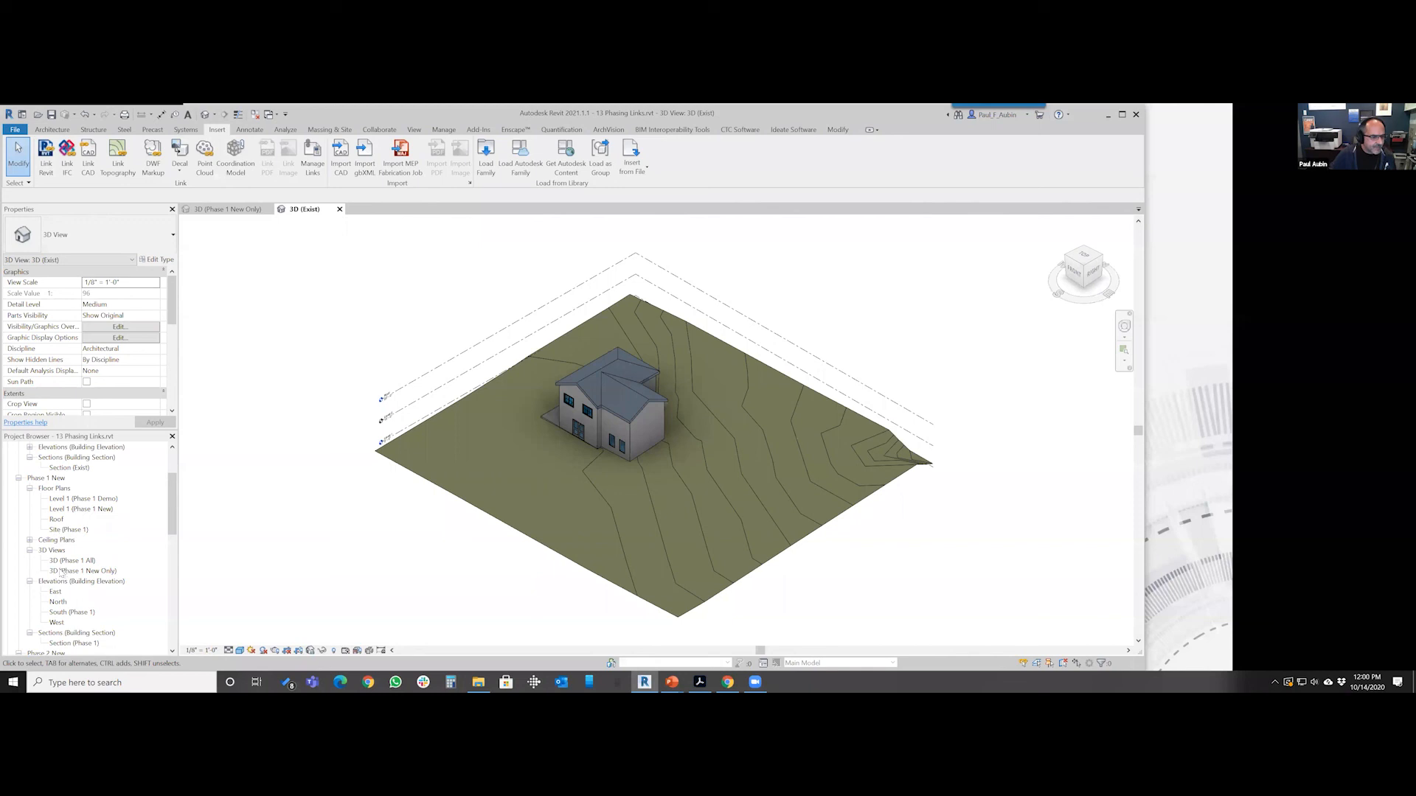
pyautogui.doubleClick(63, 571)
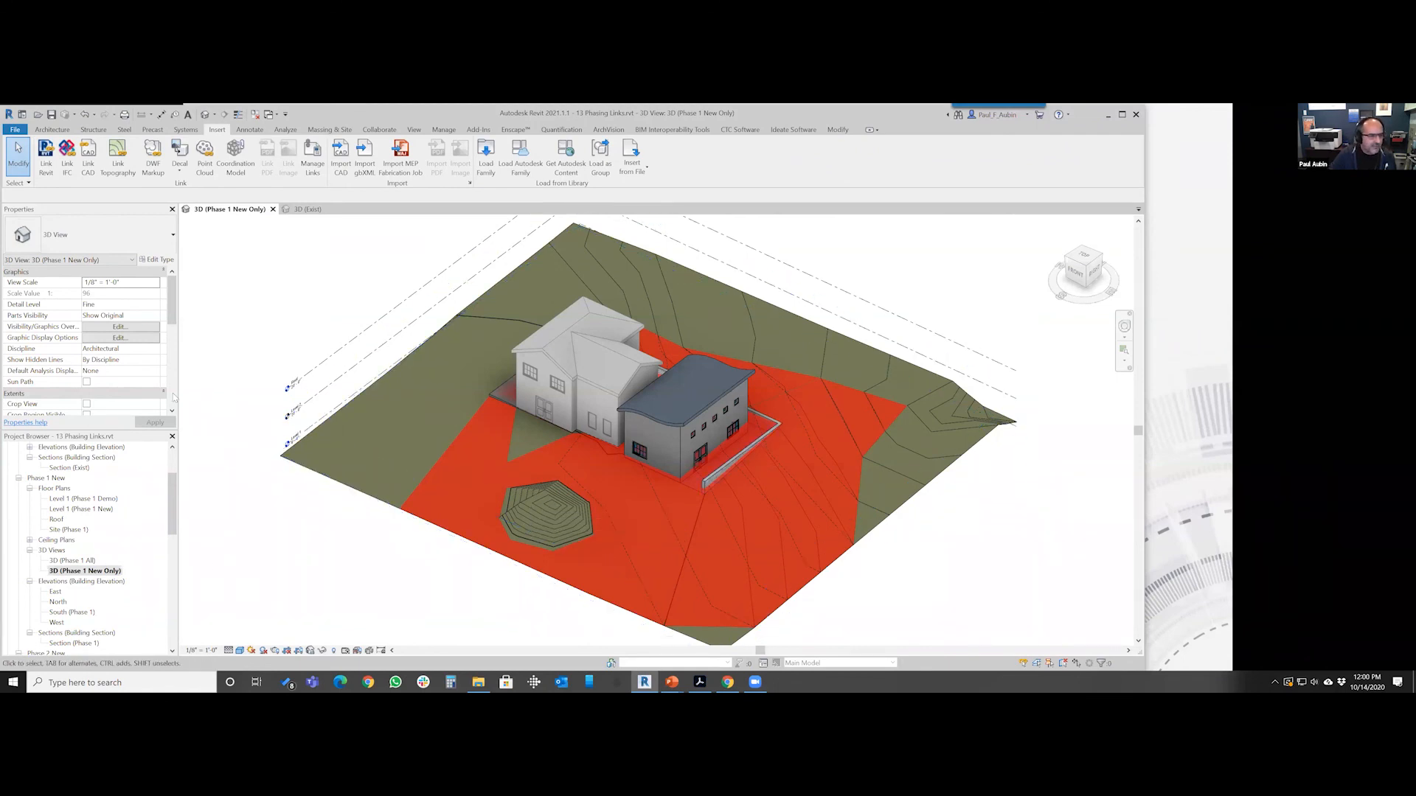
pyautogui.scroll(-10, 175, 399)
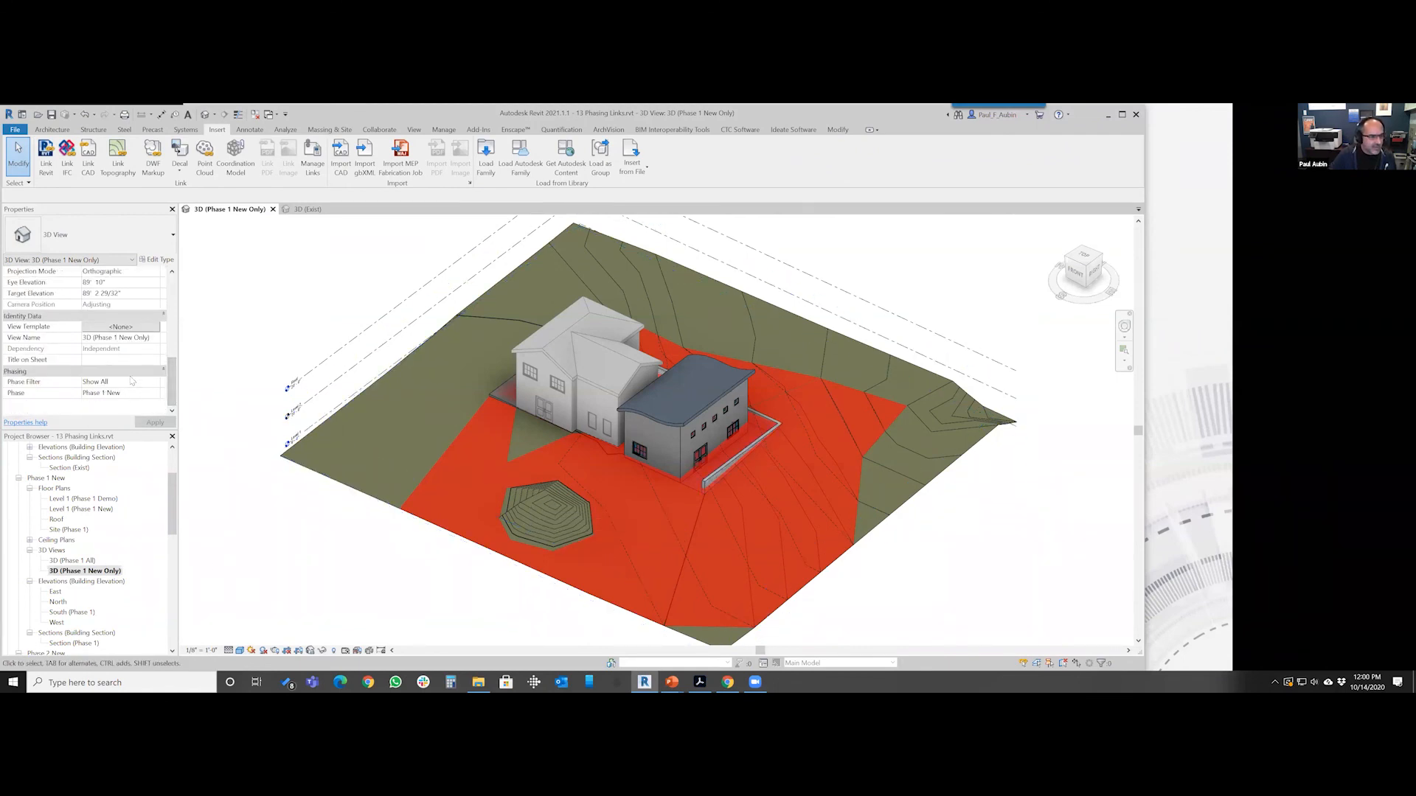
pyautogui.click(155, 382)
pyautogui.click(155, 382)
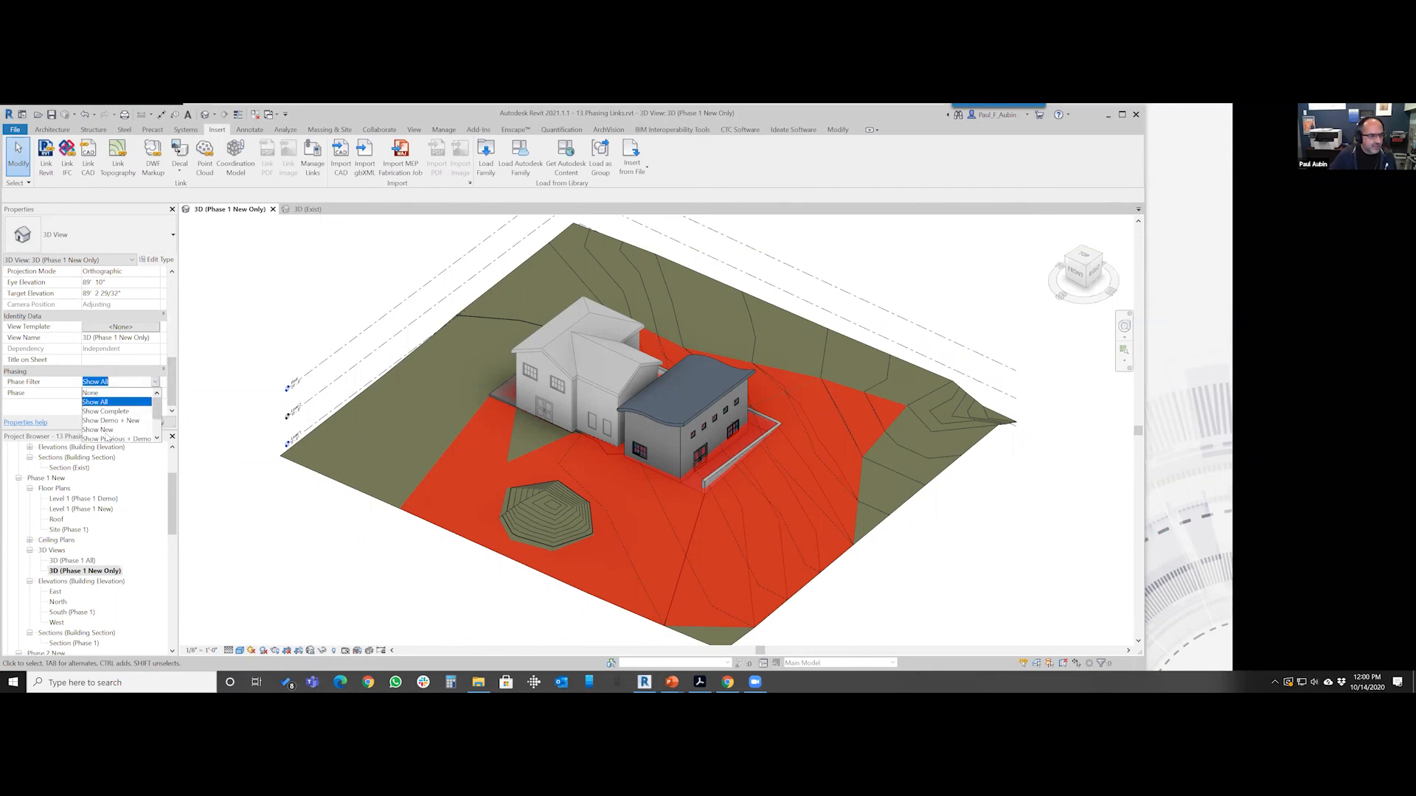
pyautogui.click(98, 429)
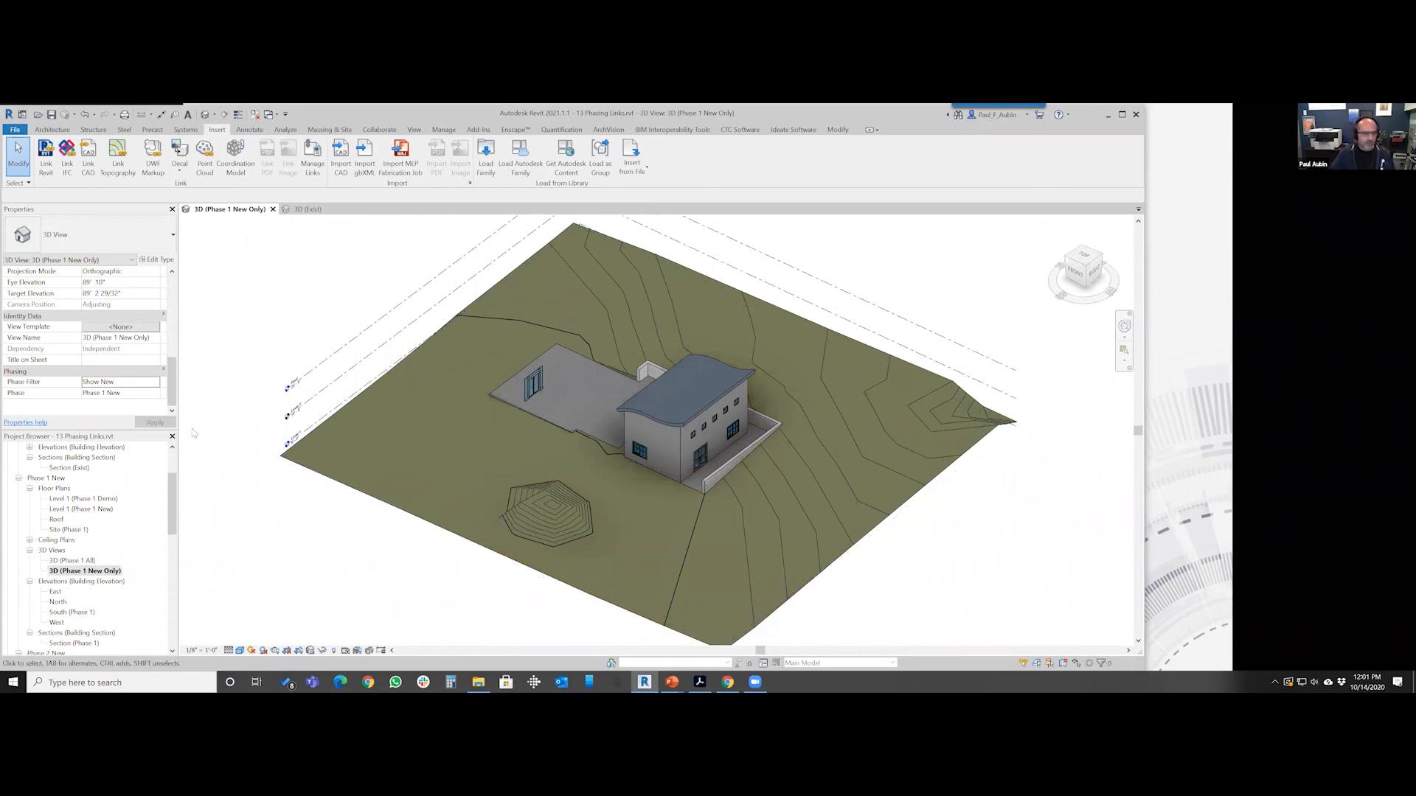
# Open the 3D (Phase 2 New) view and examine the linked site around the house and its additions
pyautogui.scroll(-1, 118, 600)
pyautogui.scroll(-2, 118, 600)
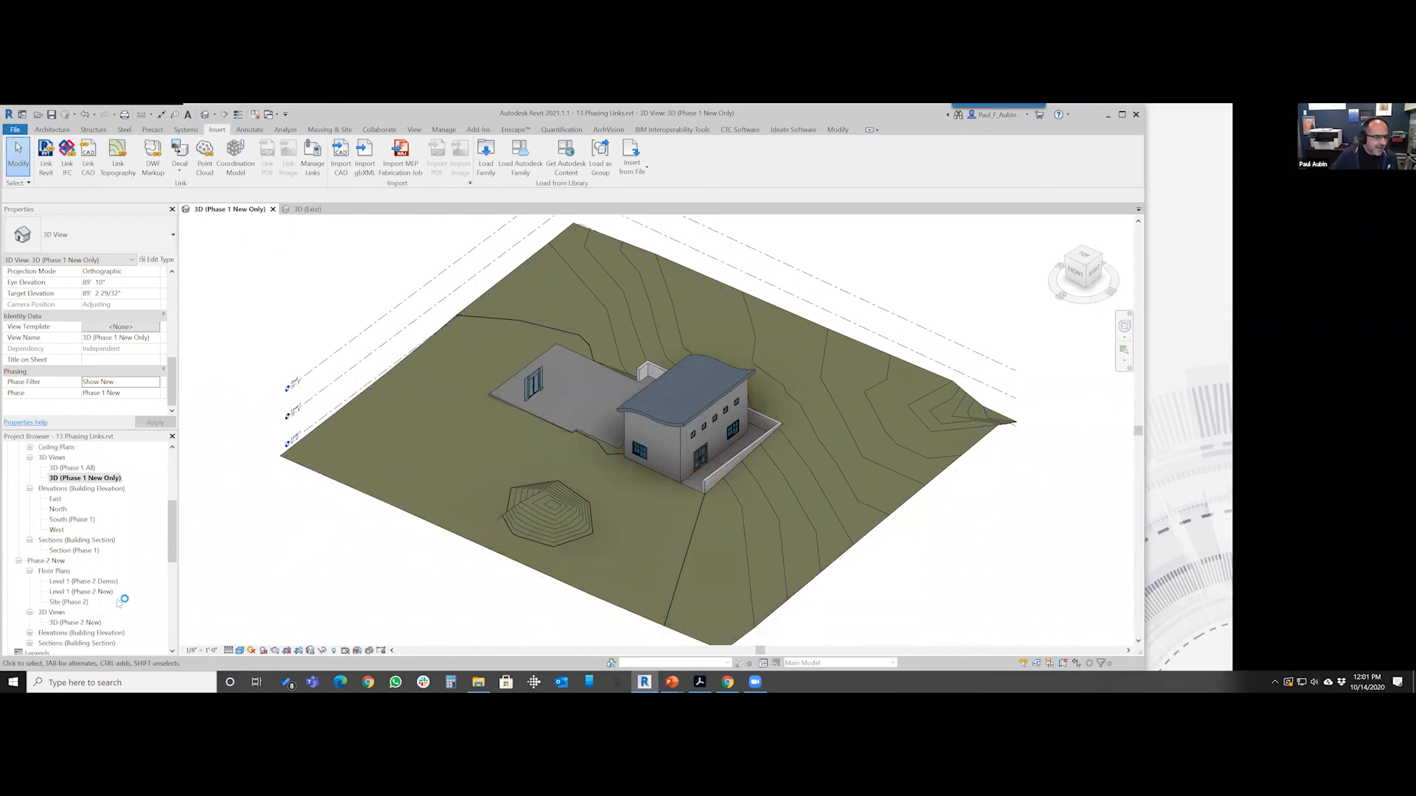
pyautogui.doubleClick(68, 623)
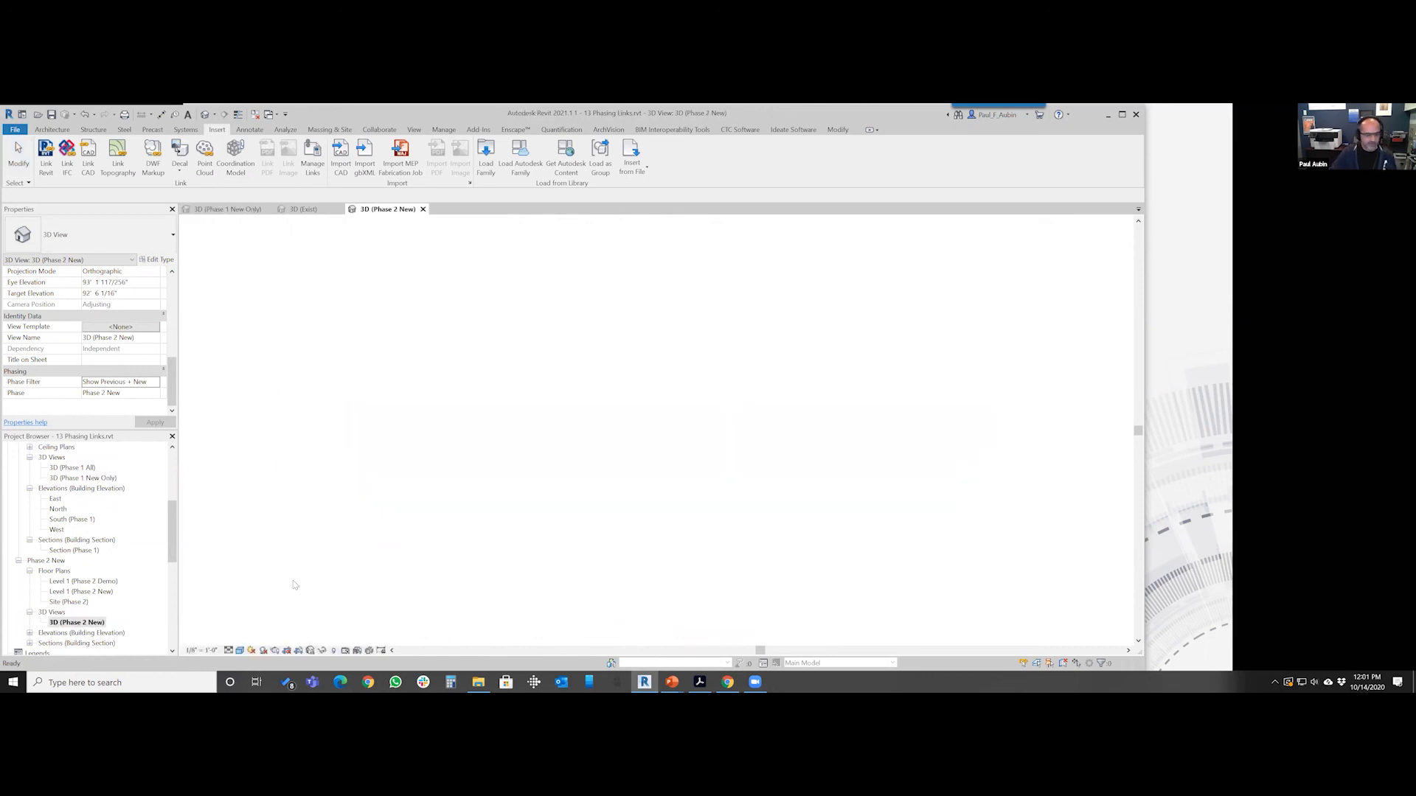
pyautogui.scroll(3, 612, 596)
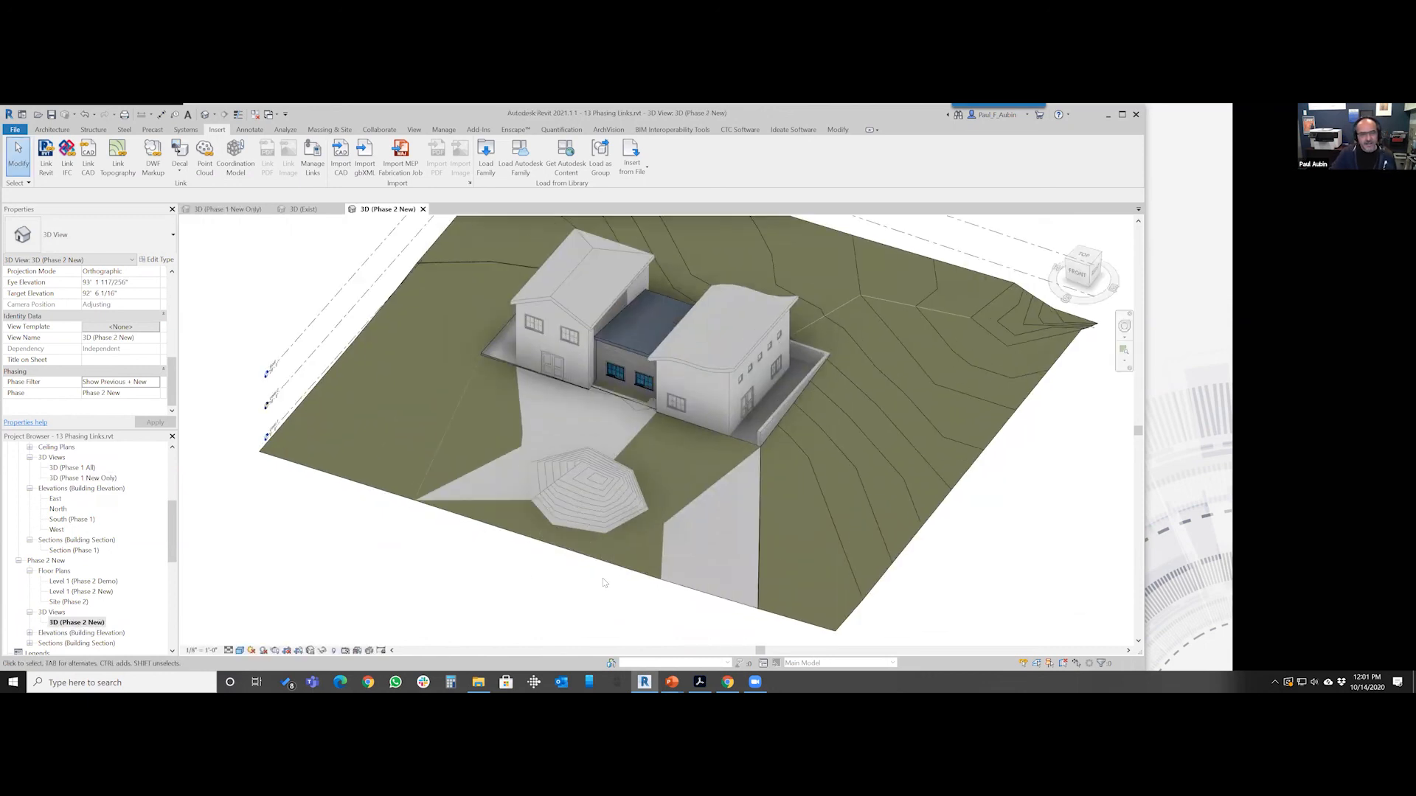
pyautogui.scroll(-2, 606, 496)
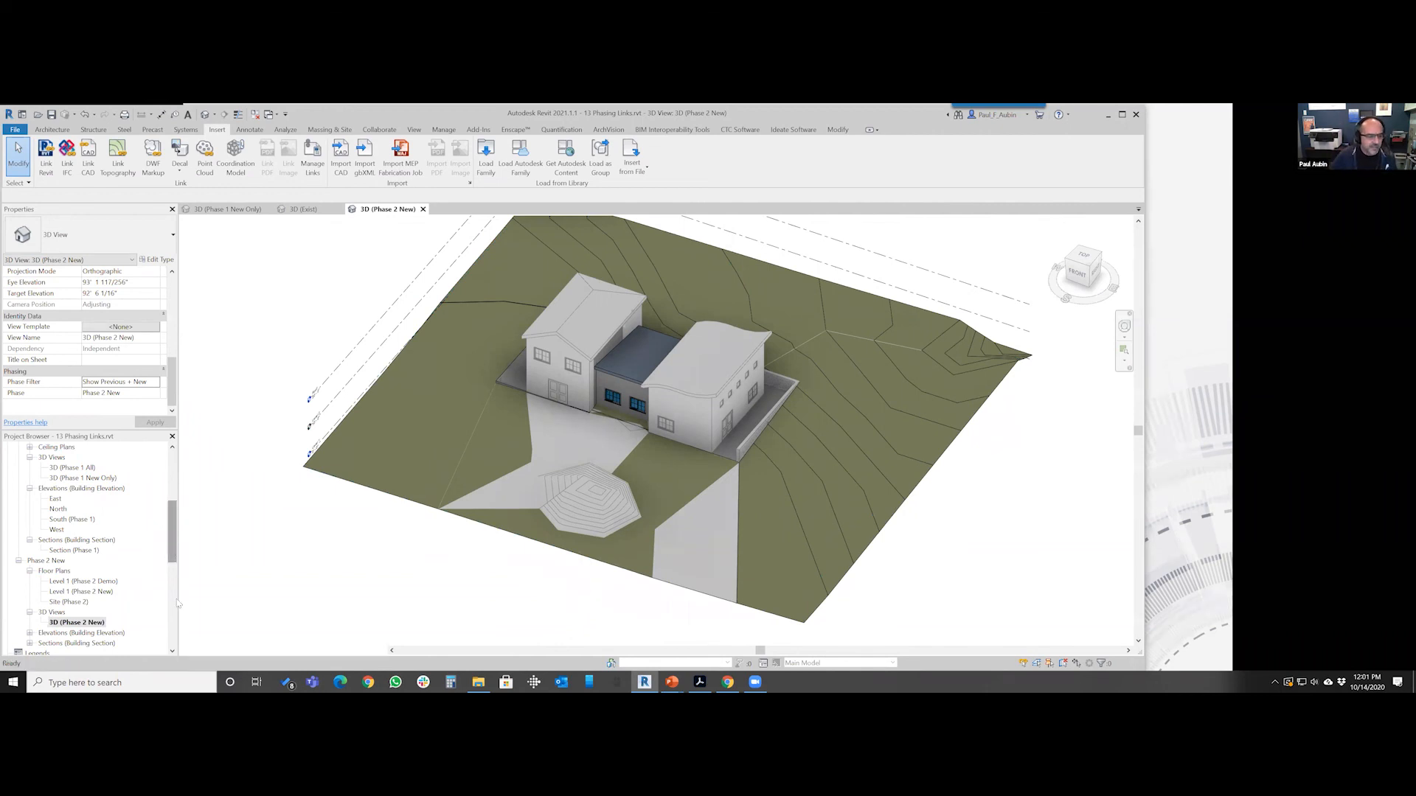
pyautogui.scroll(-10, 88, 605)
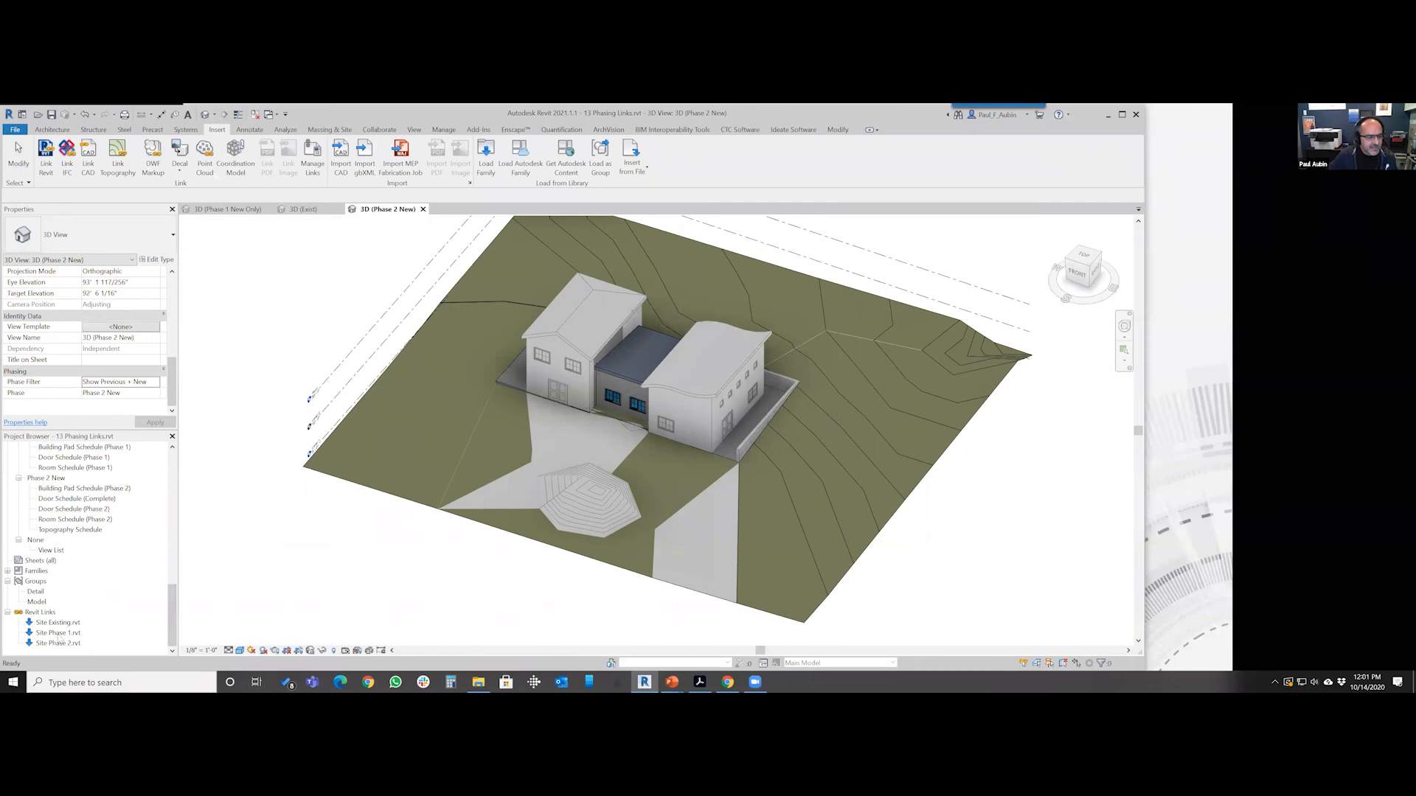
# Unload the Site Phase 1.rvt link from the project and open its file for editing
pyautogui.click(59, 633)
pyautogui.rightClick(62, 635)
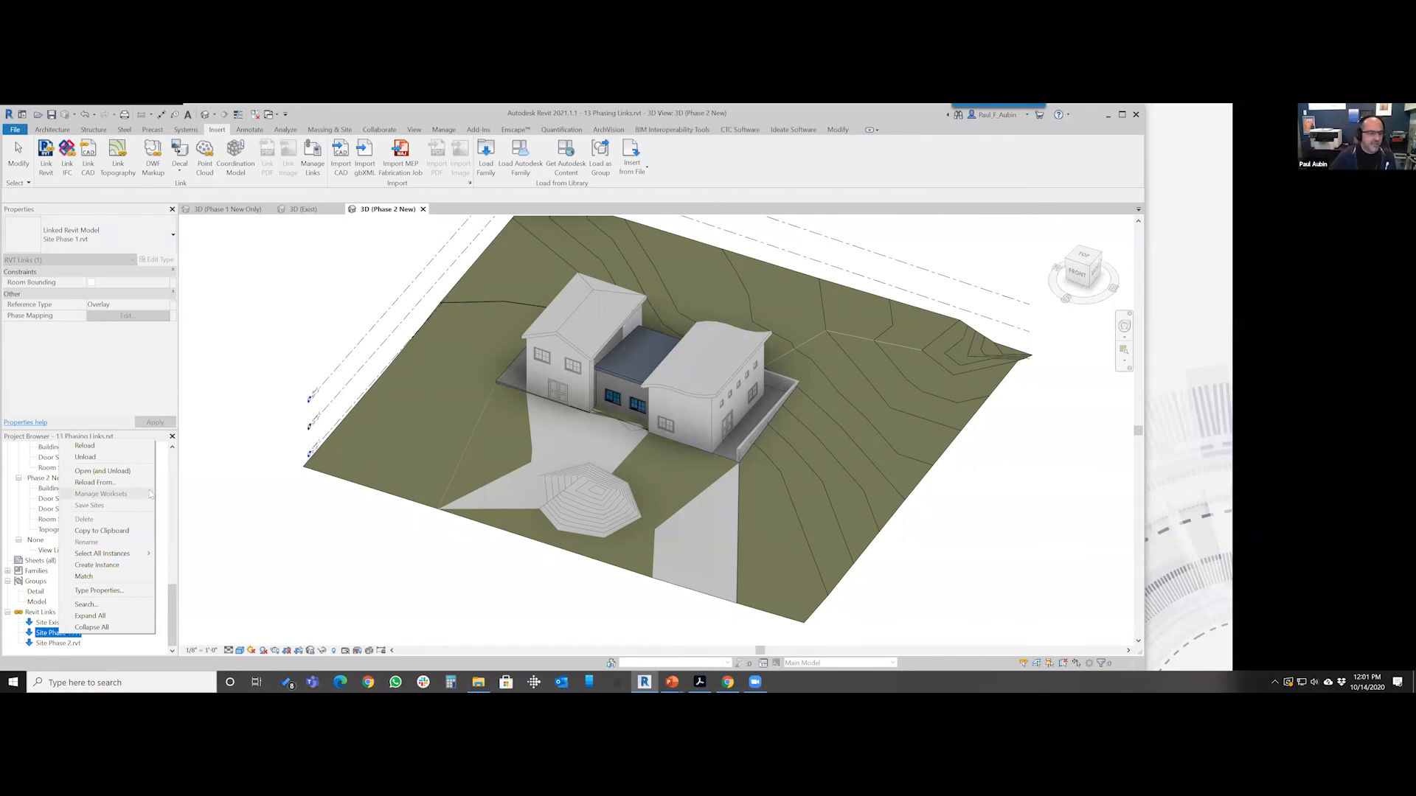
pyautogui.click(104, 471)
pyautogui.click(732, 412)
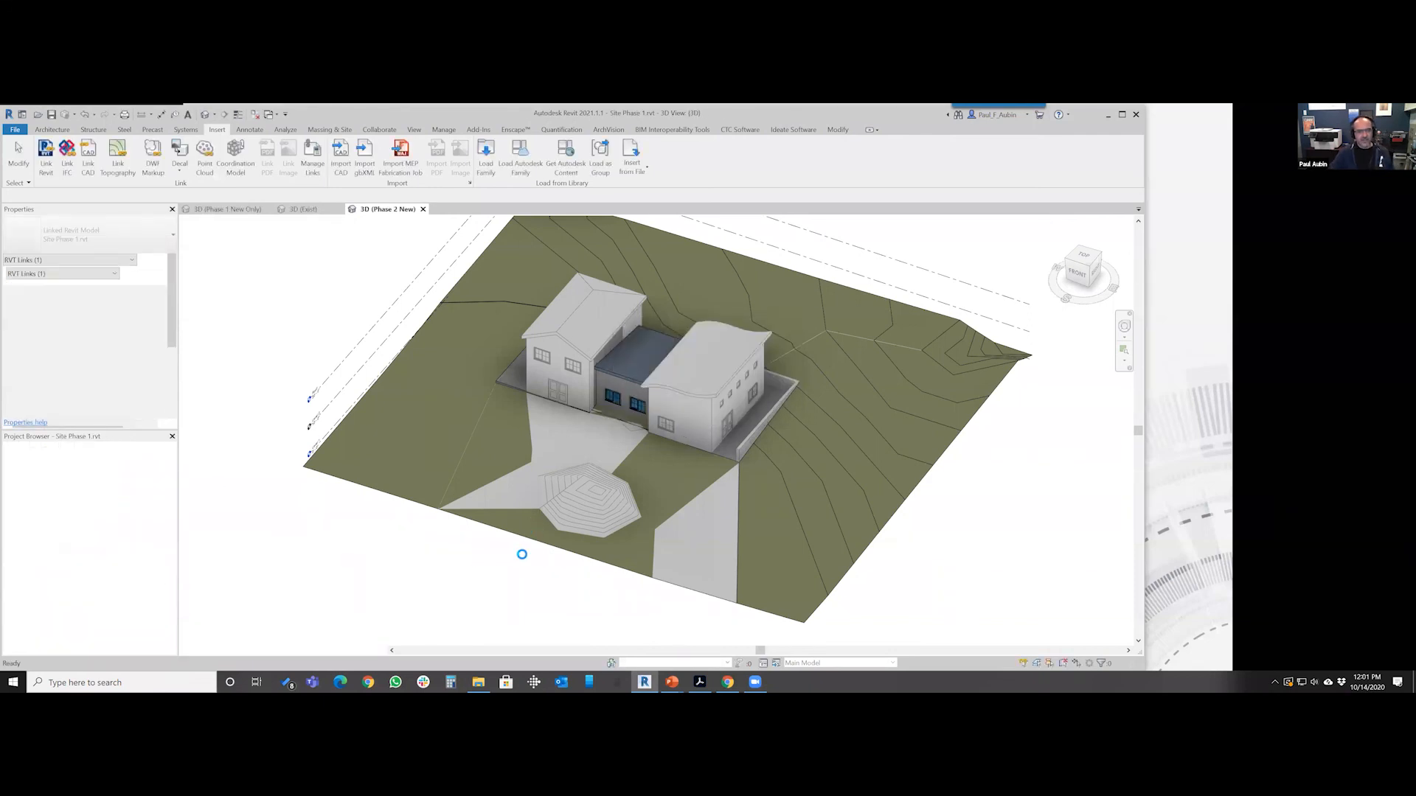
# Set the Phase Demolished of the Existing Grade topography to Phase 2 New and clear the selection
pyautogui.click(571, 509)
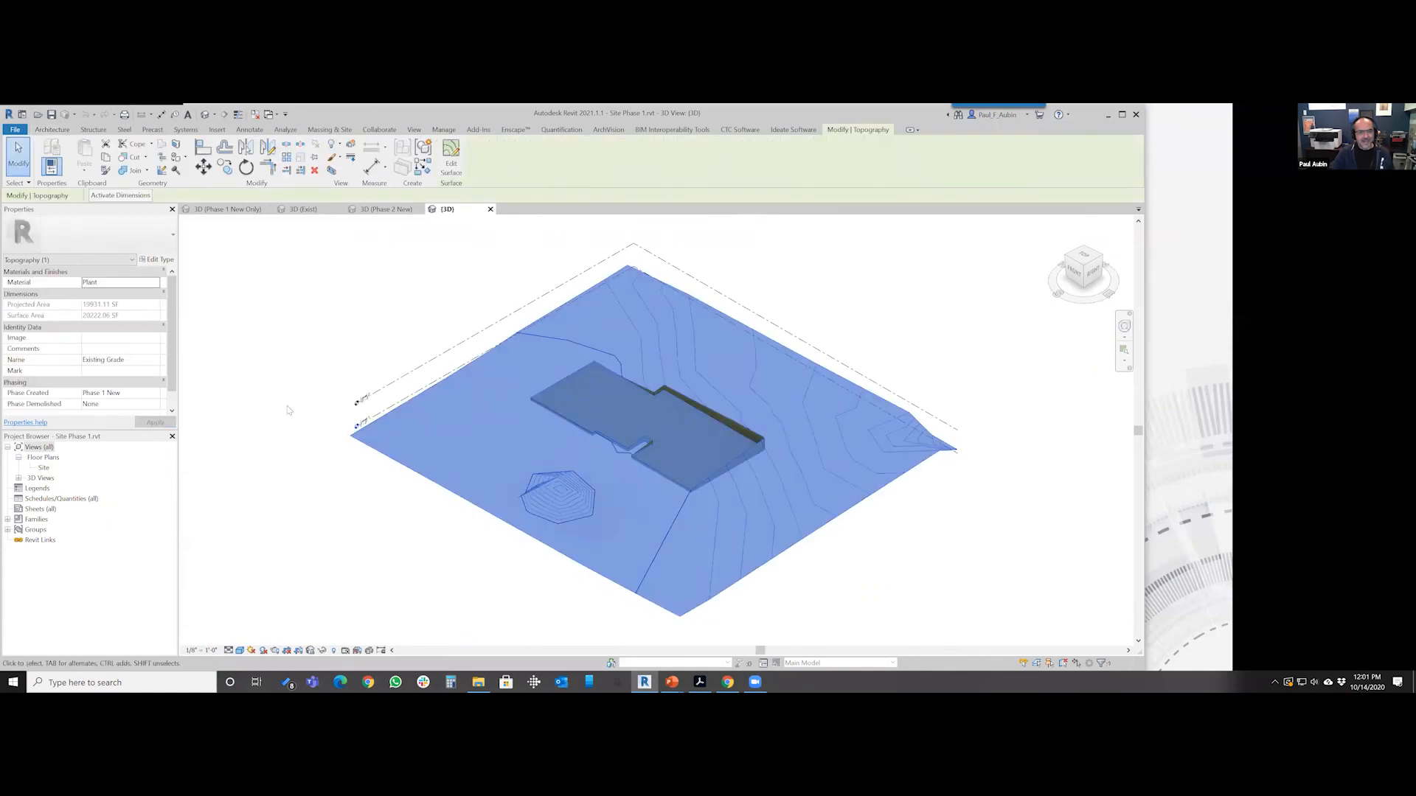
pyautogui.click(155, 404)
pyautogui.click(103, 433)
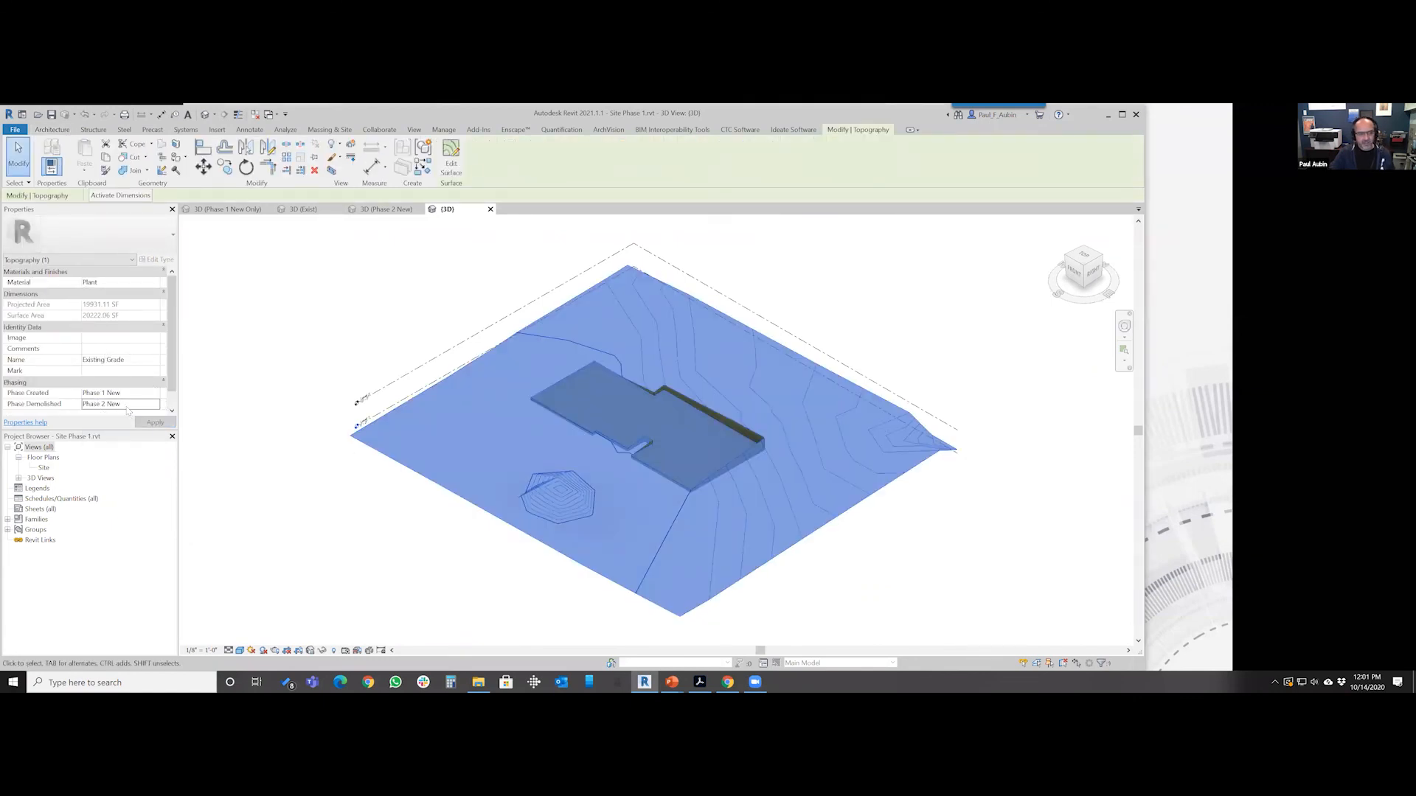
pyautogui.press('Escape')
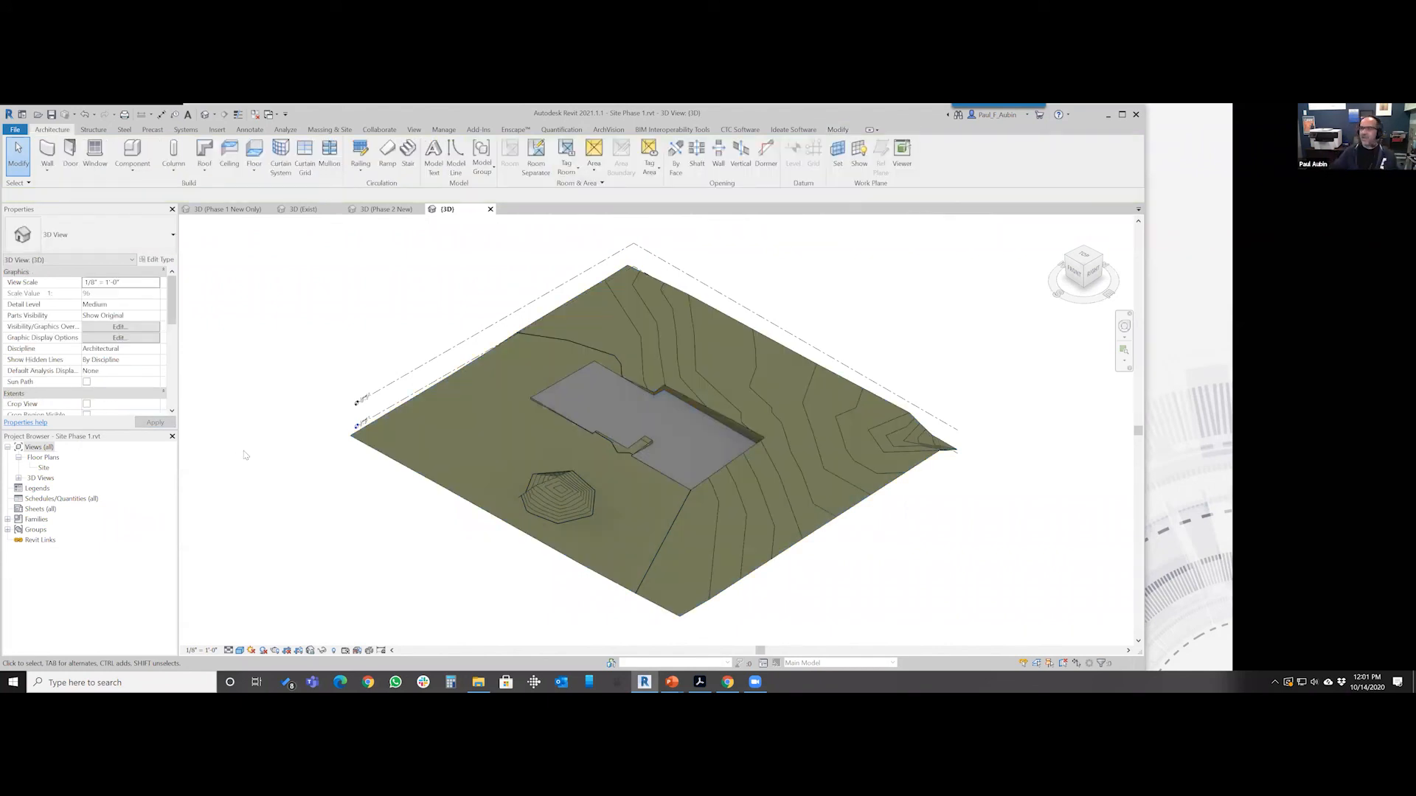
# Close Site Phase 1.rvt with its changes saved and reload its link in the 13 Phasing Links project
pyautogui.hotkey('ctrl', 'F4')
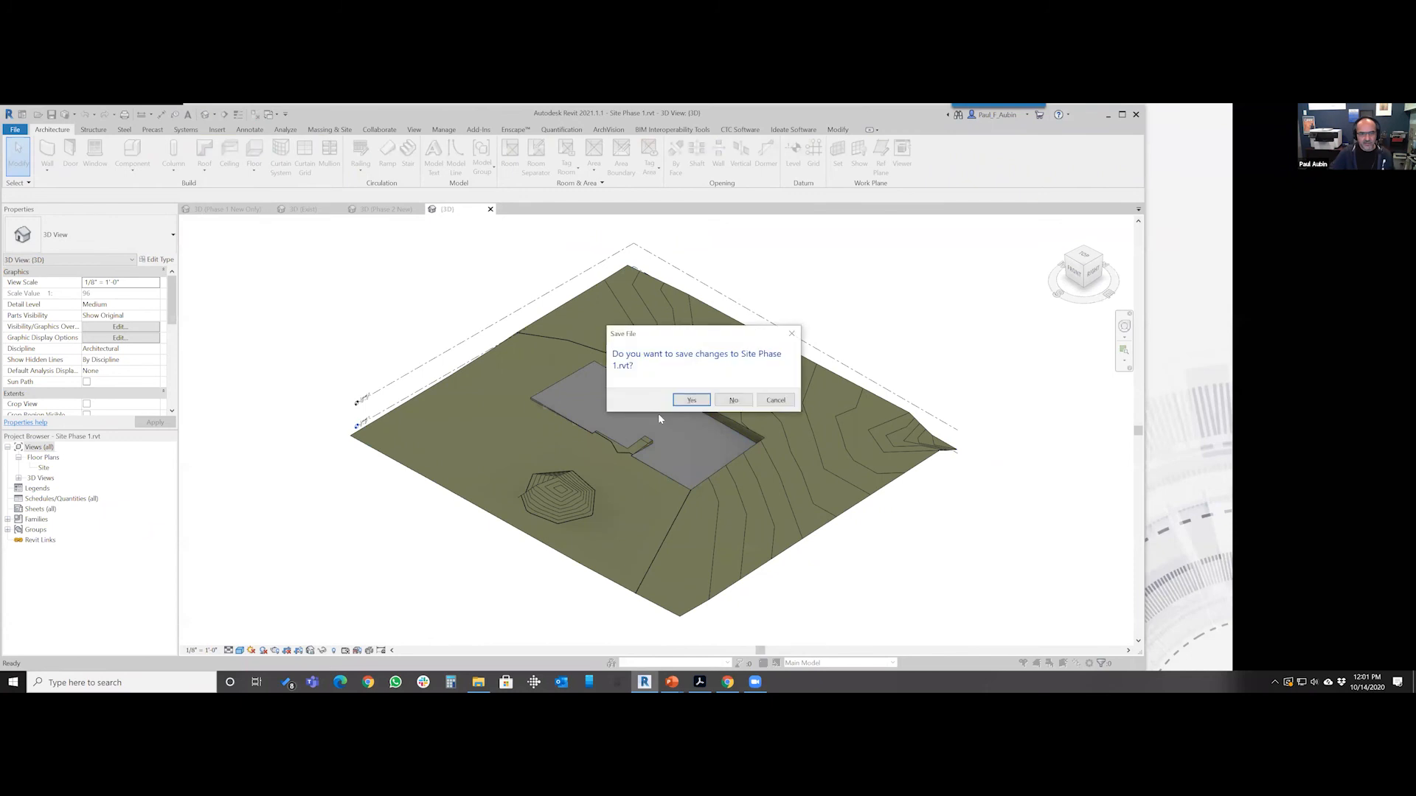
pyautogui.click(681, 402)
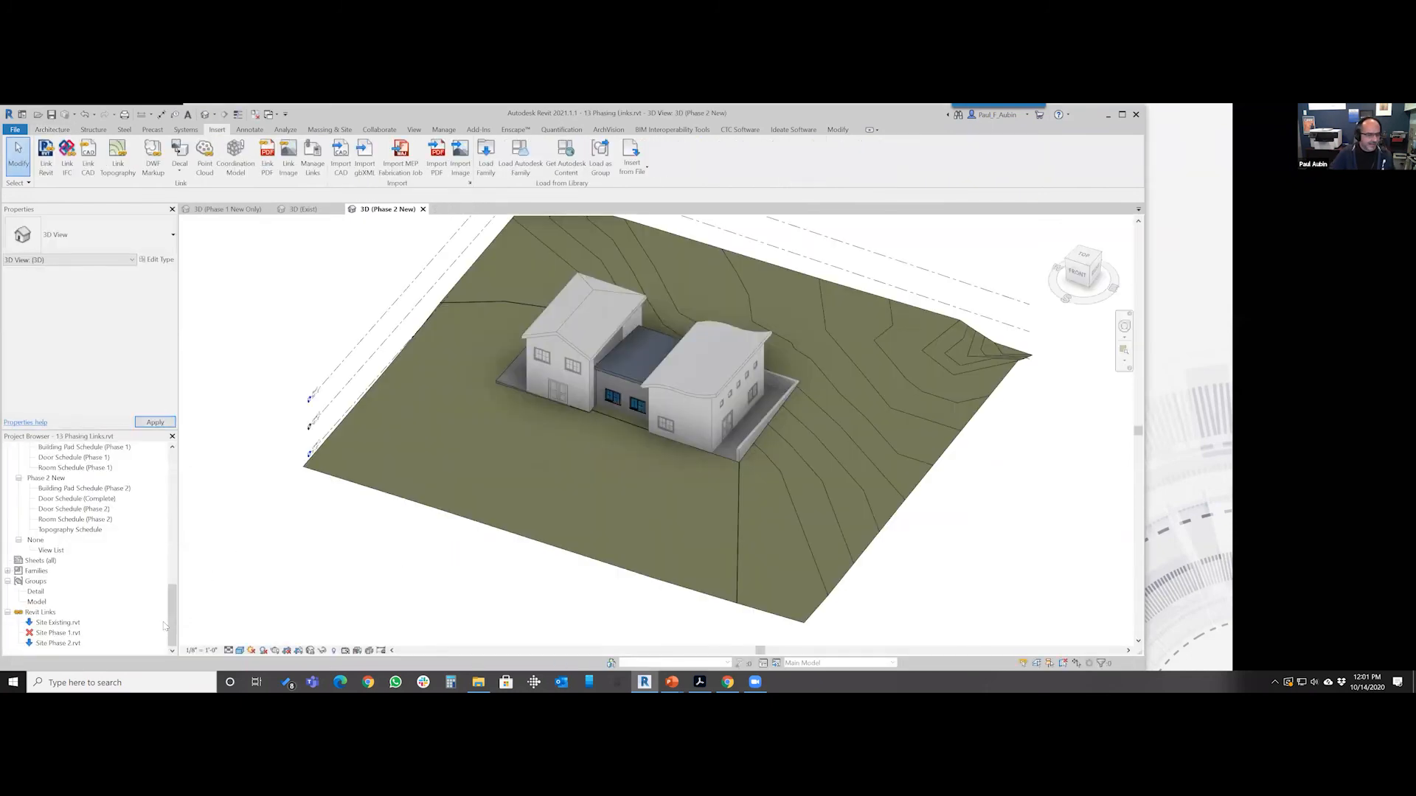
pyautogui.rightClick(58, 633)
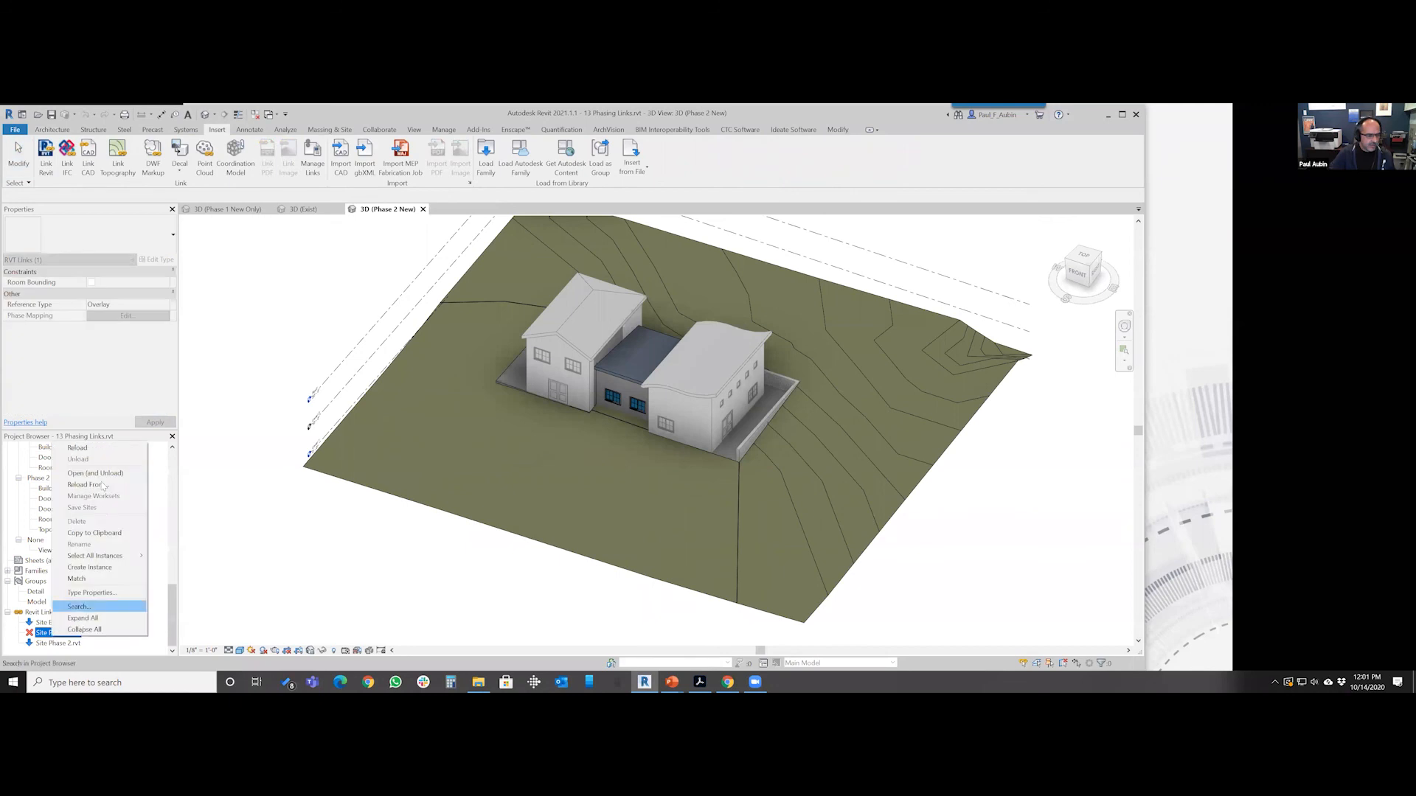
pyautogui.click(76, 448)
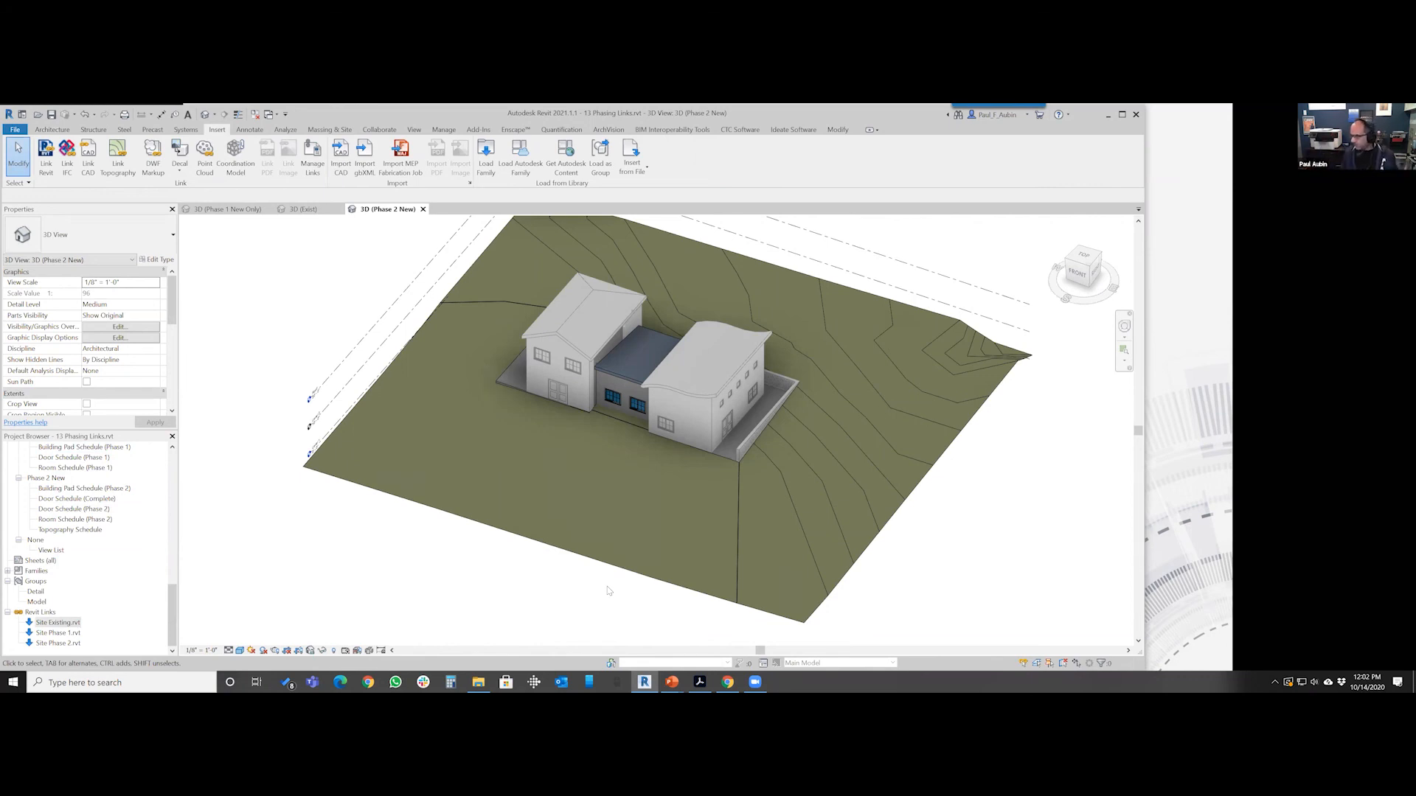
# Check the linked site in the 3D (Phase 1 New Only) and 3D (Exist) views
pyautogui.click(228, 209)
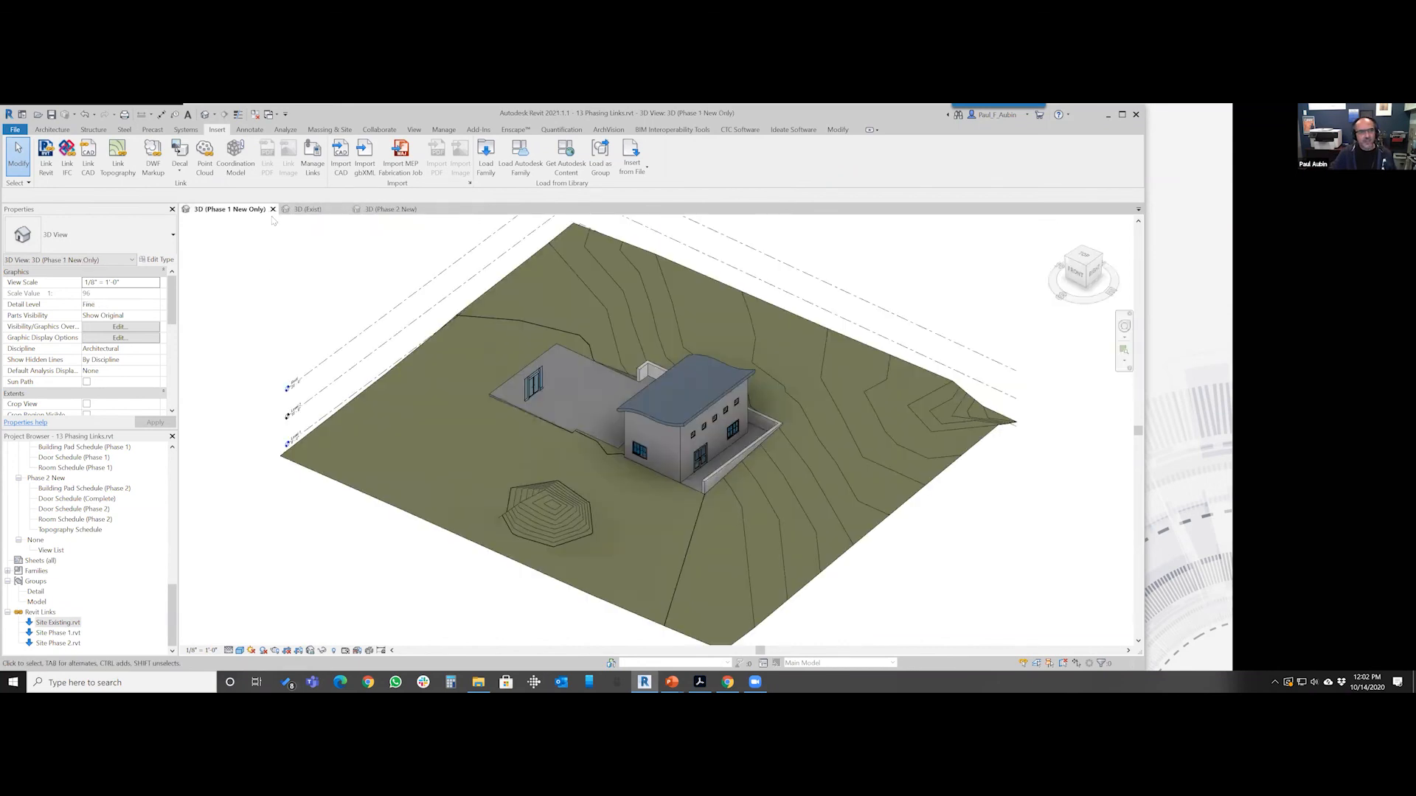
pyautogui.click(308, 209)
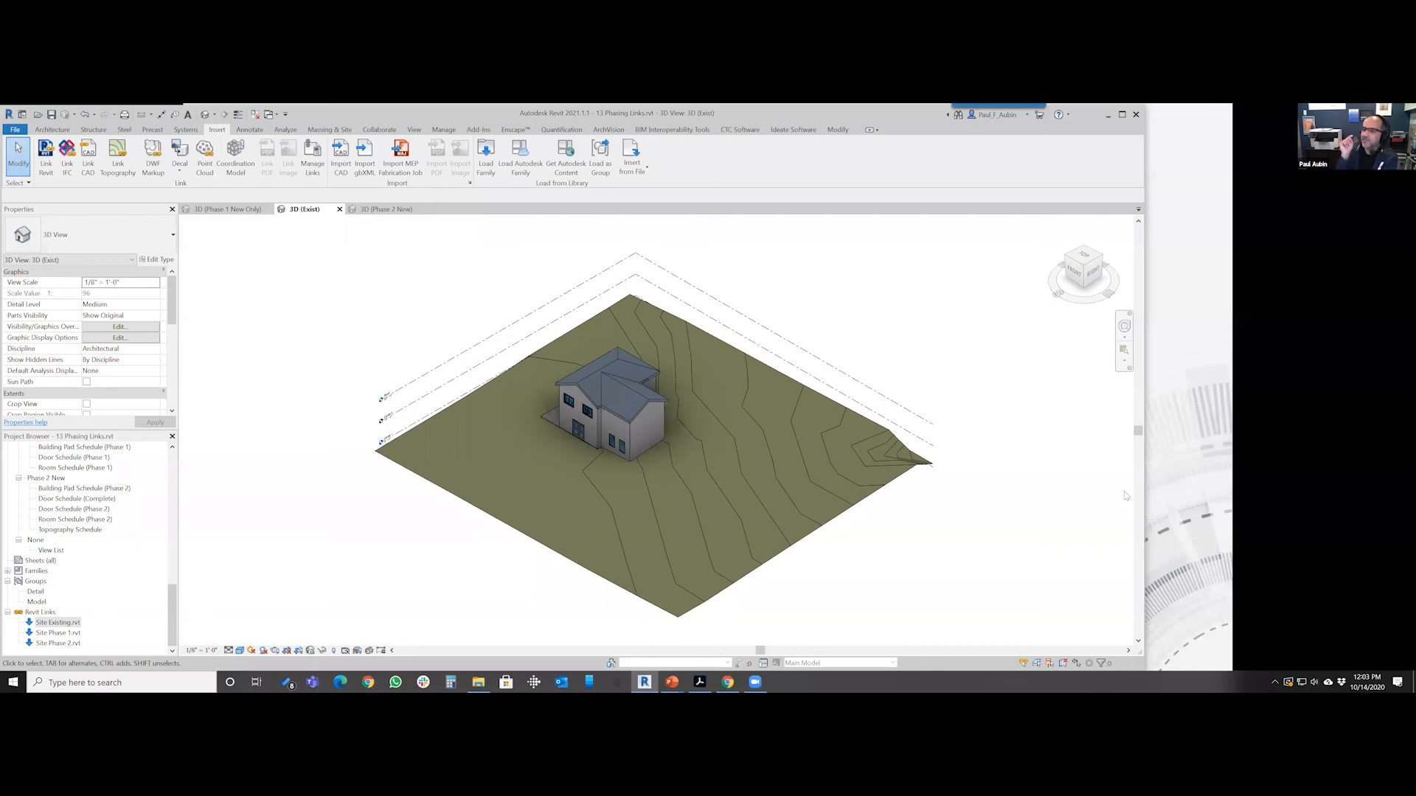
# Switch to the phasing handout in Adobe Acrobat, examine the Future Work phase filter section on page 21, and minimize the handout window
pyautogui.click(699, 681)
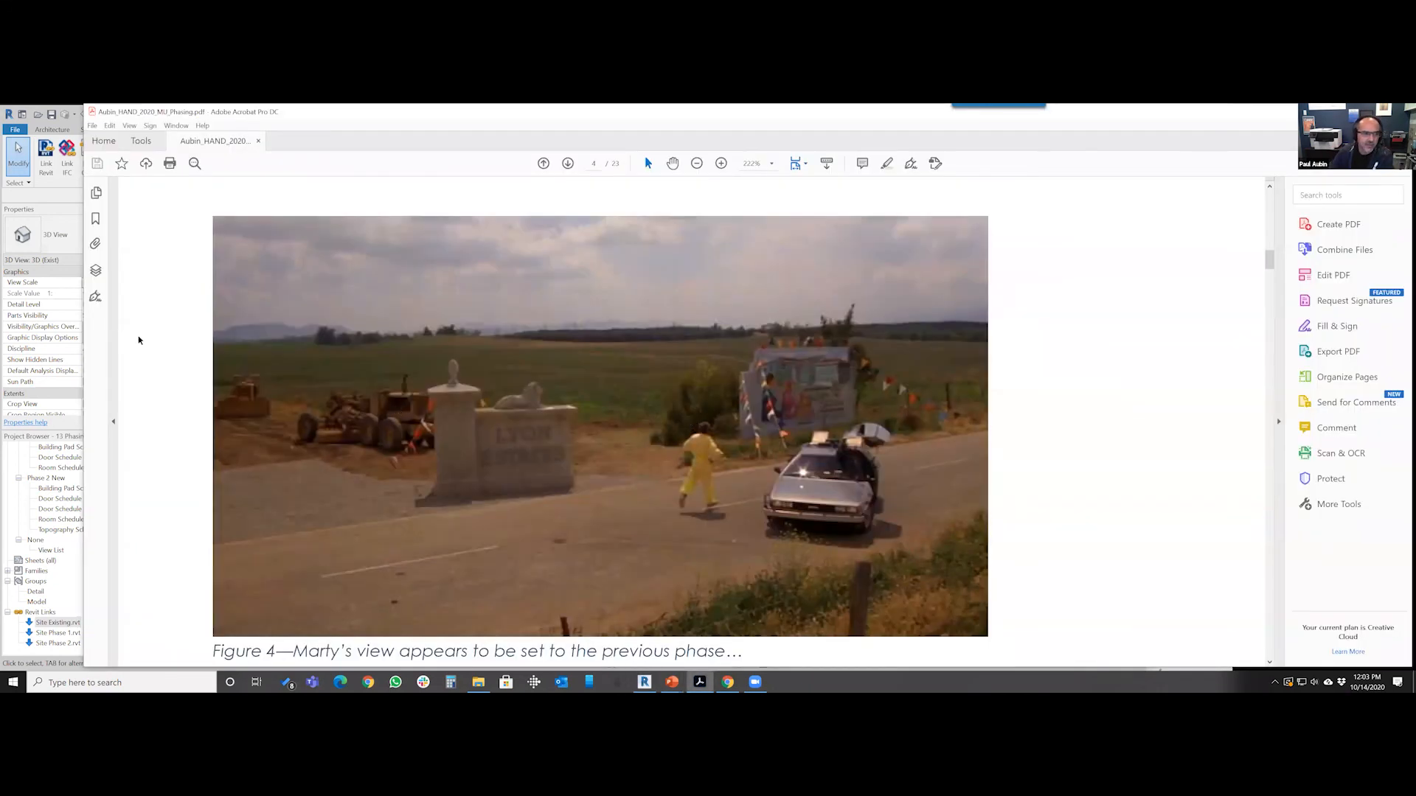
pyautogui.click(96, 192)
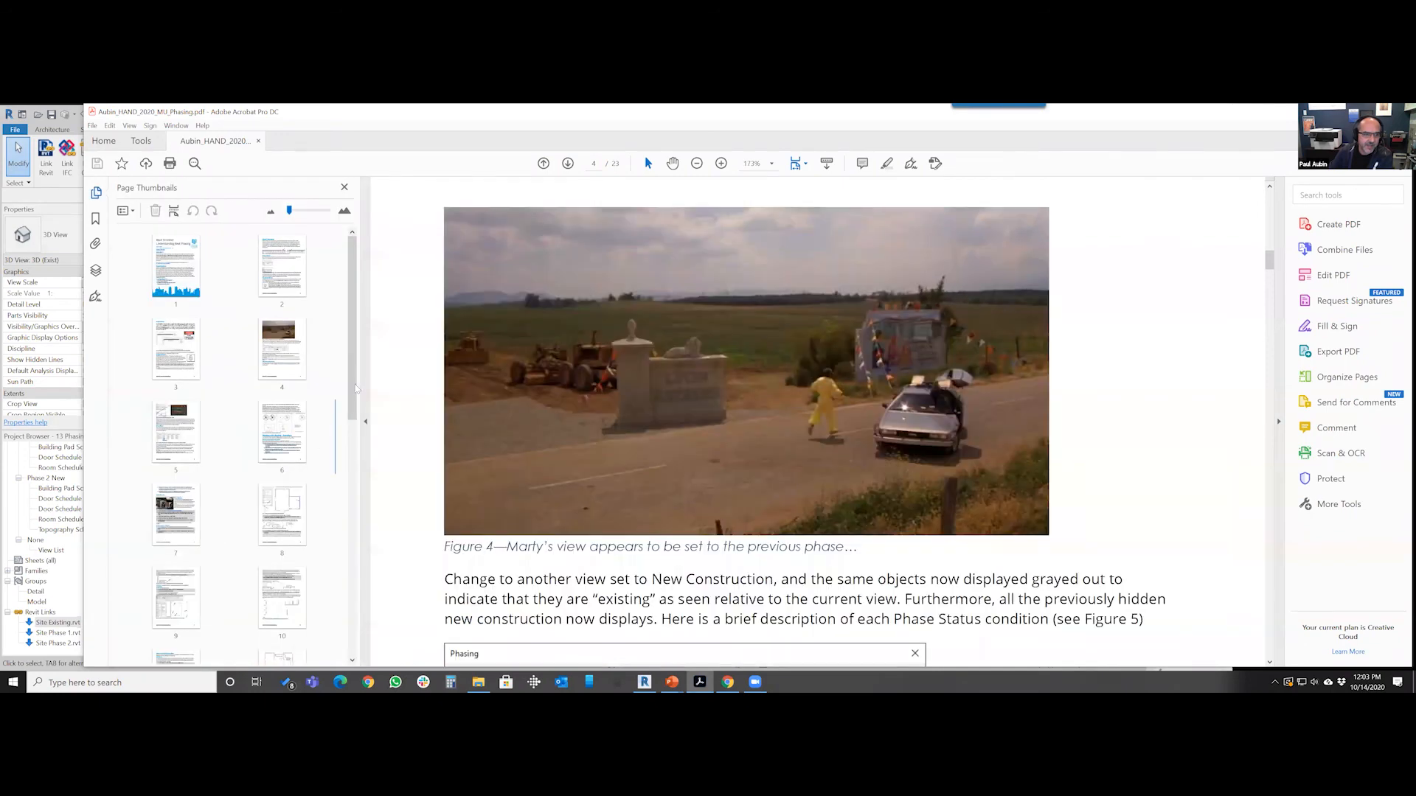
pyautogui.scroll(-8, 188, 543)
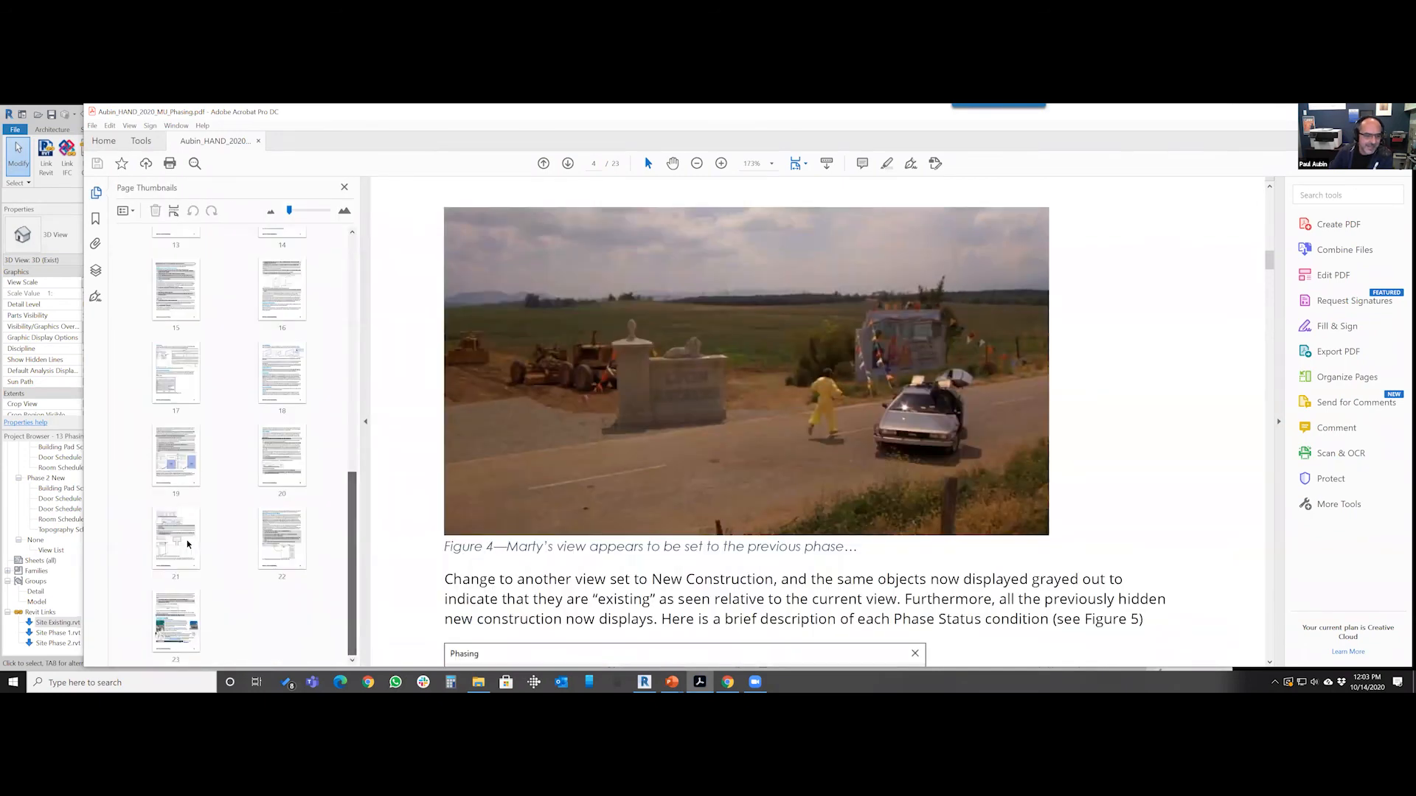
pyautogui.click(187, 543)
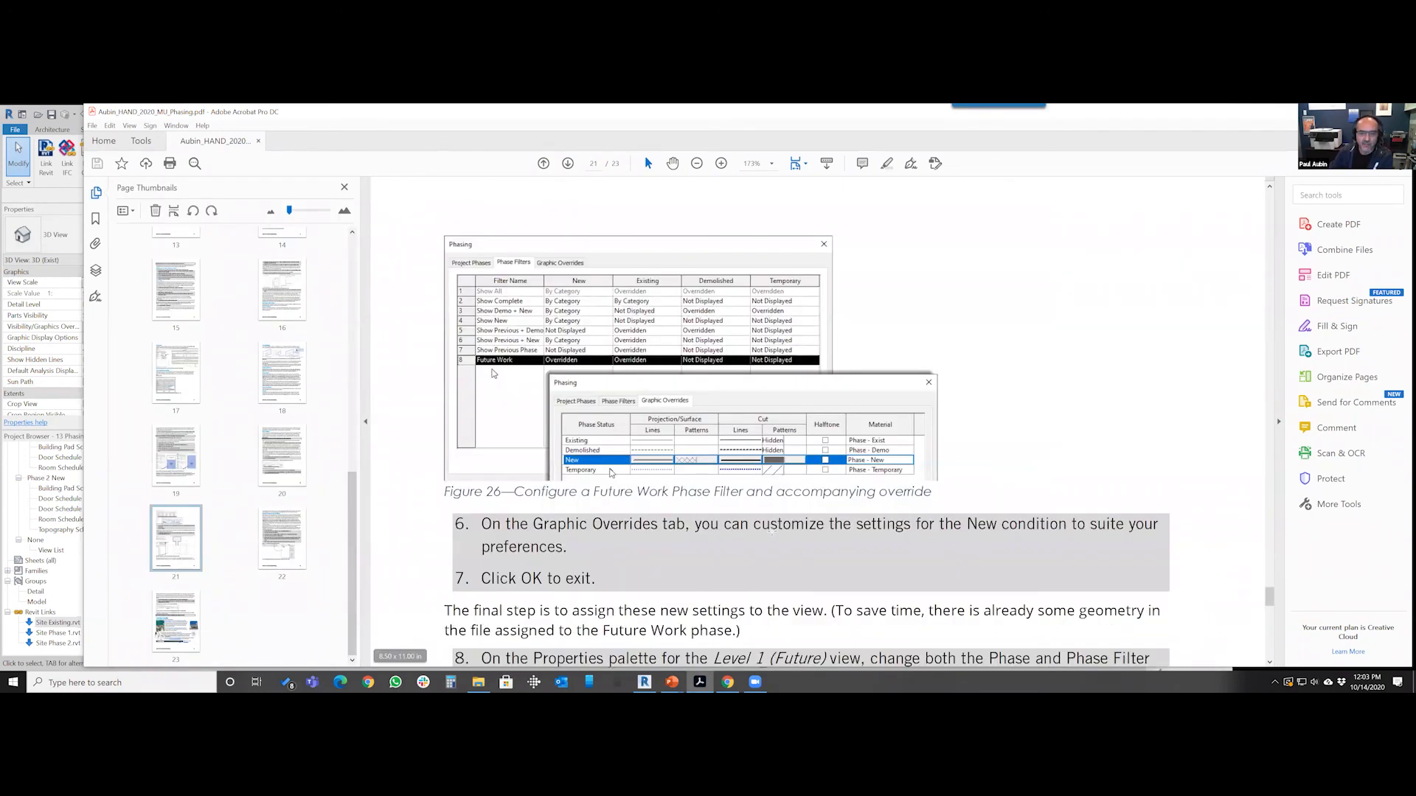
pyautogui.scroll(-5, 772, 531)
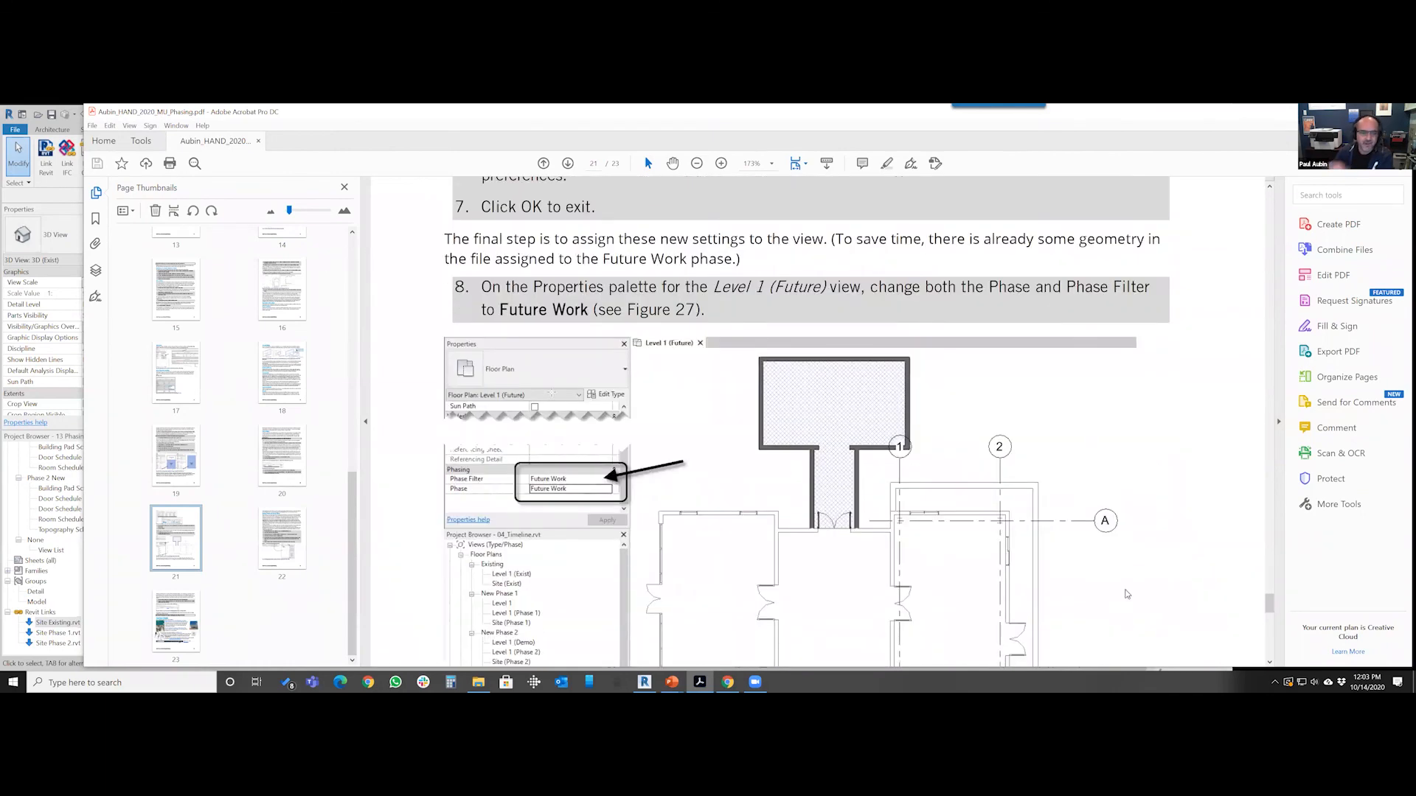
pyautogui.rightClick(1081, 112)
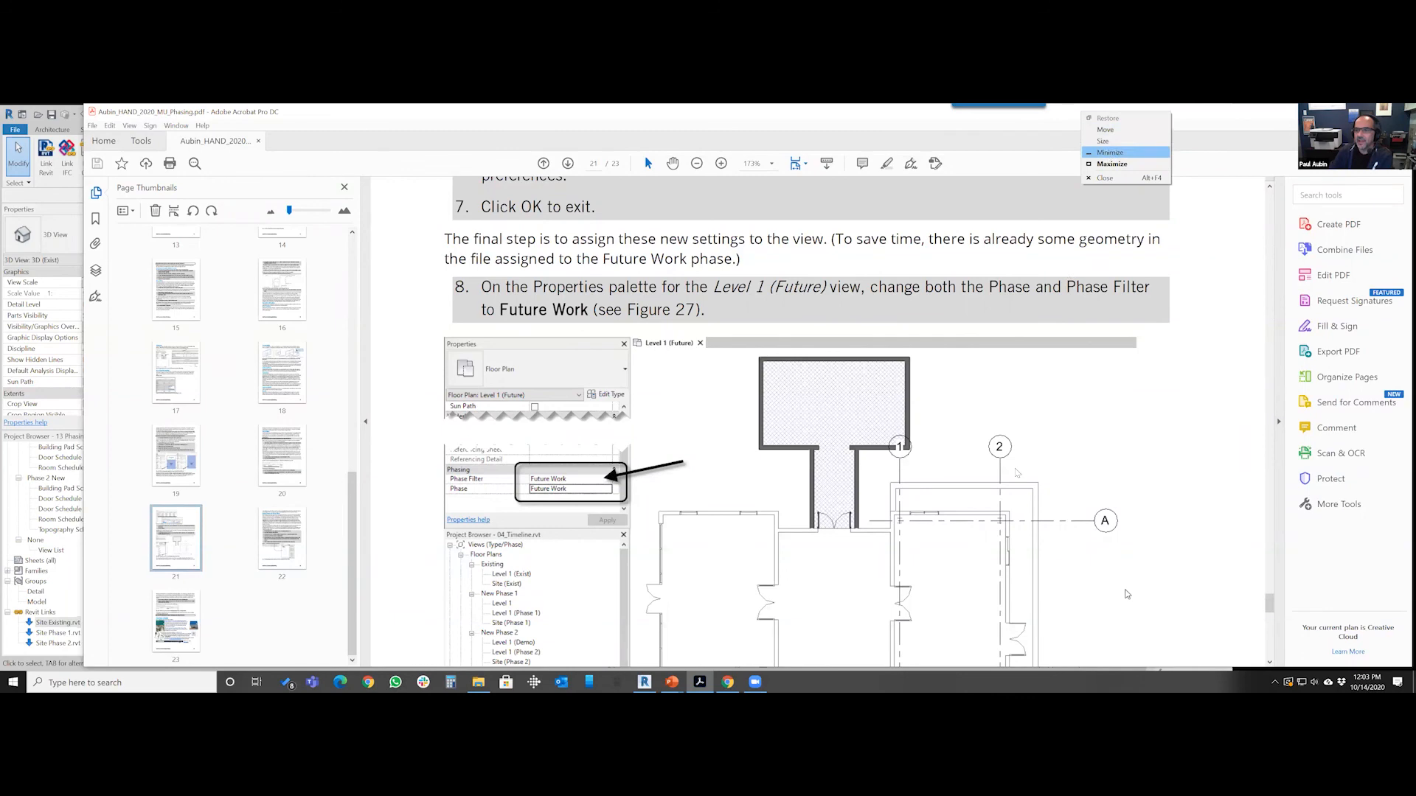
pyautogui.press('Return')
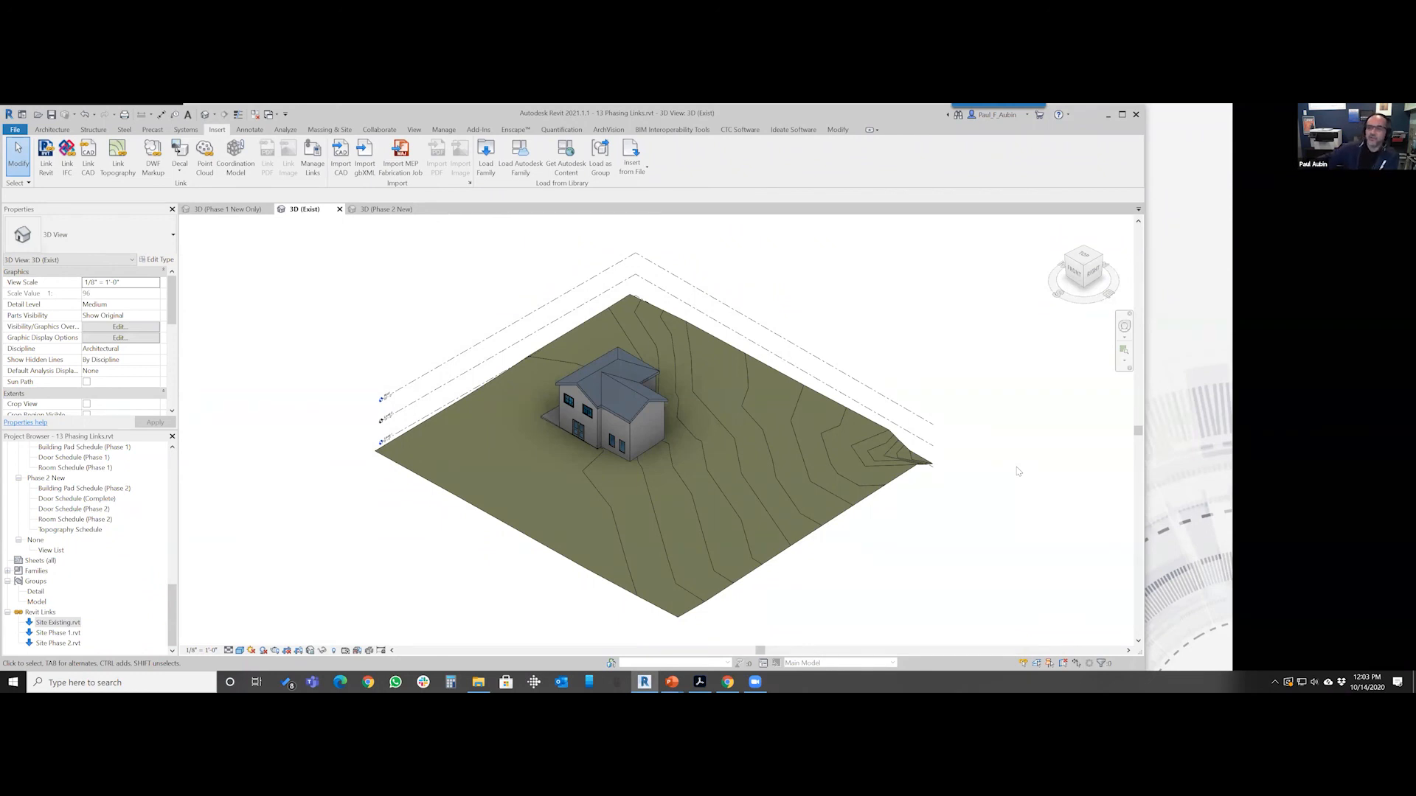
pyautogui.press('z')
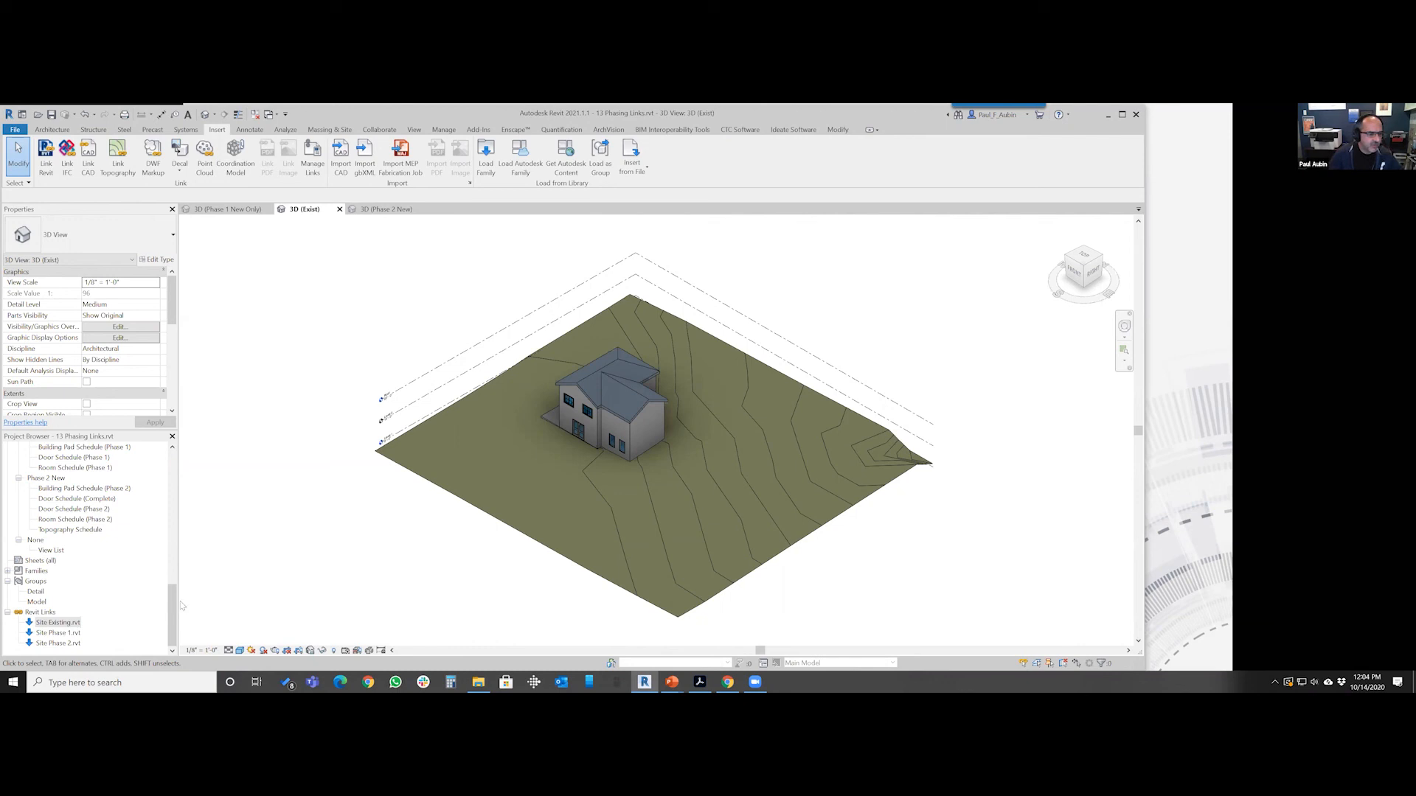
# Open the Level 1 (Phase 1 New) floor plan and examine the phase property of the Future Demo room
pyautogui.moveTo(172, 607); pyautogui.dragTo(172, 474)
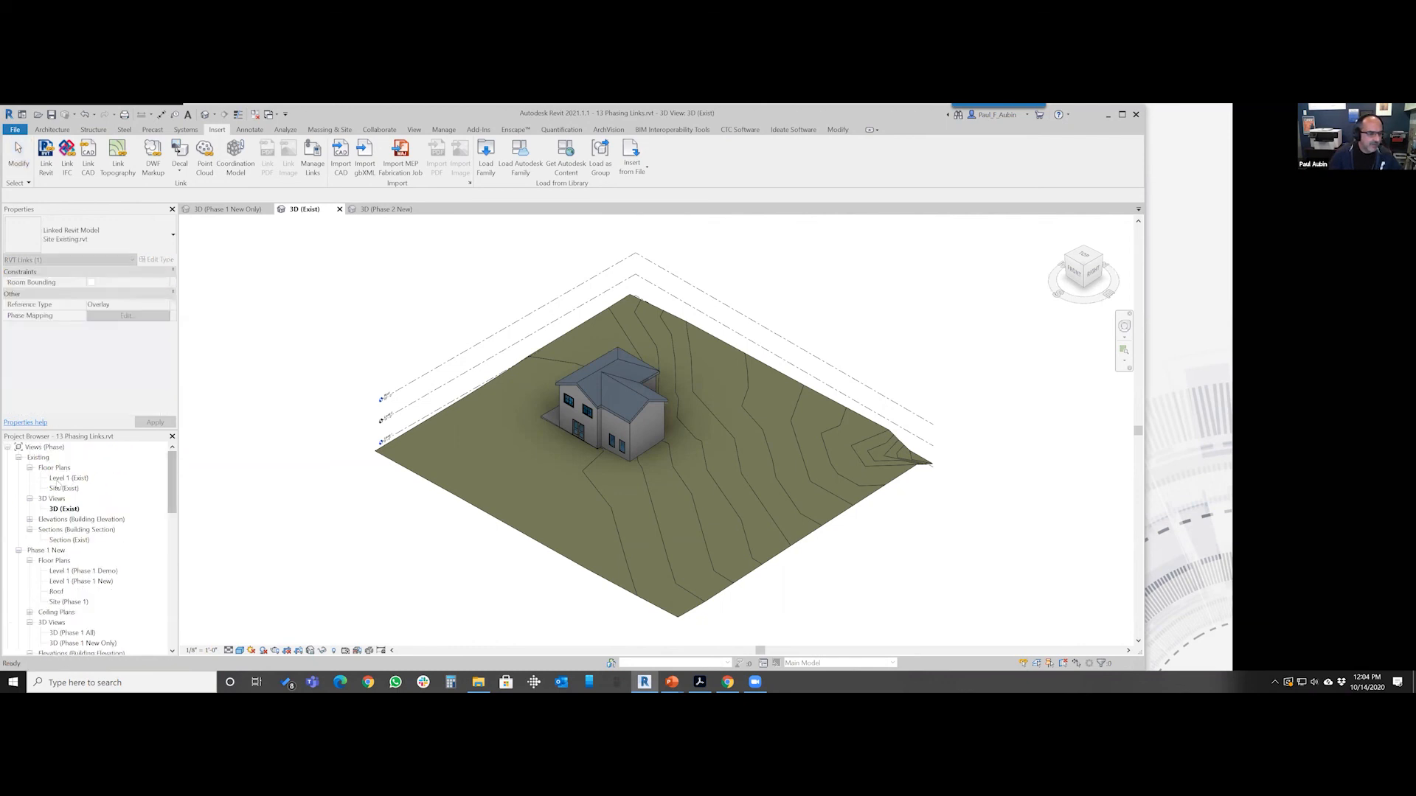
pyautogui.doubleClick(65, 582)
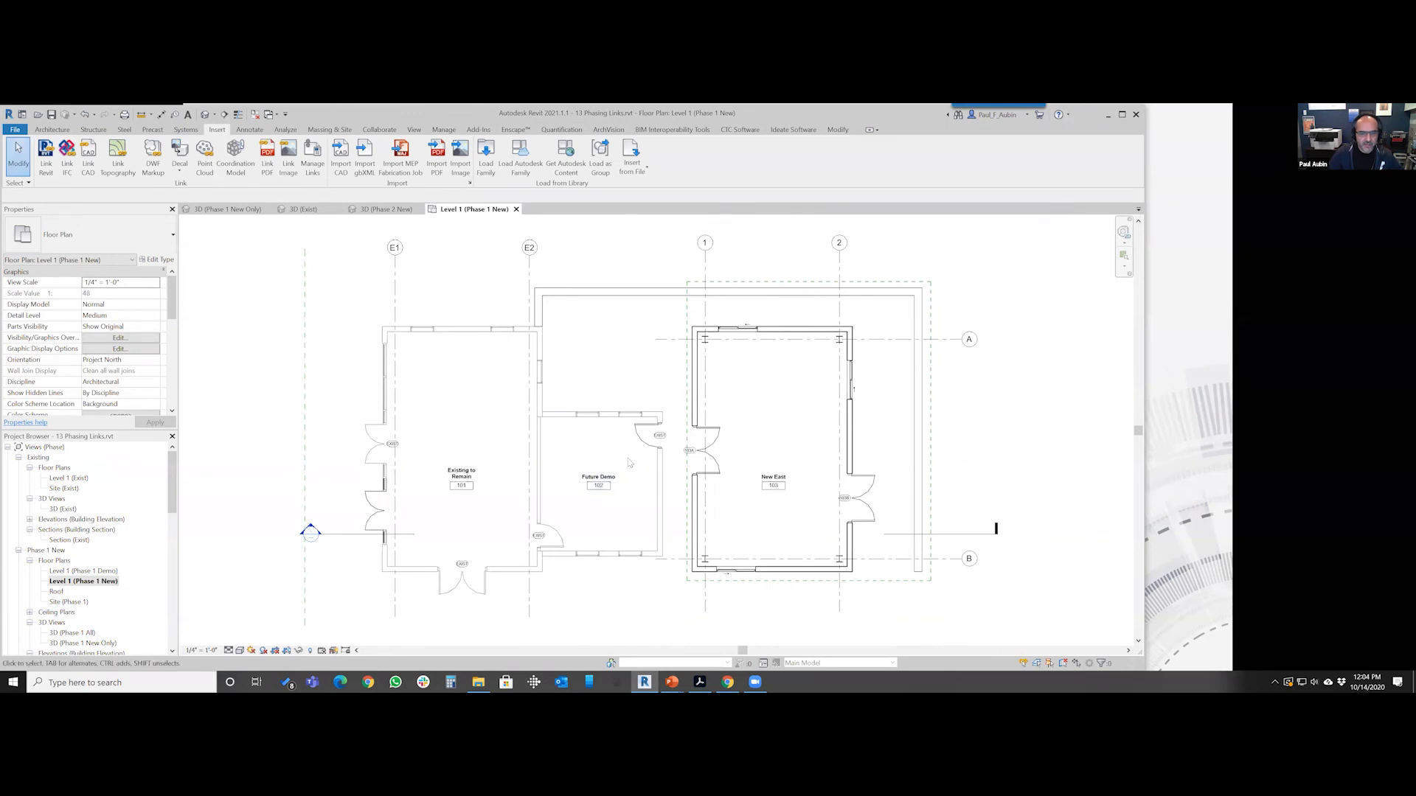
pyautogui.click(629, 463)
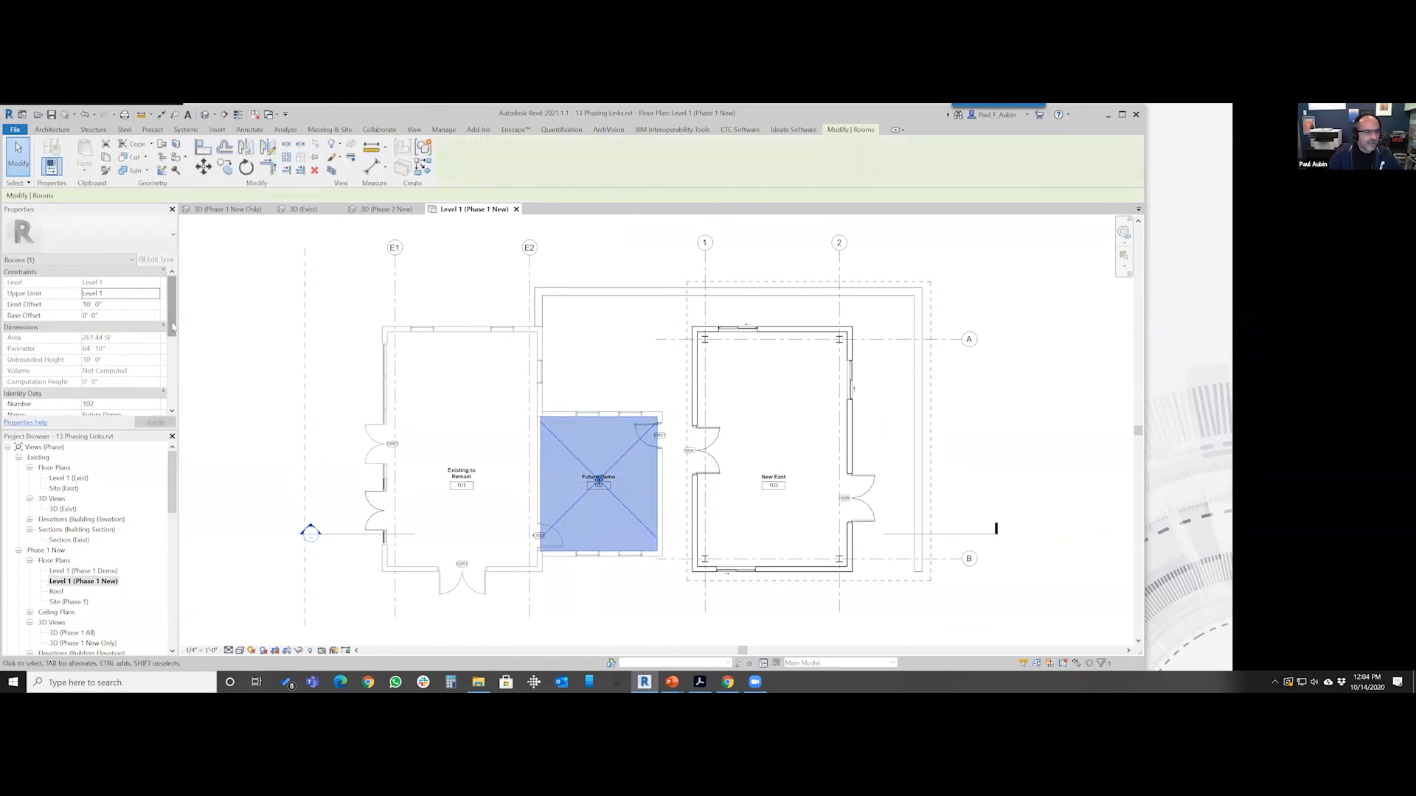
pyautogui.moveTo(173, 327); pyautogui.dragTo(173, 397)
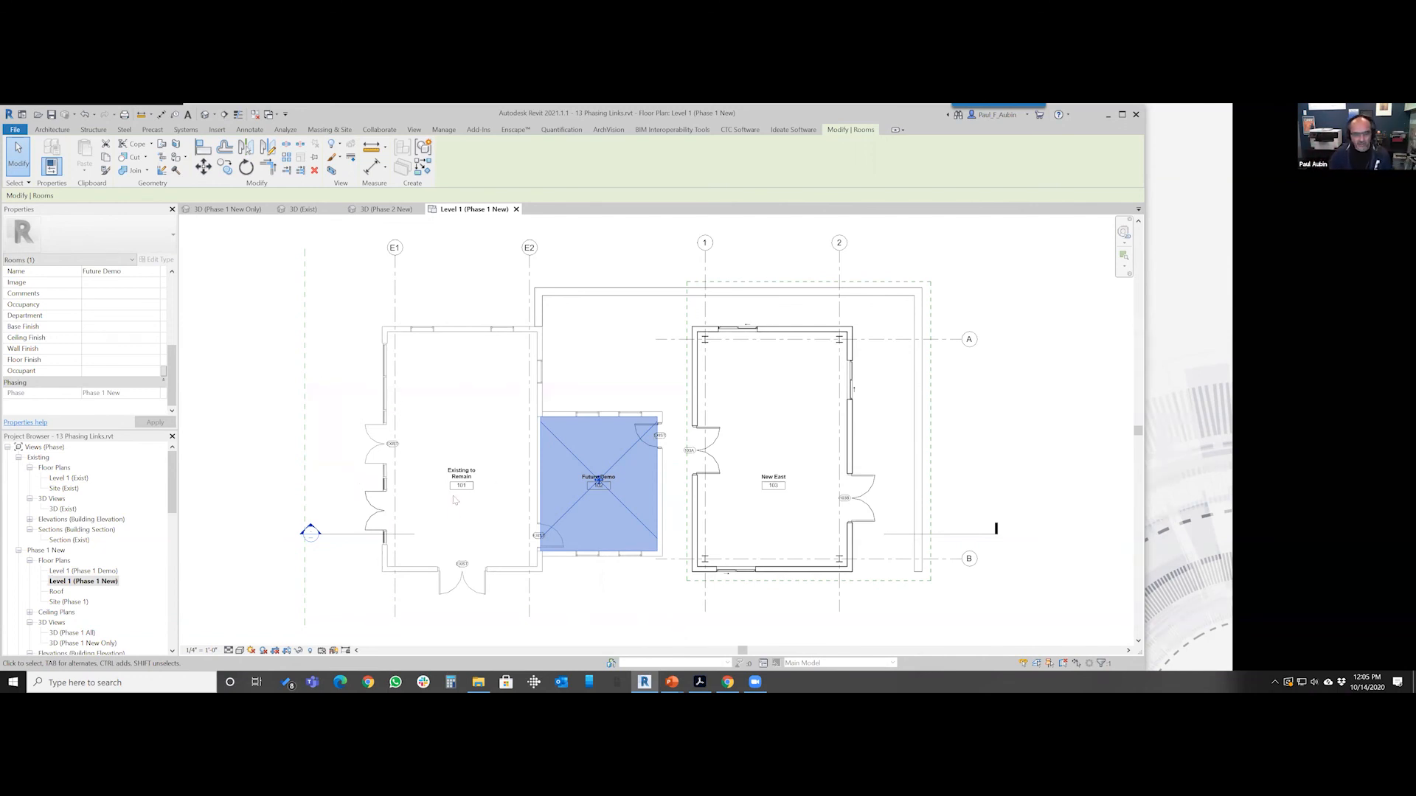
pyautogui.click(609, 591)
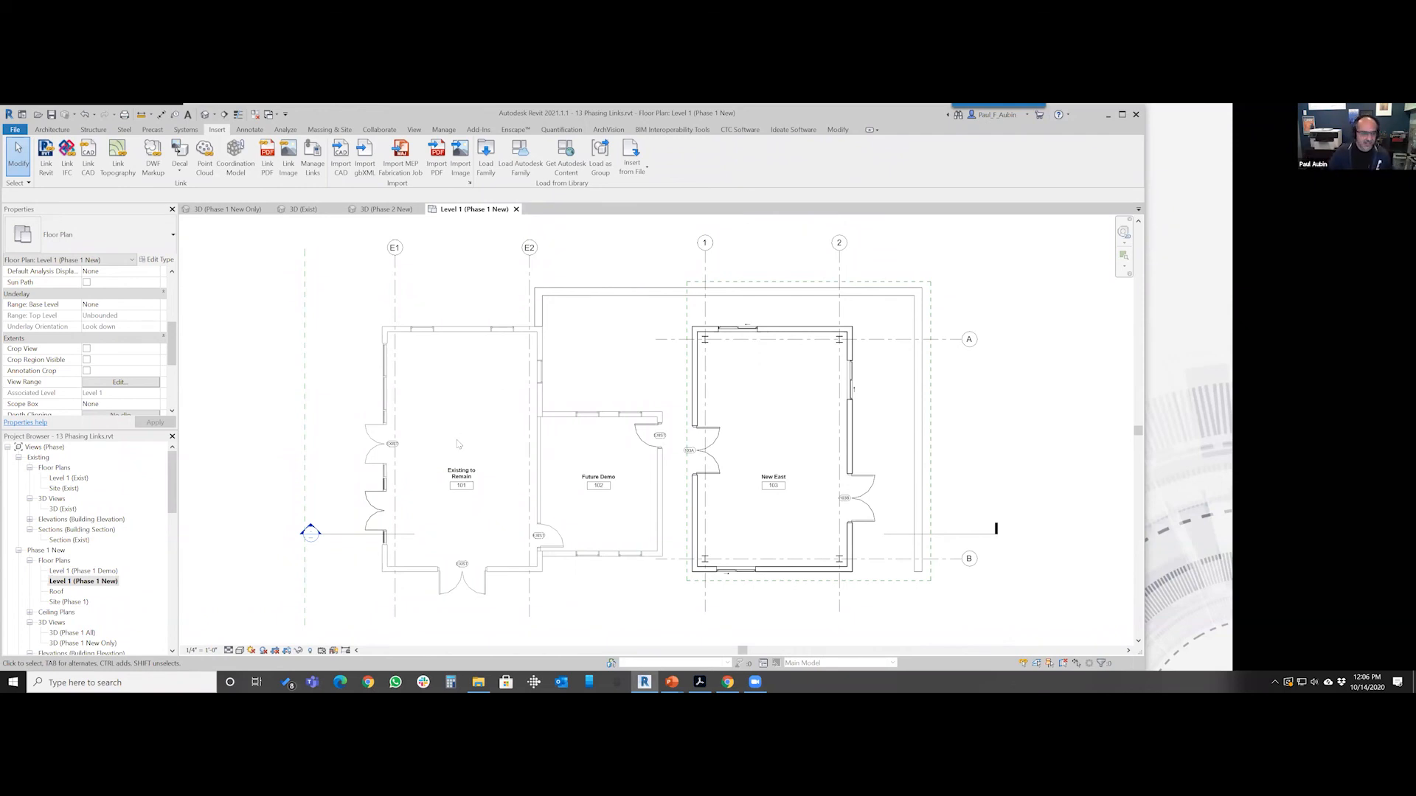
# Compare the Existing to Remain room between the Level 1 (Exist) and Level 1 (Phase 1 New) floor plans
pyautogui.doubleClick(68, 479)
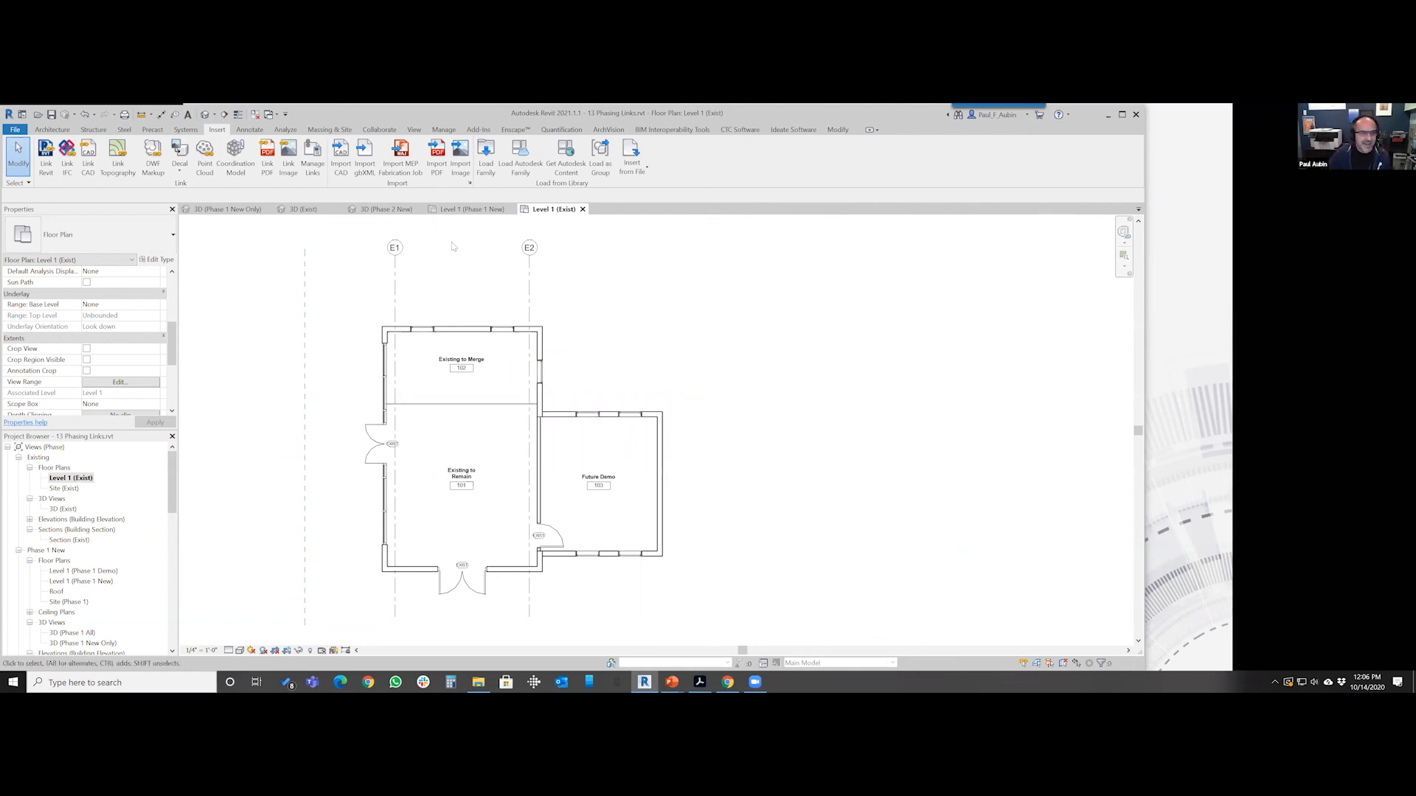
pyautogui.click(495, 211)
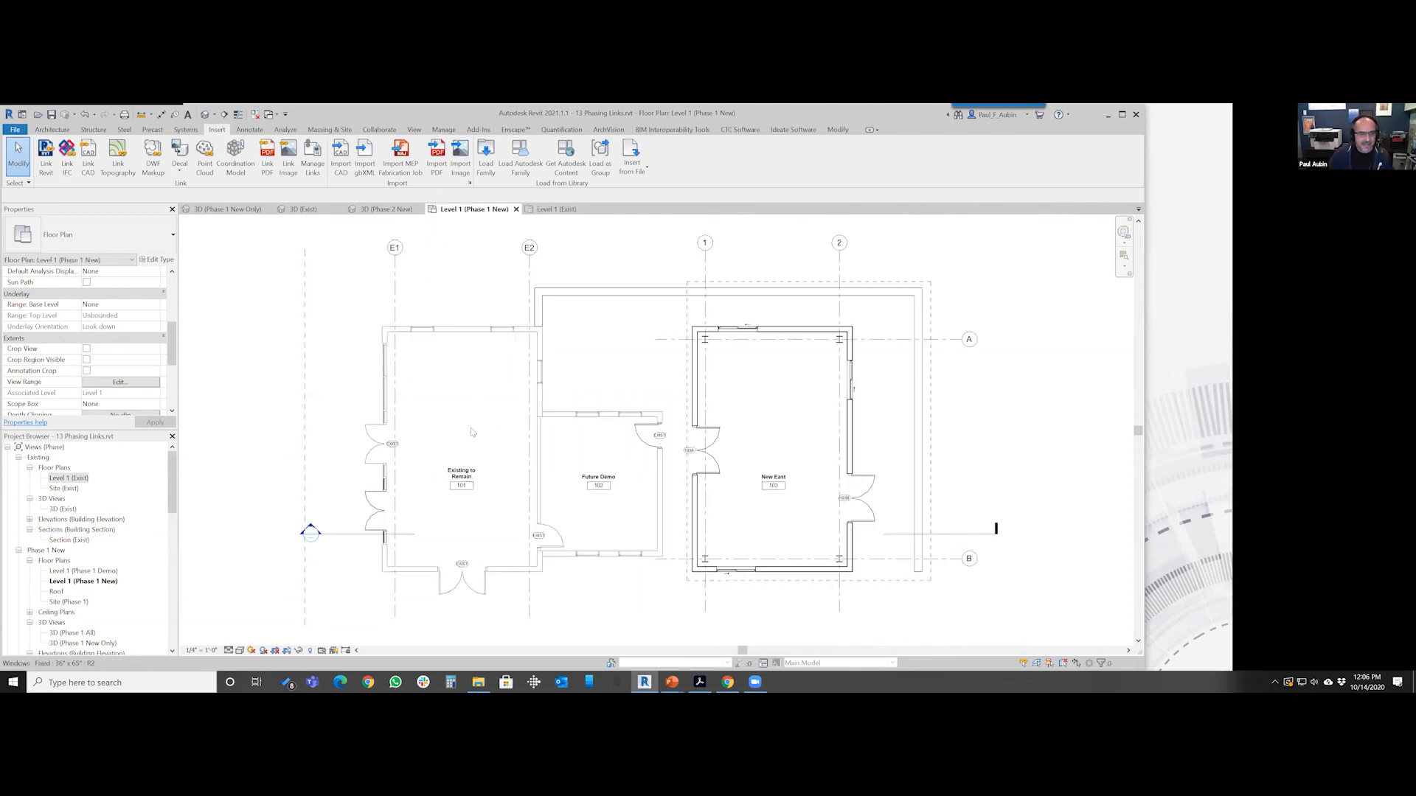
pyautogui.click(504, 448)
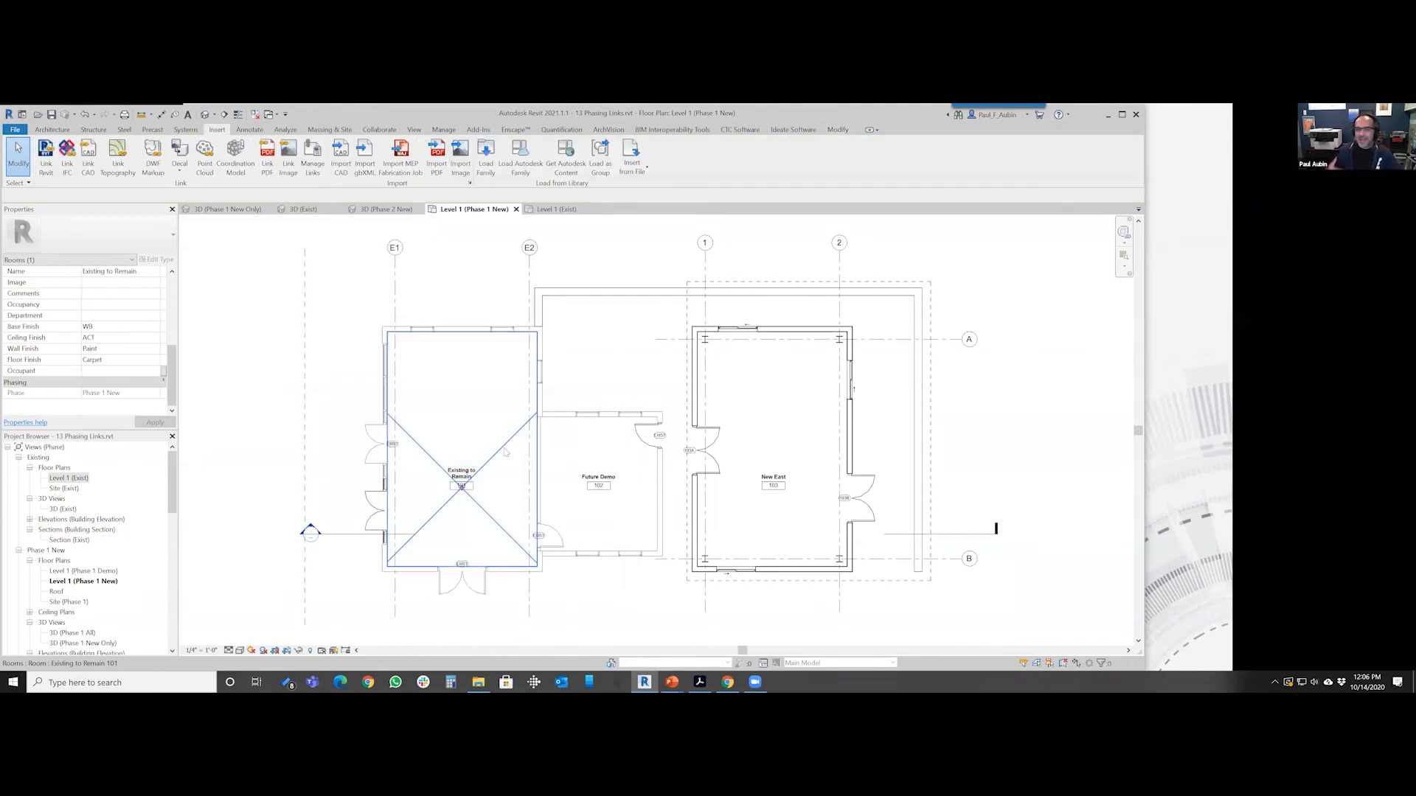
pyautogui.press('Escape')
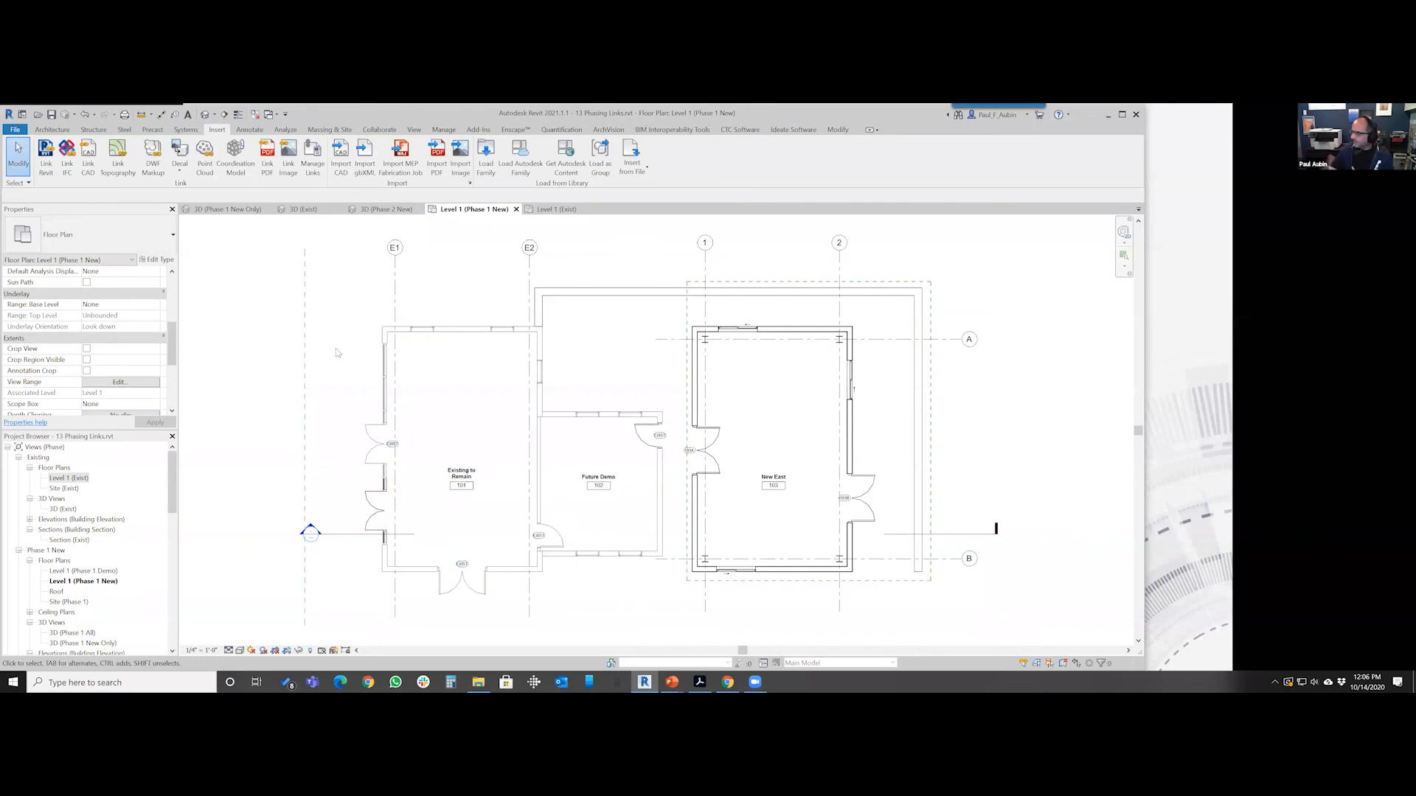